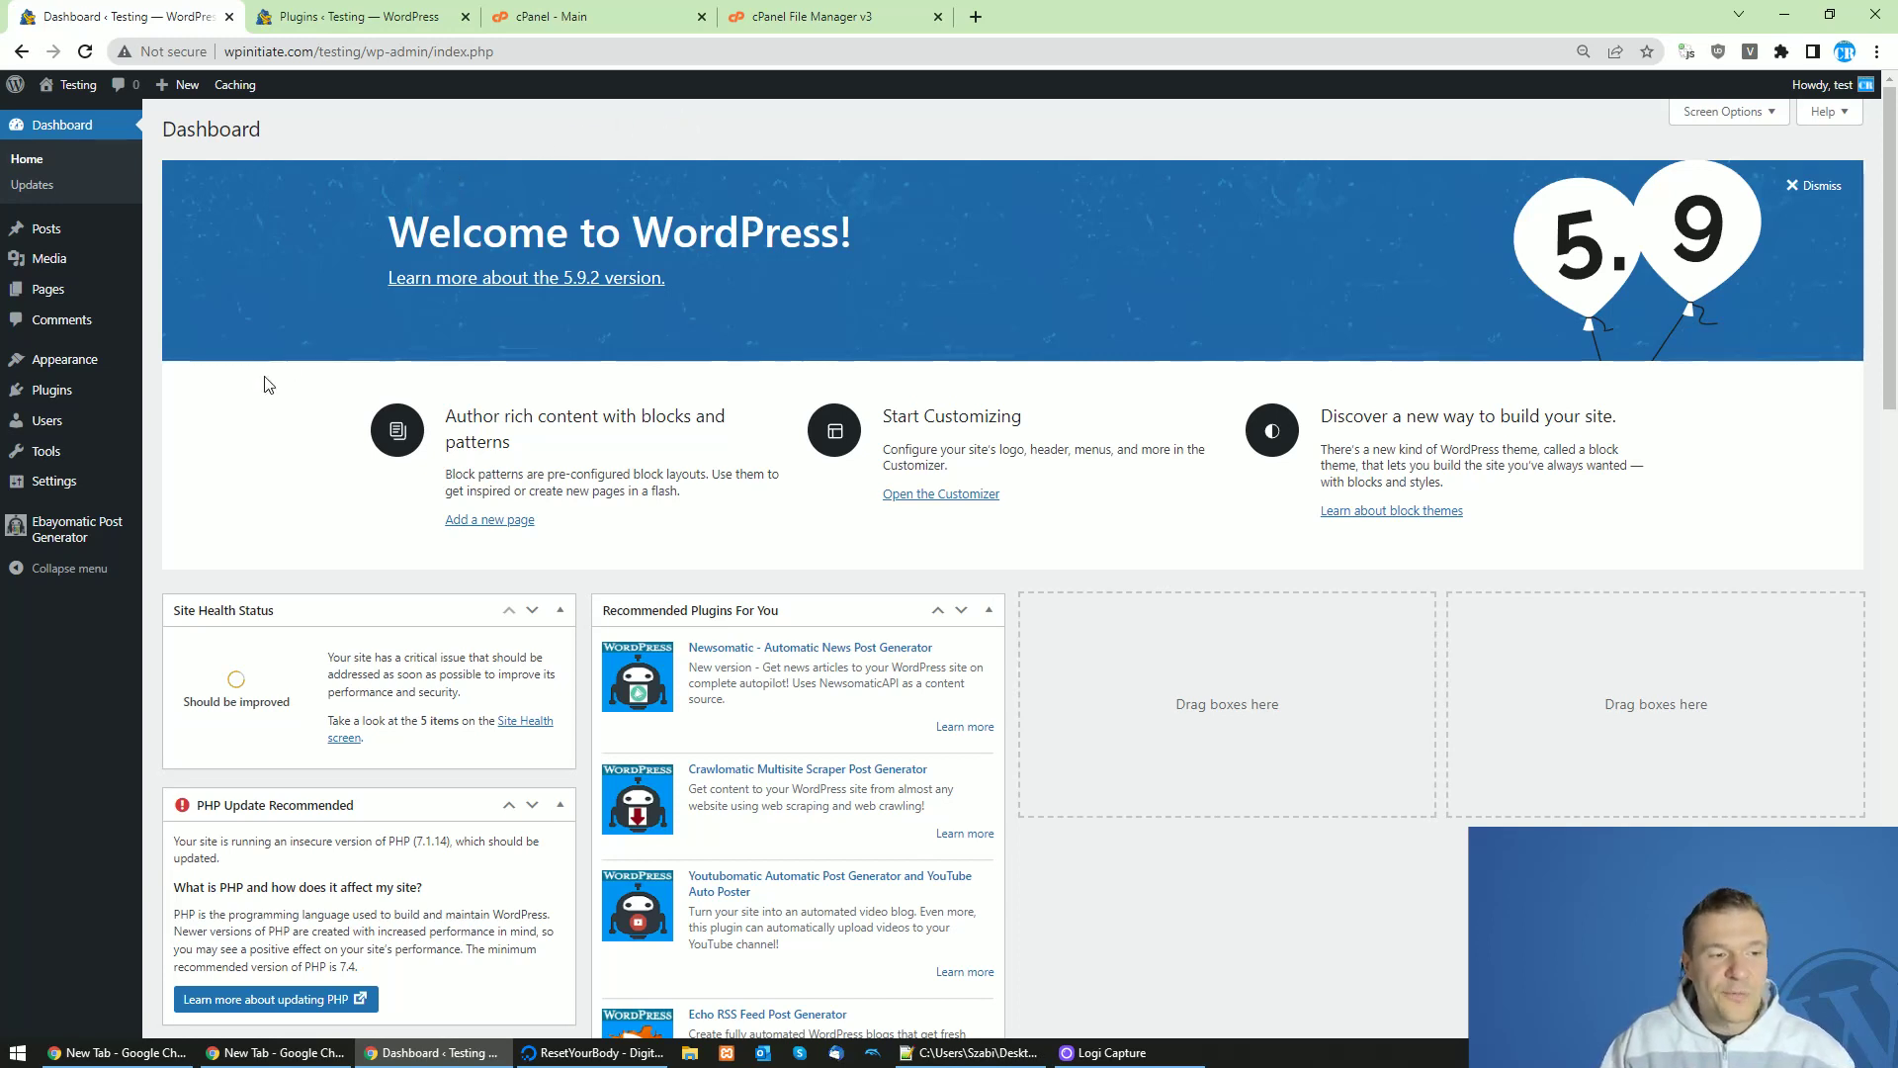
Point out the WP Crontrol and WP File Manager plugins, then visit Add New and come back.
{"action": "left_click", "coordinate": [54, 391]}
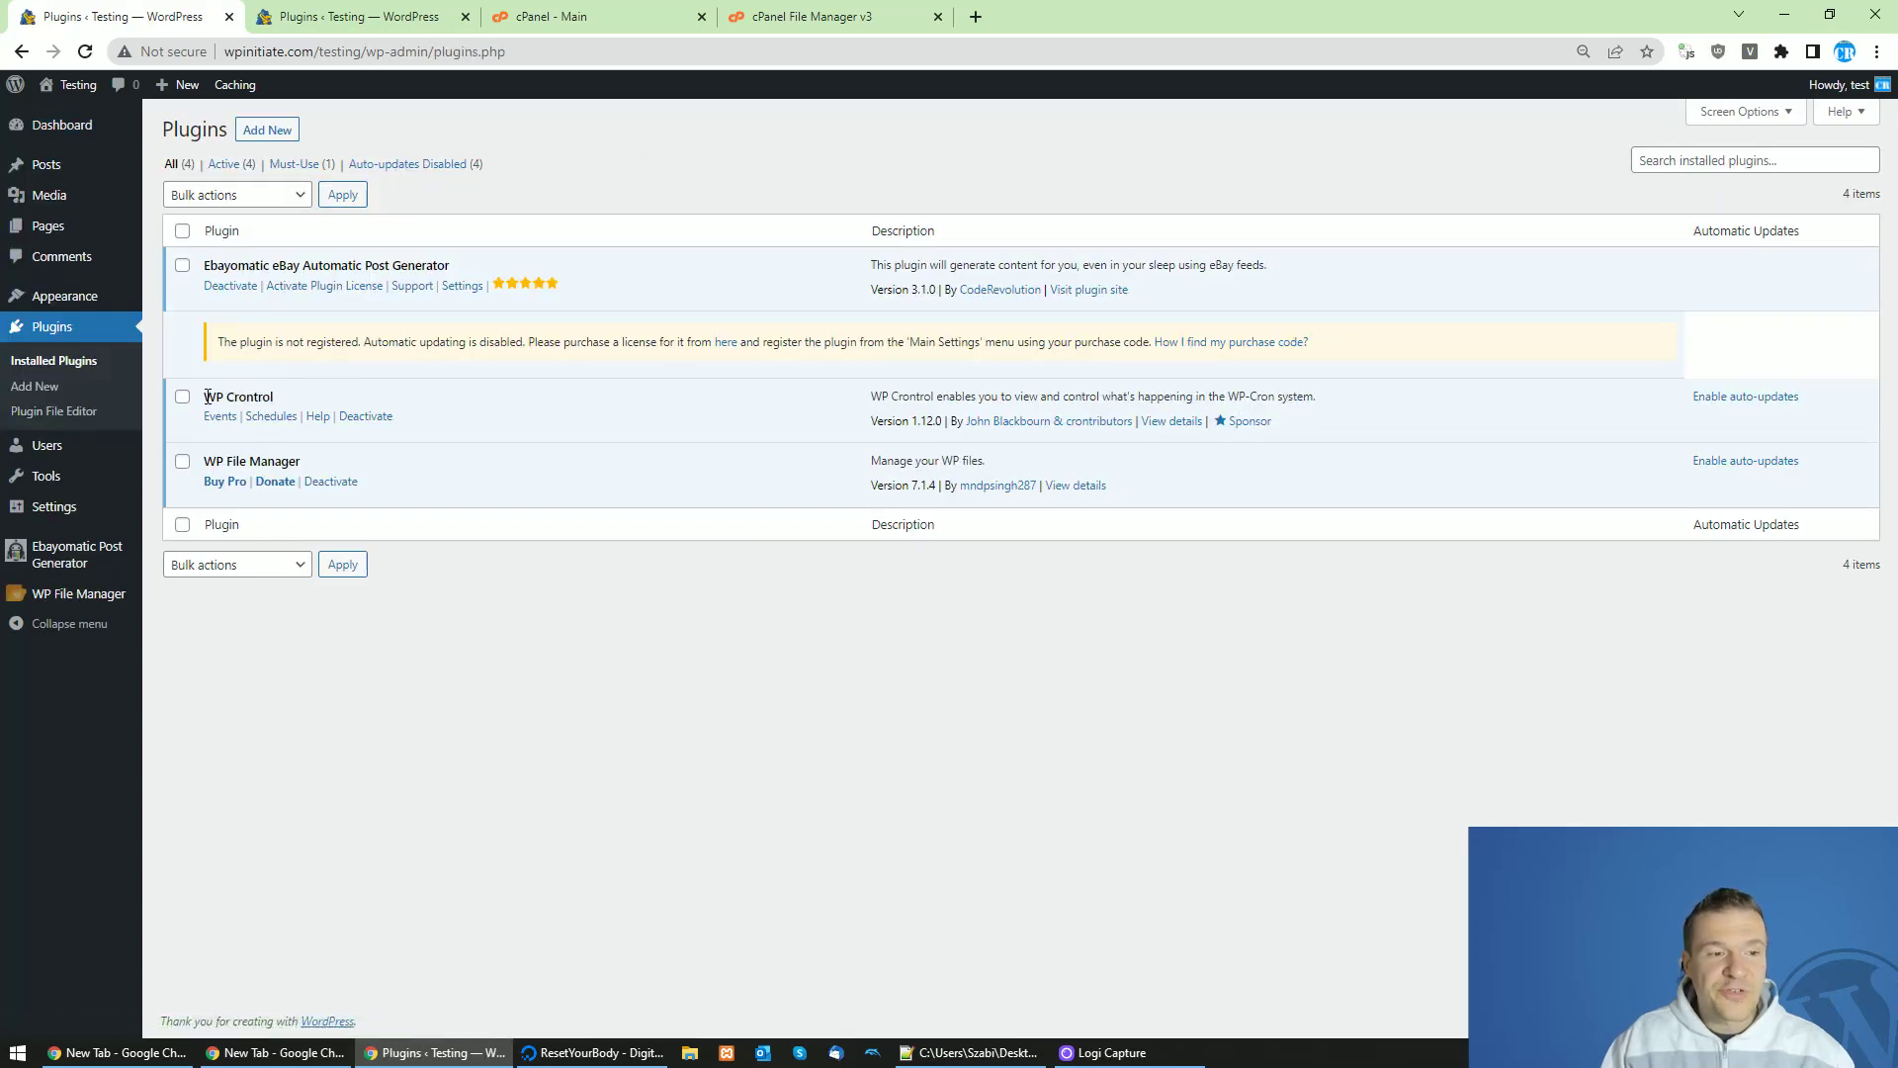
{"action": "left_click_drag", "start_coordinate": [205, 397], "coordinate": [278, 398]}
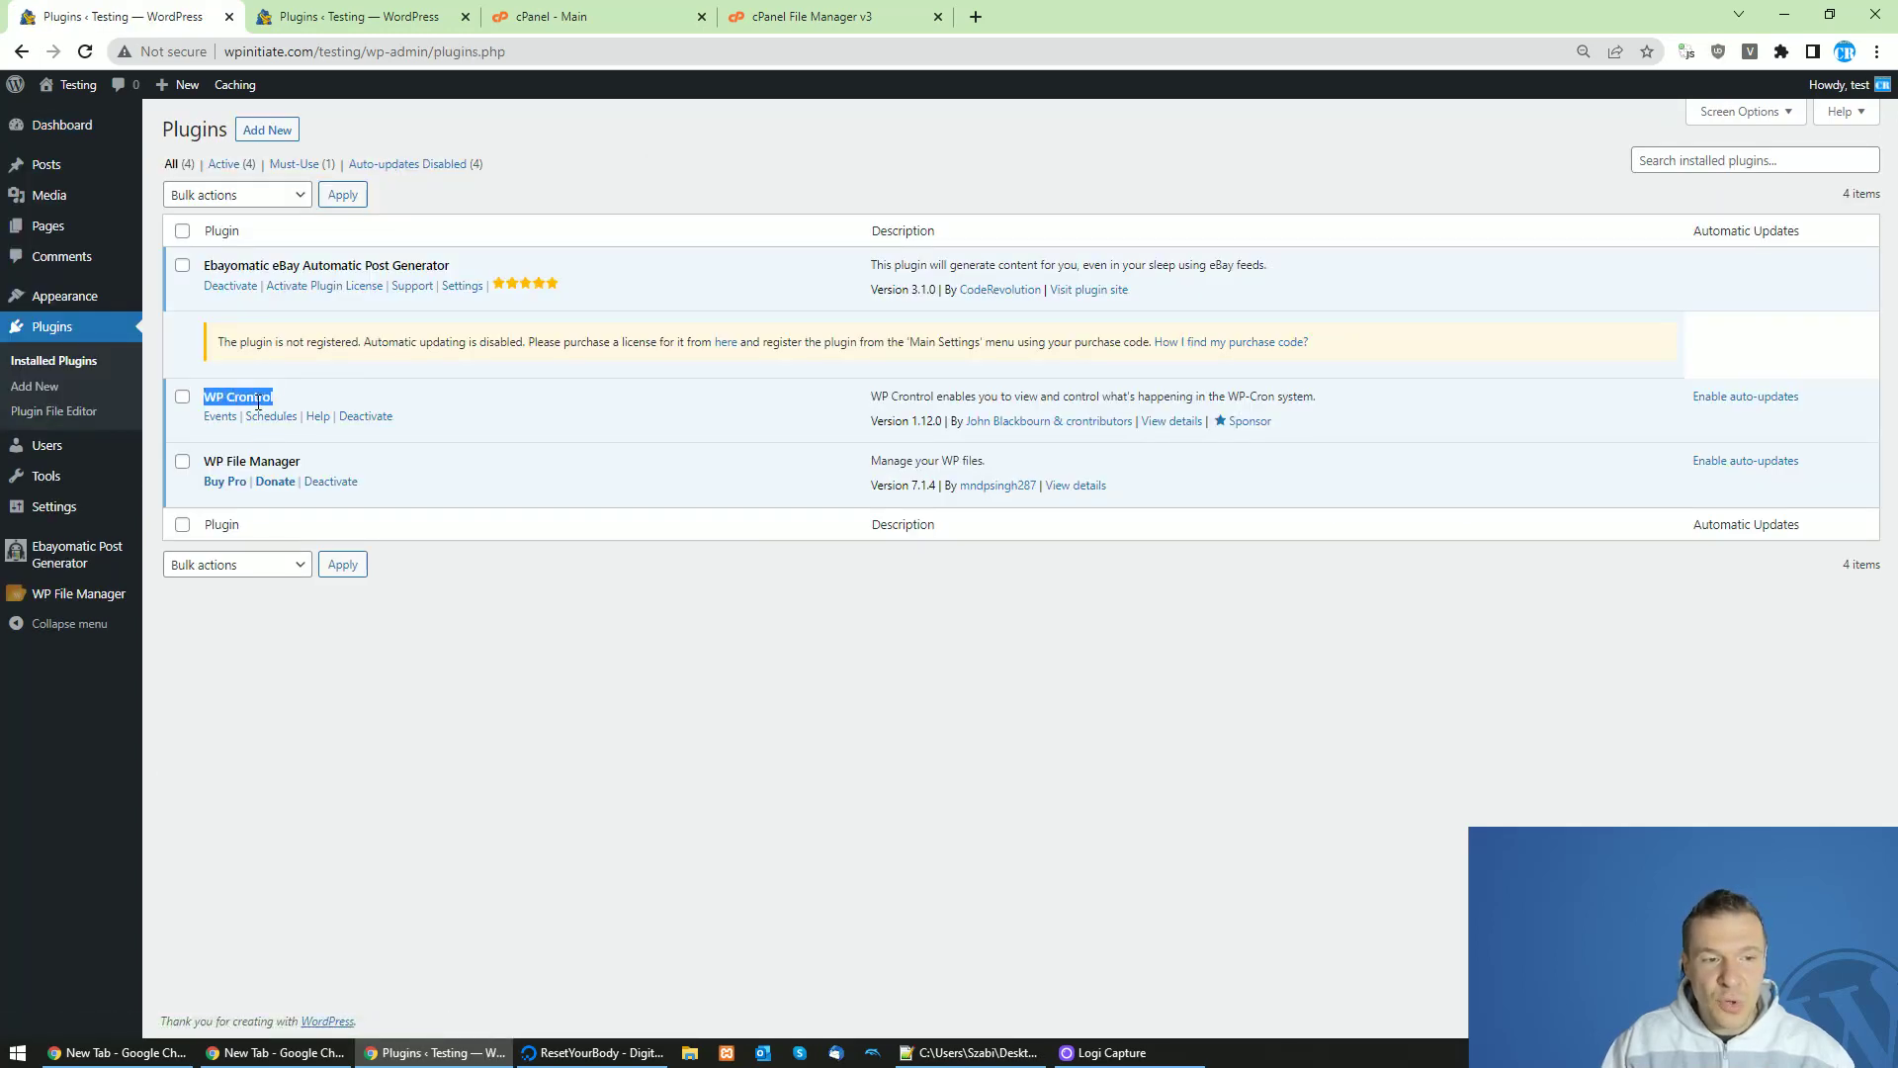
{"action": "left_click_drag", "start_coordinate": [206, 461], "coordinate": [298, 462]}
{"action": "left_click", "coordinate": [302, 459]}
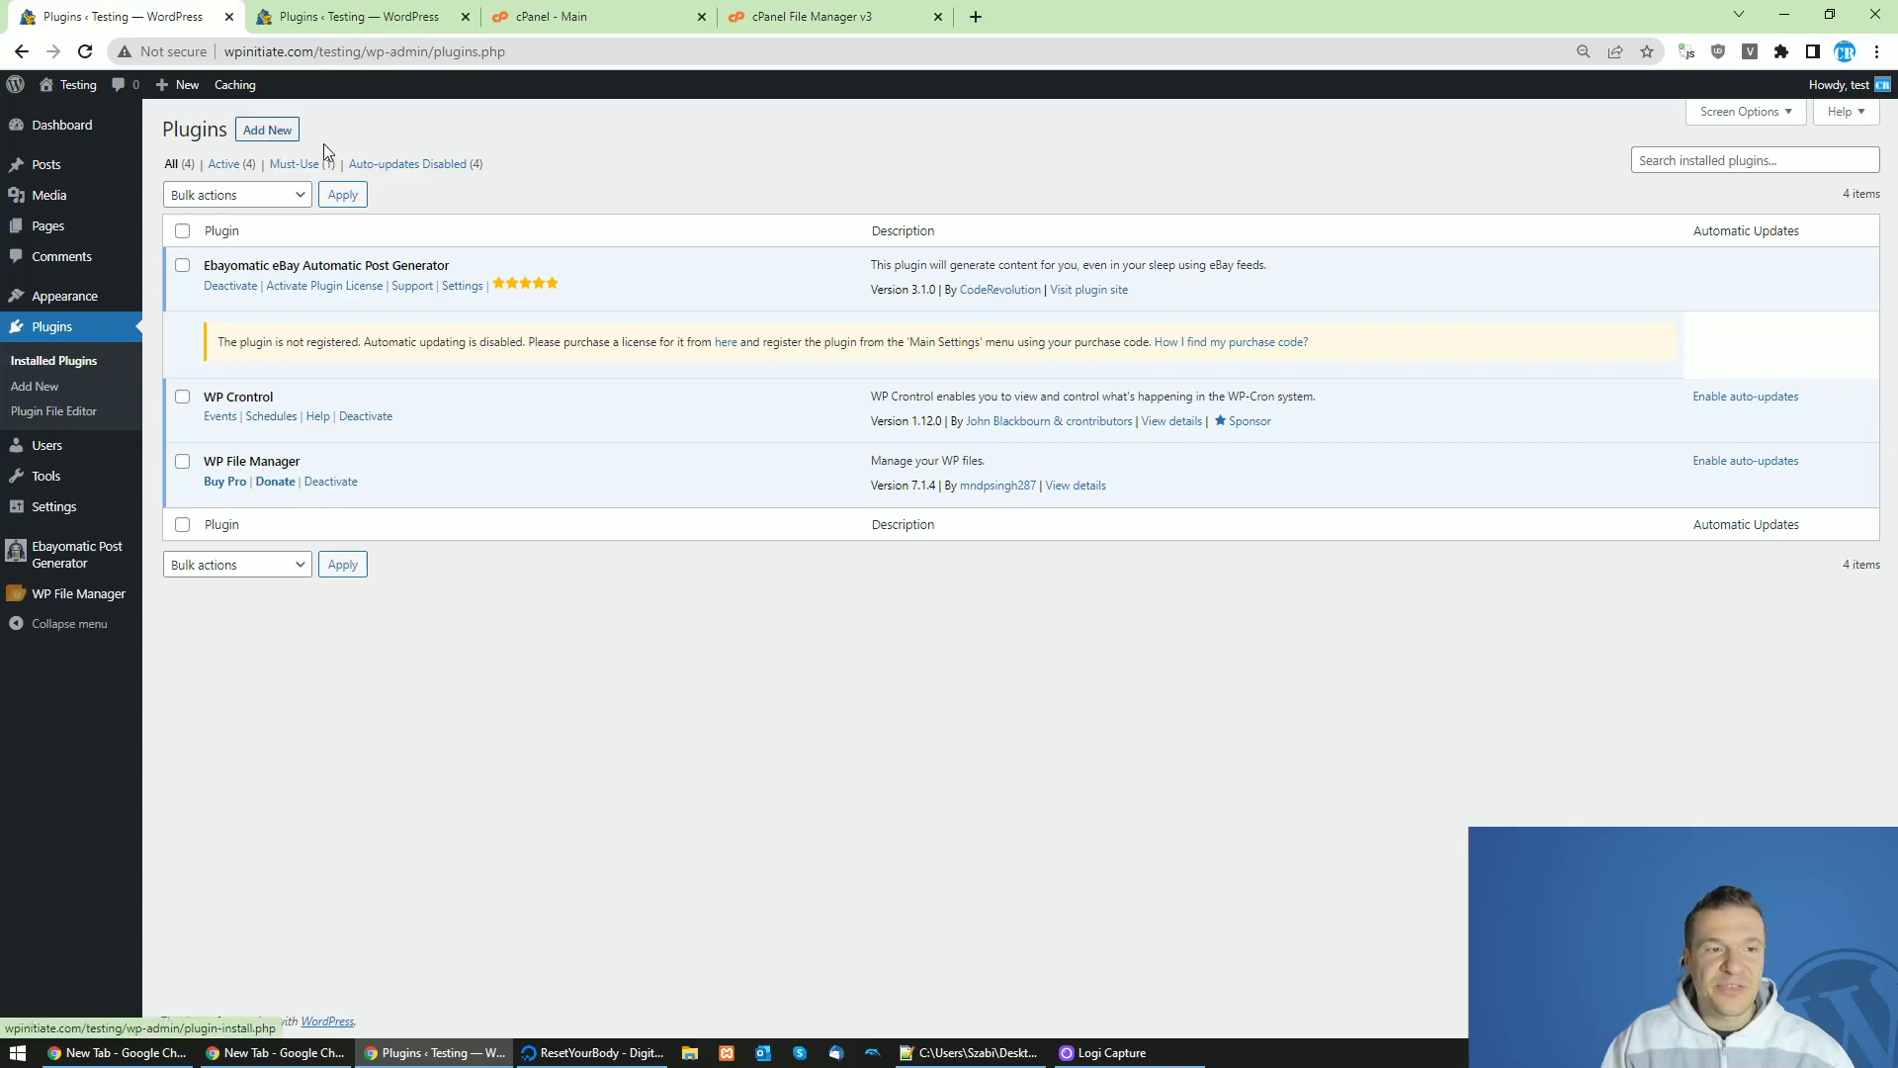
{"action": "left_click", "coordinate": [274, 143]}
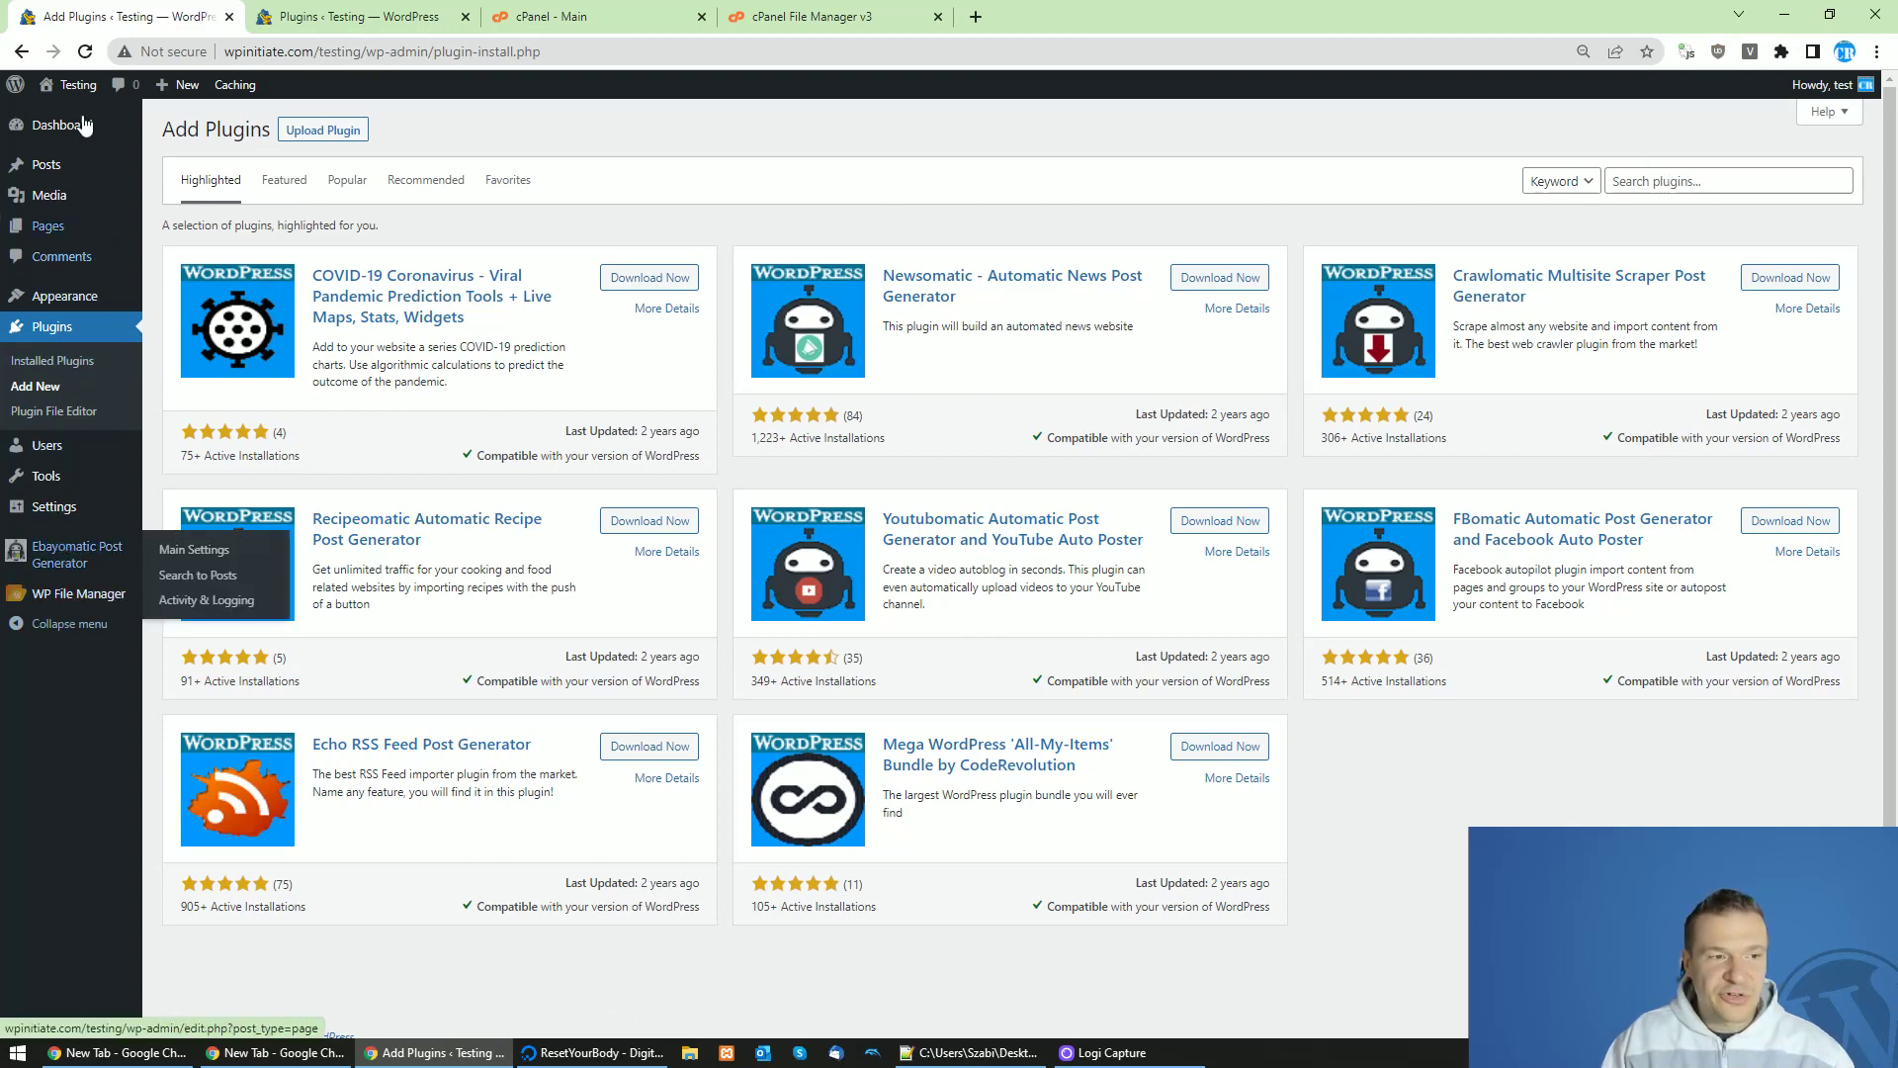
{"action": "left_click", "coordinate": [22, 50]}
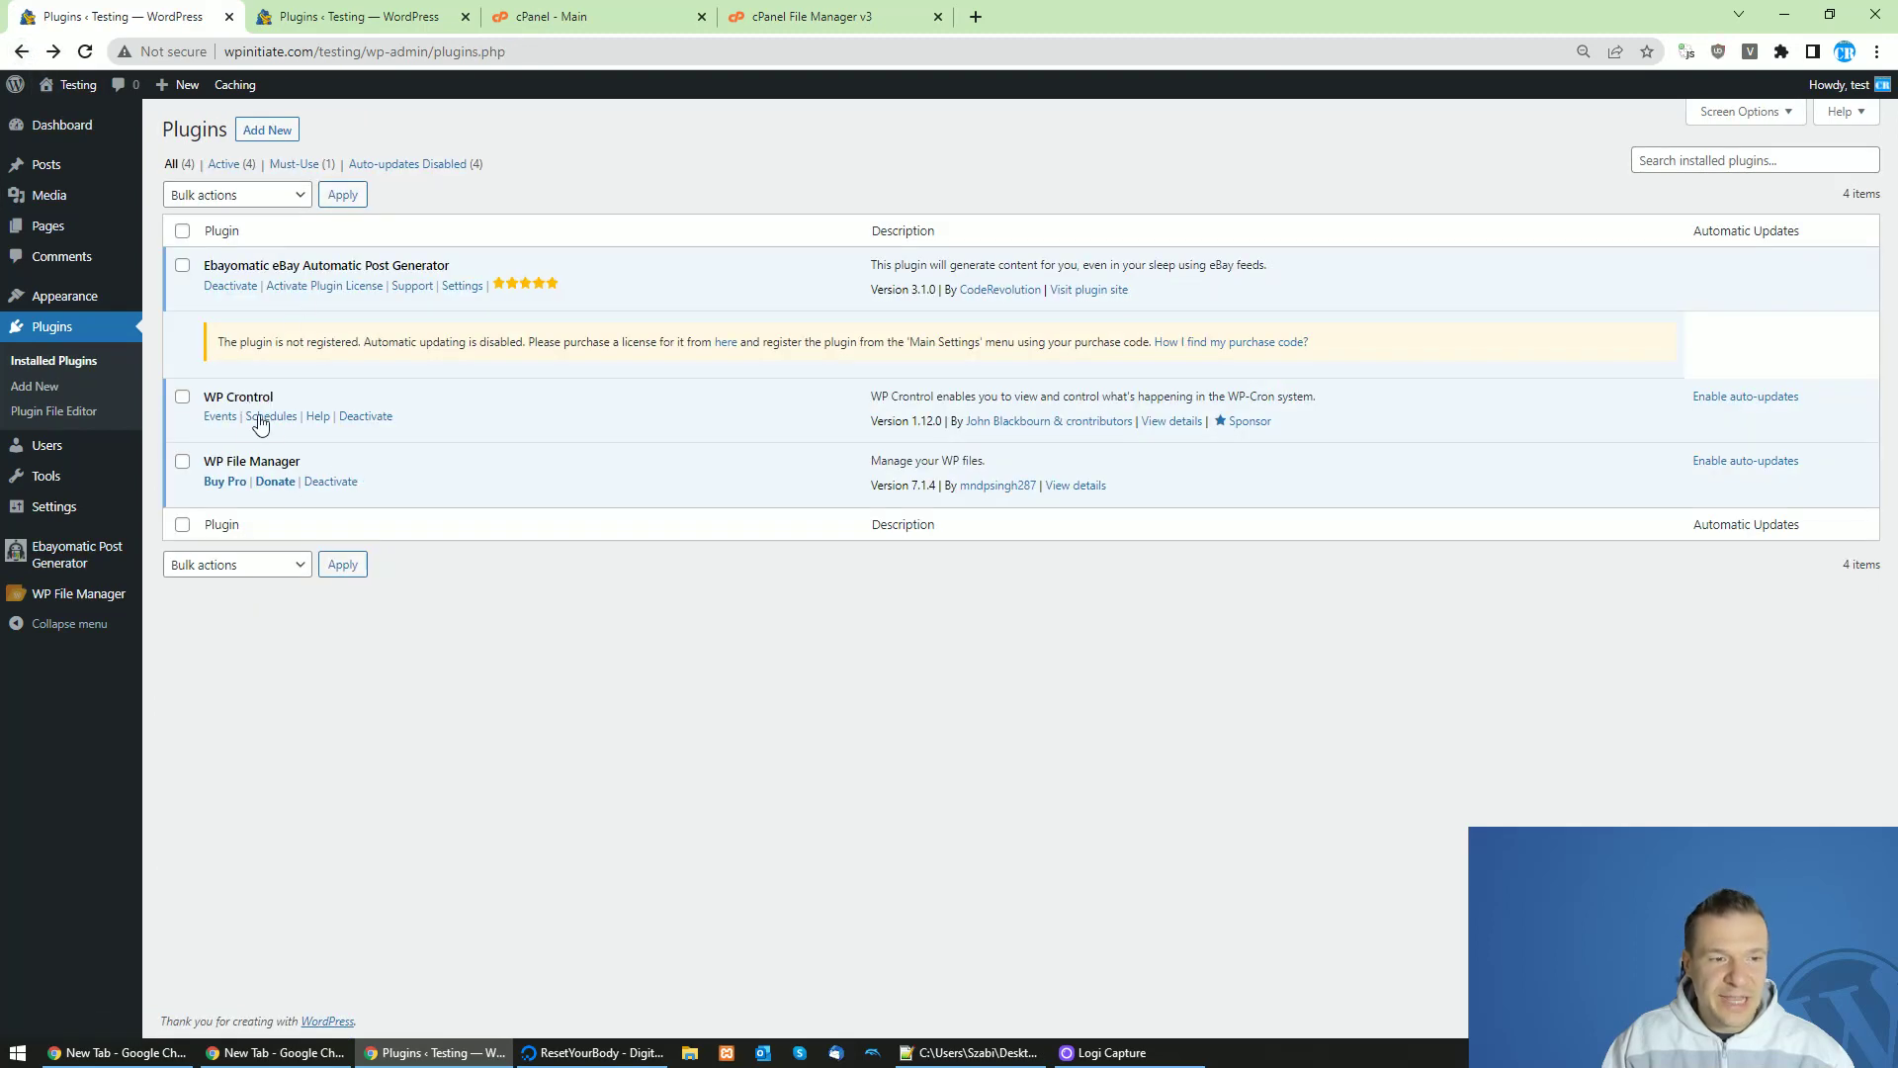
Open WP Crontrol's Cron Events in a new tab, scan its 17 events, then close it.
{"action": "middle_click", "coordinate": [219, 416]}
{"action": "key", "text": "ctrl+Tab"}
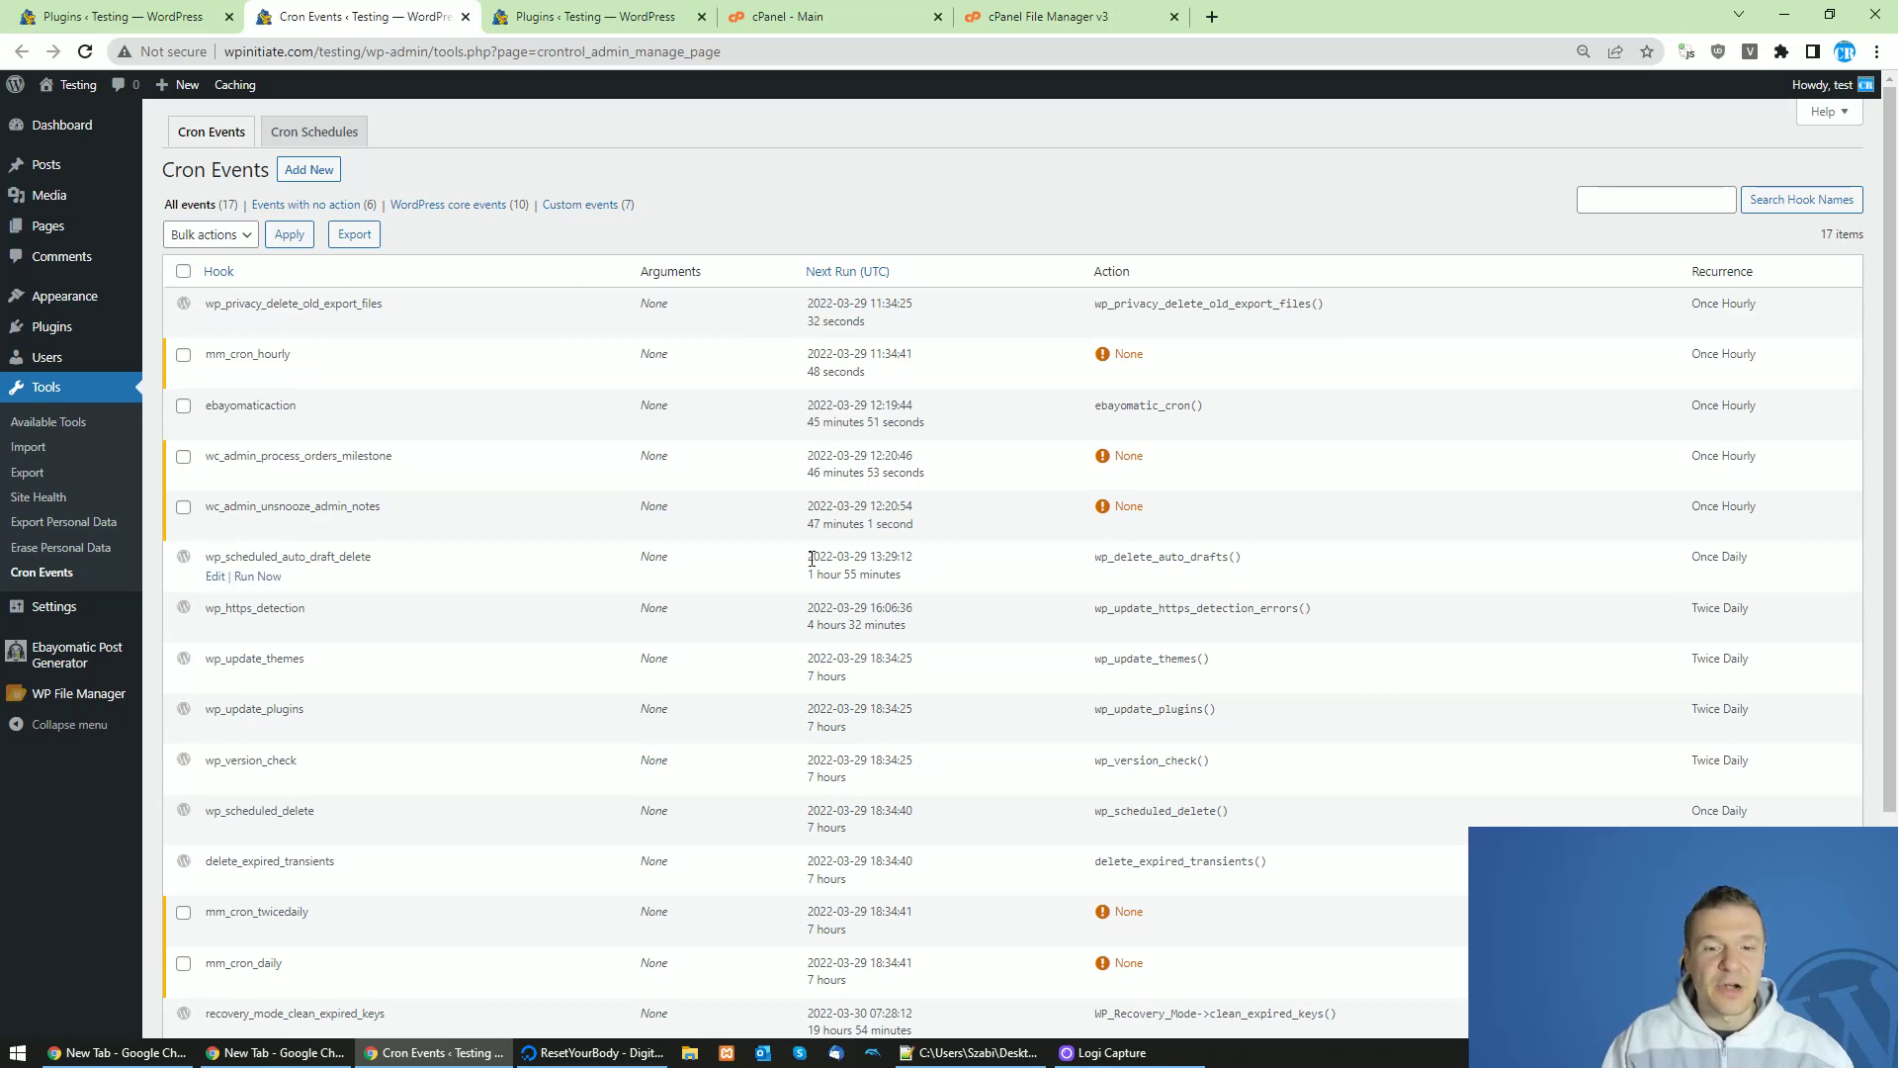
{"action": "scroll", "coordinate": [812, 560], "scroll_direction": "down", "scroll_amount": 2}
{"action": "scroll", "coordinate": [814, 564], "scroll_direction": "up", "scroll_amount": 2}
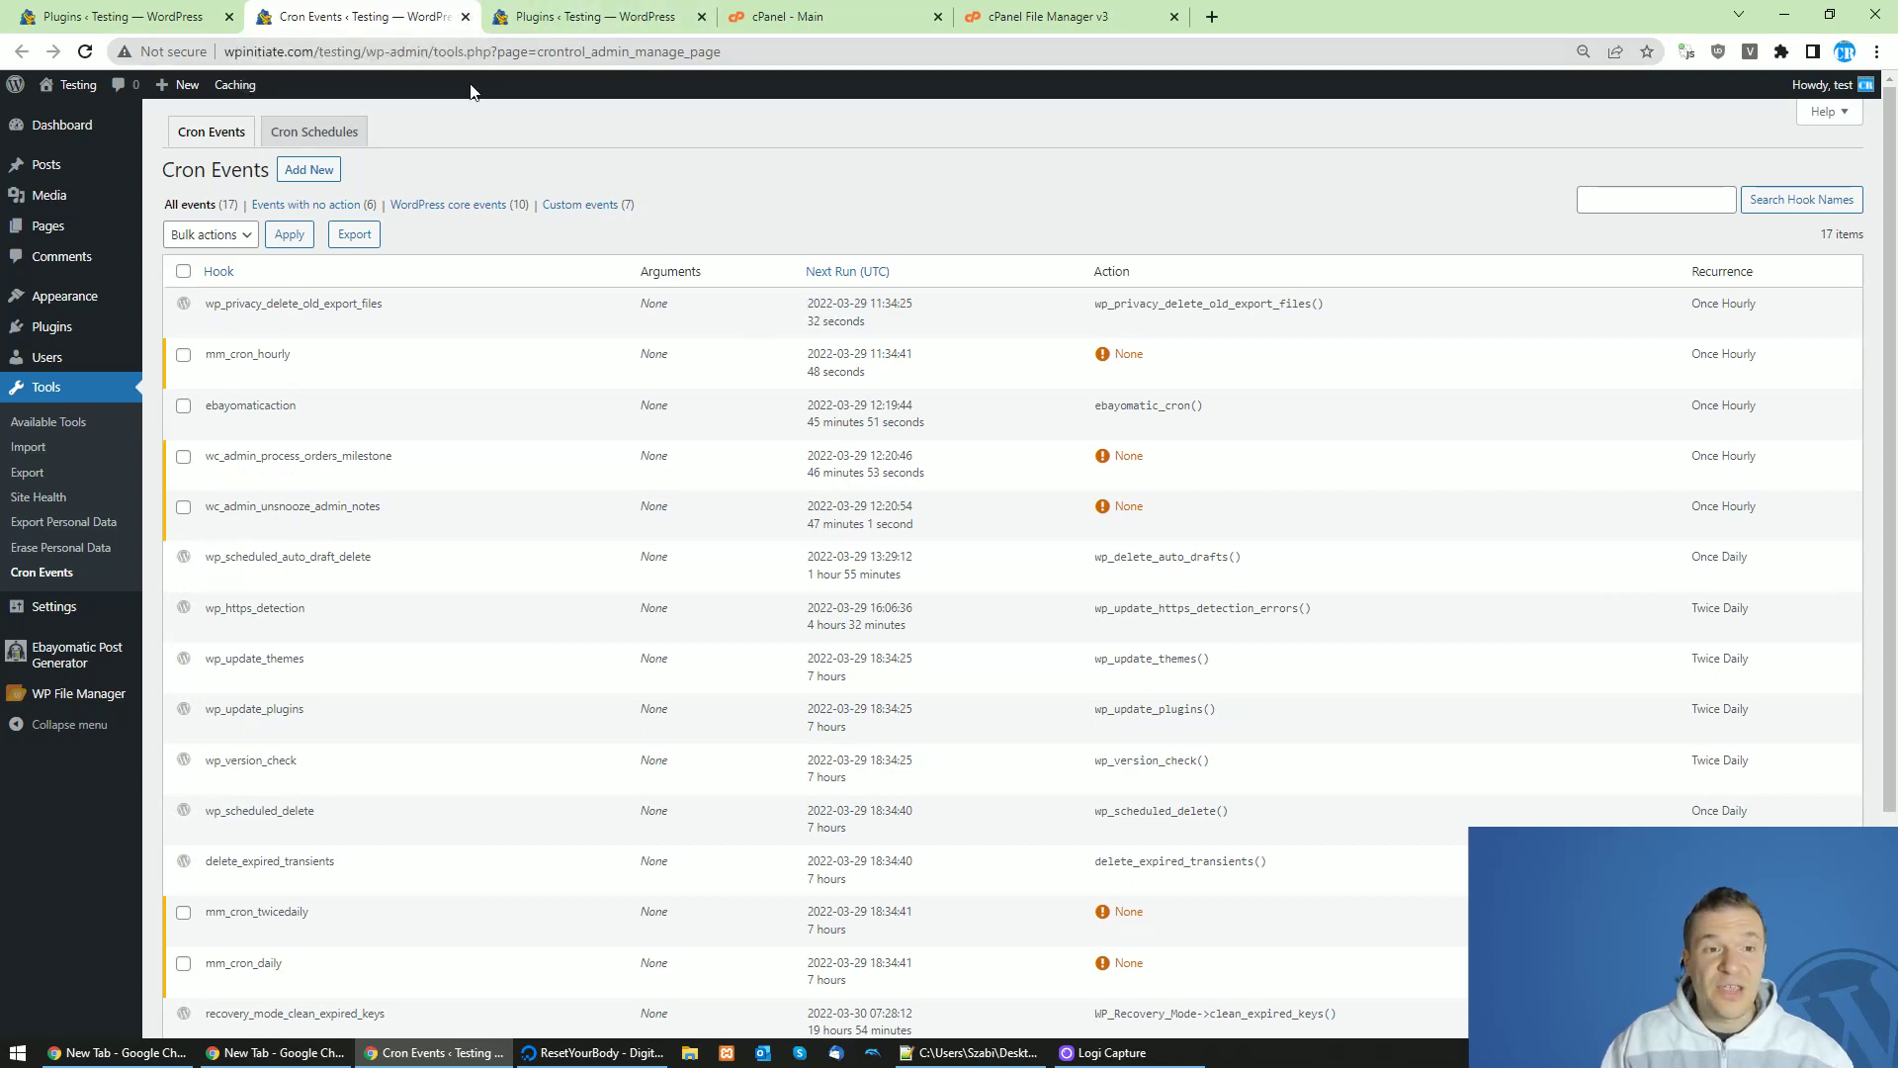
{"action": "left_click", "coordinate": [466, 16]}
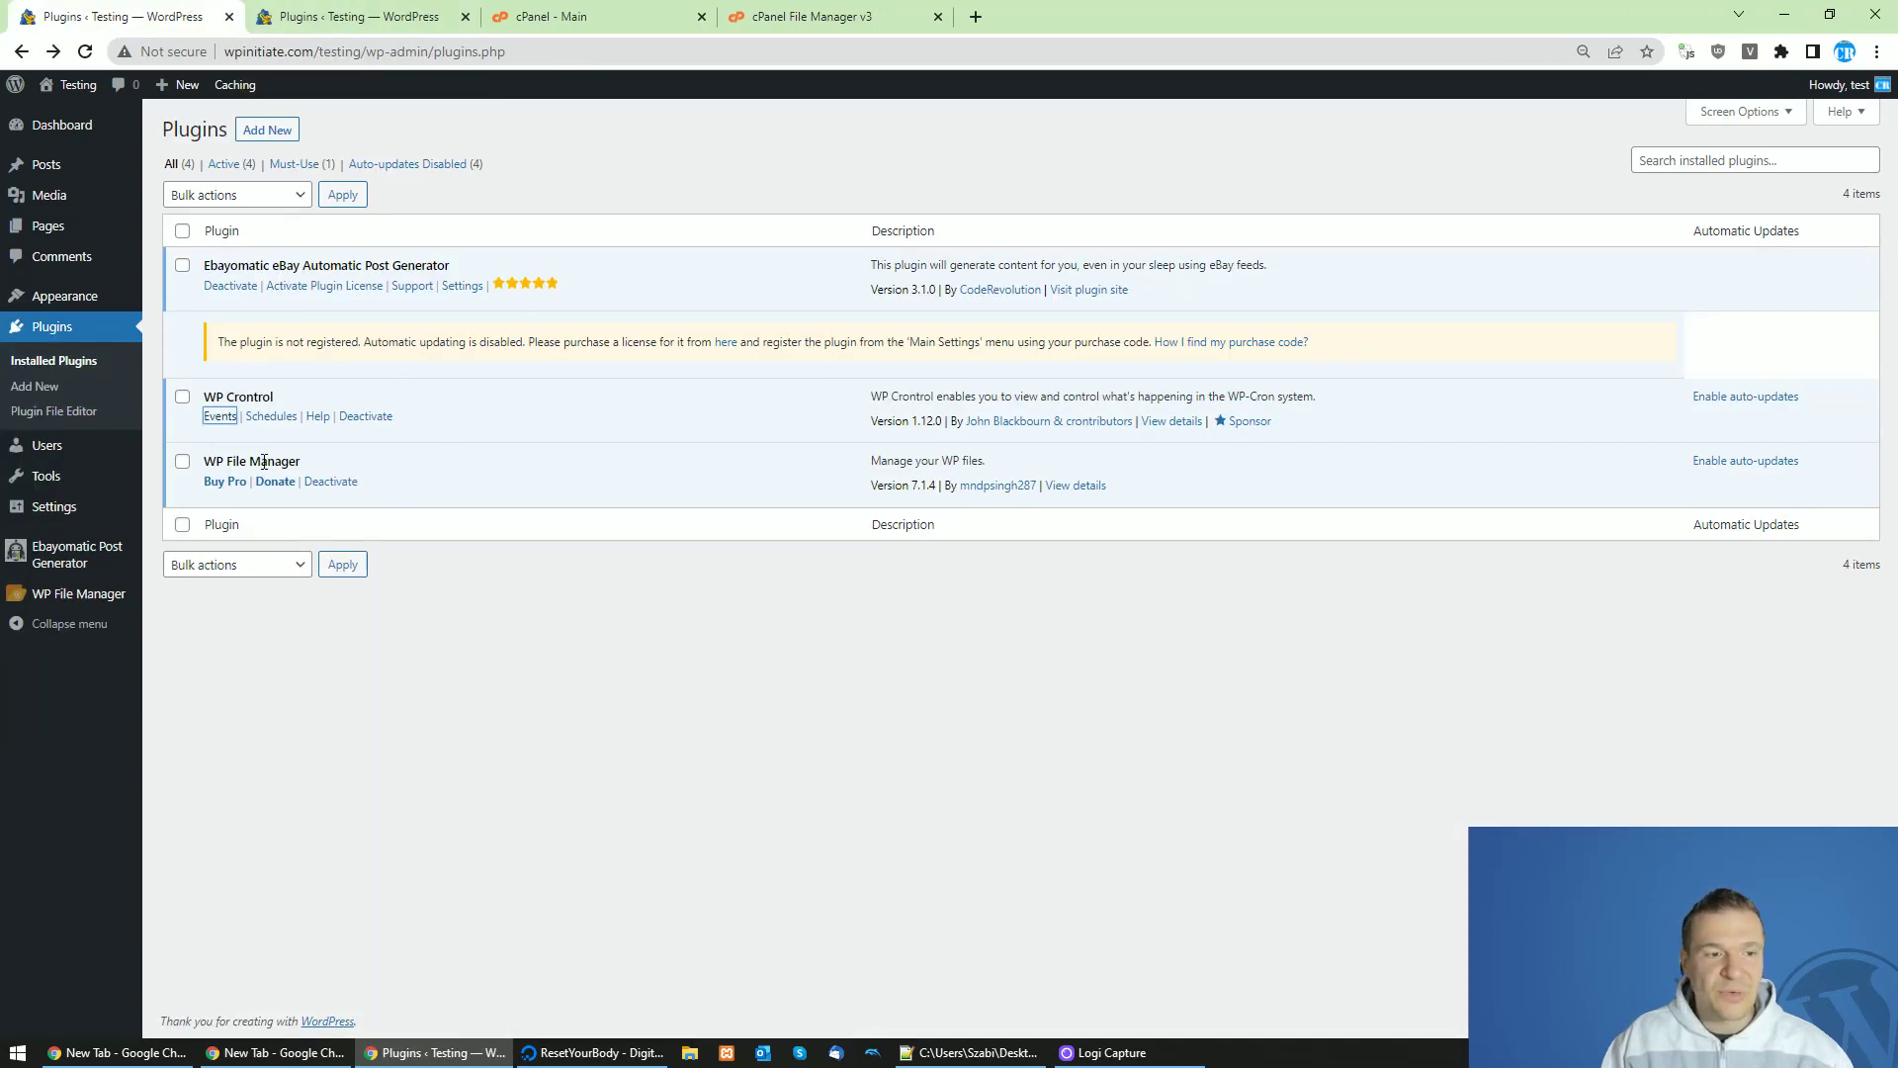
Select wp-config.php in WP File Manager's testing site files, then switch to cPanel's home page.
{"action": "left_click", "coordinate": [44, 593]}
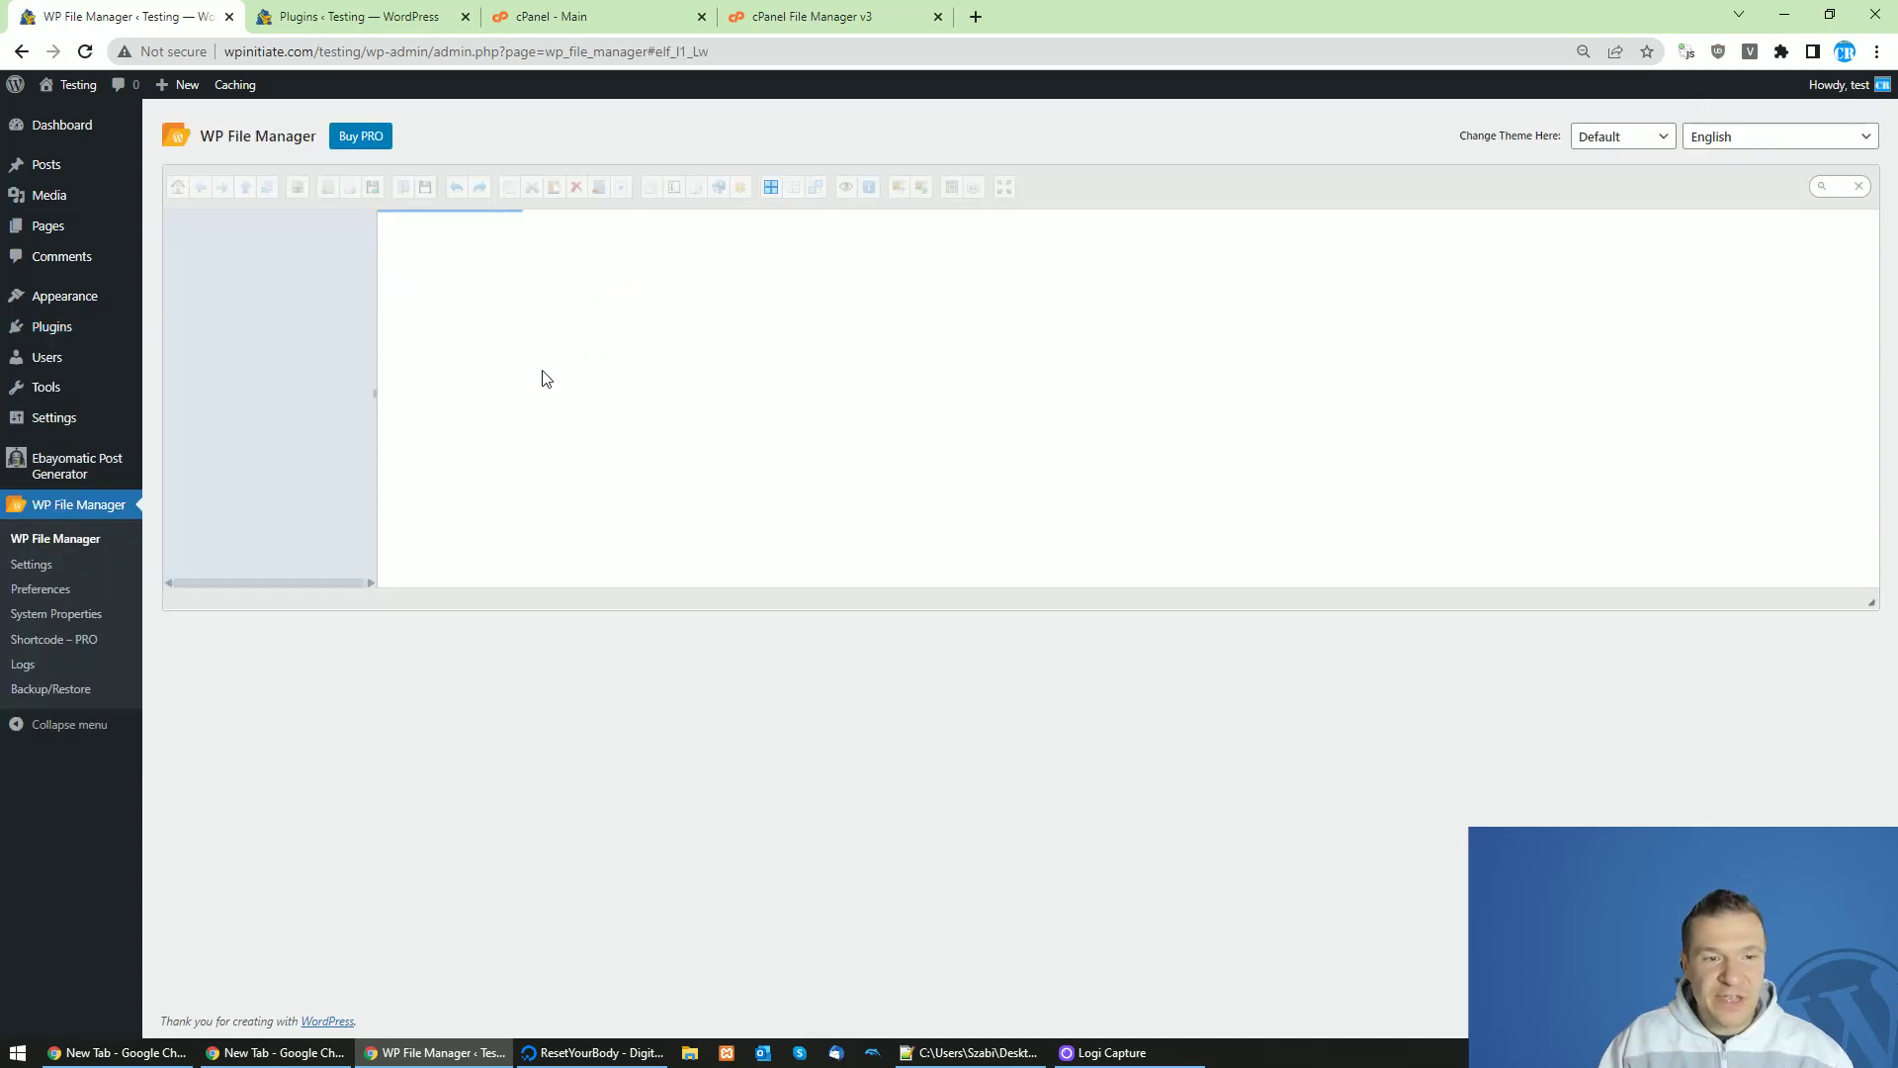
{"action": "scroll", "coordinate": [435, 455], "scroll_direction": "down", "scroll_amount": 3}
{"action": "left_click", "coordinate": [447, 370]}
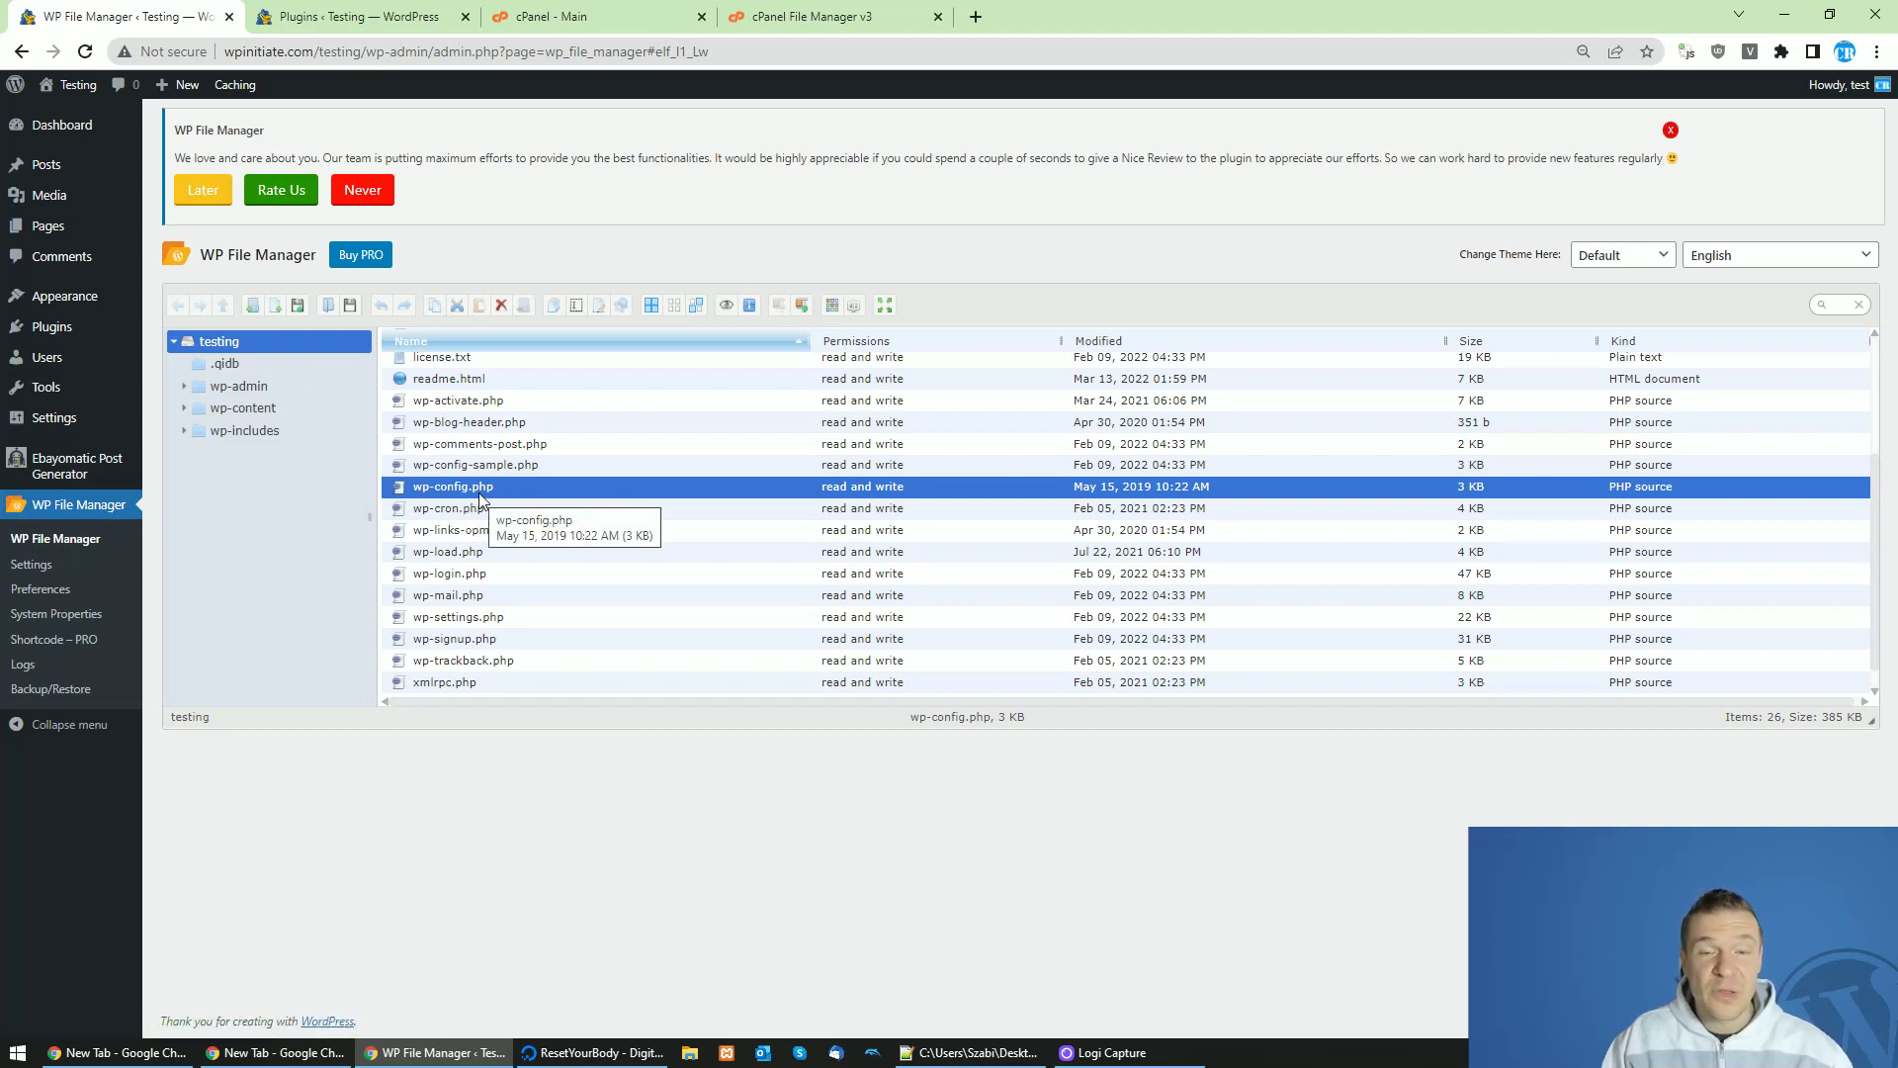
{"action": "left_click", "coordinate": [622, 12]}
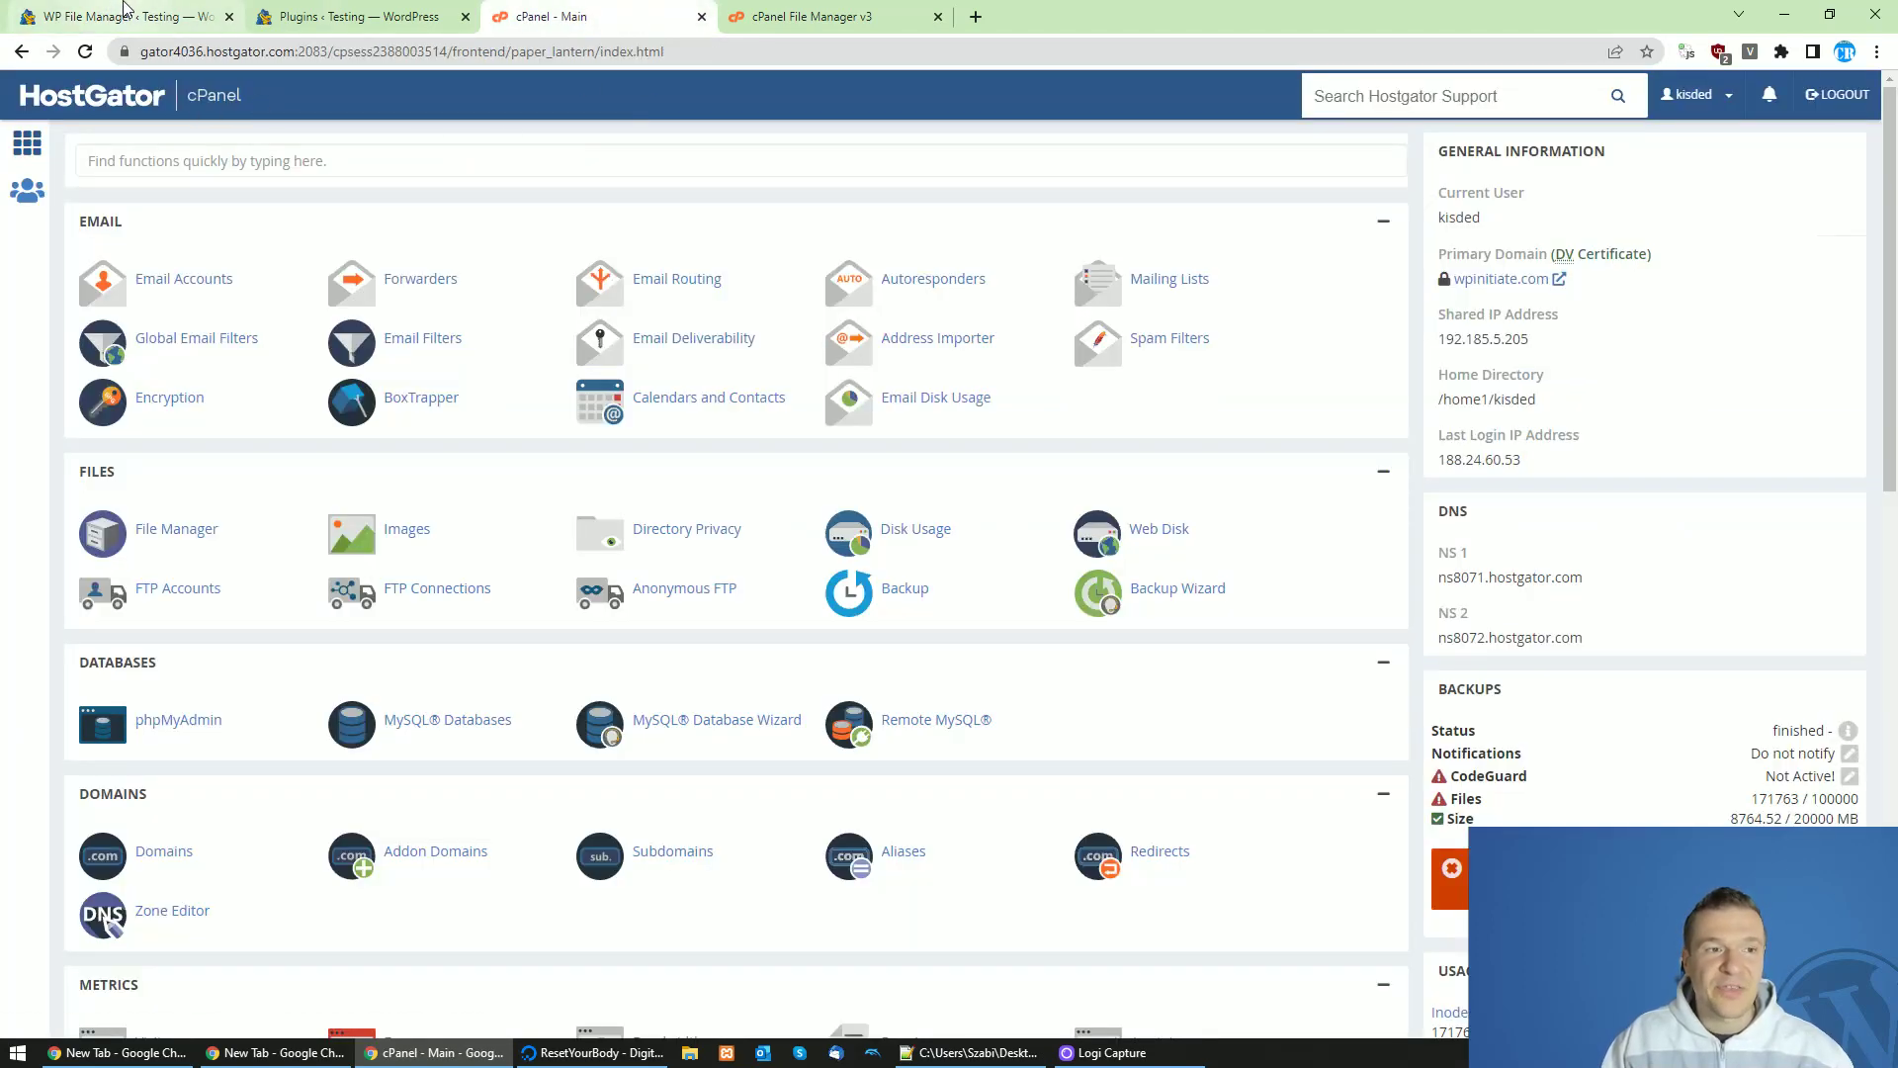
Open cPanel's File Manager and compare its testing folder listing with WP File Manager's wp-config.php view.
{"action": "left_click", "coordinate": [796, 17]}
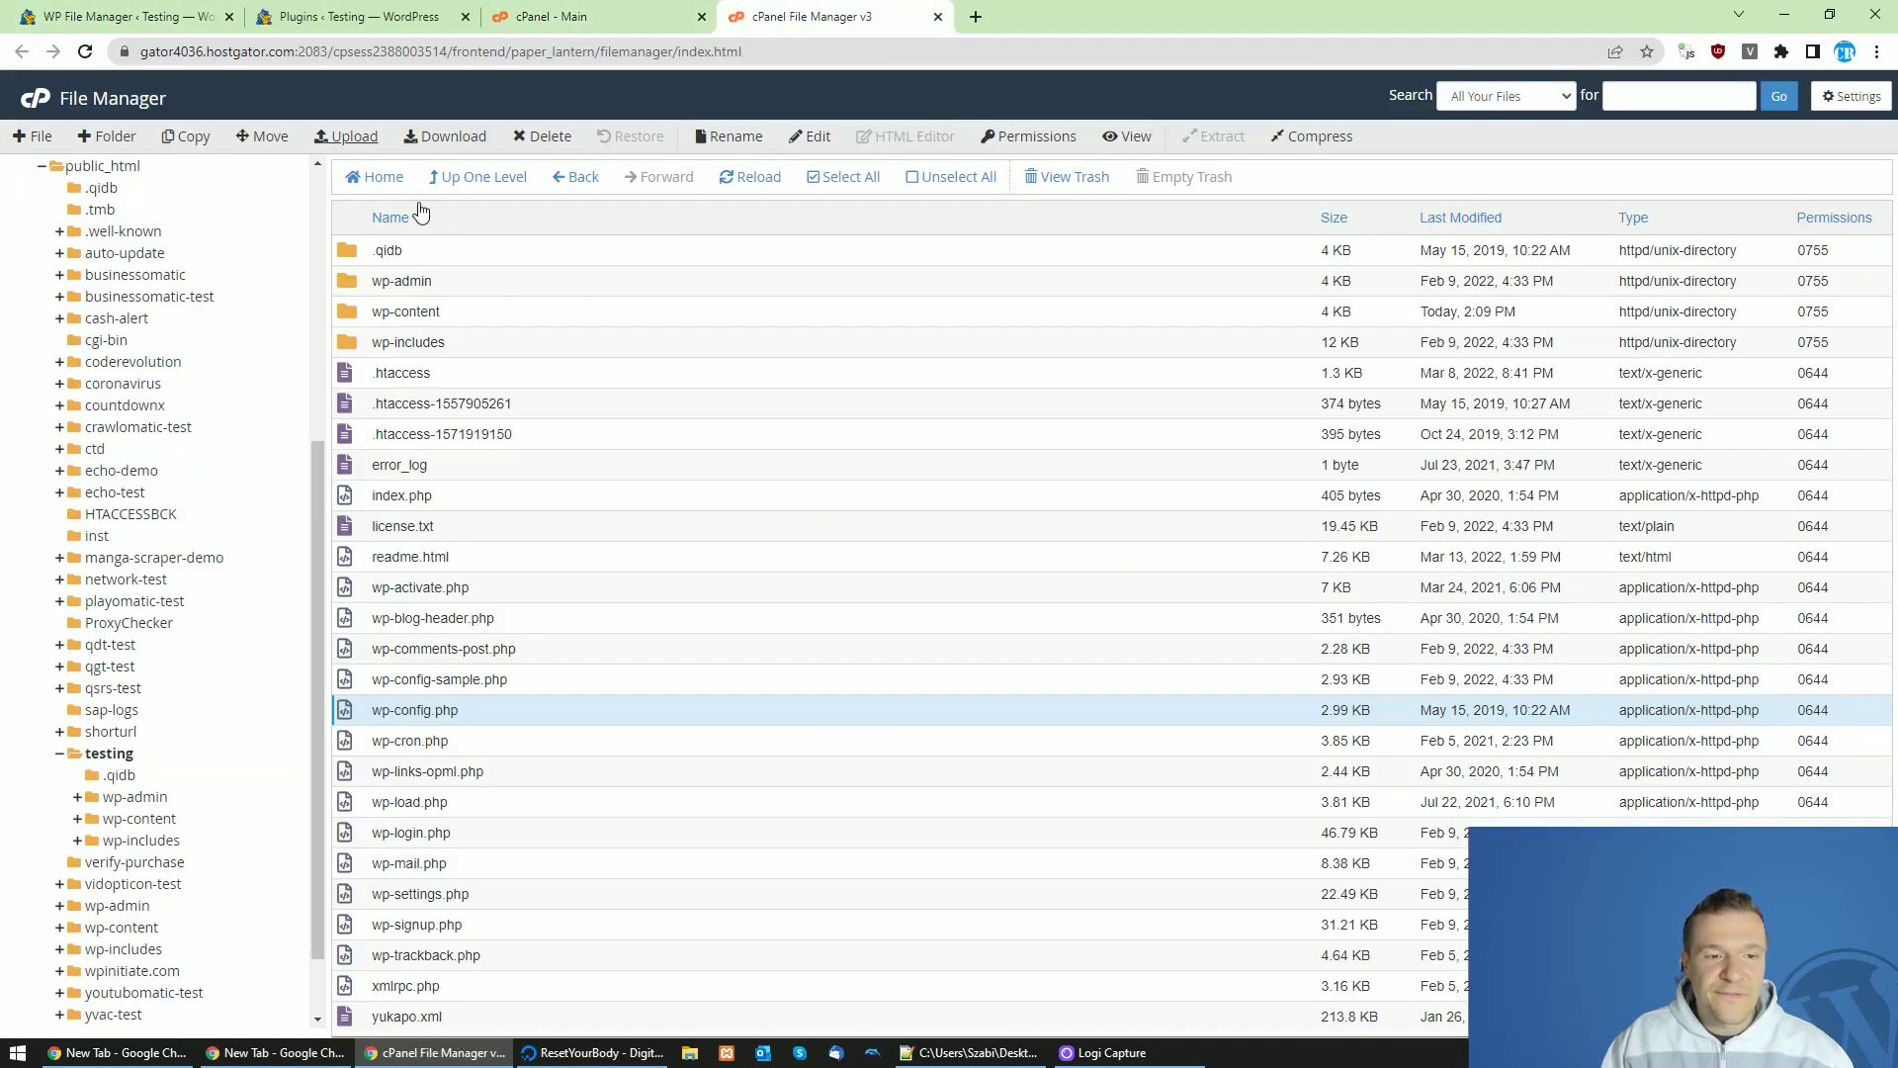
{"action": "left_click", "coordinate": [605, 11]}
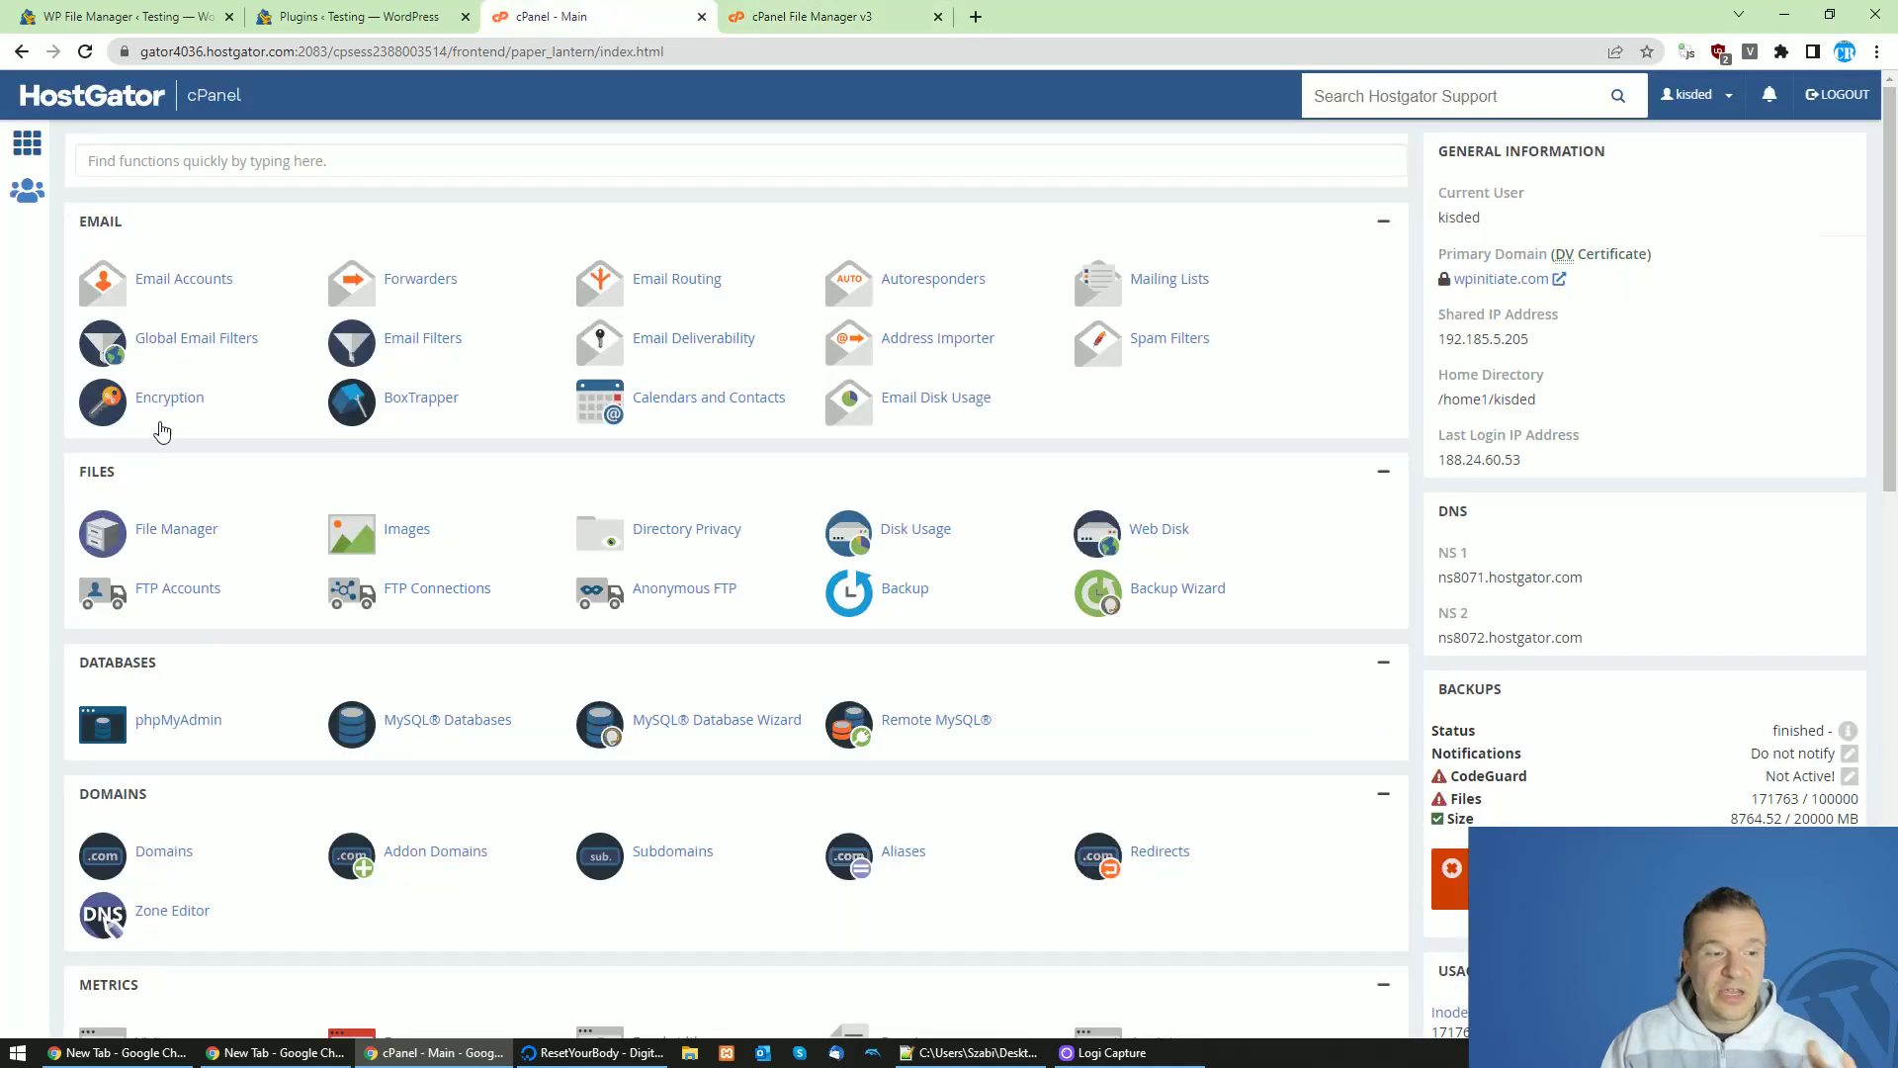
{"action": "left_click", "coordinate": [168, 531]}
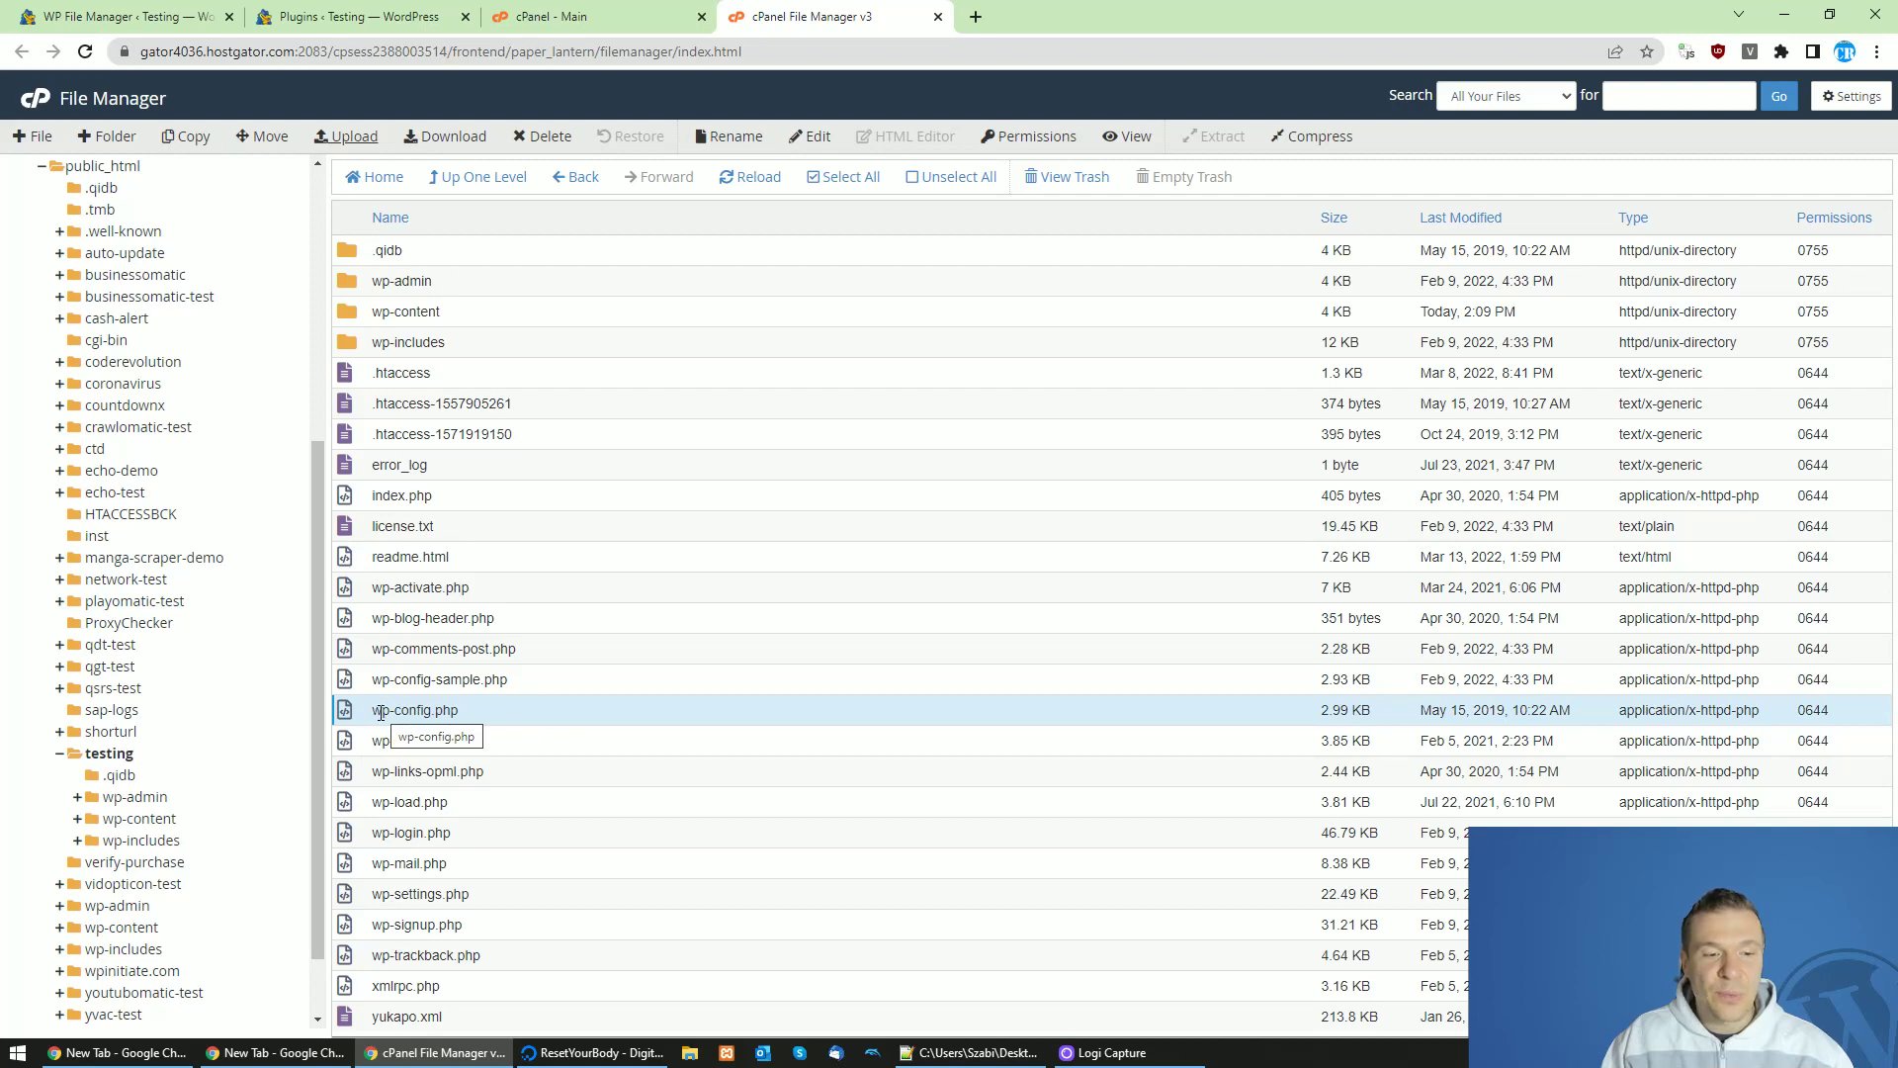
{"action": "left_click", "coordinate": [132, 4]}
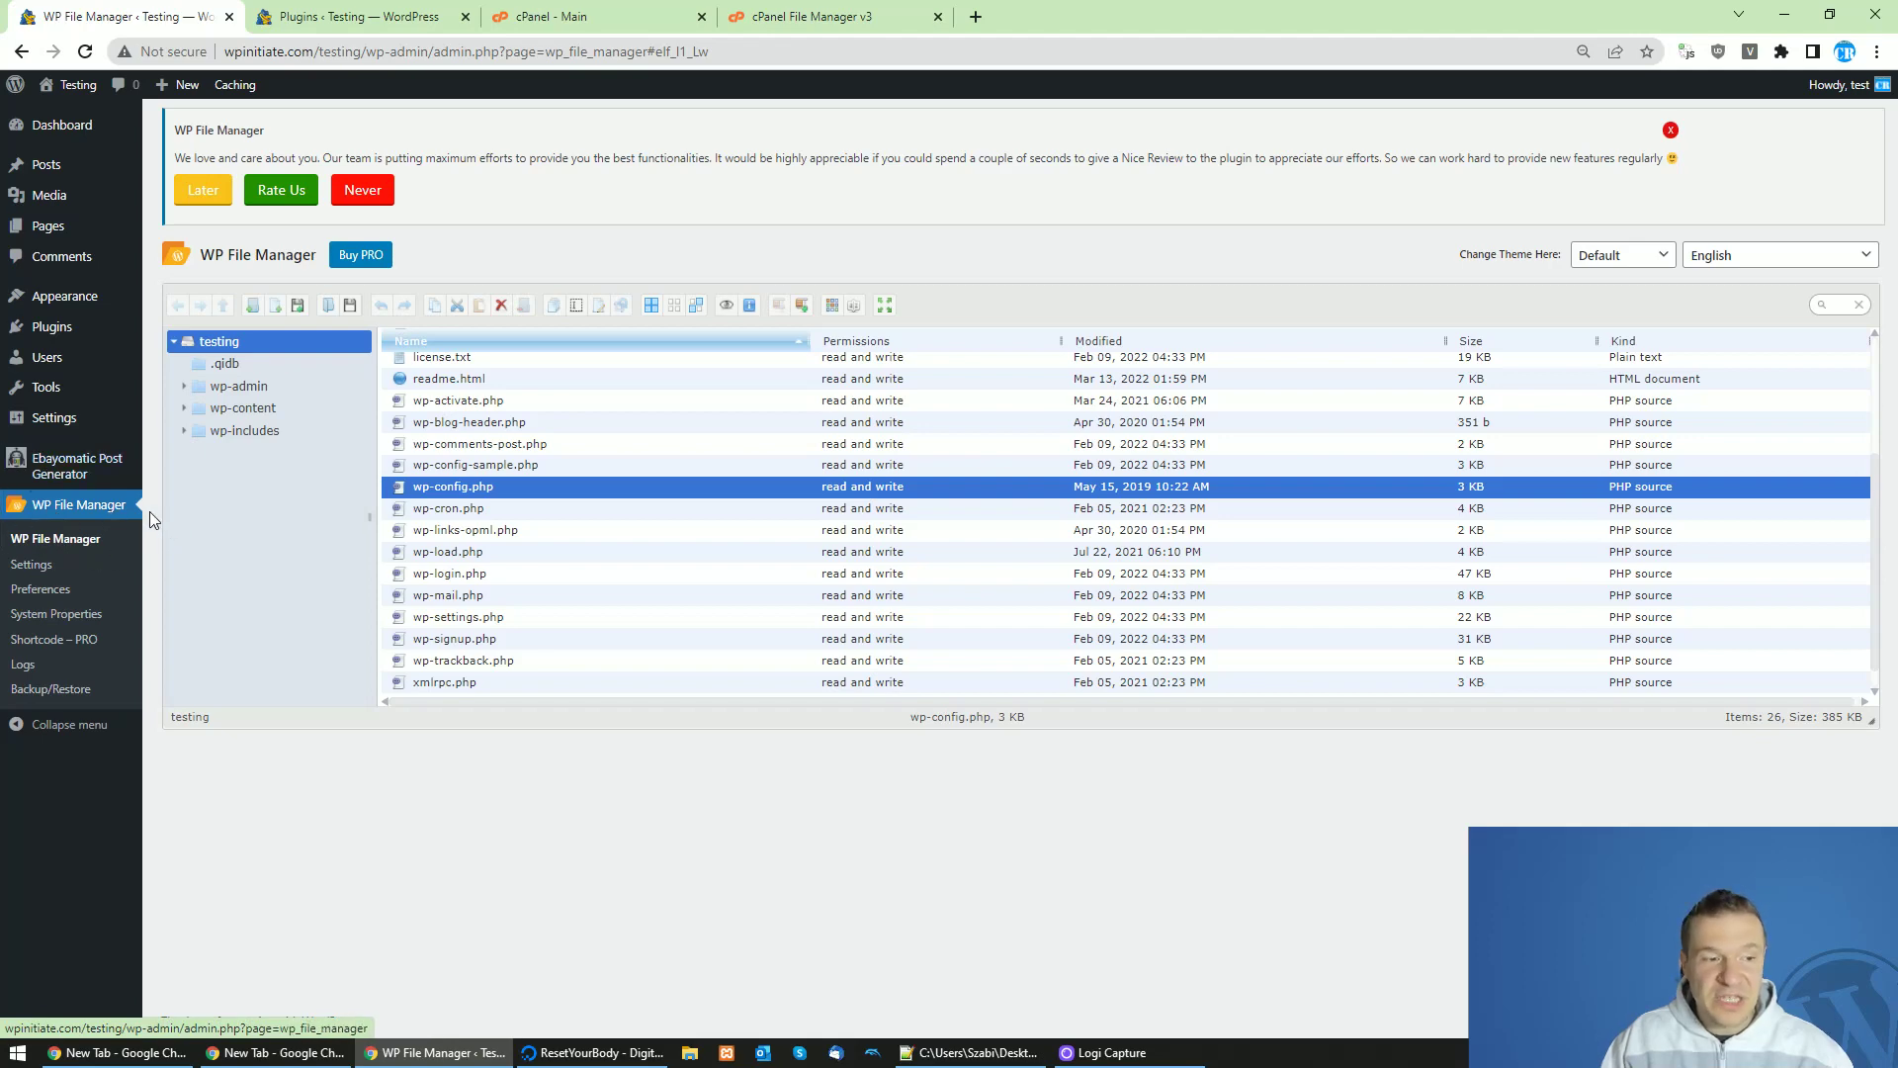
{"action": "left_click", "coordinate": [805, 15]}
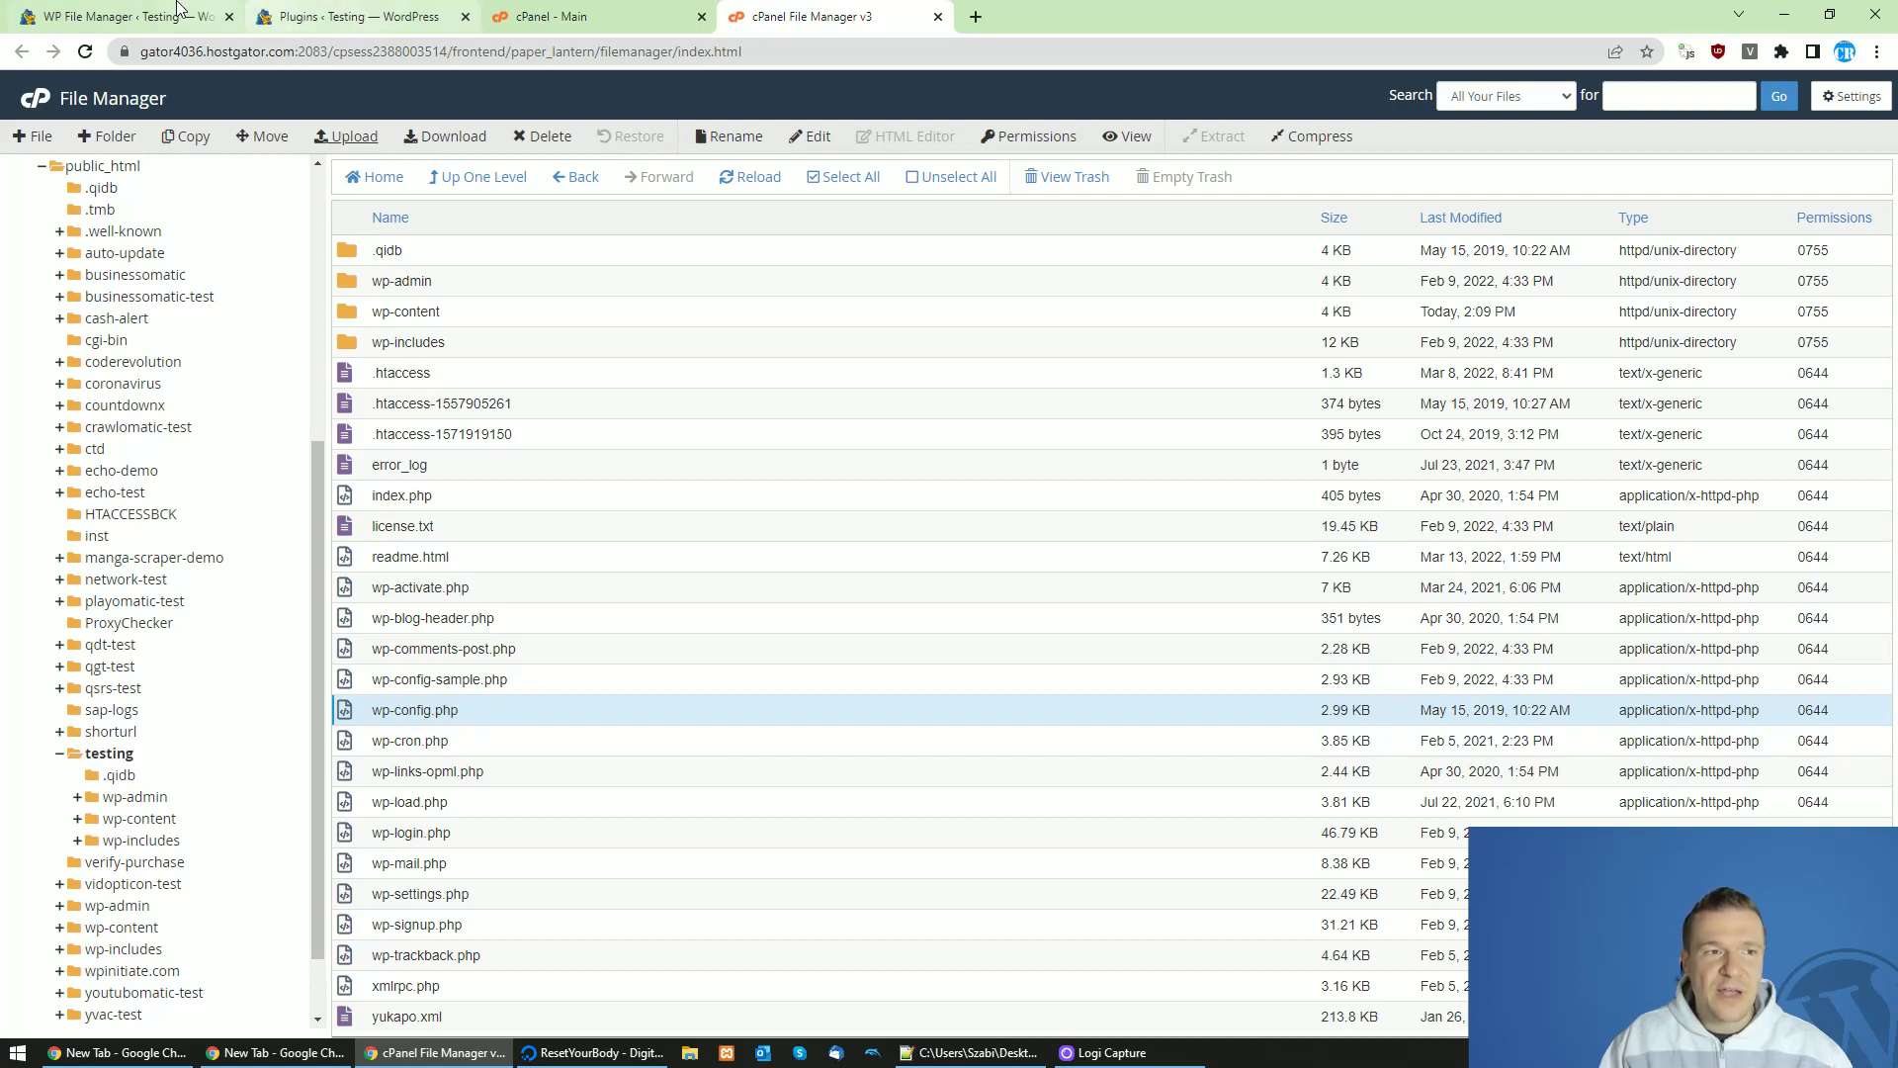
{"action": "left_click", "coordinate": [123, 17]}
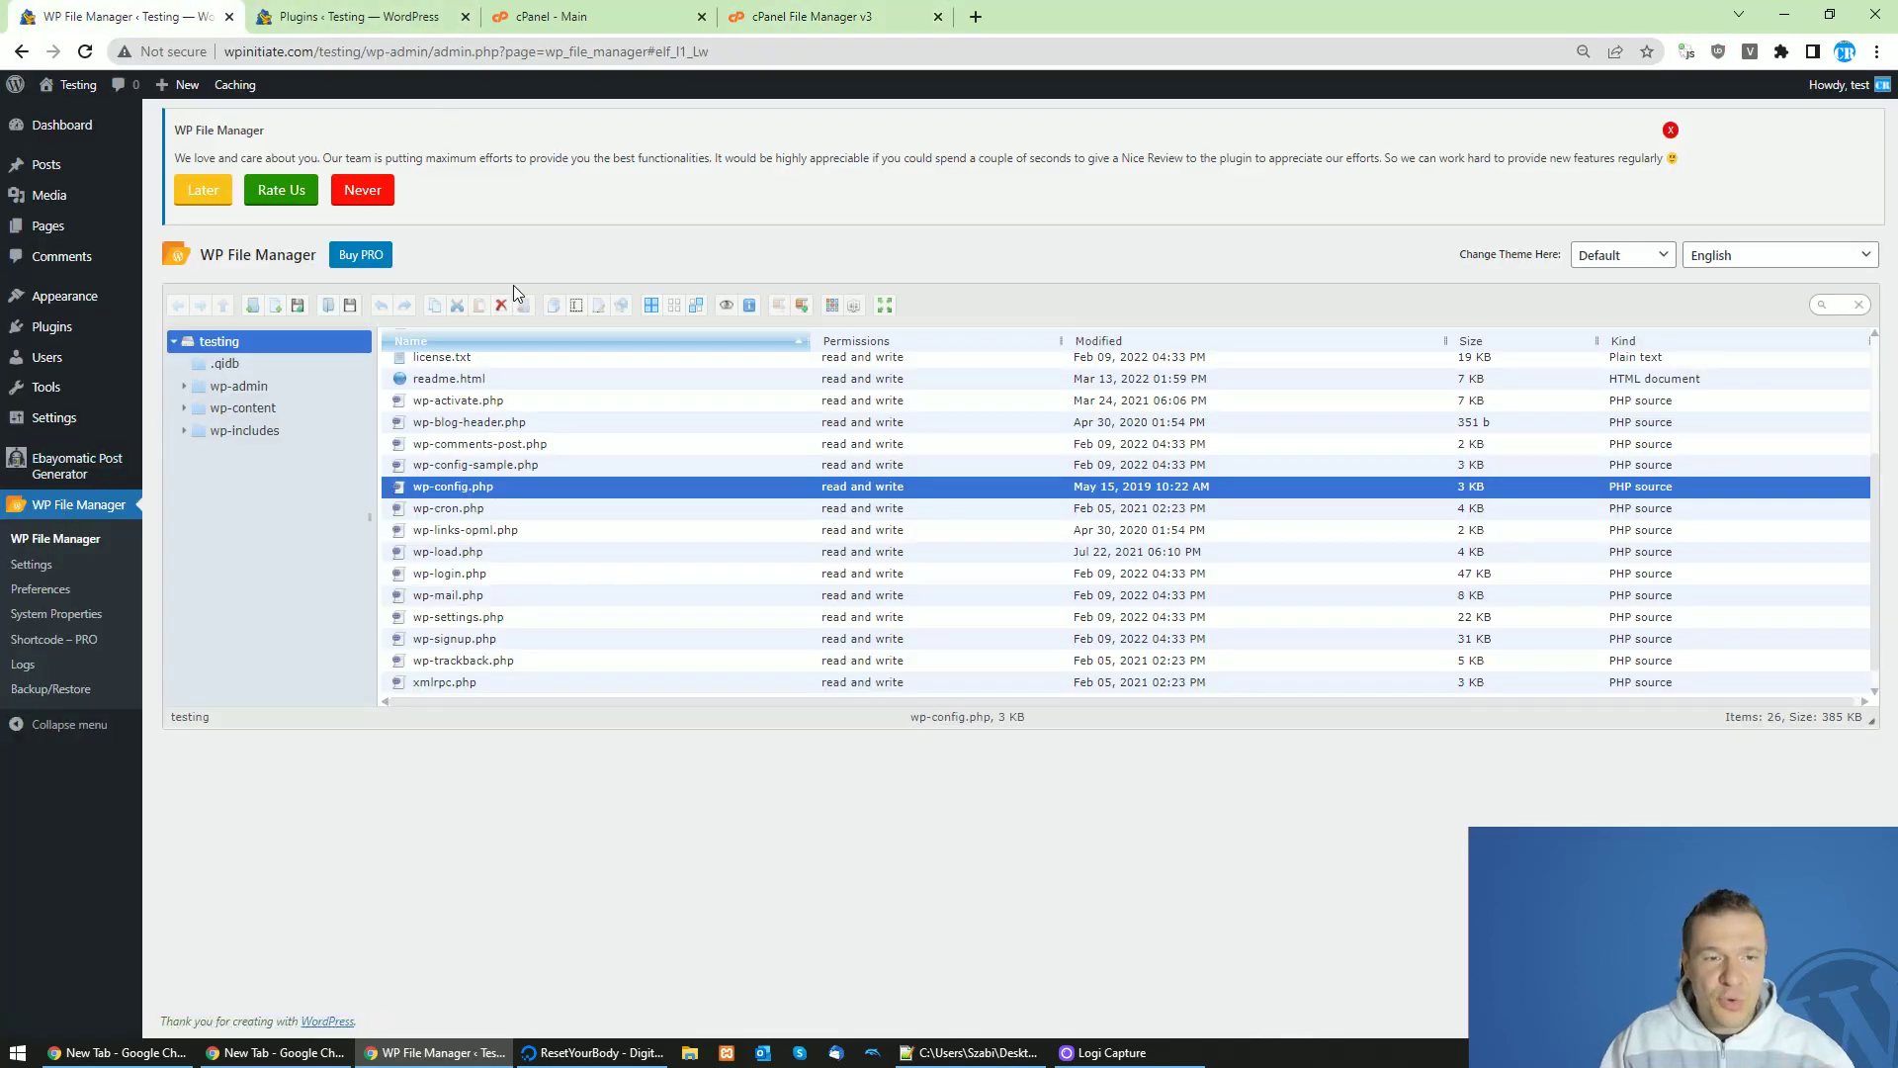
{"action": "left_click", "coordinate": [836, 10]}
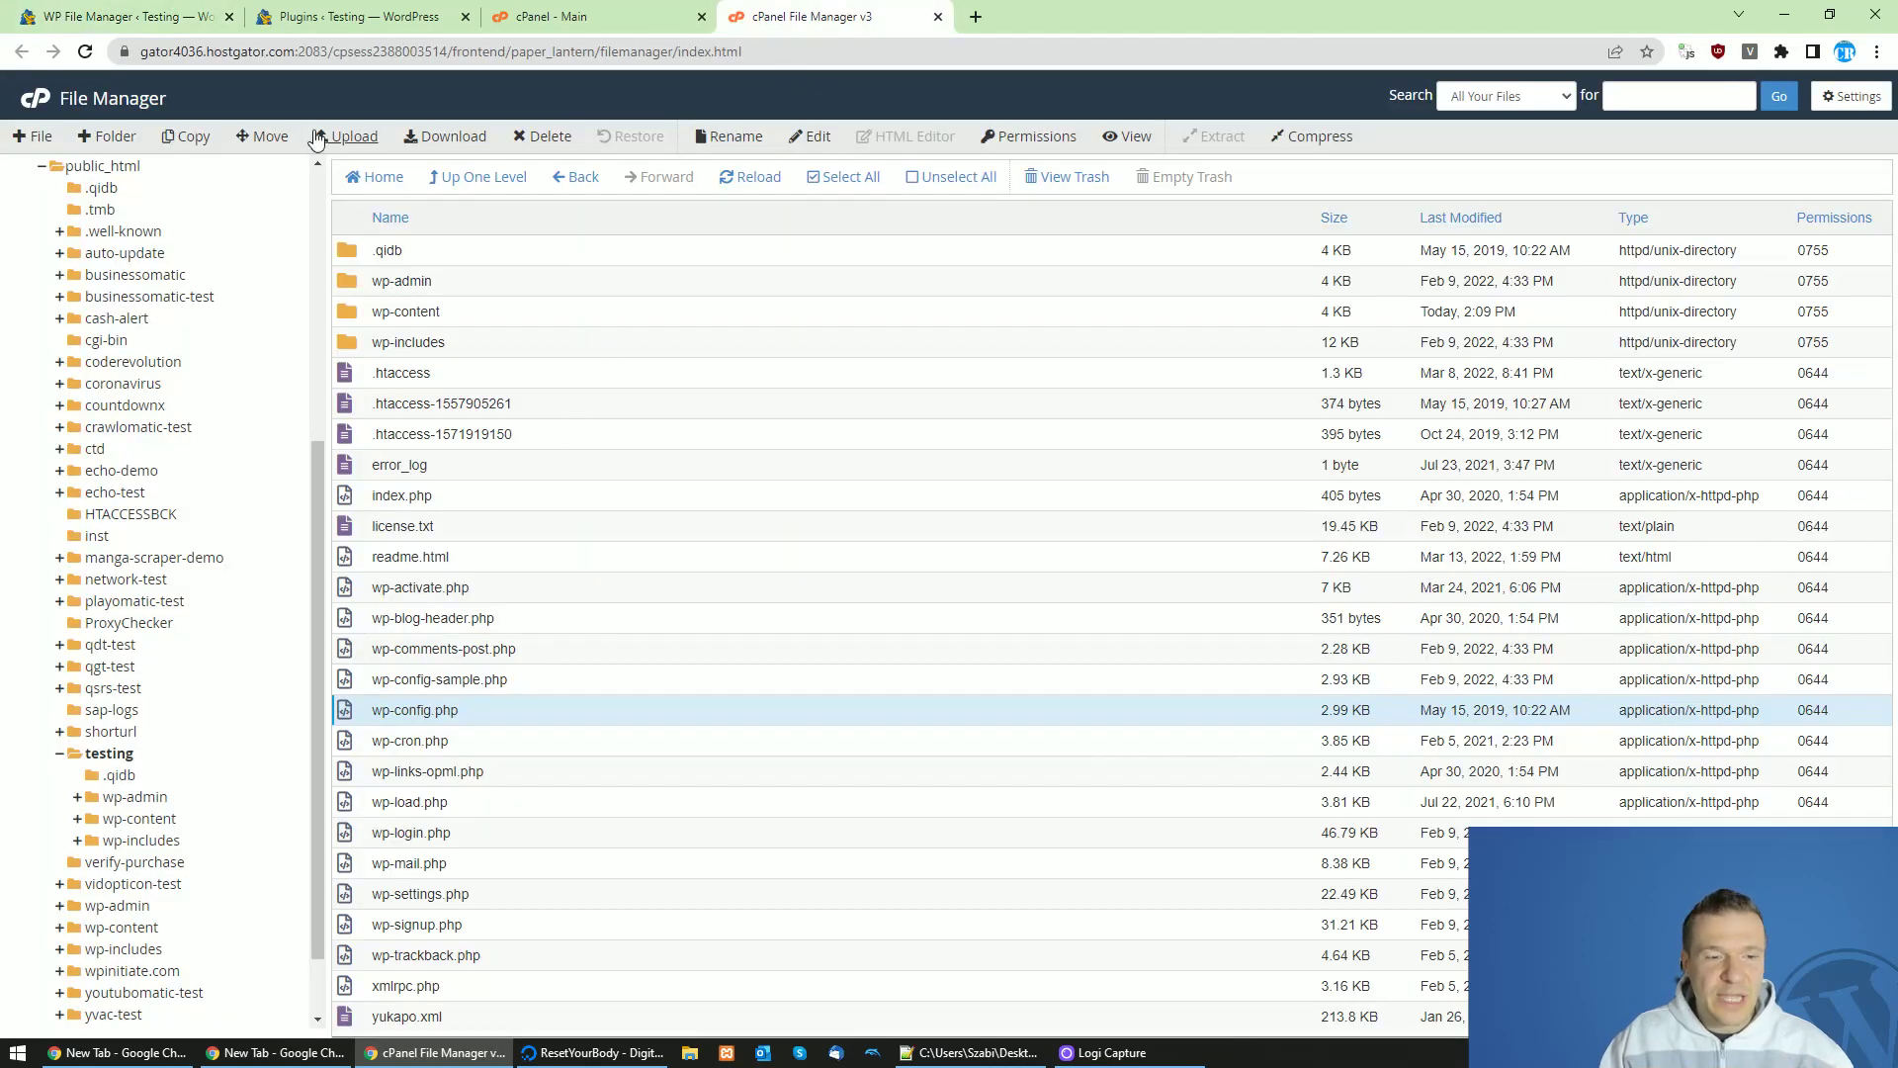
{"action": "left_click", "coordinate": [187, 16]}
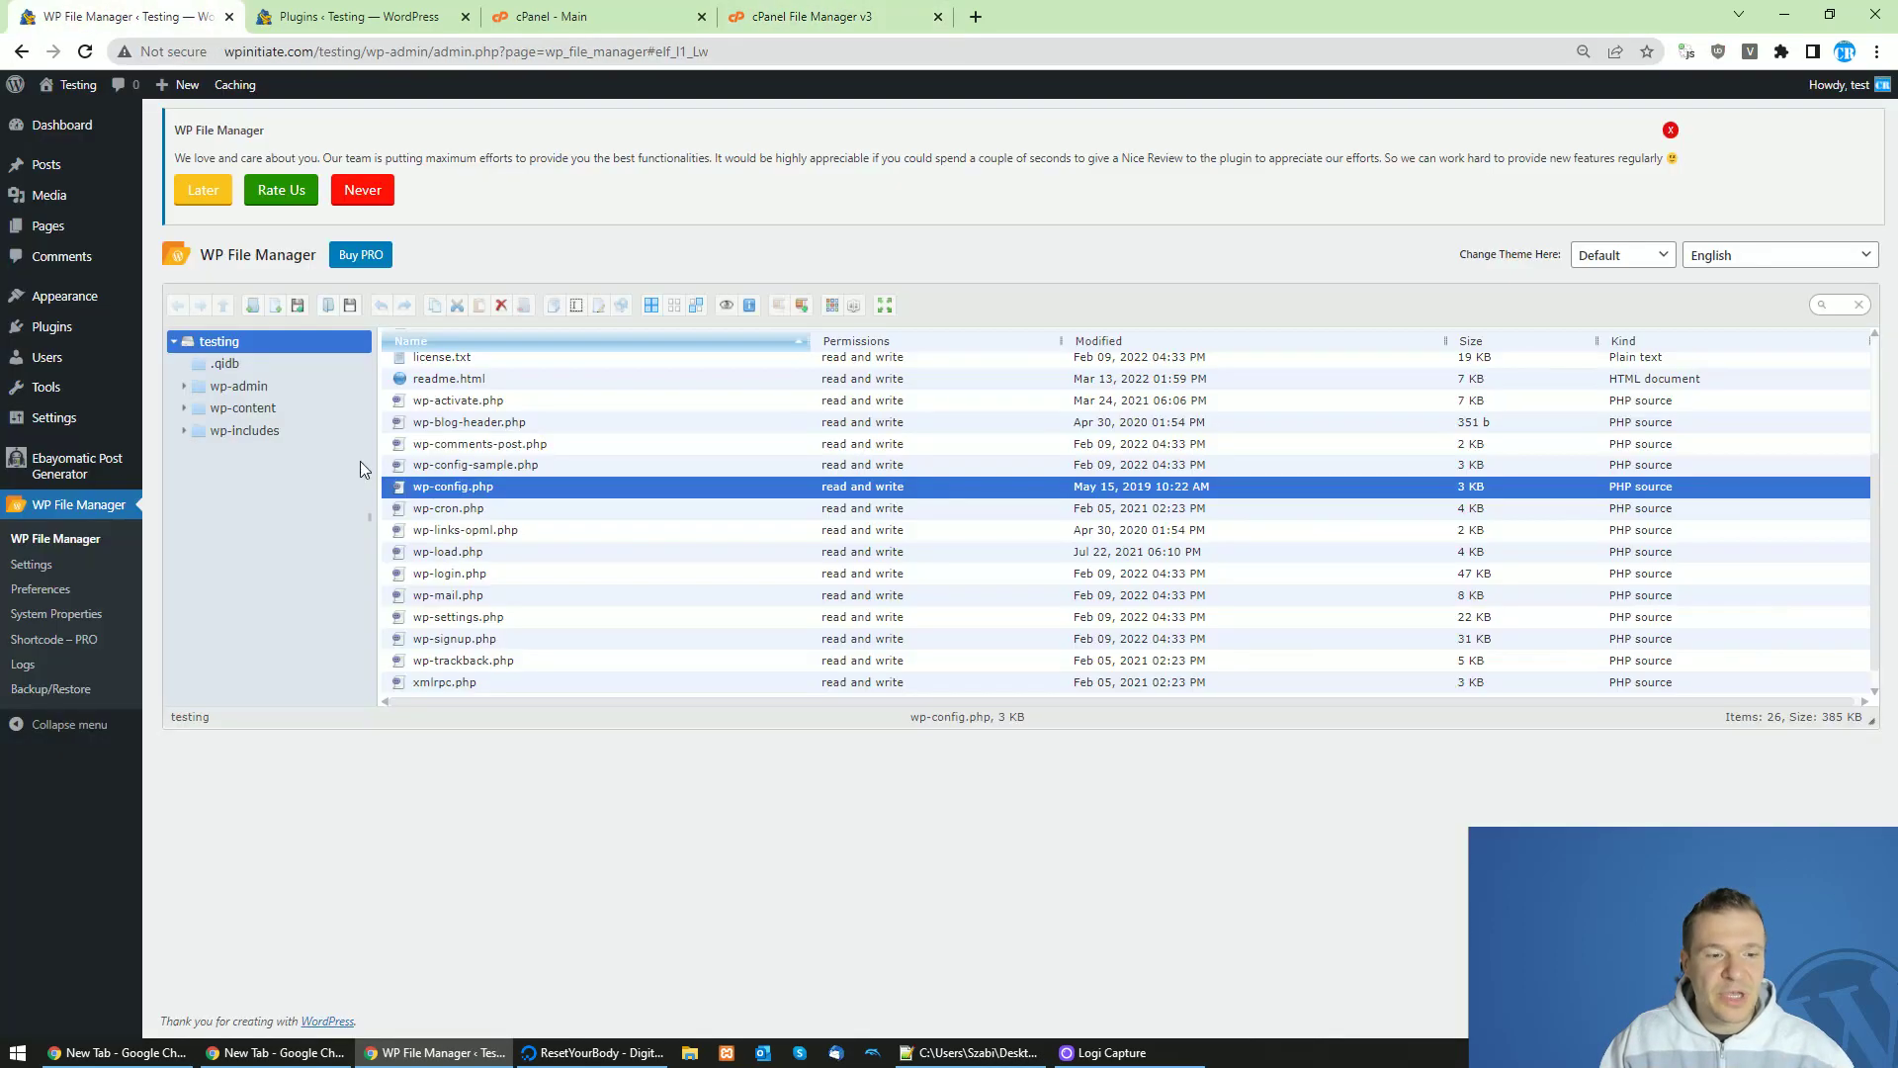
{"action": "left_click", "coordinate": [784, 10]}
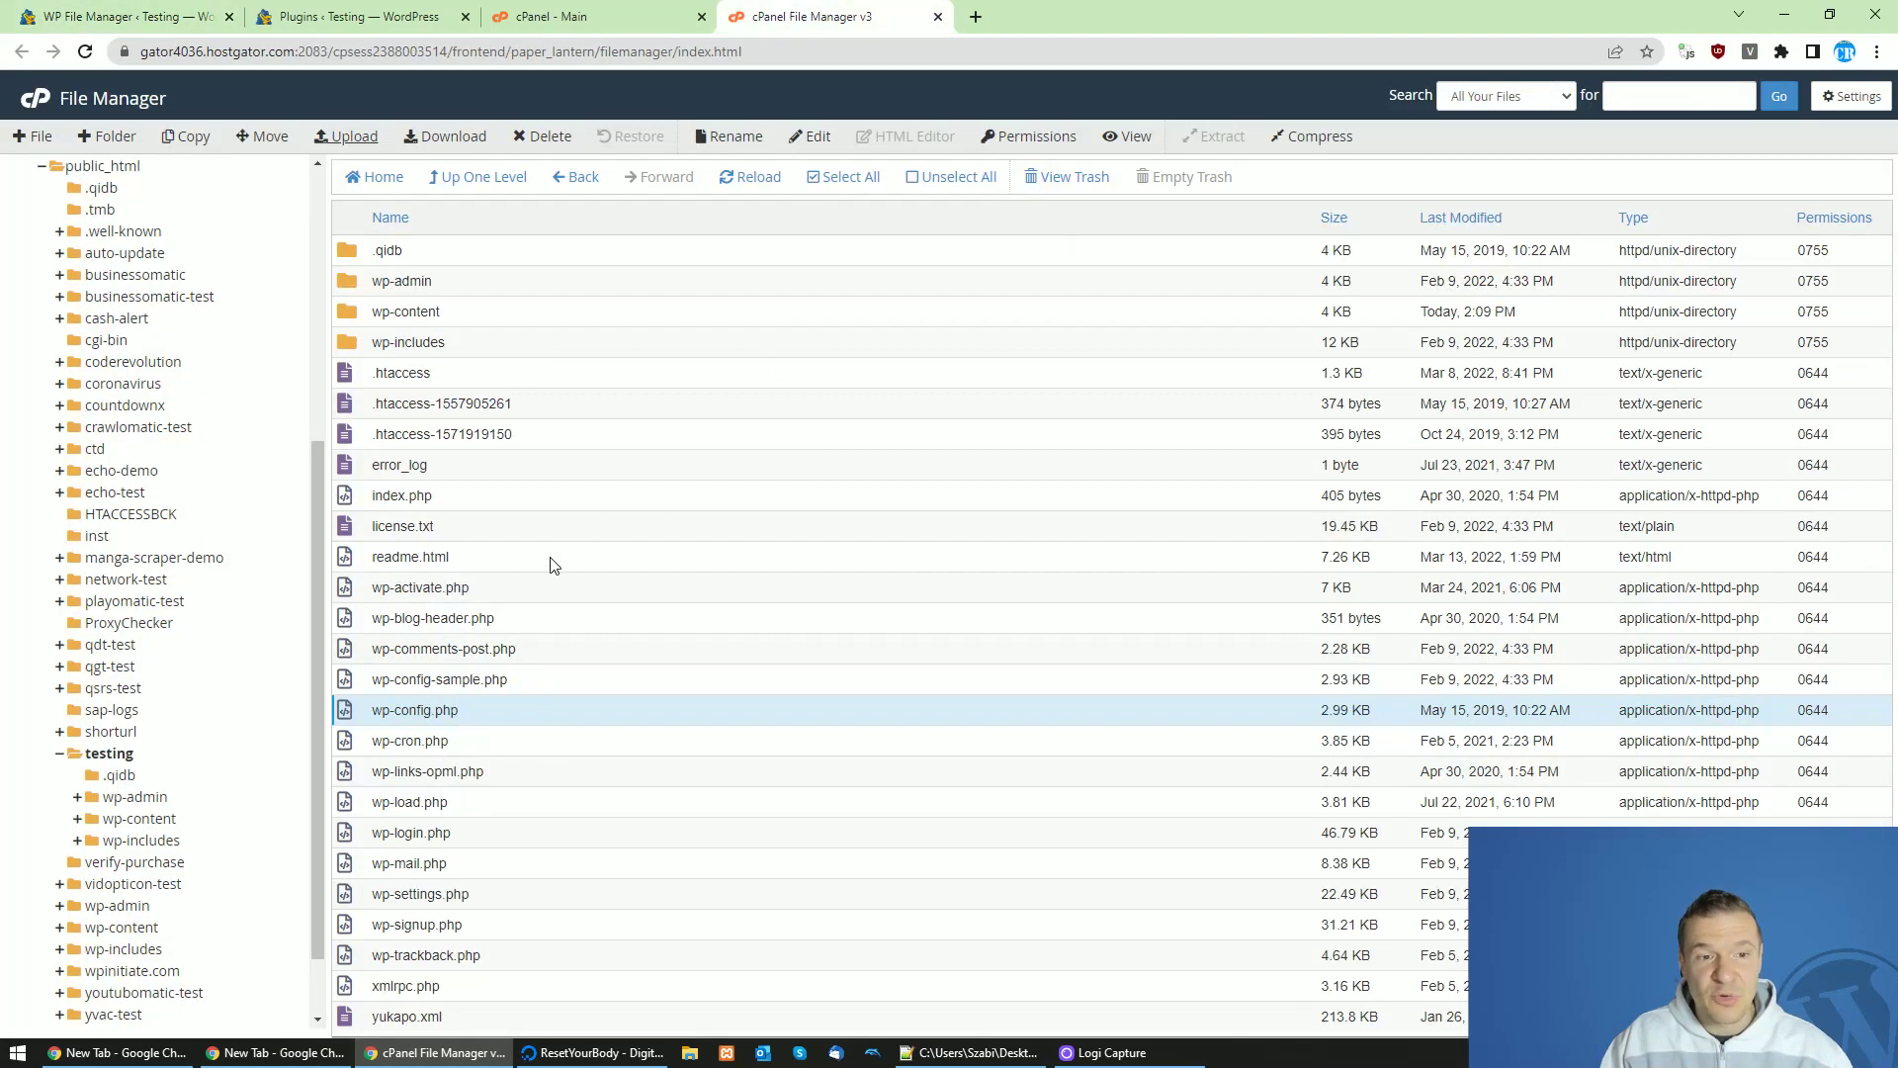
{"action": "left_click", "coordinate": [183, 9]}
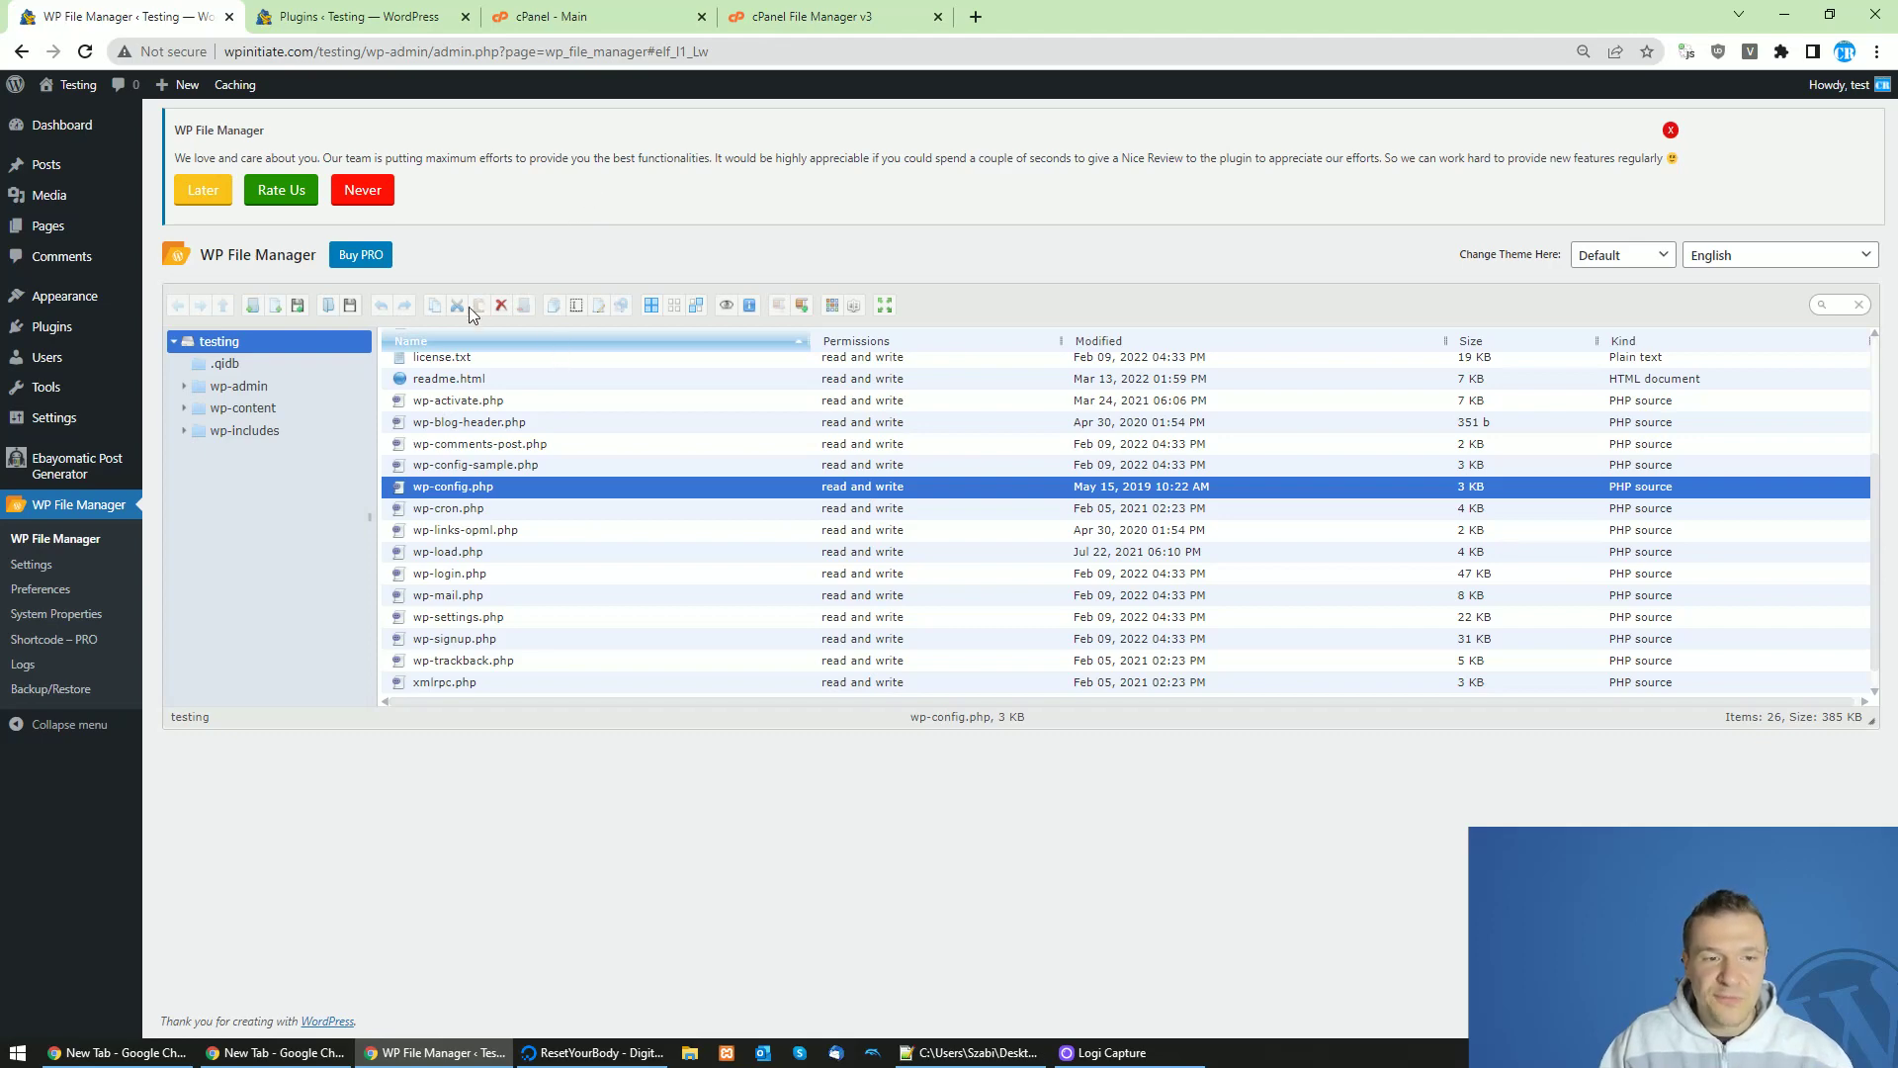
{"action": "left_click", "coordinate": [821, 16]}
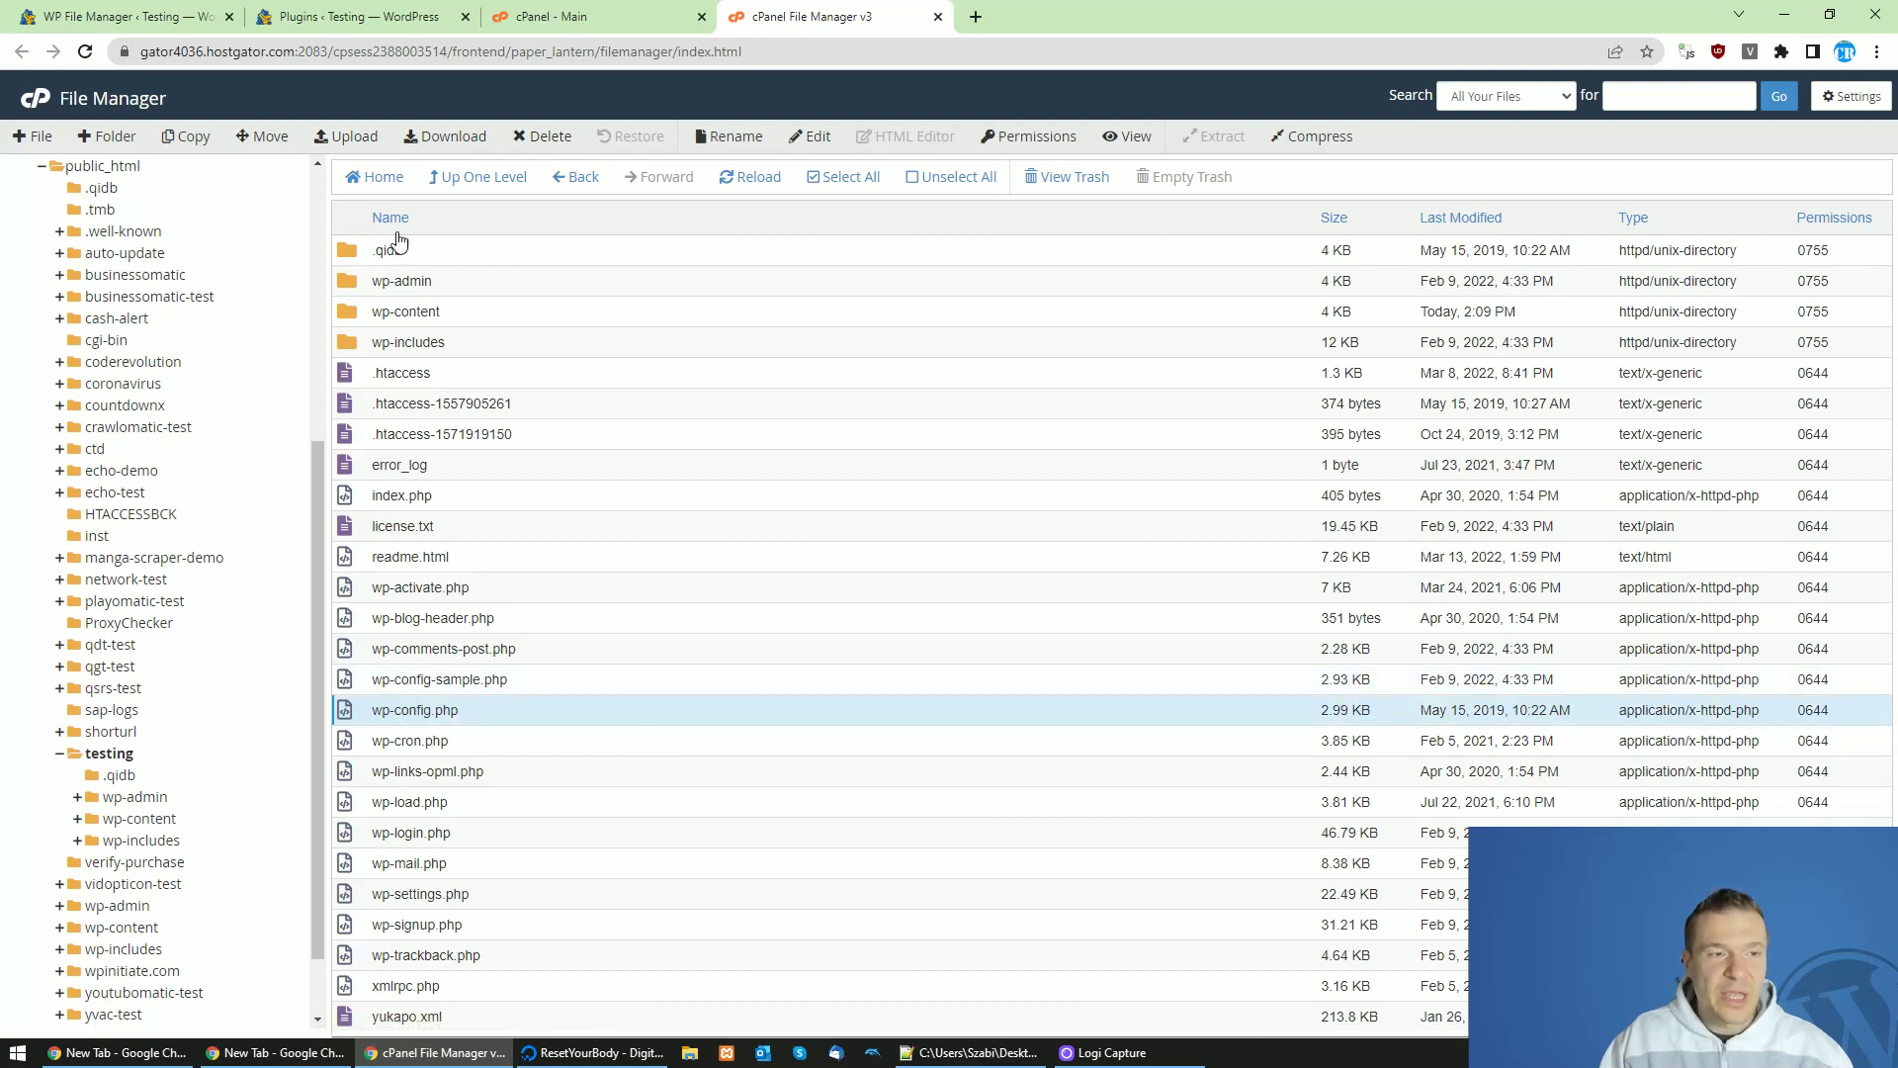
Download wp-config.php from cPanel, replacing the existing local copy in the wpconfig folder.
{"action": "left_click", "coordinate": [444, 138]}
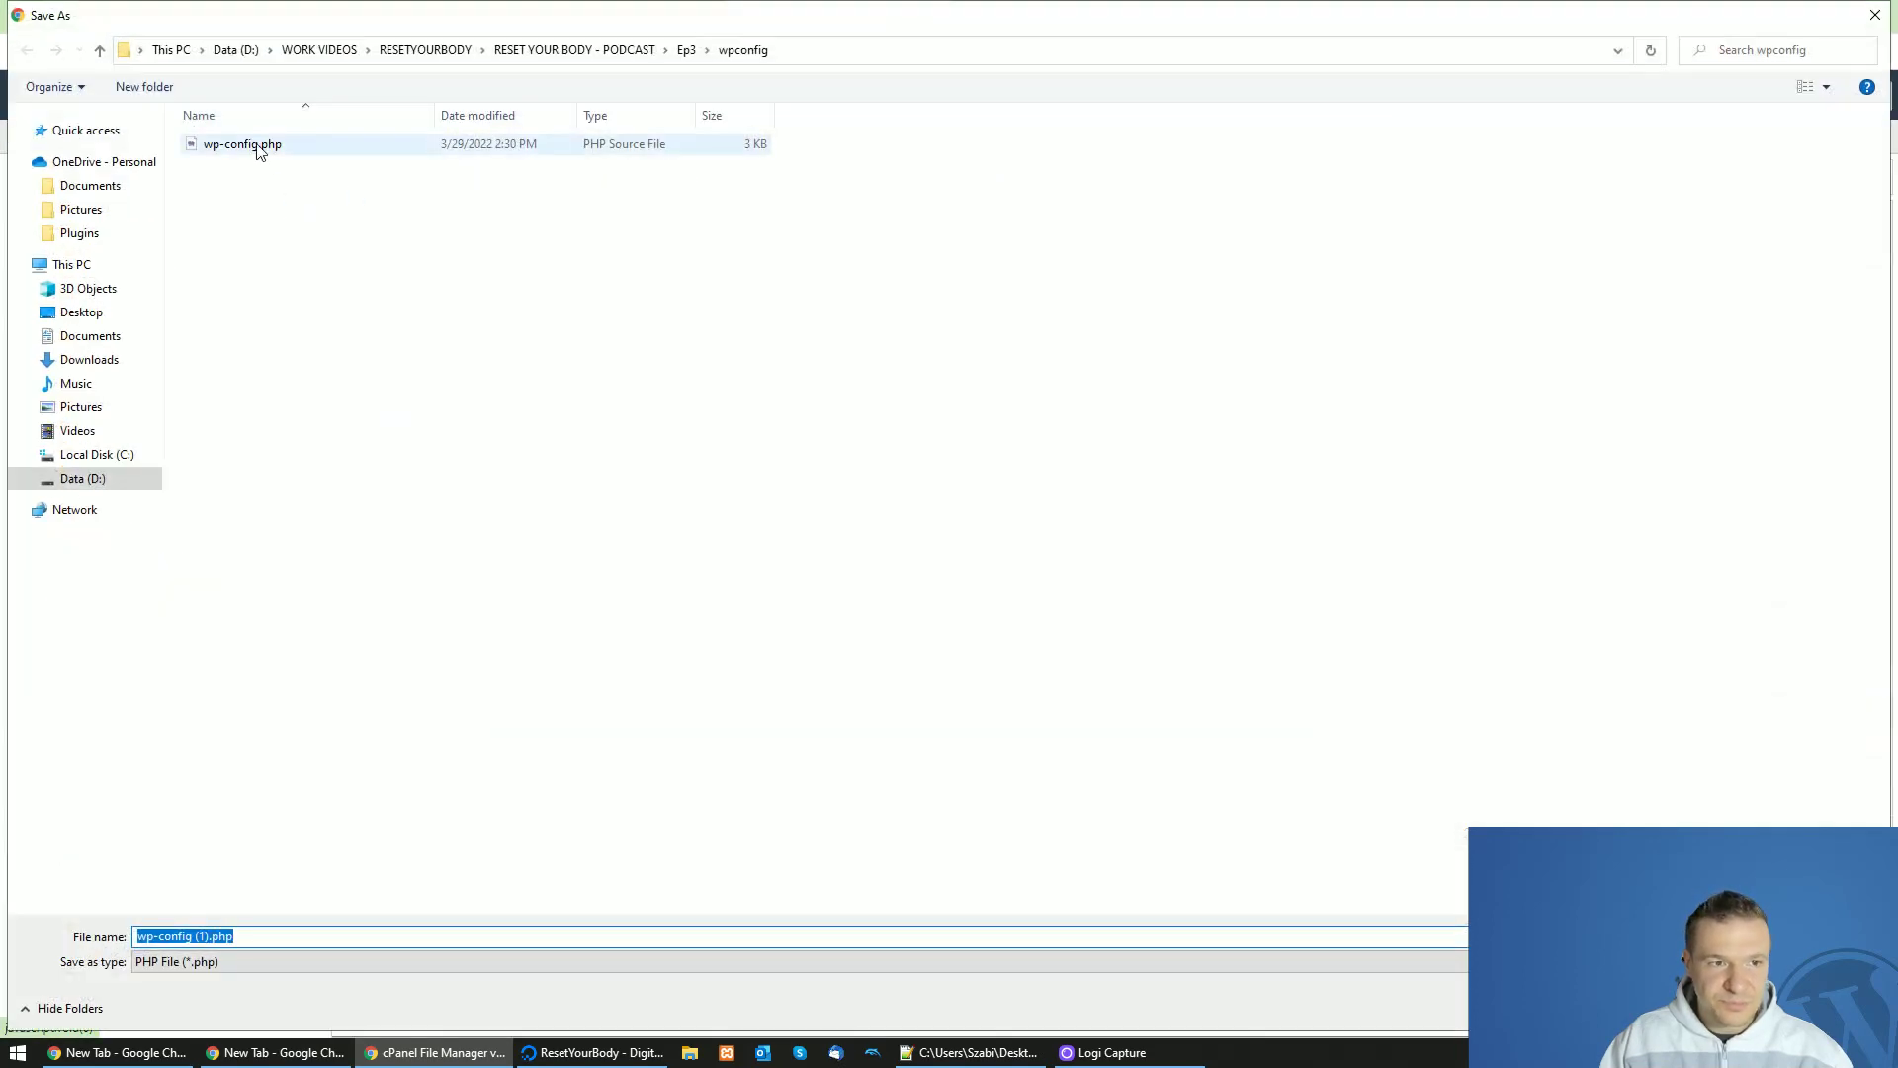
{"action": "left_click", "coordinate": [259, 148]}
{"action": "key", "text": "Return"}
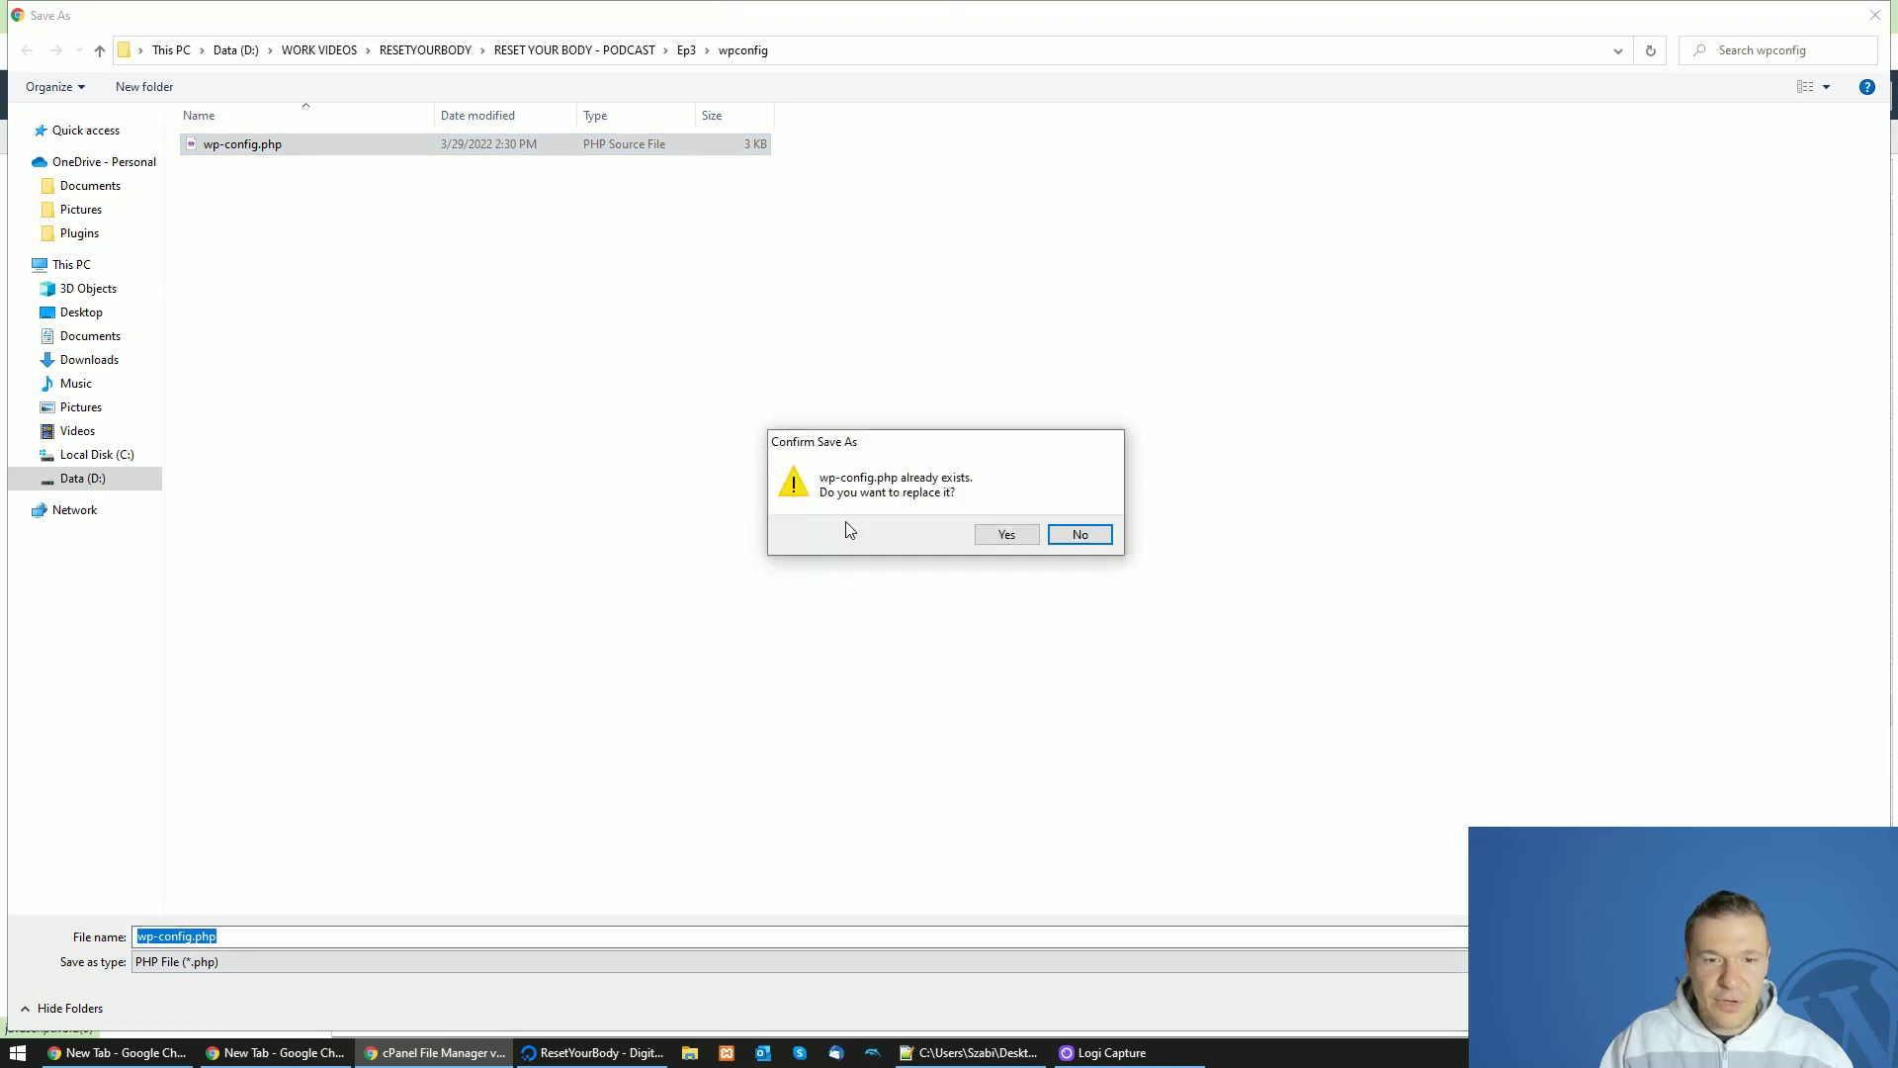
{"action": "left_click", "coordinate": [1004, 535]}
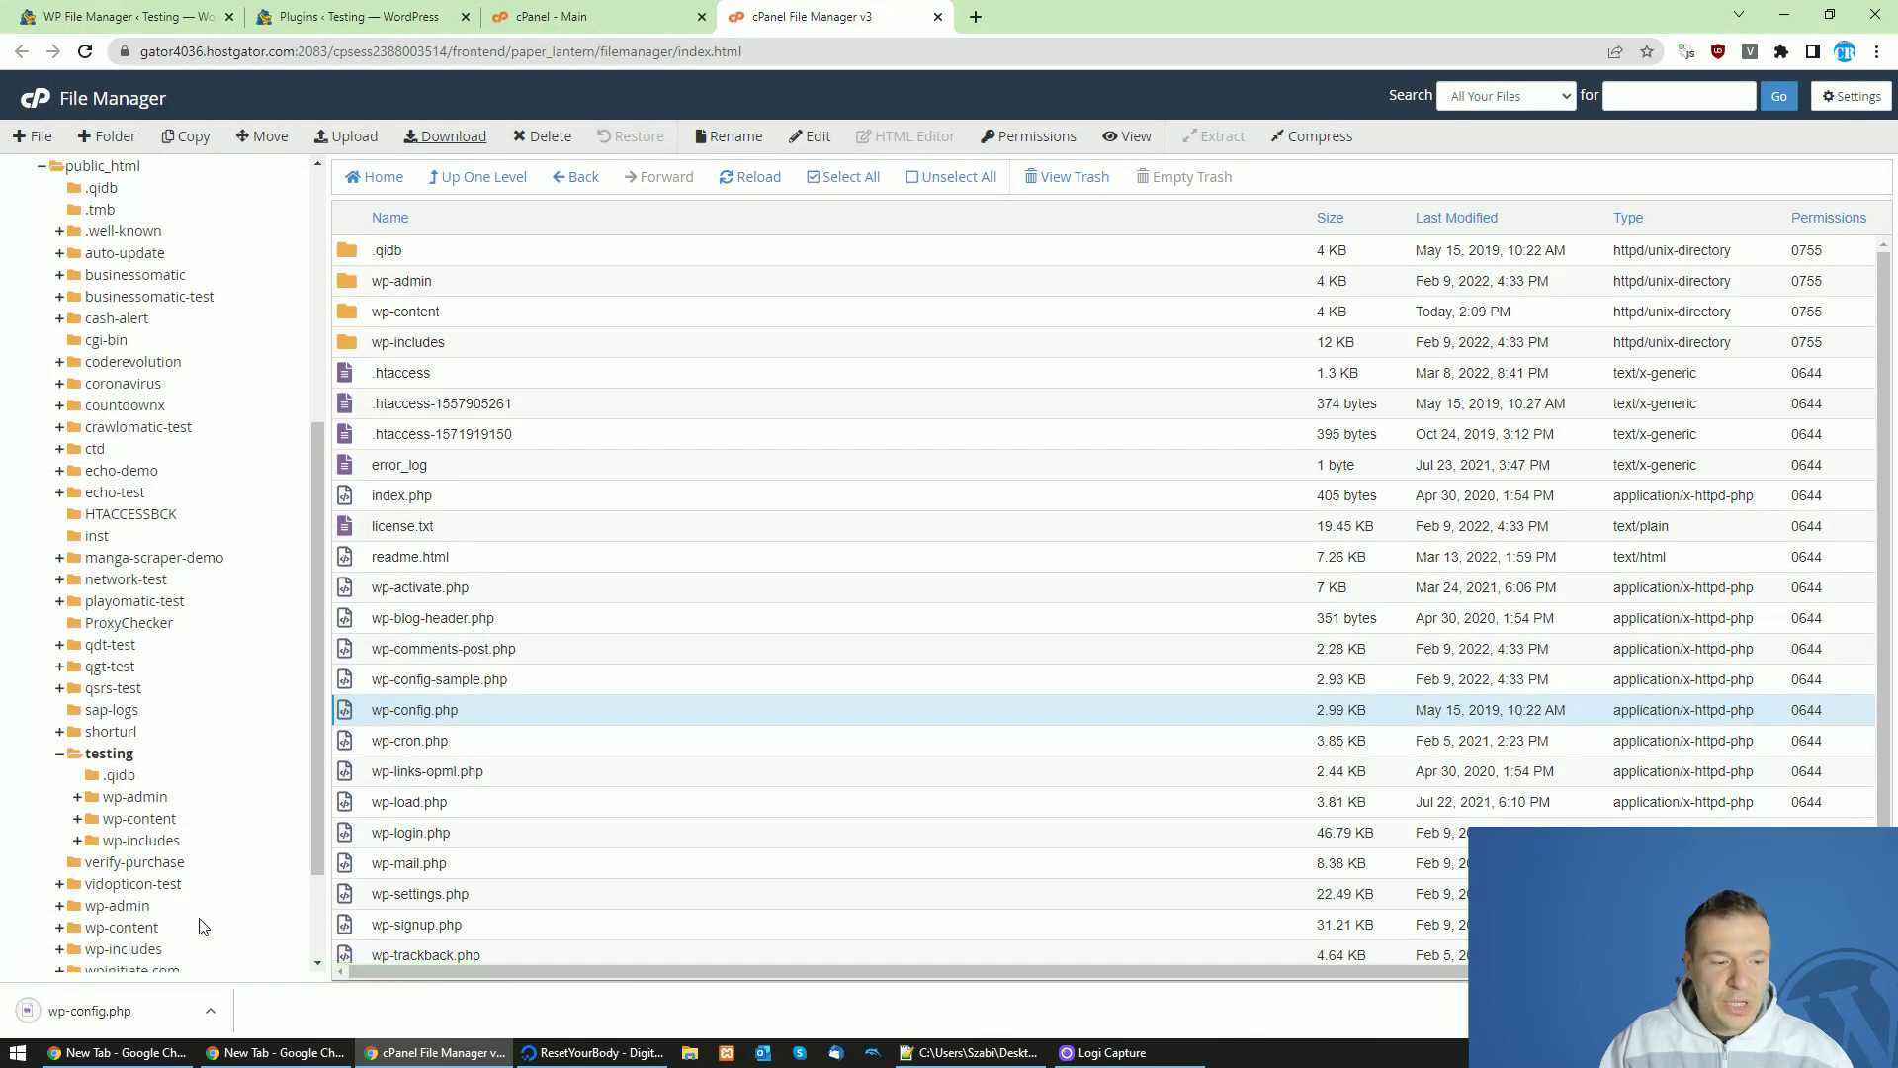
{"action": "left_click", "coordinate": [433, 143]}
{"action": "left_click", "coordinate": [307, 153]}
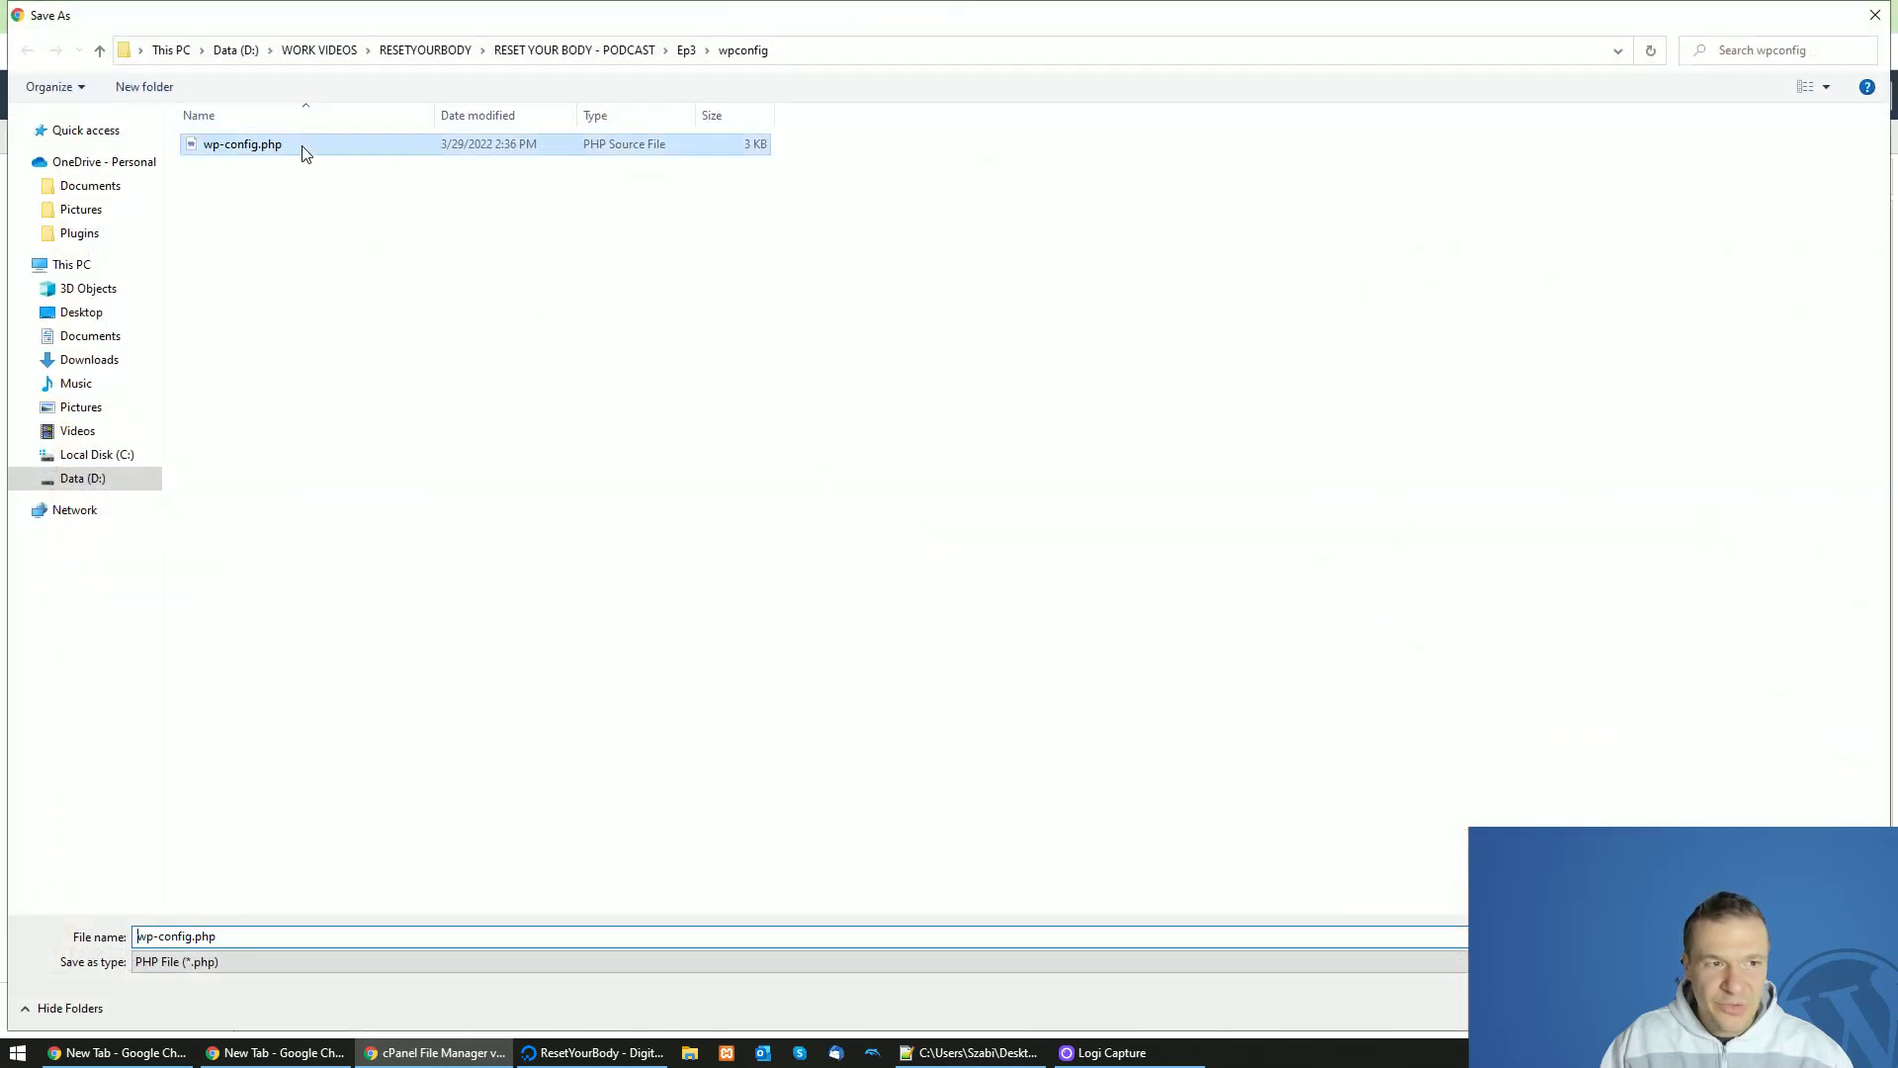
{"action": "left_click", "coordinate": [840, 55]}
{"action": "key", "text": "ctrl+c"}
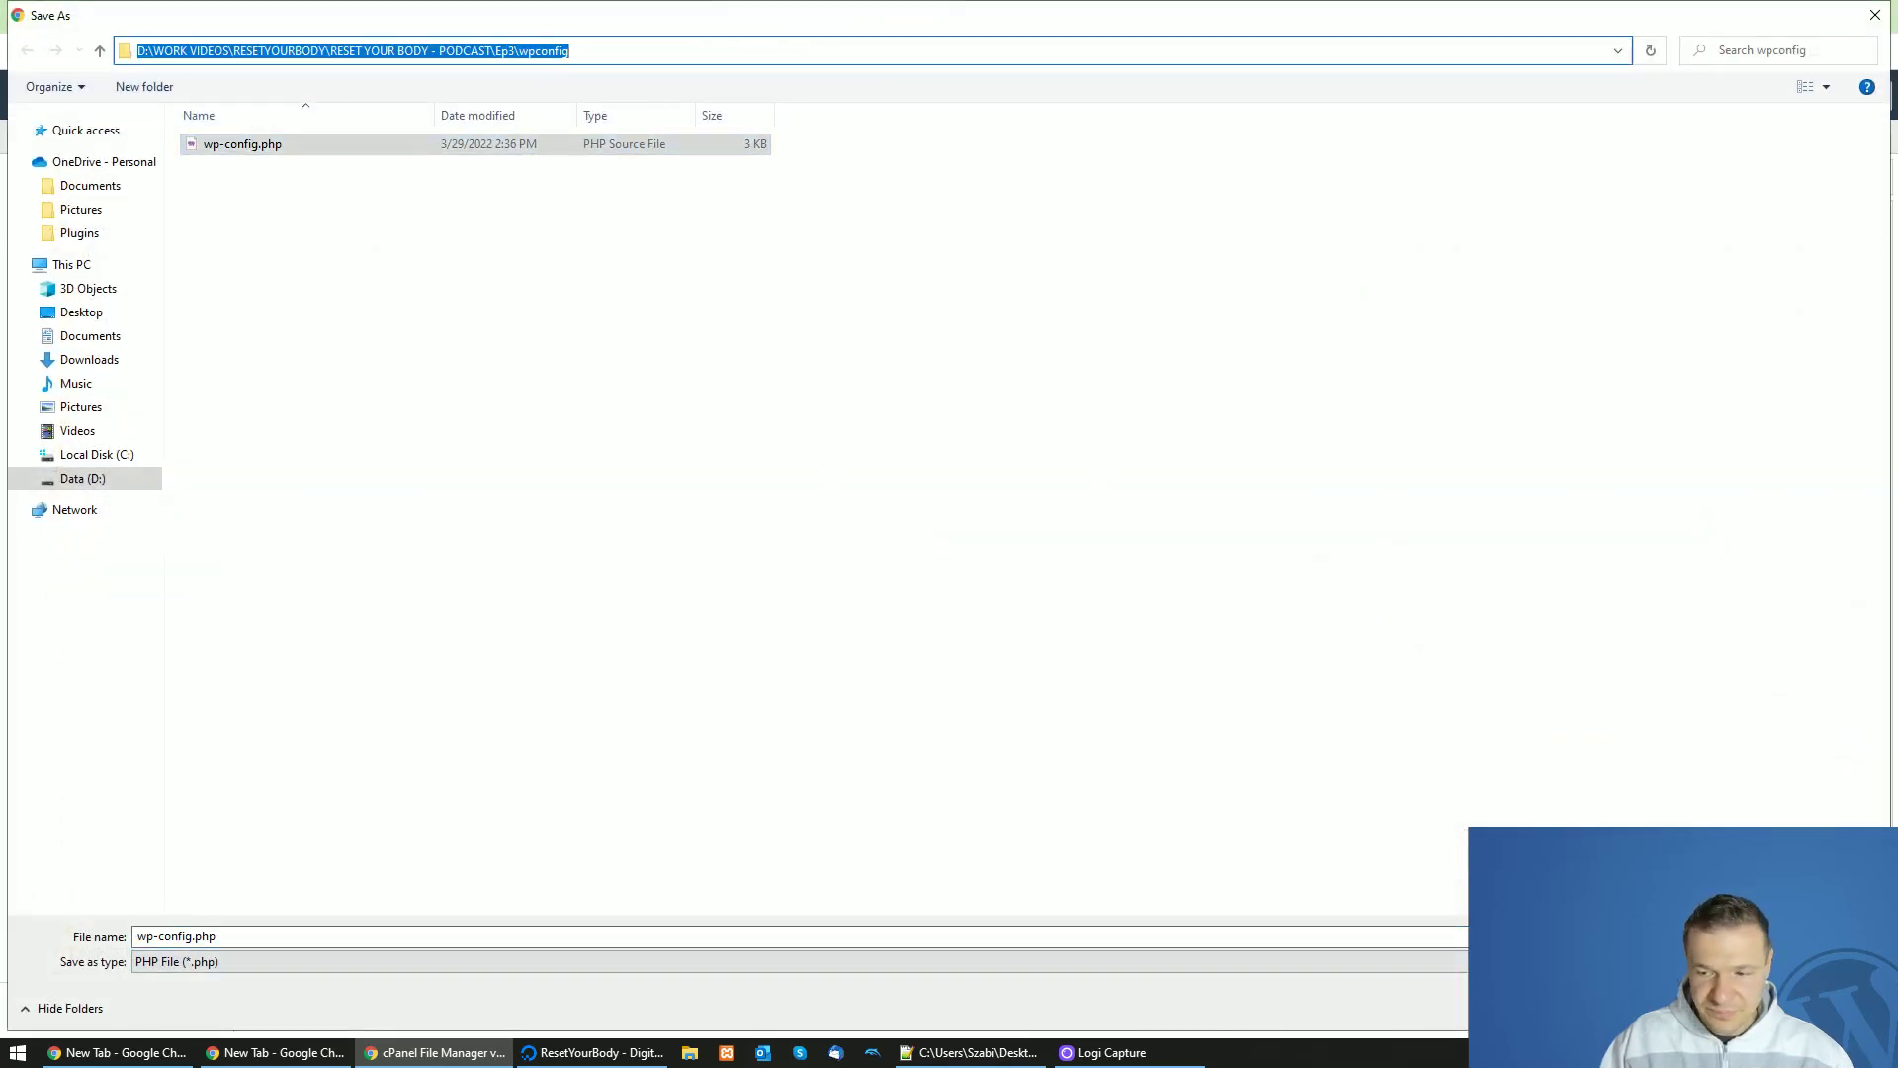
{"action": "key", "text": "Return"}
{"action": "left_click", "coordinate": [1001, 534]}
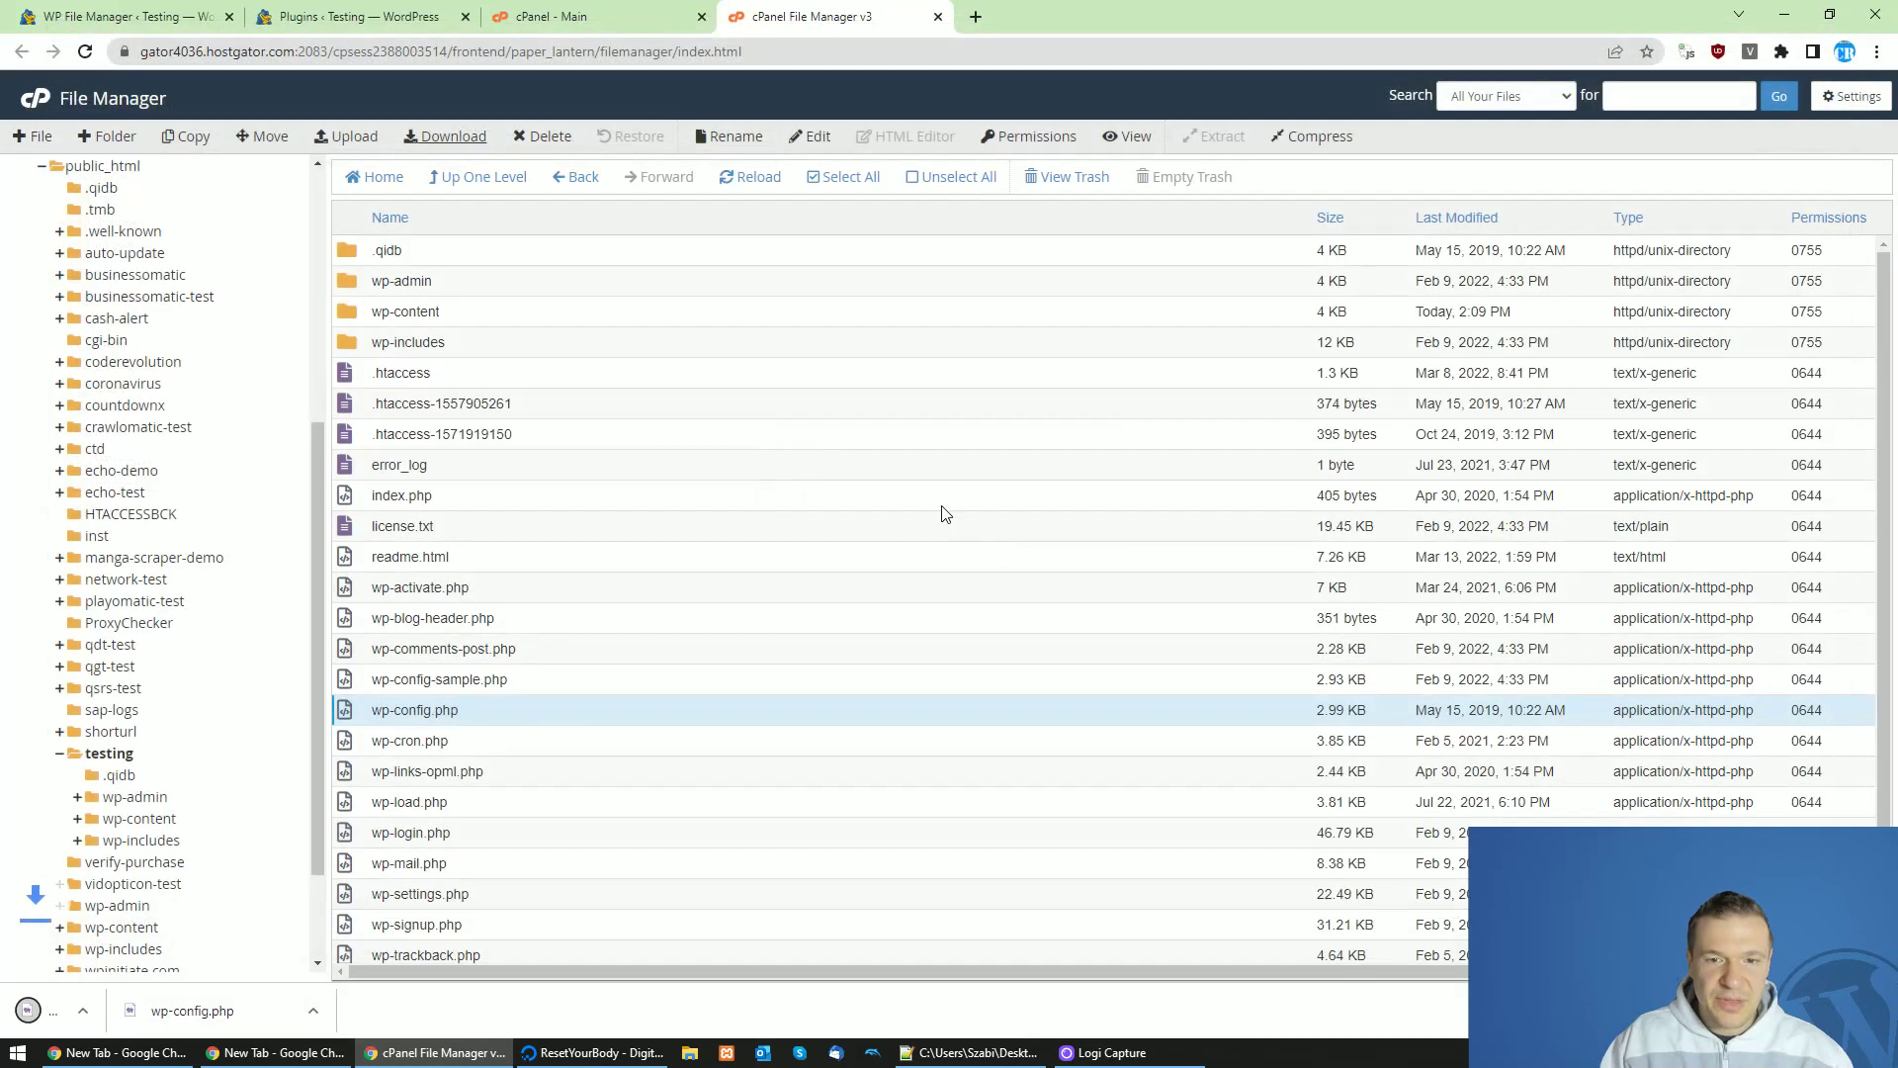
Open the downloaded wp-config.php in Visual Studio Code from Chrome's download bar.
{"action": "left_click", "coordinate": [976, 17]}
{"action": "key", "text": "ctrl+v"}
{"action": "left_click", "coordinate": [431, 267]}
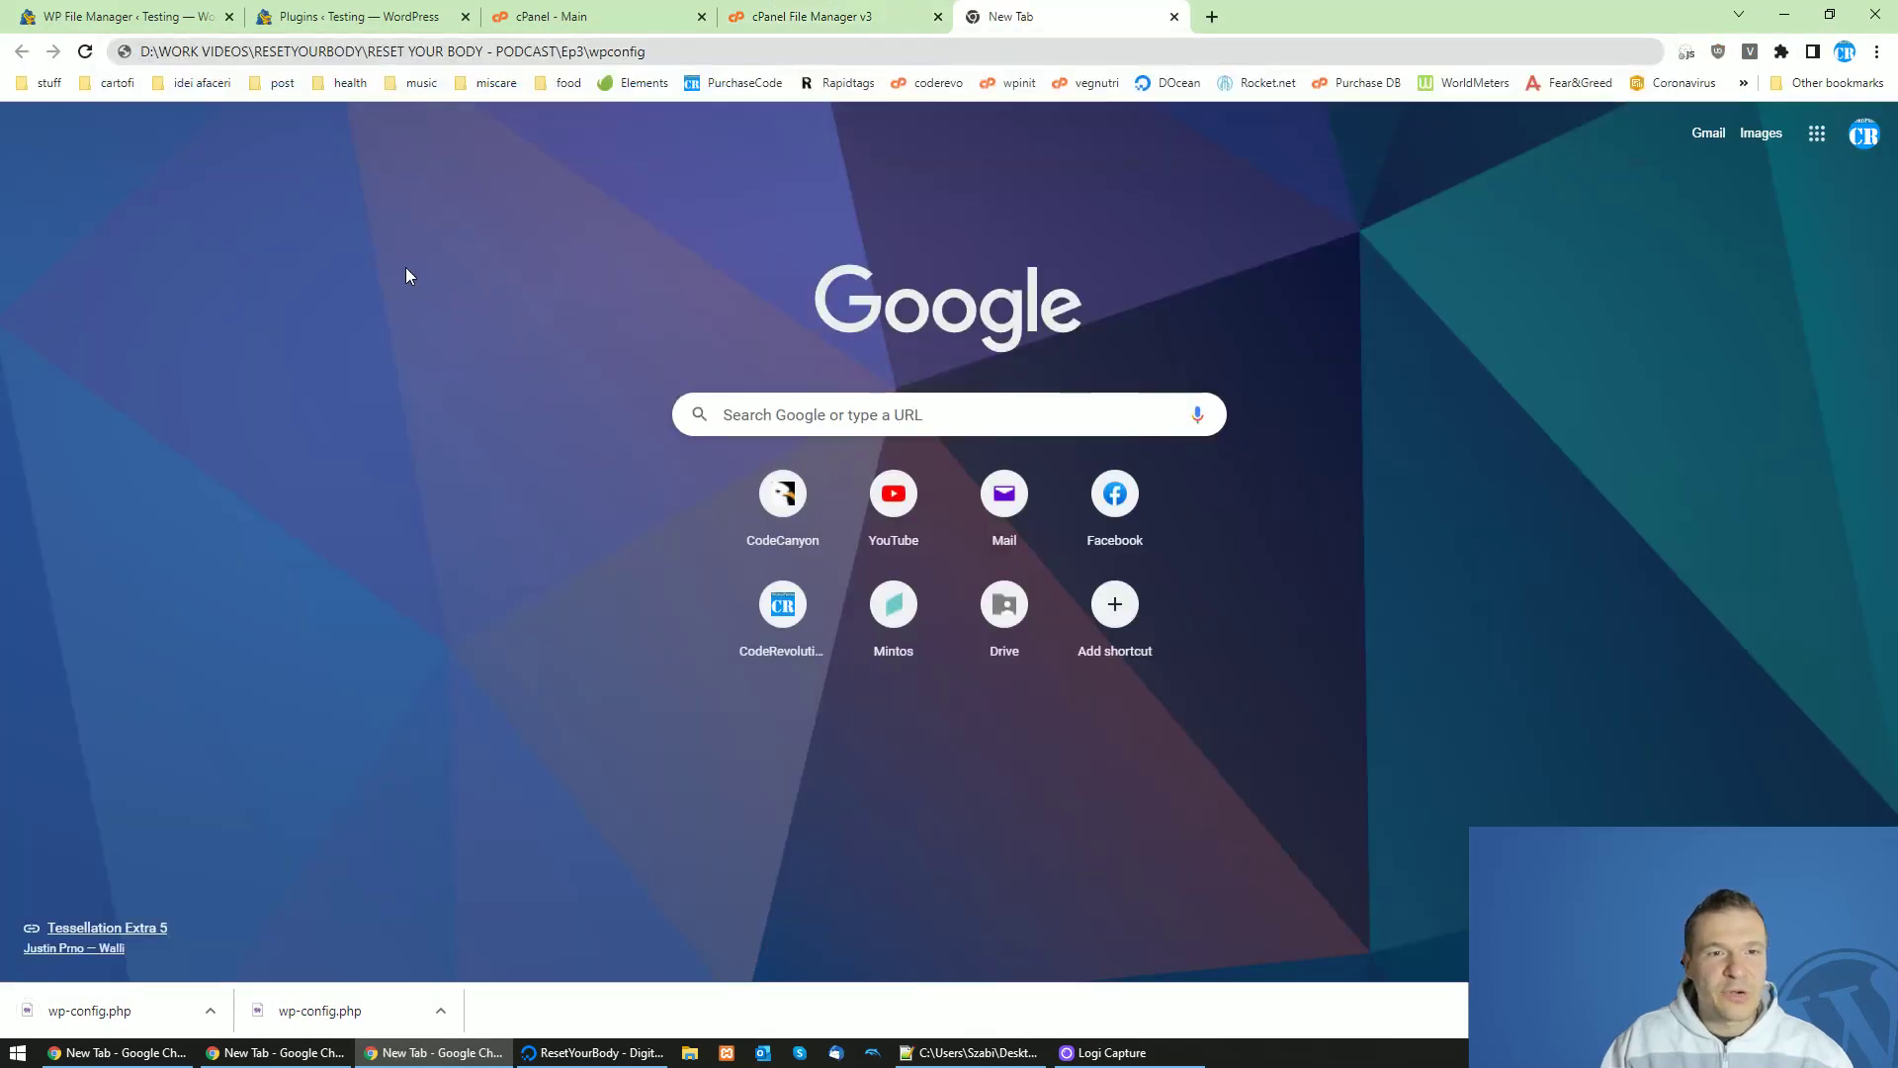
{"action": "left_click", "coordinate": [846, 12]}
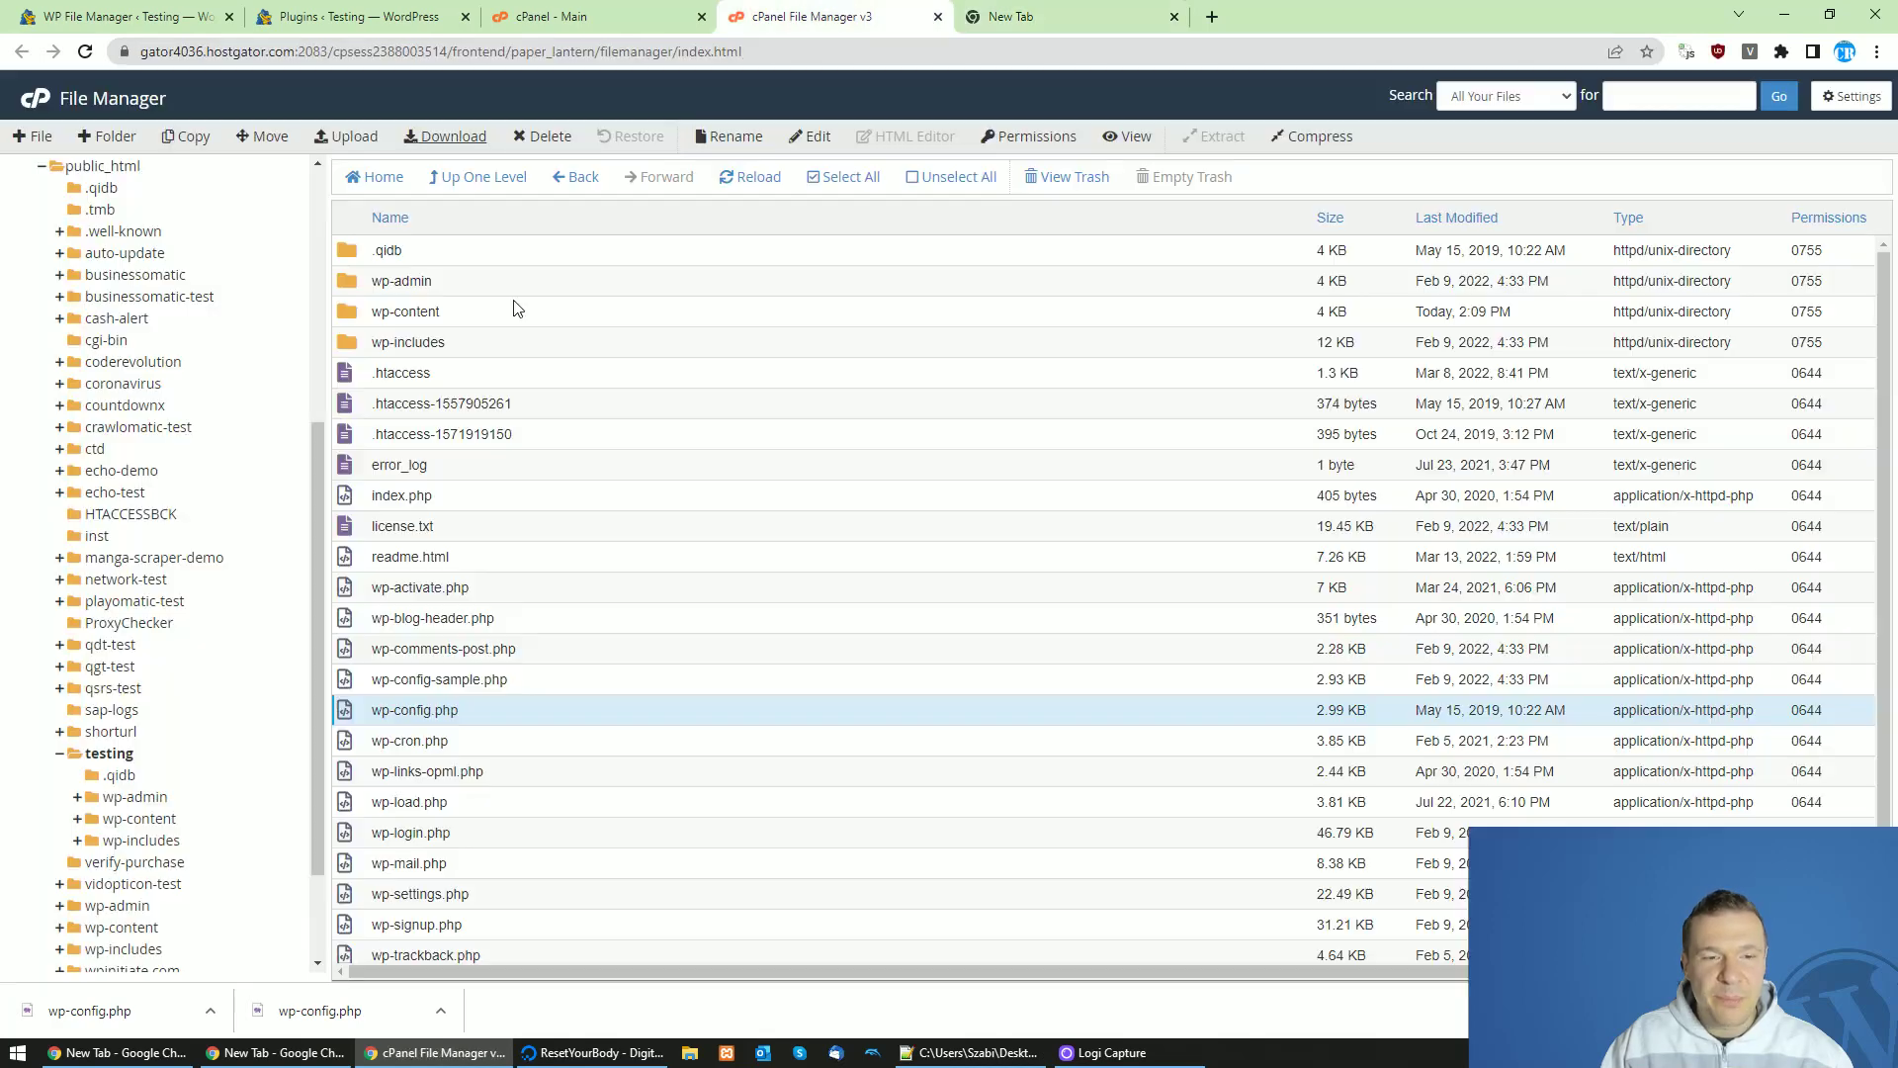
{"action": "left_click", "coordinate": [287, 1006]}
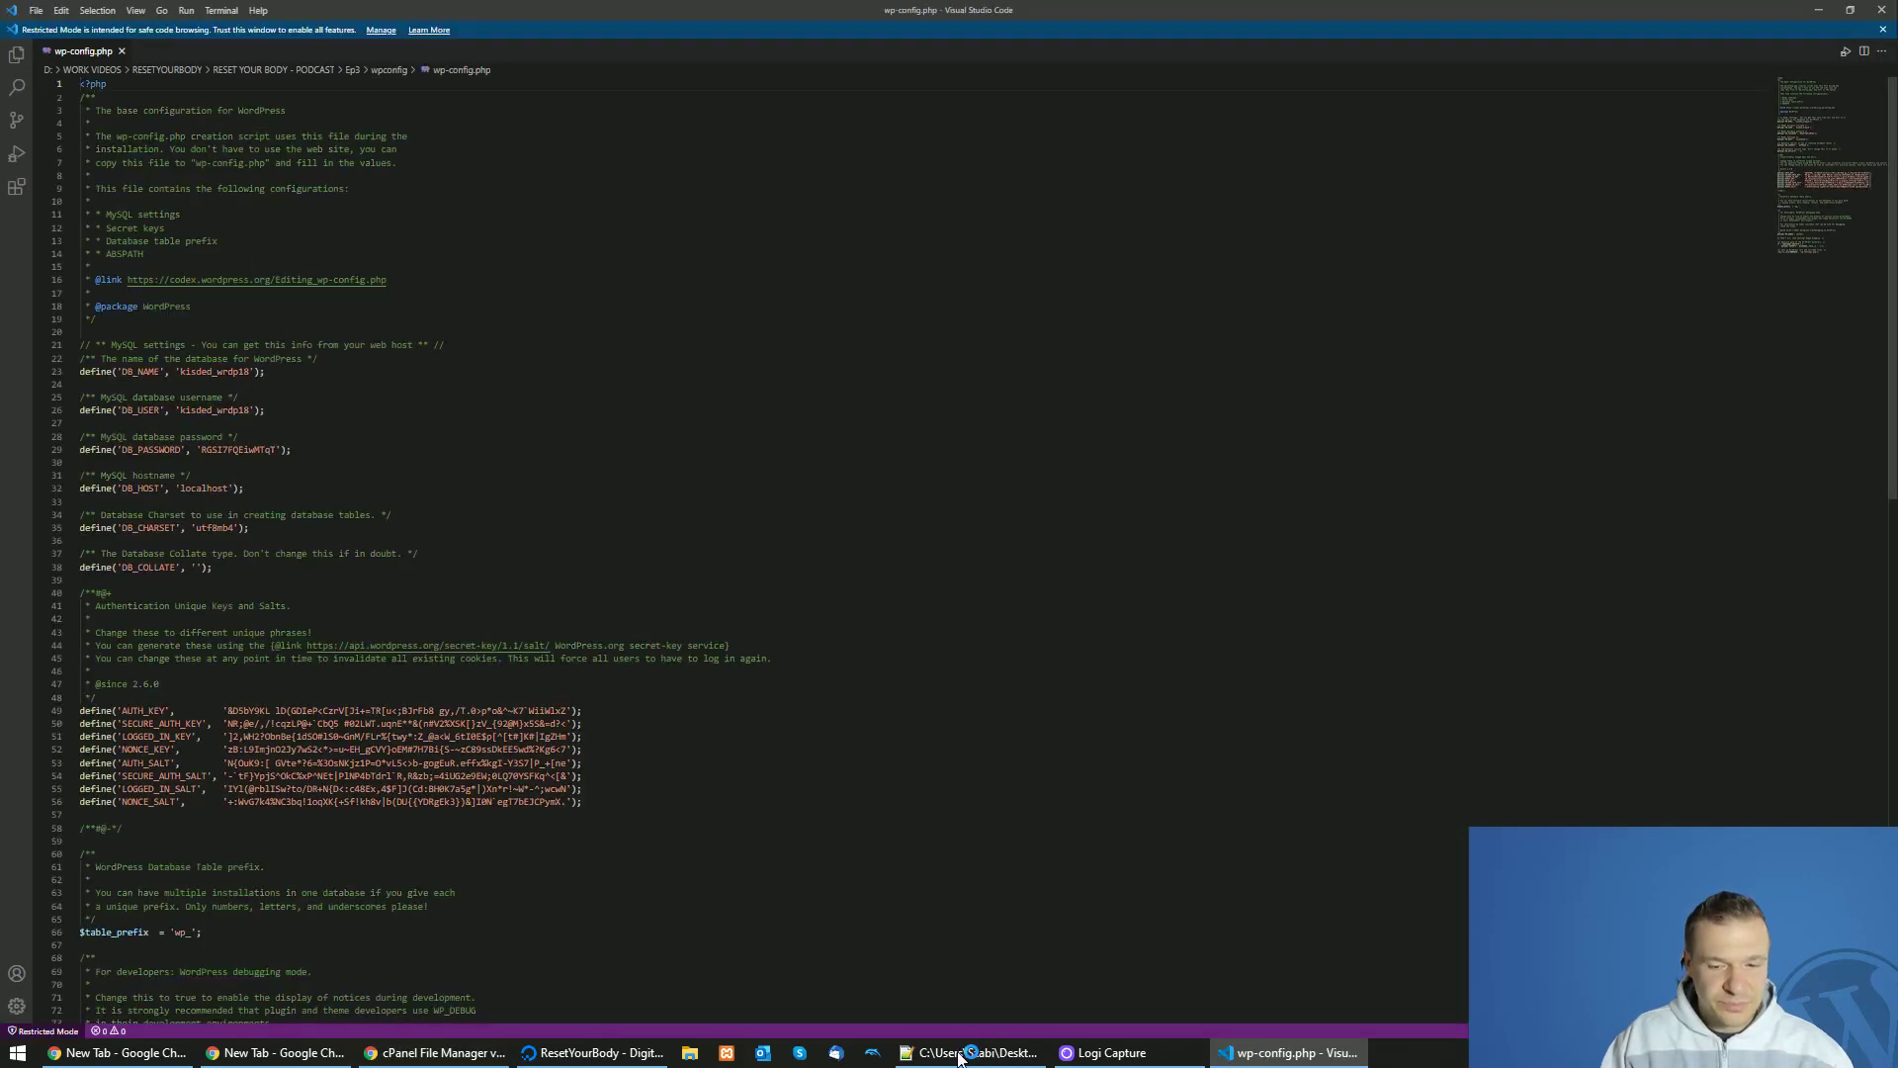
Scroll to the end of wp-config.php to view the 'wp_' table prefix and WP_DEBUG false.
{"action": "scroll", "coordinate": [486, 659], "scroll_direction": "down", "scroll_amount": 10}
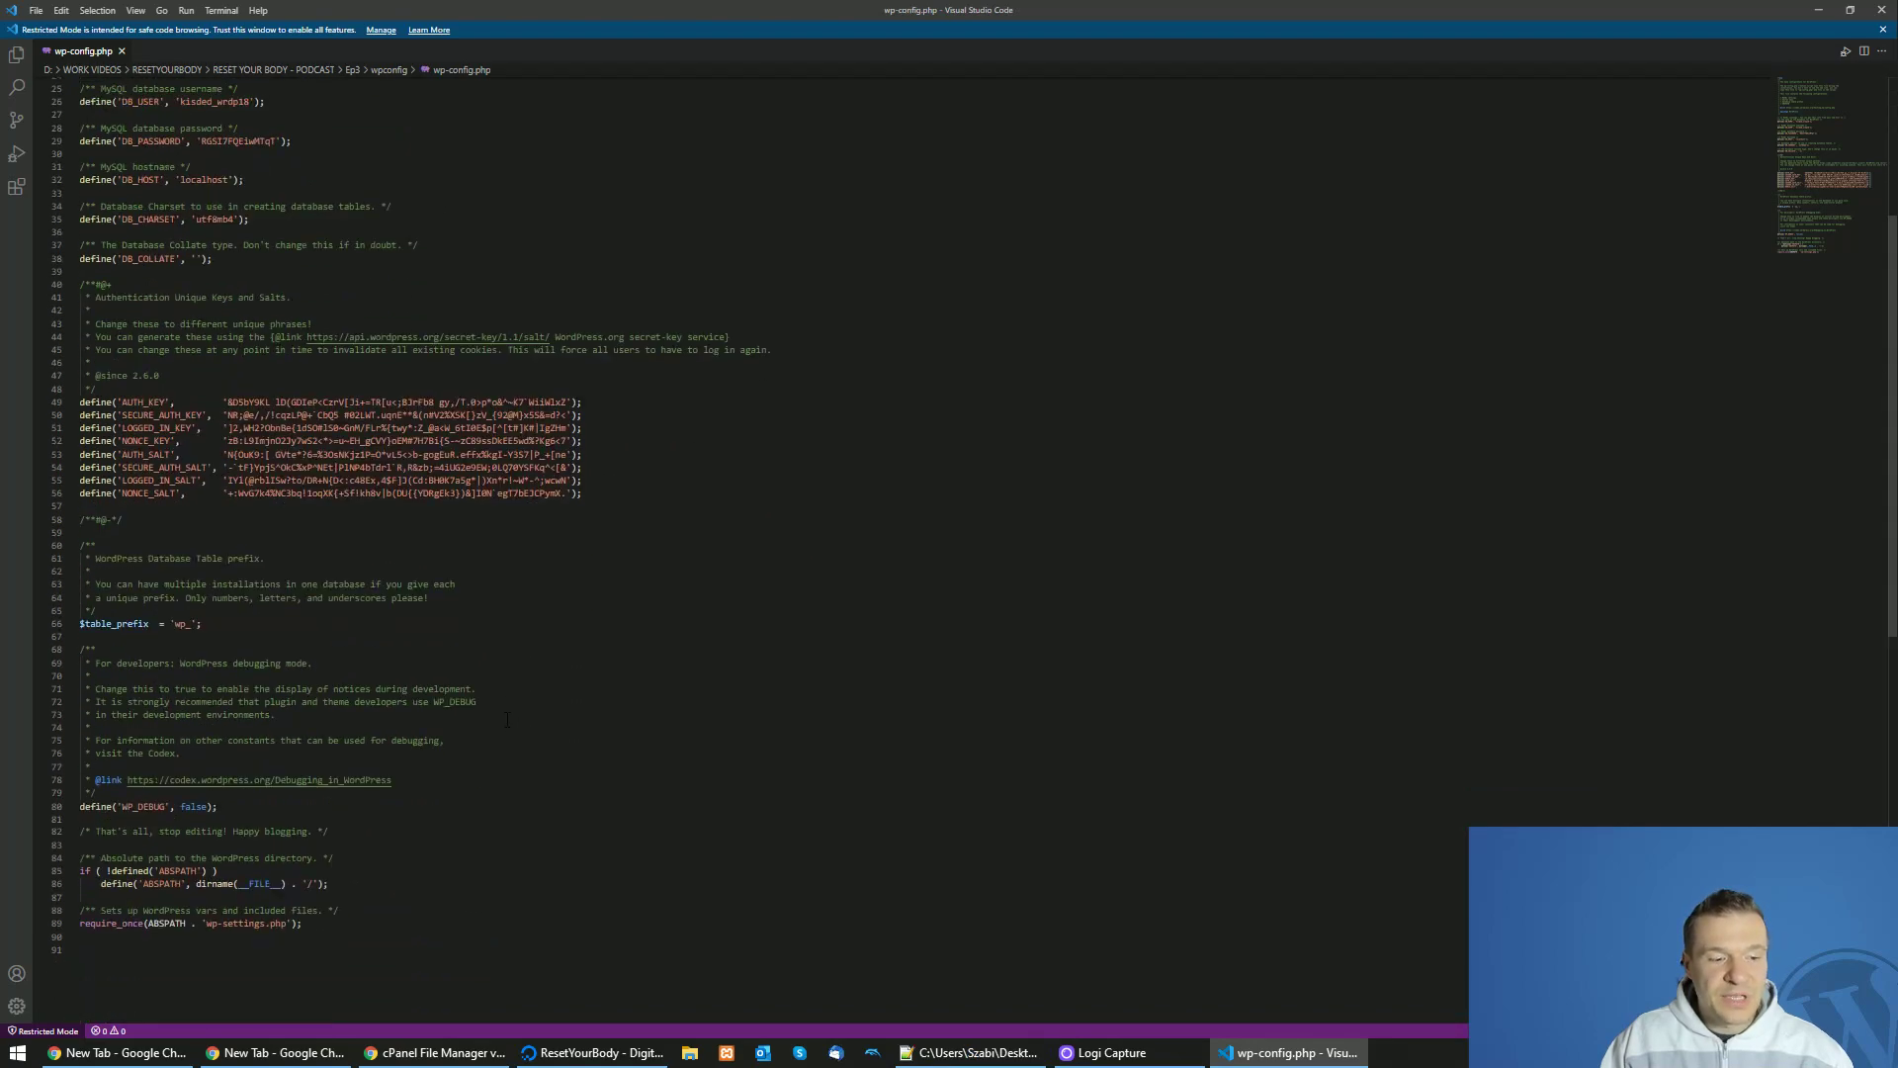
{"action": "scroll", "coordinate": [487, 748], "scroll_direction": "up", "scroll_amount": 2}
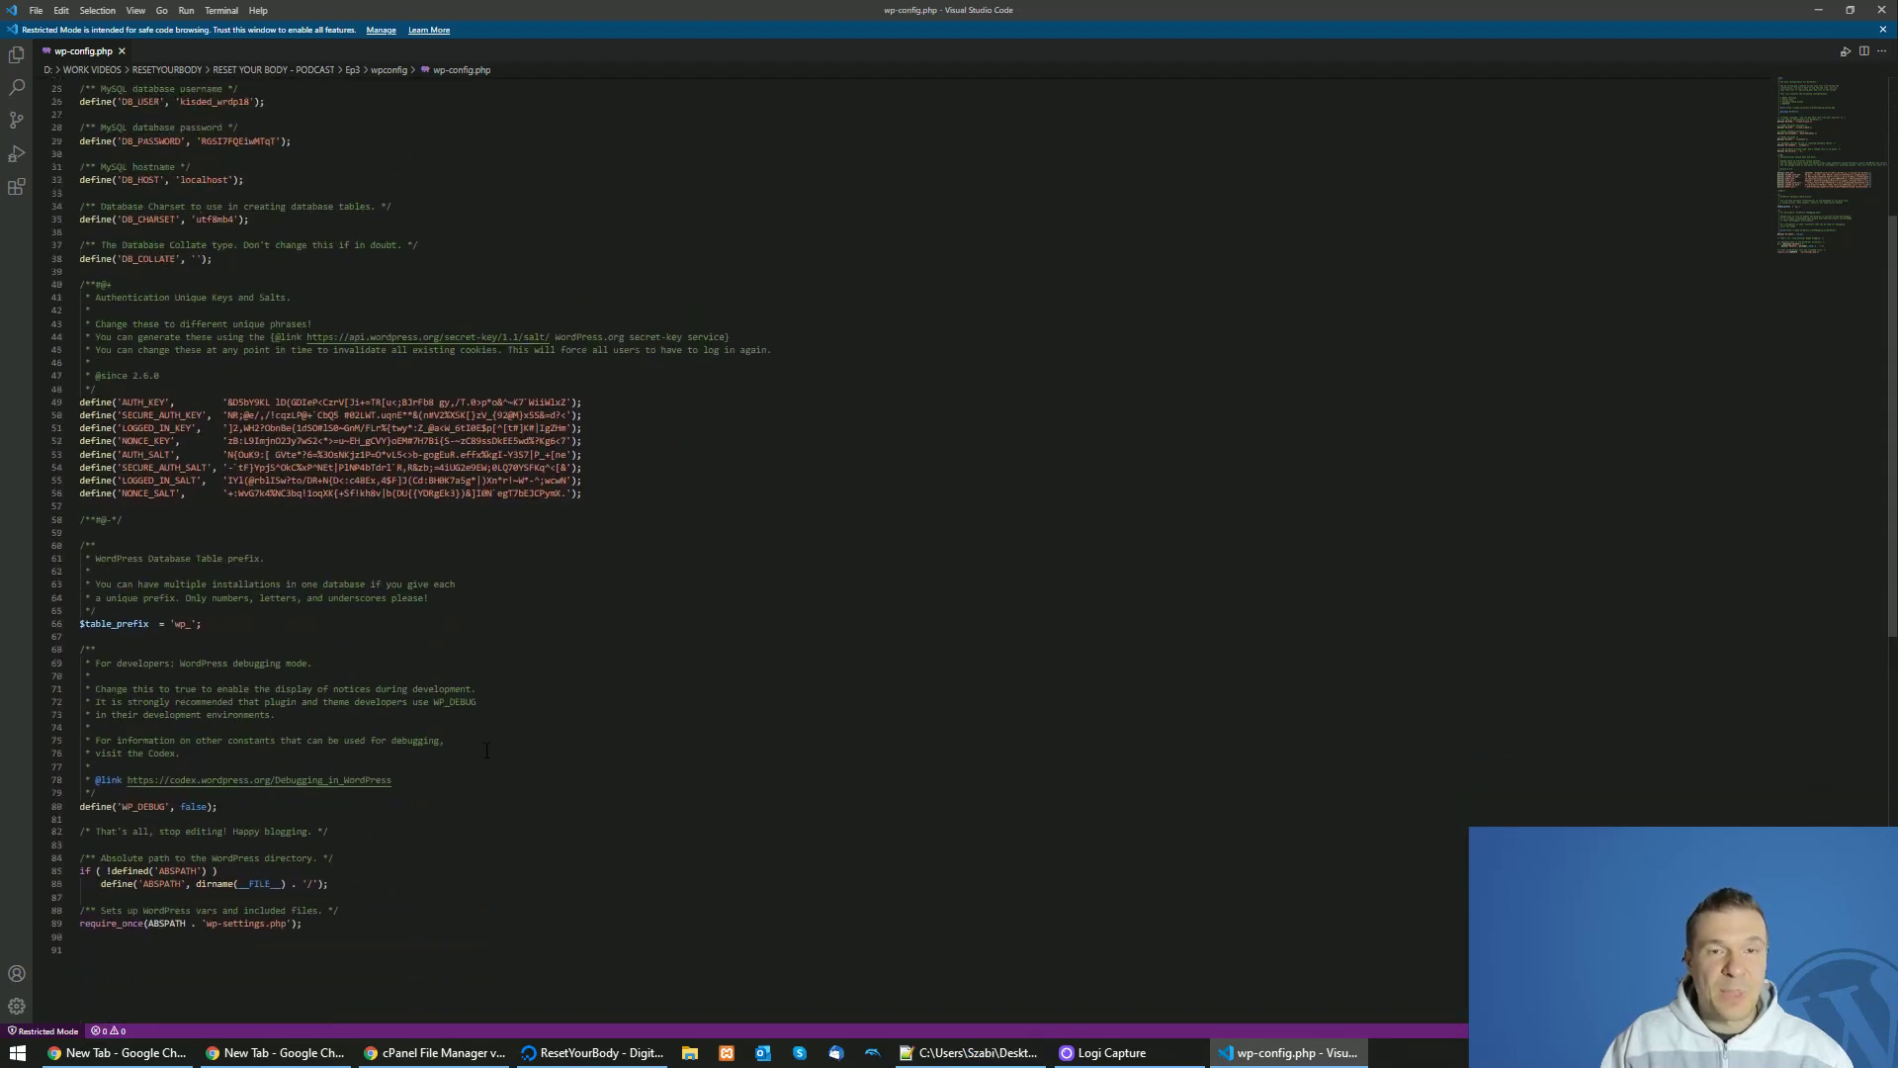
Copy the define('DISABLE_WP_CRON', true); line from line 3 of cron.txt in Notepad++.
{"action": "left_click", "coordinate": [969, 1052]}
{"action": "left_click_drag", "start_coordinate": [89, 135], "coordinate": [311, 135]}
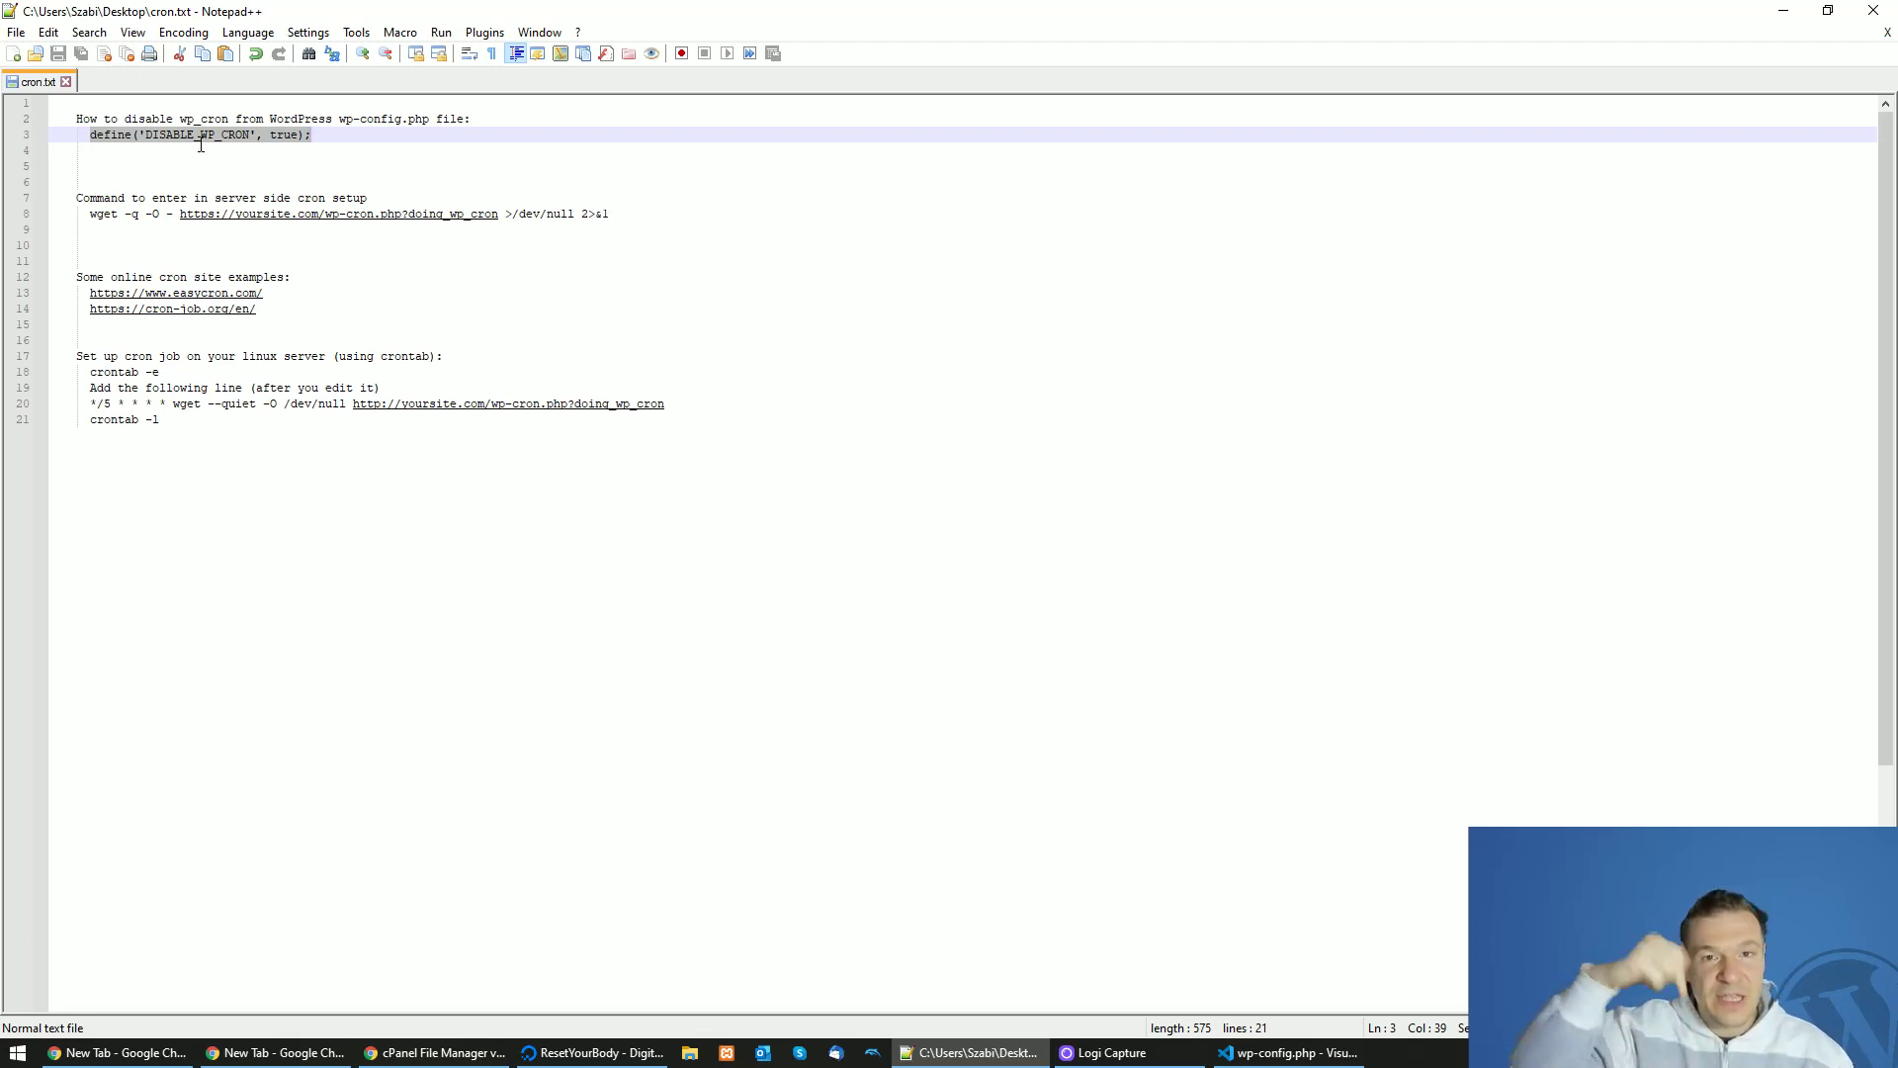
{"action": "left_click", "coordinate": [93, 137]}
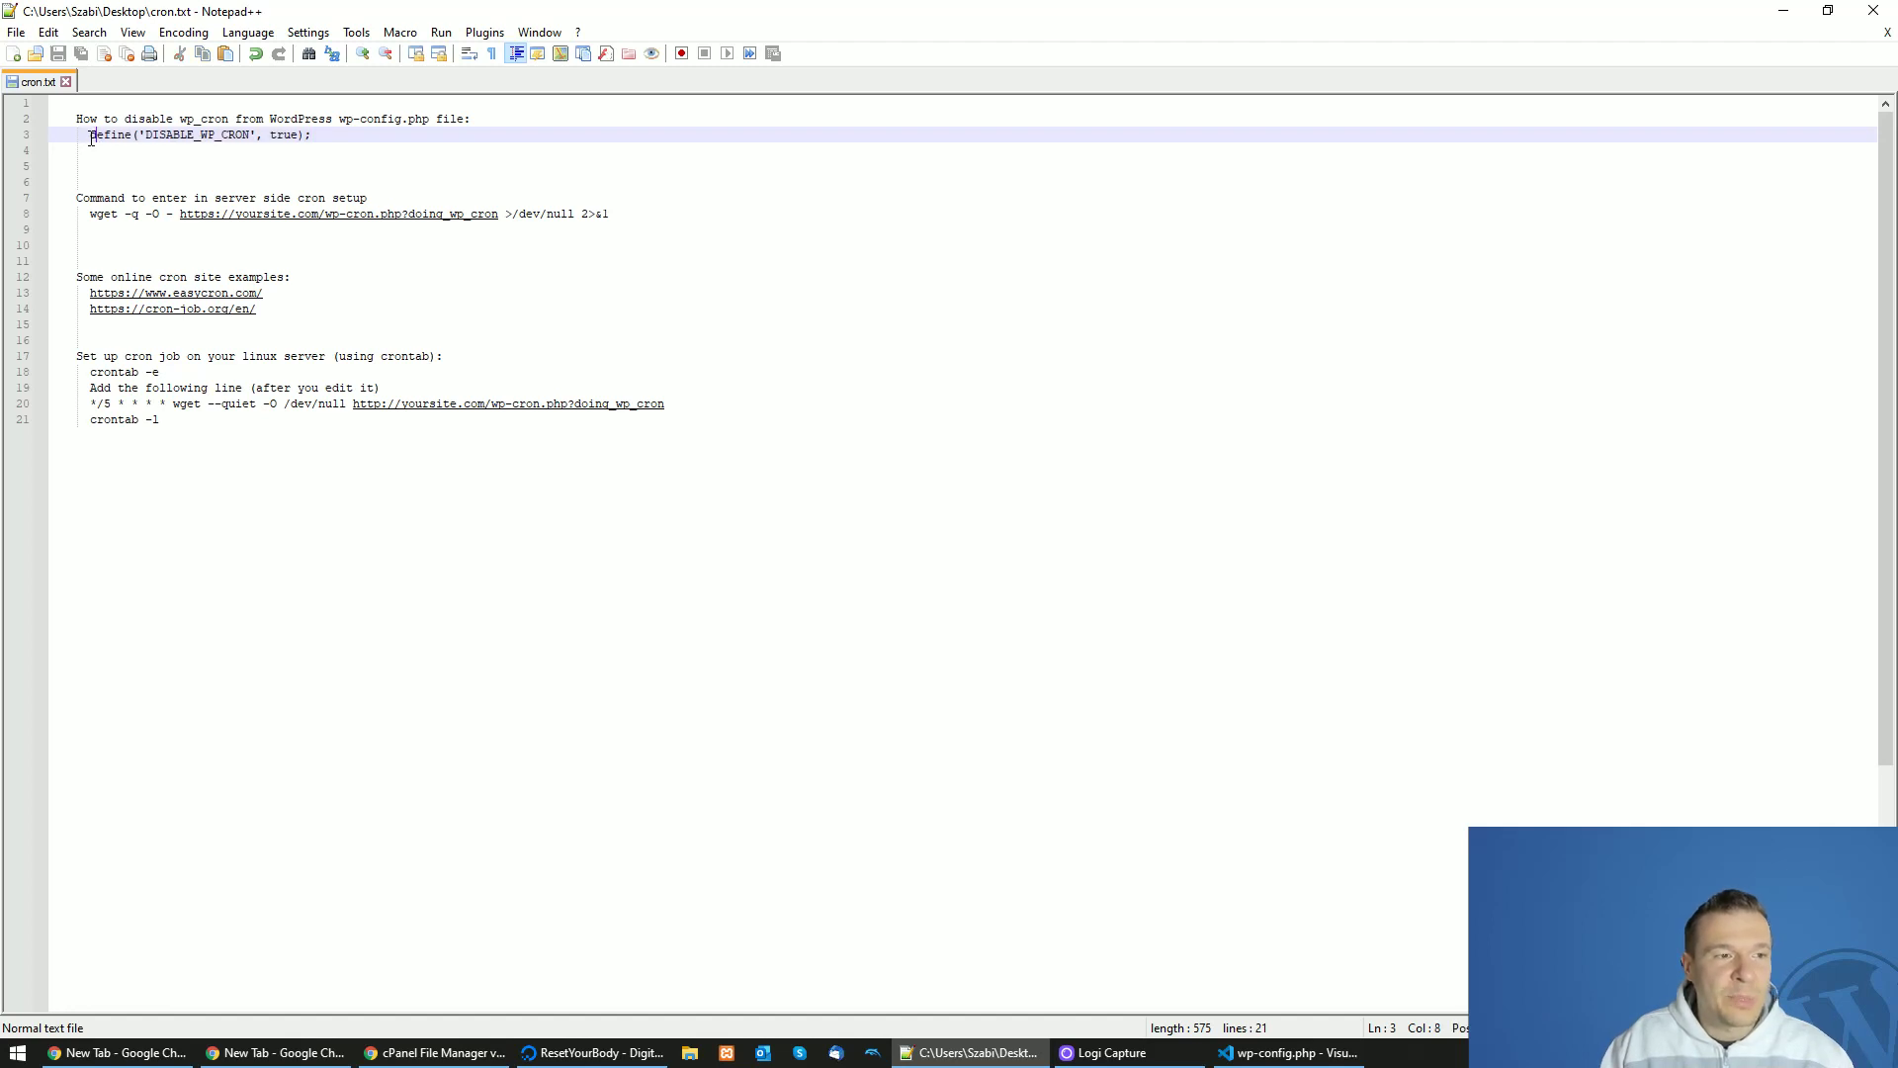
{"action": "left_click_drag", "start_coordinate": [93, 136], "coordinate": [312, 135]}
{"action": "right_click", "coordinate": [236, 133]}
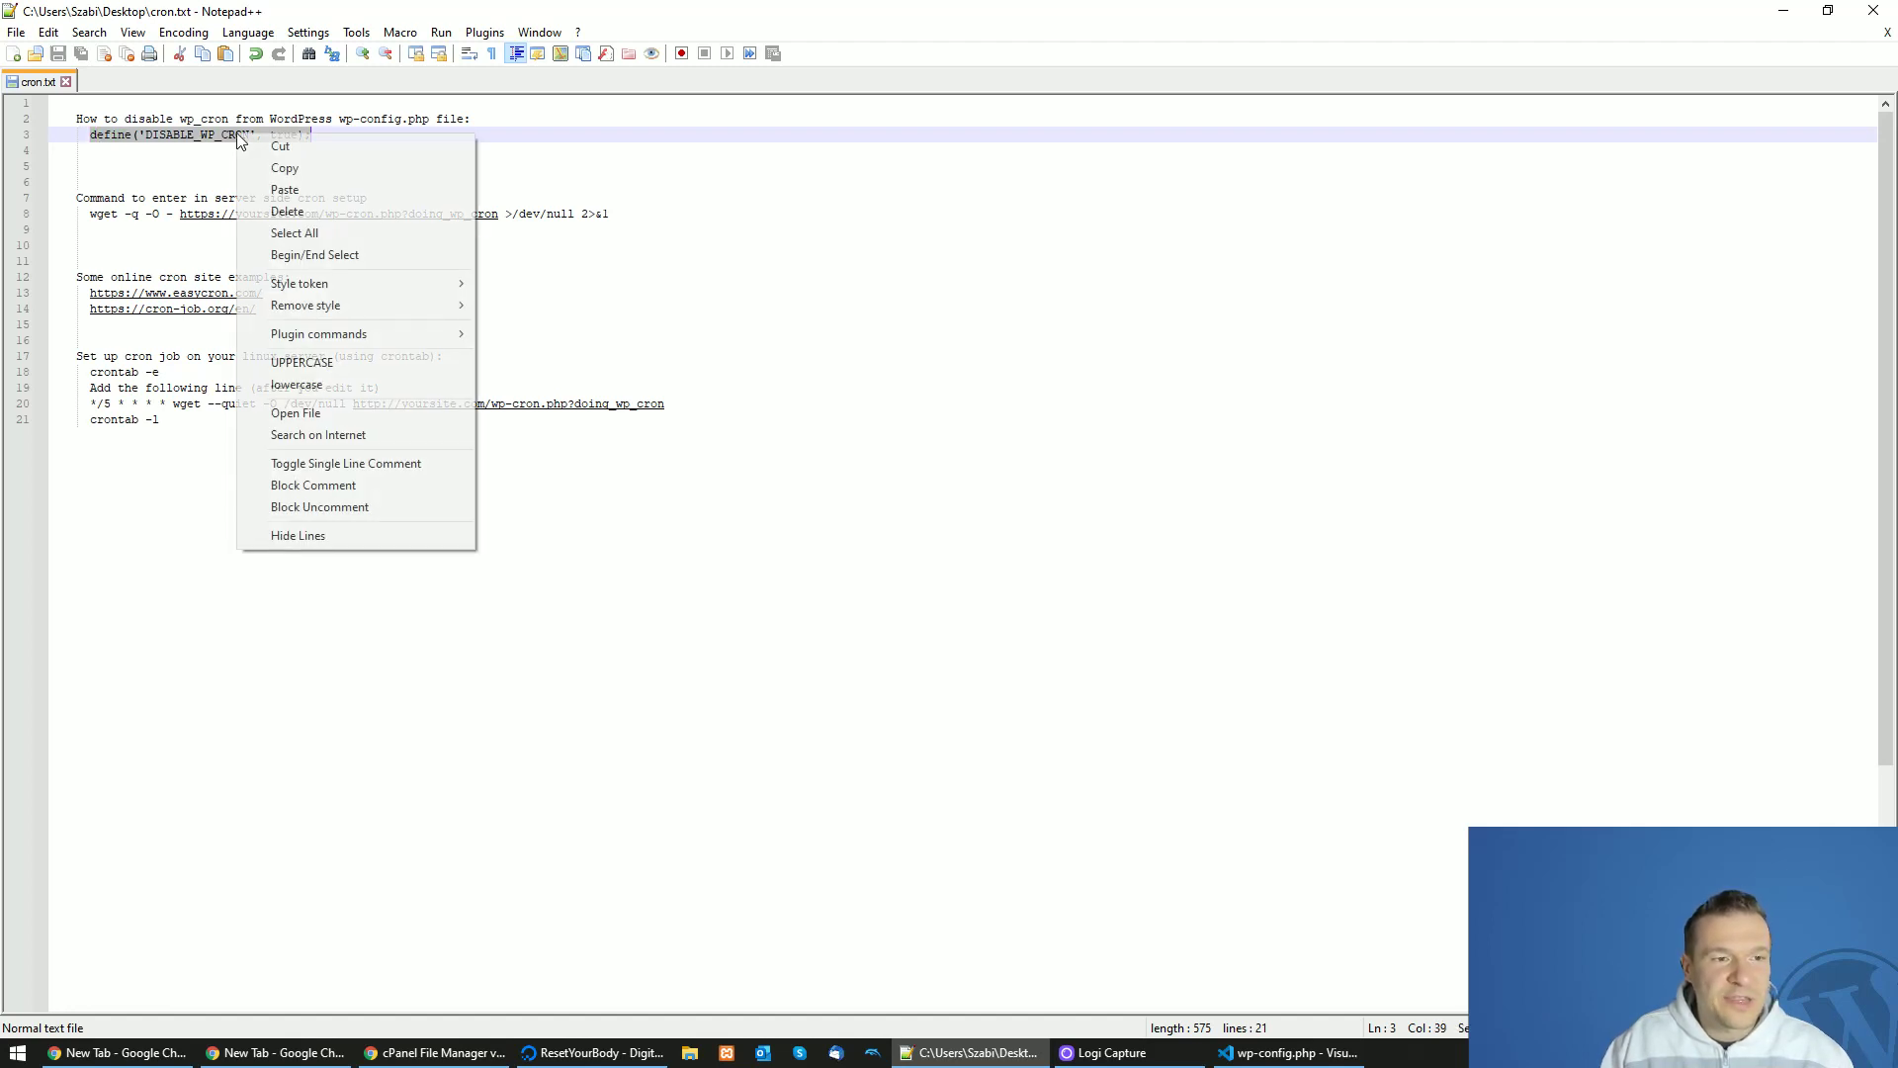
{"action": "left_click", "coordinate": [281, 168]}
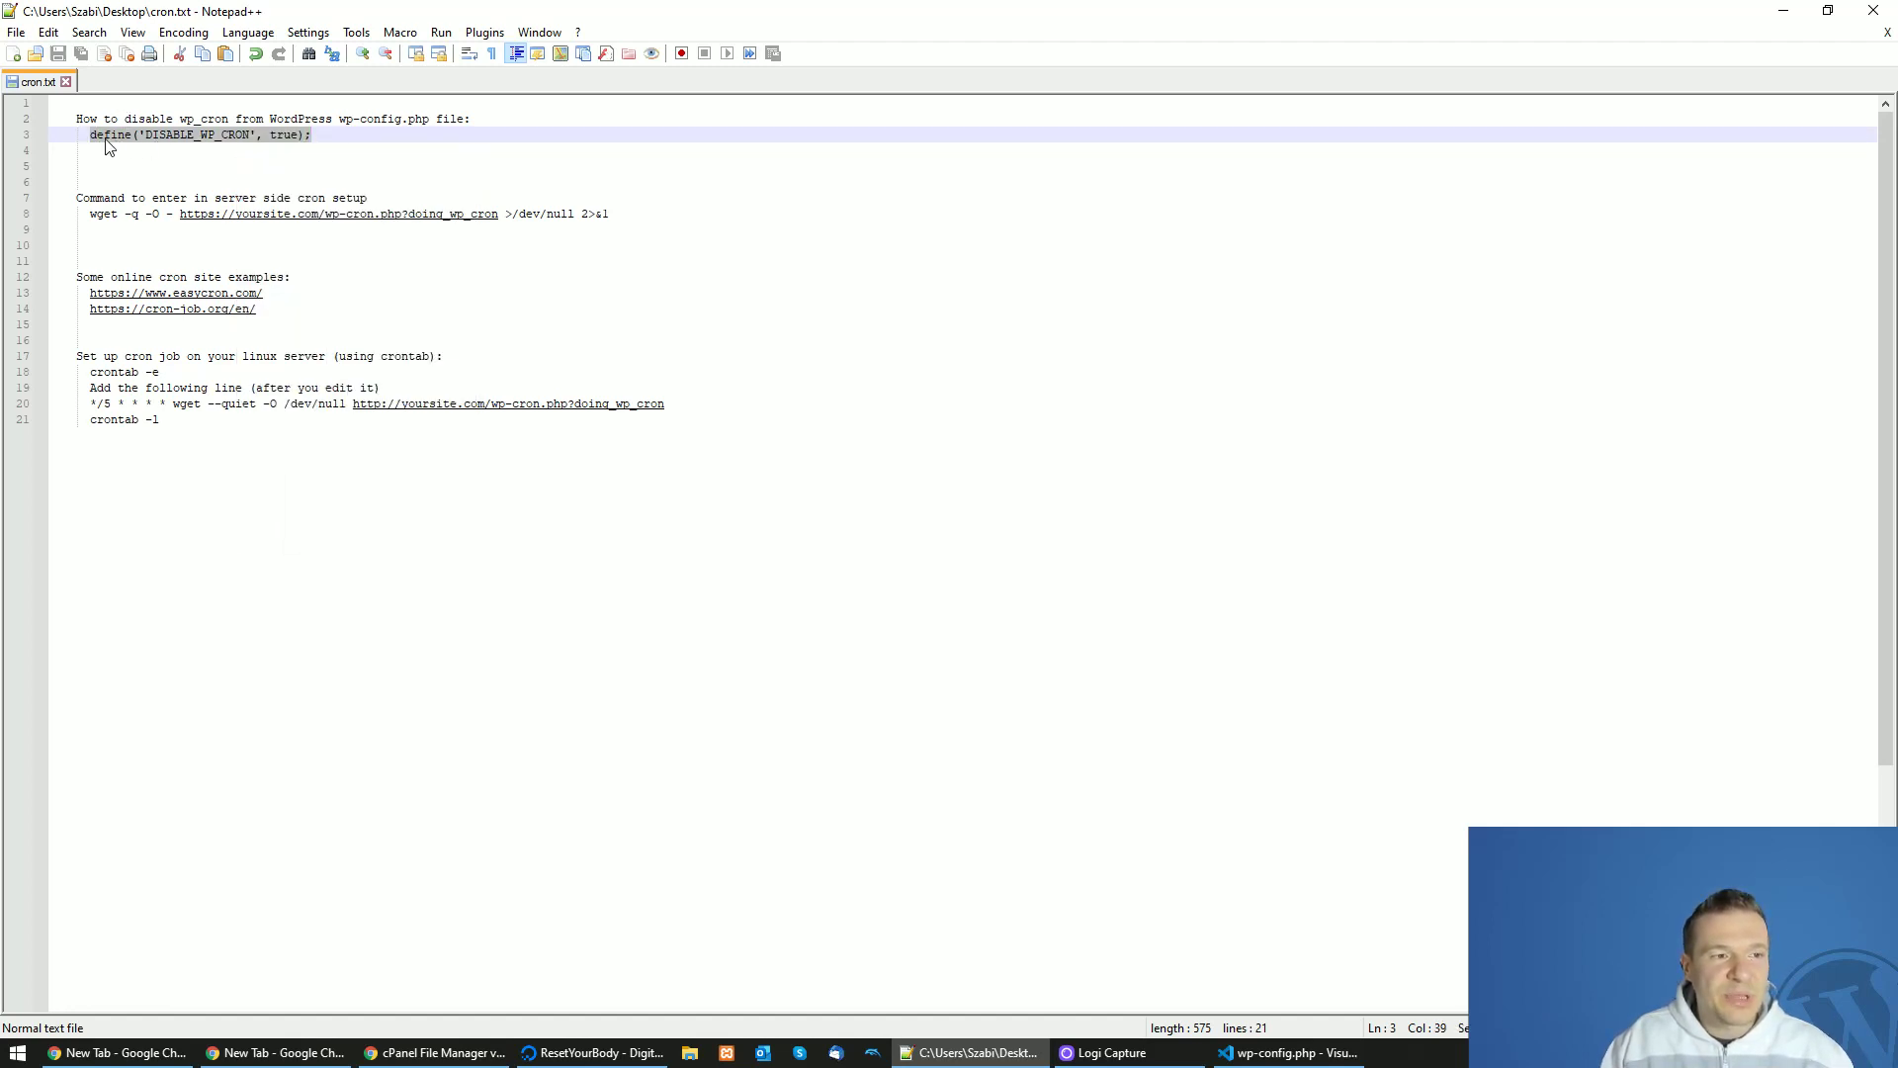
{"action": "right_click", "coordinate": [274, 141]}
{"action": "left_click", "coordinate": [281, 166]}
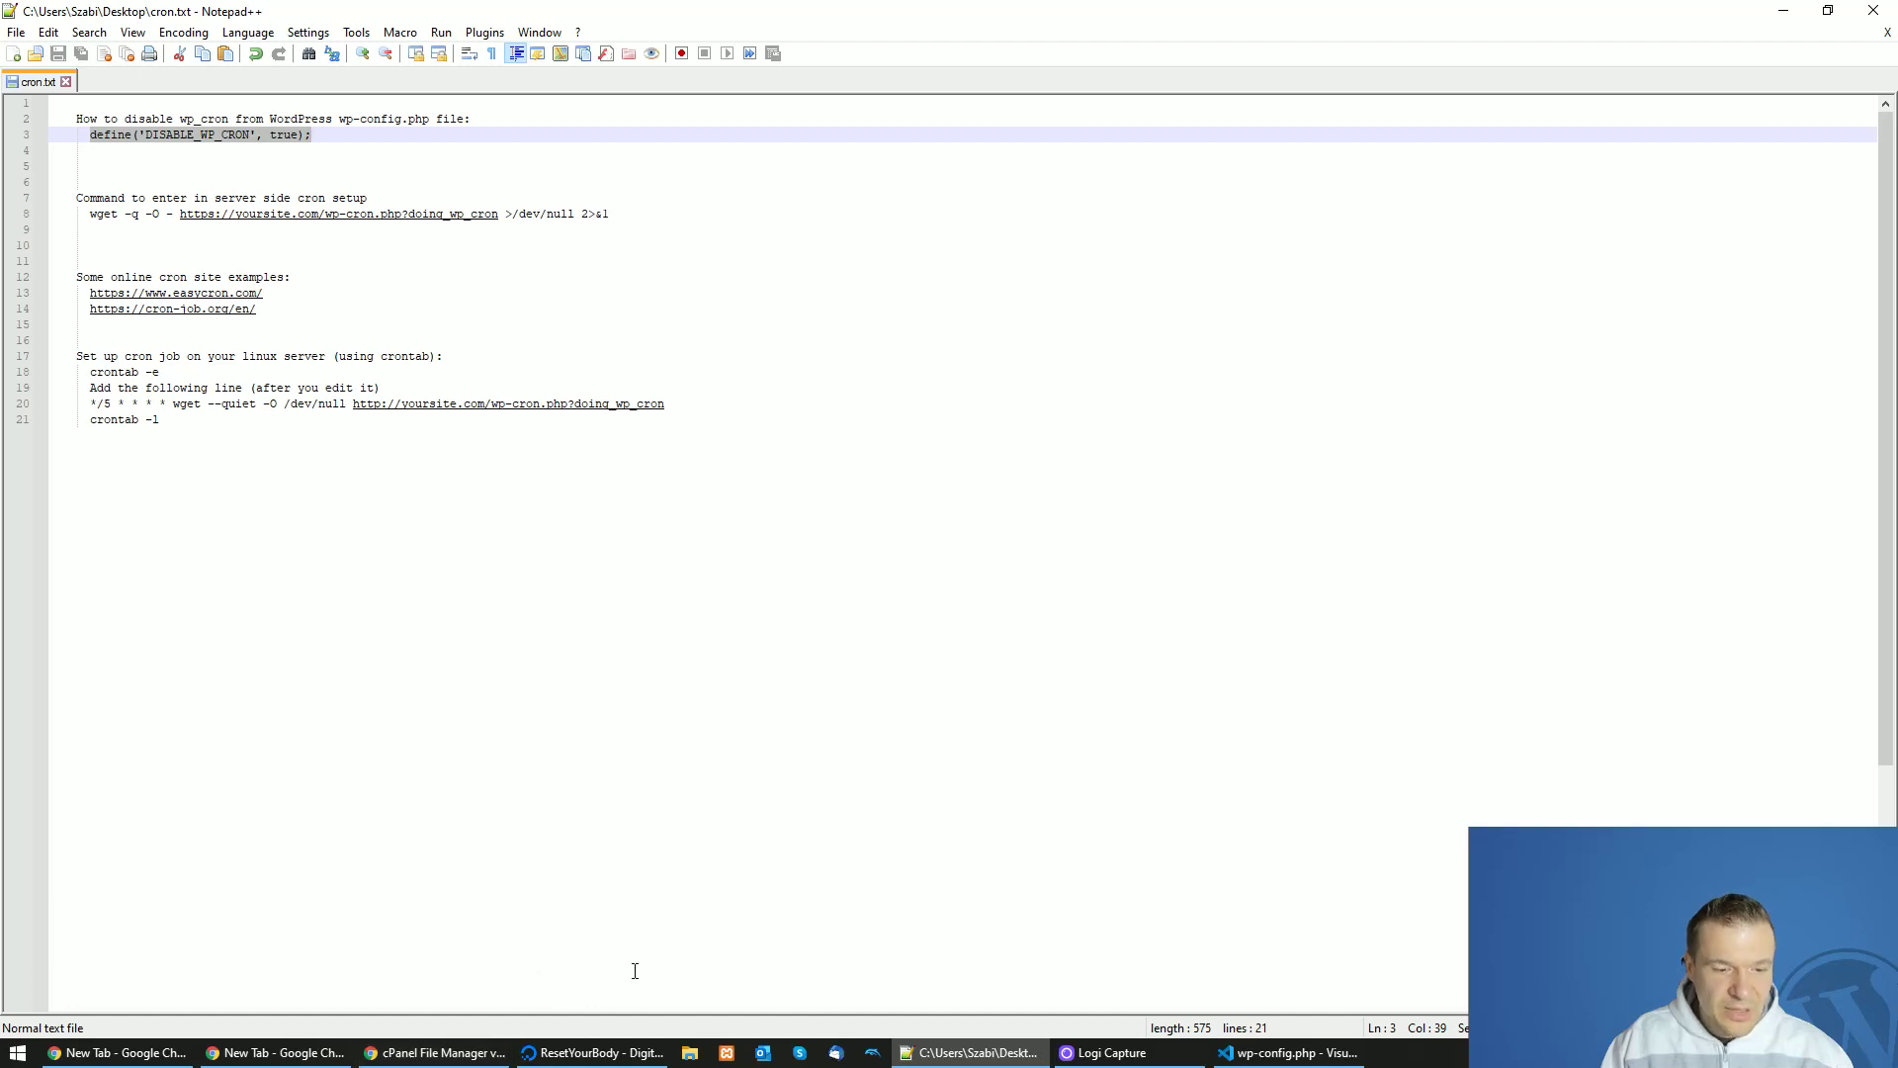
Put the cursor on empty line 81, below WP_DEBUG, in wp-config.php.
{"action": "left_click", "coordinate": [1291, 1052]}
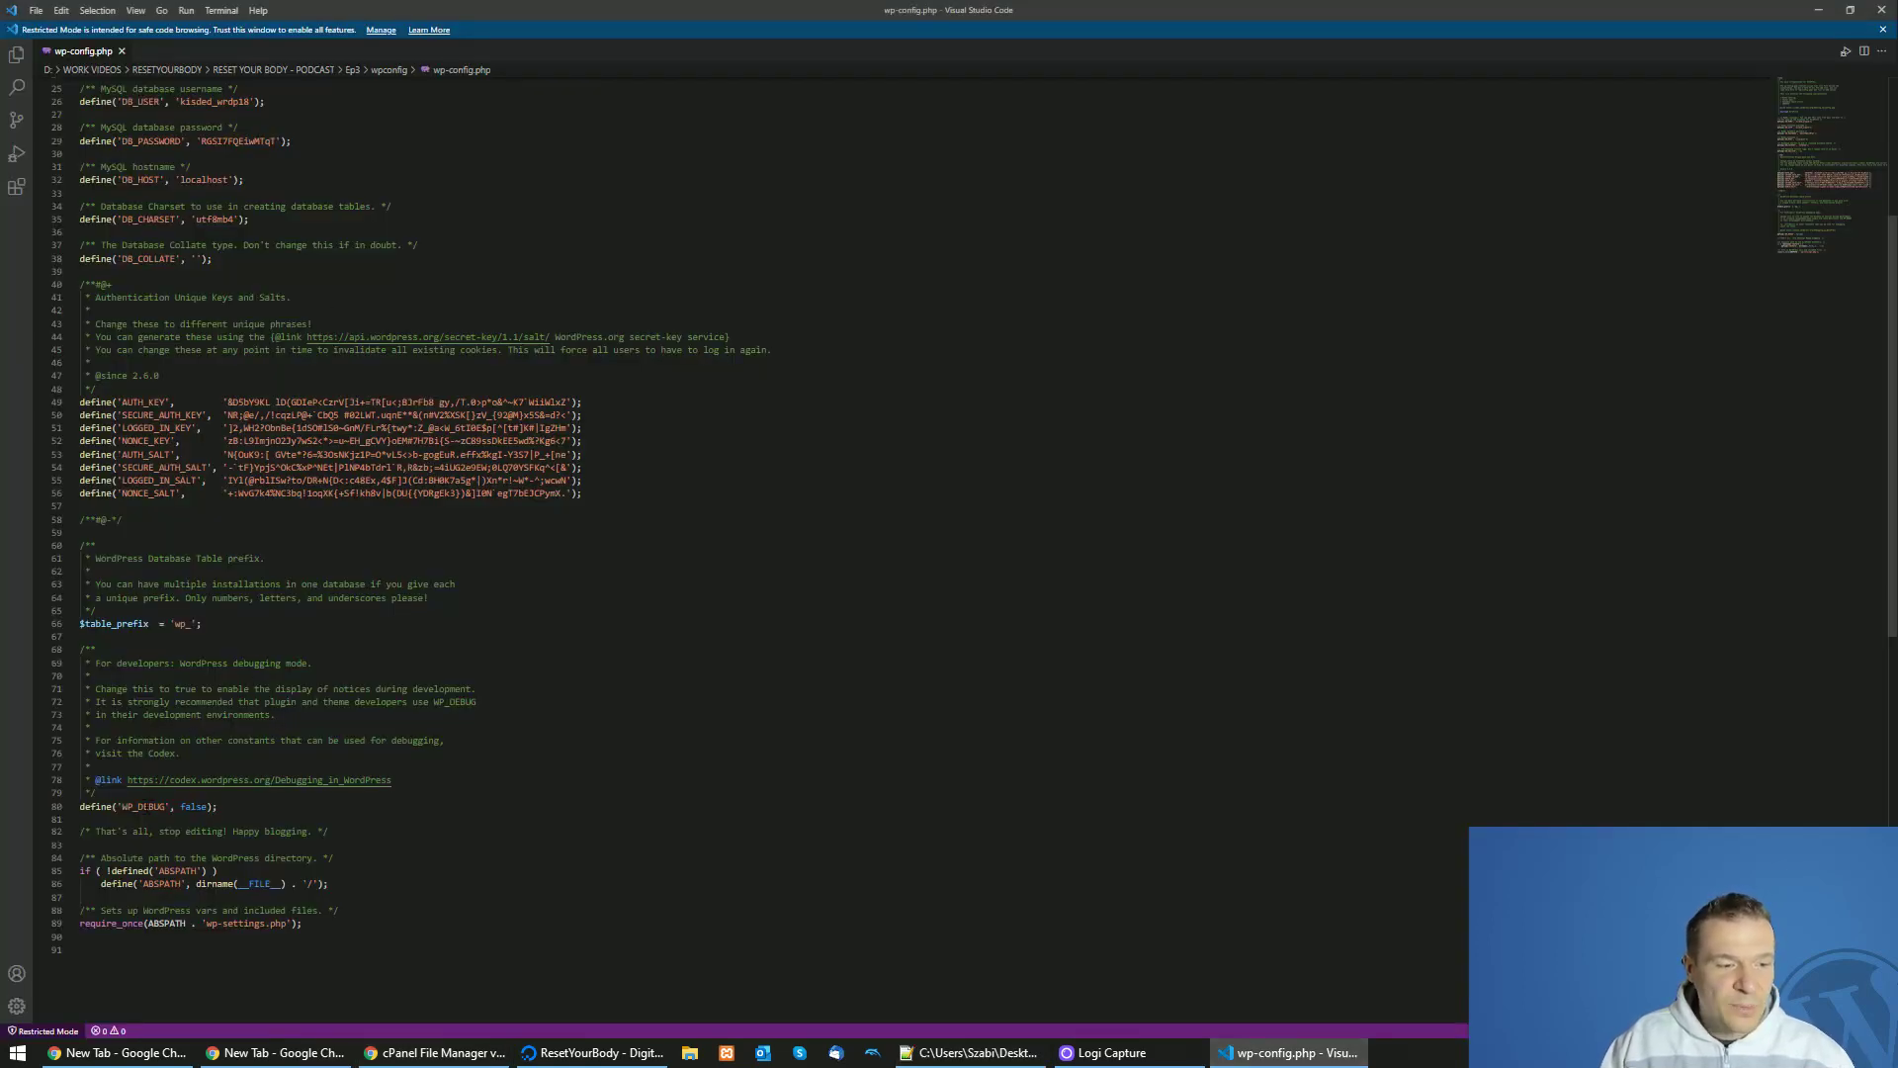
{"action": "left_click_drag", "start_coordinate": [96, 830], "coordinate": [315, 834]}
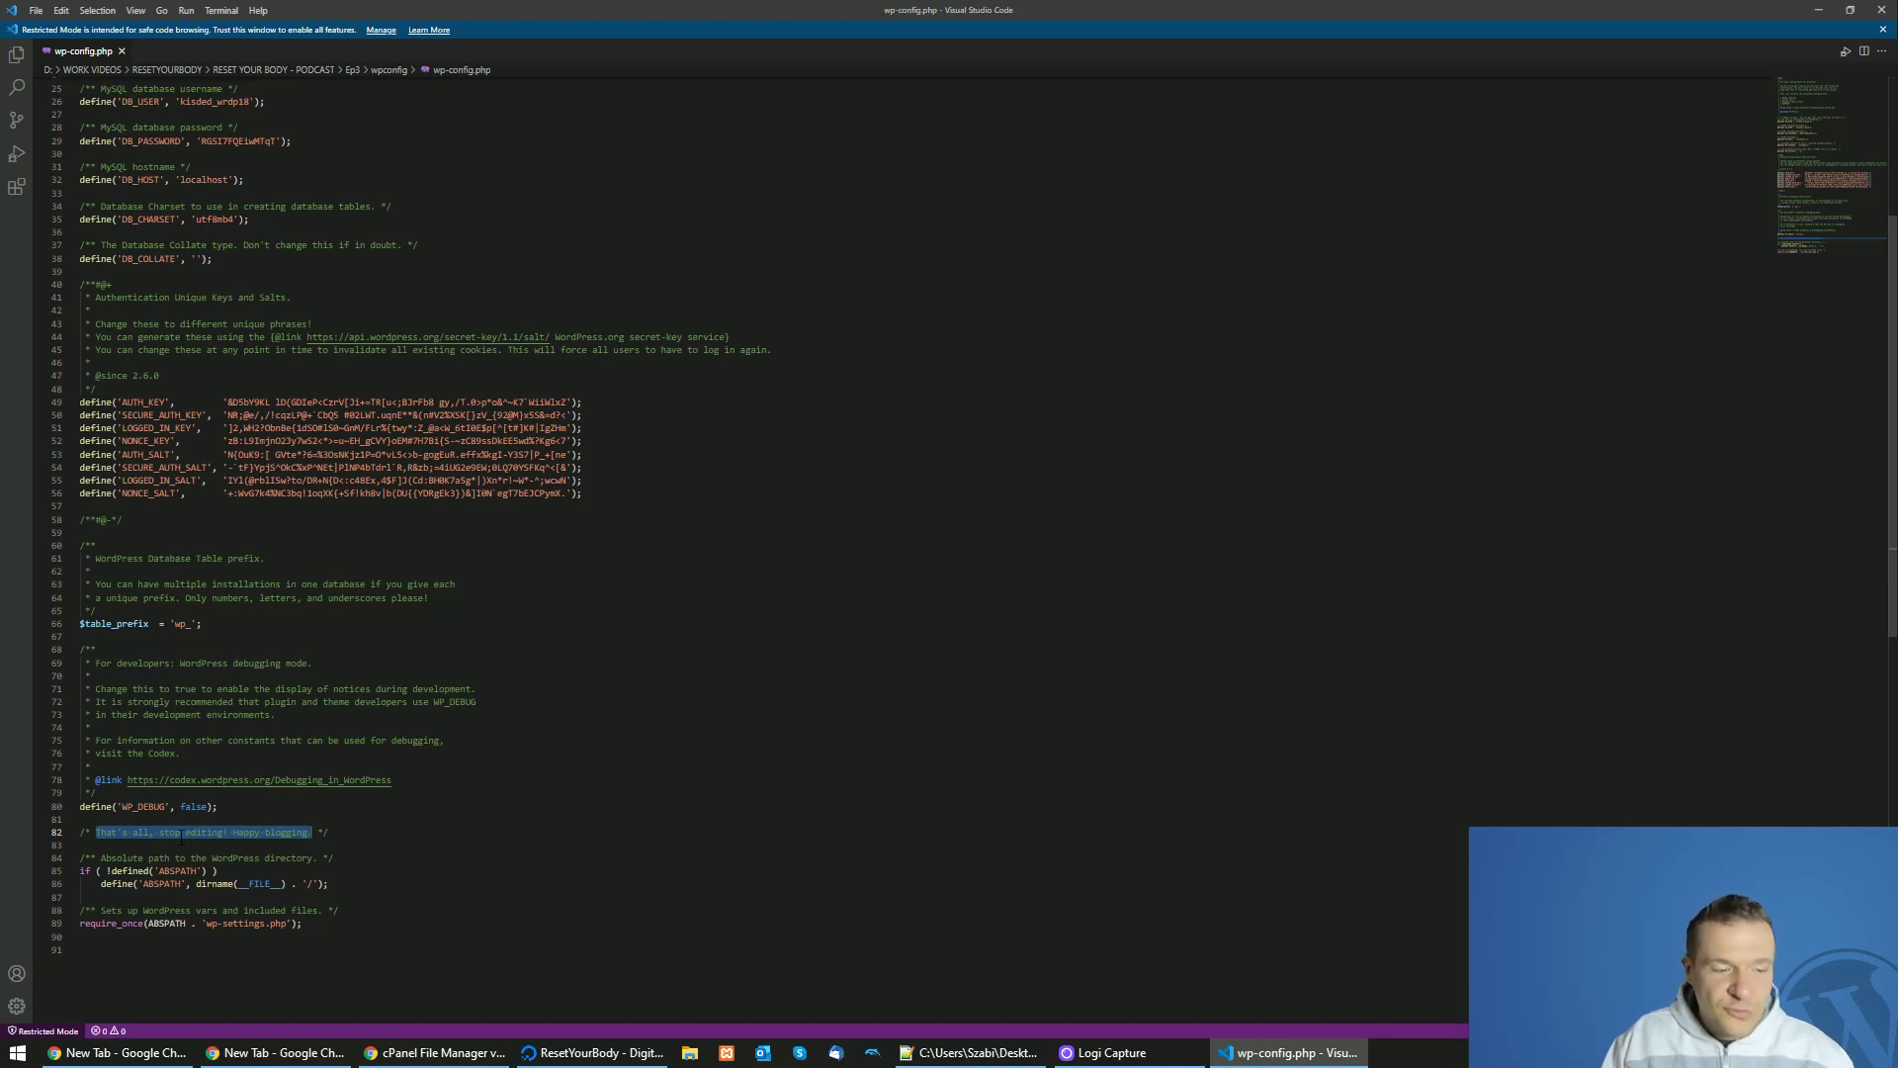
{"action": "left_click", "coordinate": [113, 822]}
{"action": "right_click", "coordinate": [114, 820]}
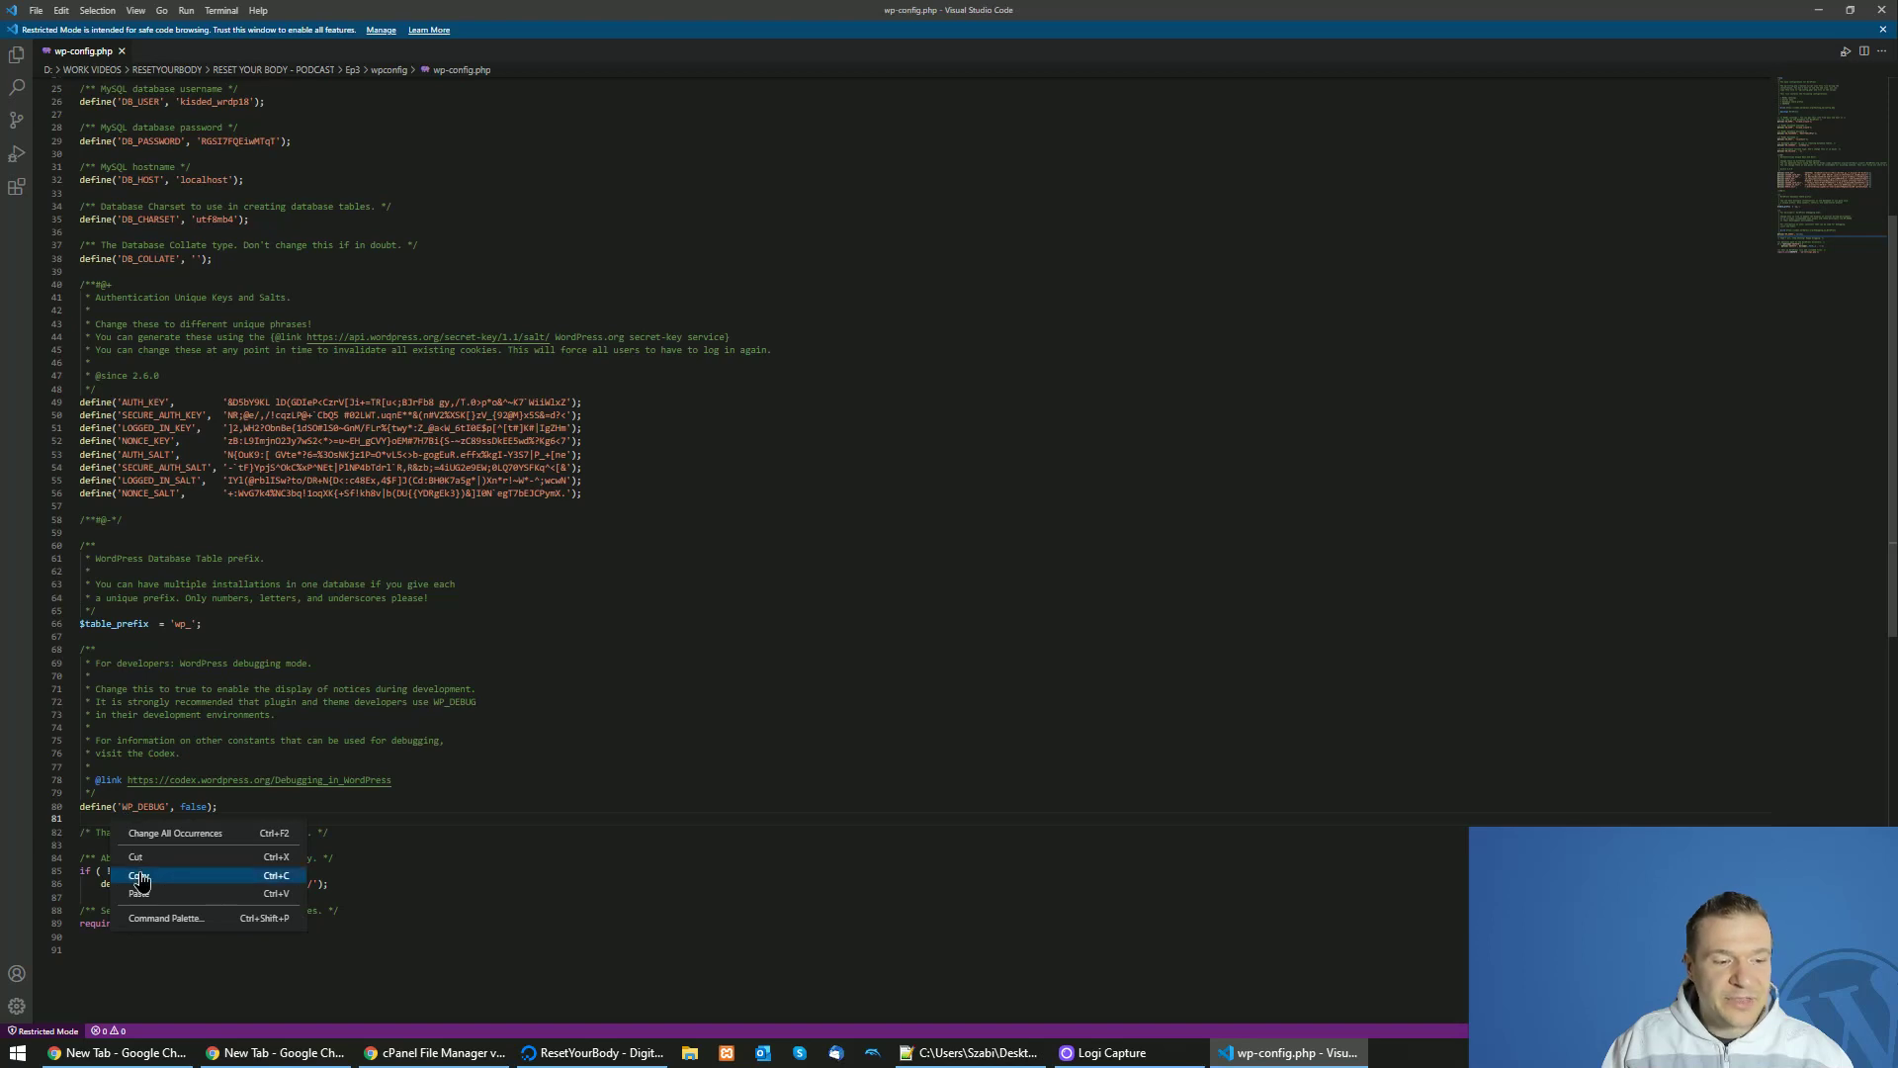
{"action": "key", "text": "Escape"}
Paste define('DISABLE_WP_CRON', true); from cron.txt onto line 81 of wp-config.php.
{"action": "left_click", "coordinate": [1039, 1053]}
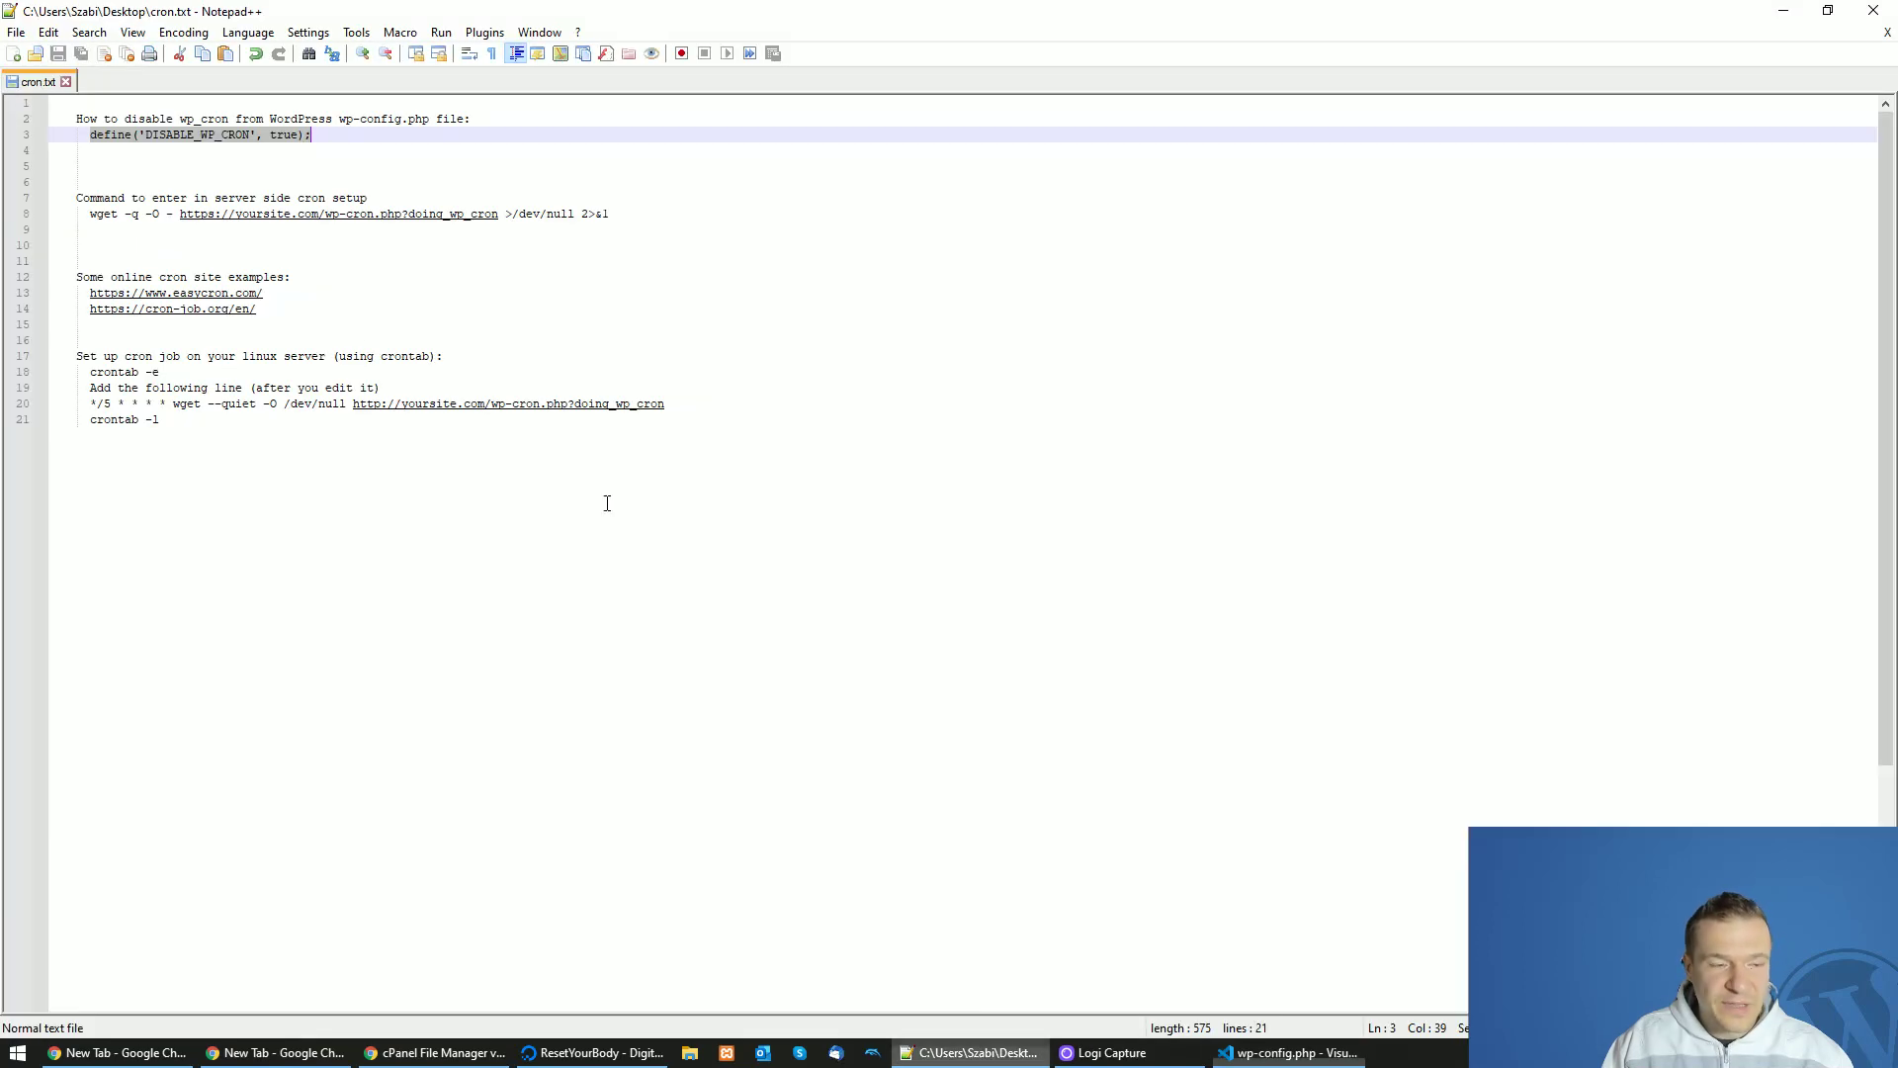
{"action": "left_click", "coordinate": [129, 135]}
{"action": "left_click_drag", "start_coordinate": [90, 134], "coordinate": [311, 134]}
{"action": "key", "text": "ctrl+c"}
{"action": "left_click", "coordinate": [1290, 1053]}
{"action": "key", "text": "ctrl+v"}
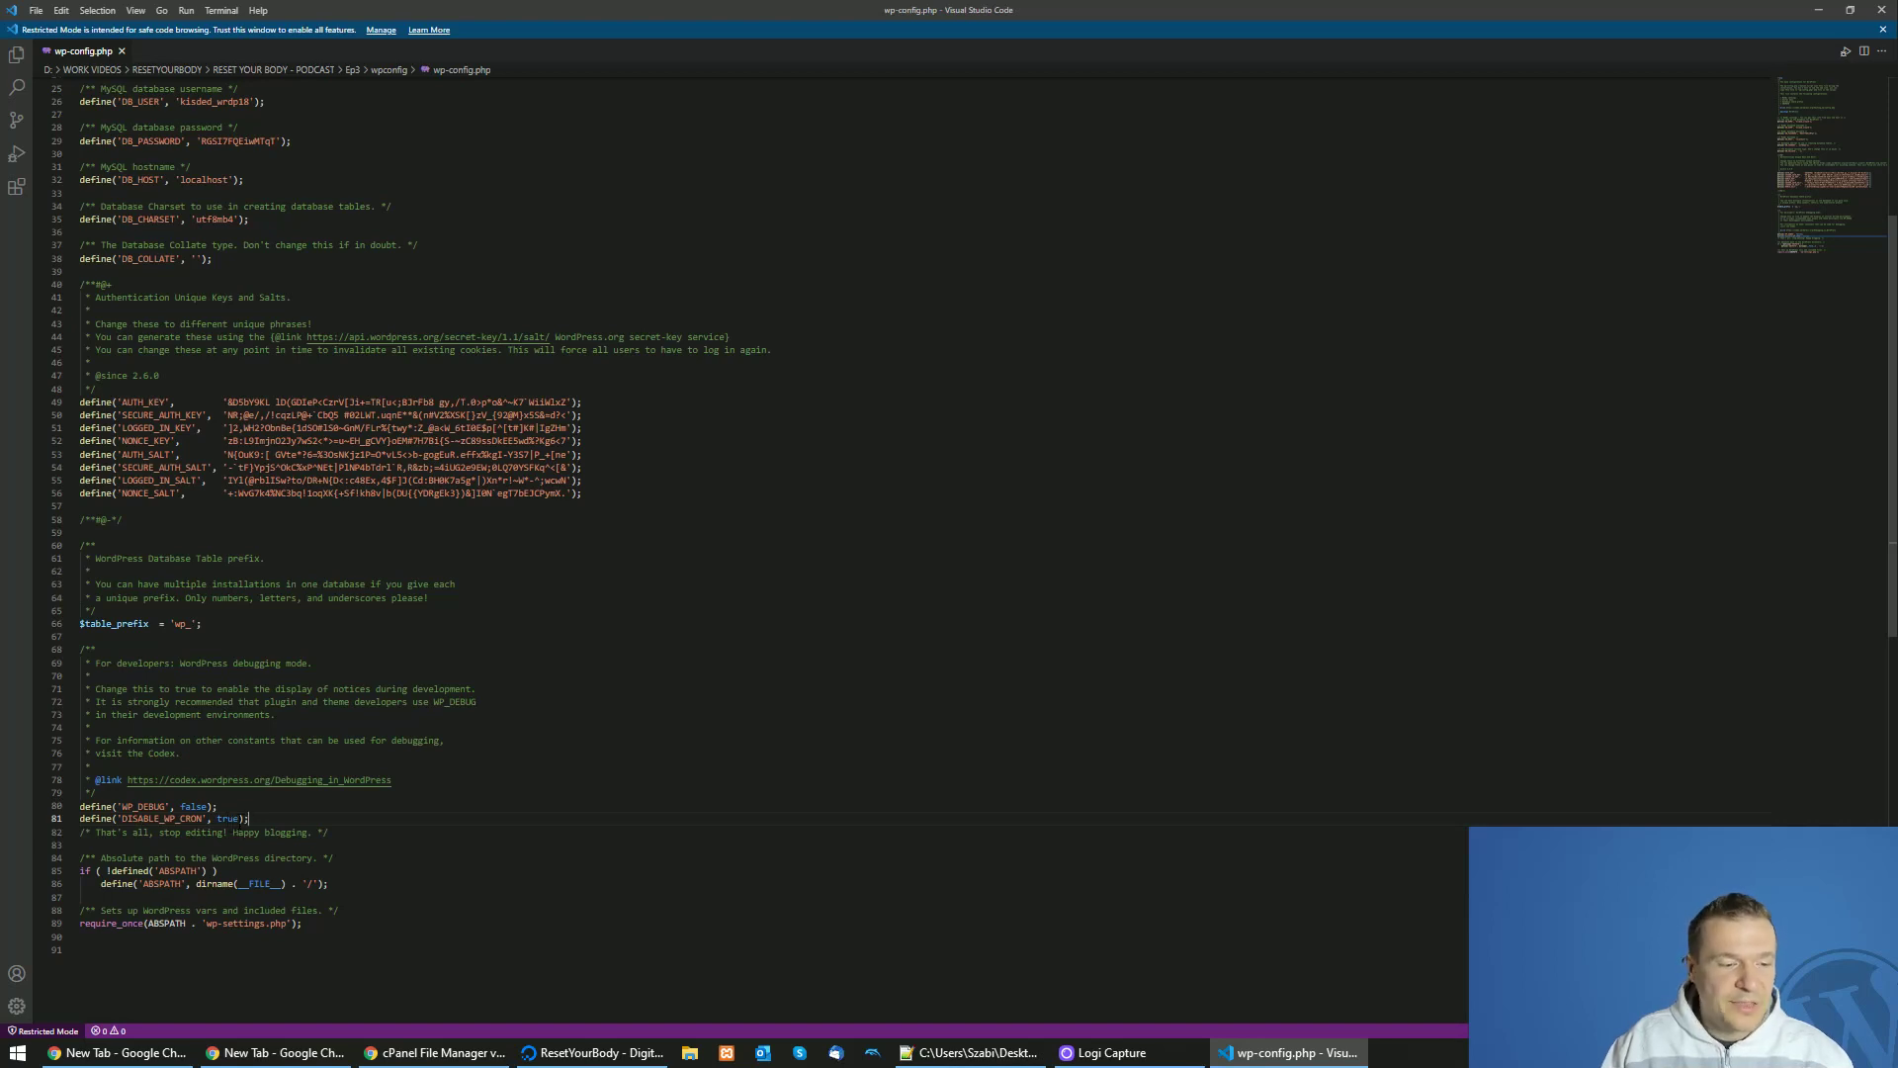
{"action": "double_click", "coordinate": [141, 819]}
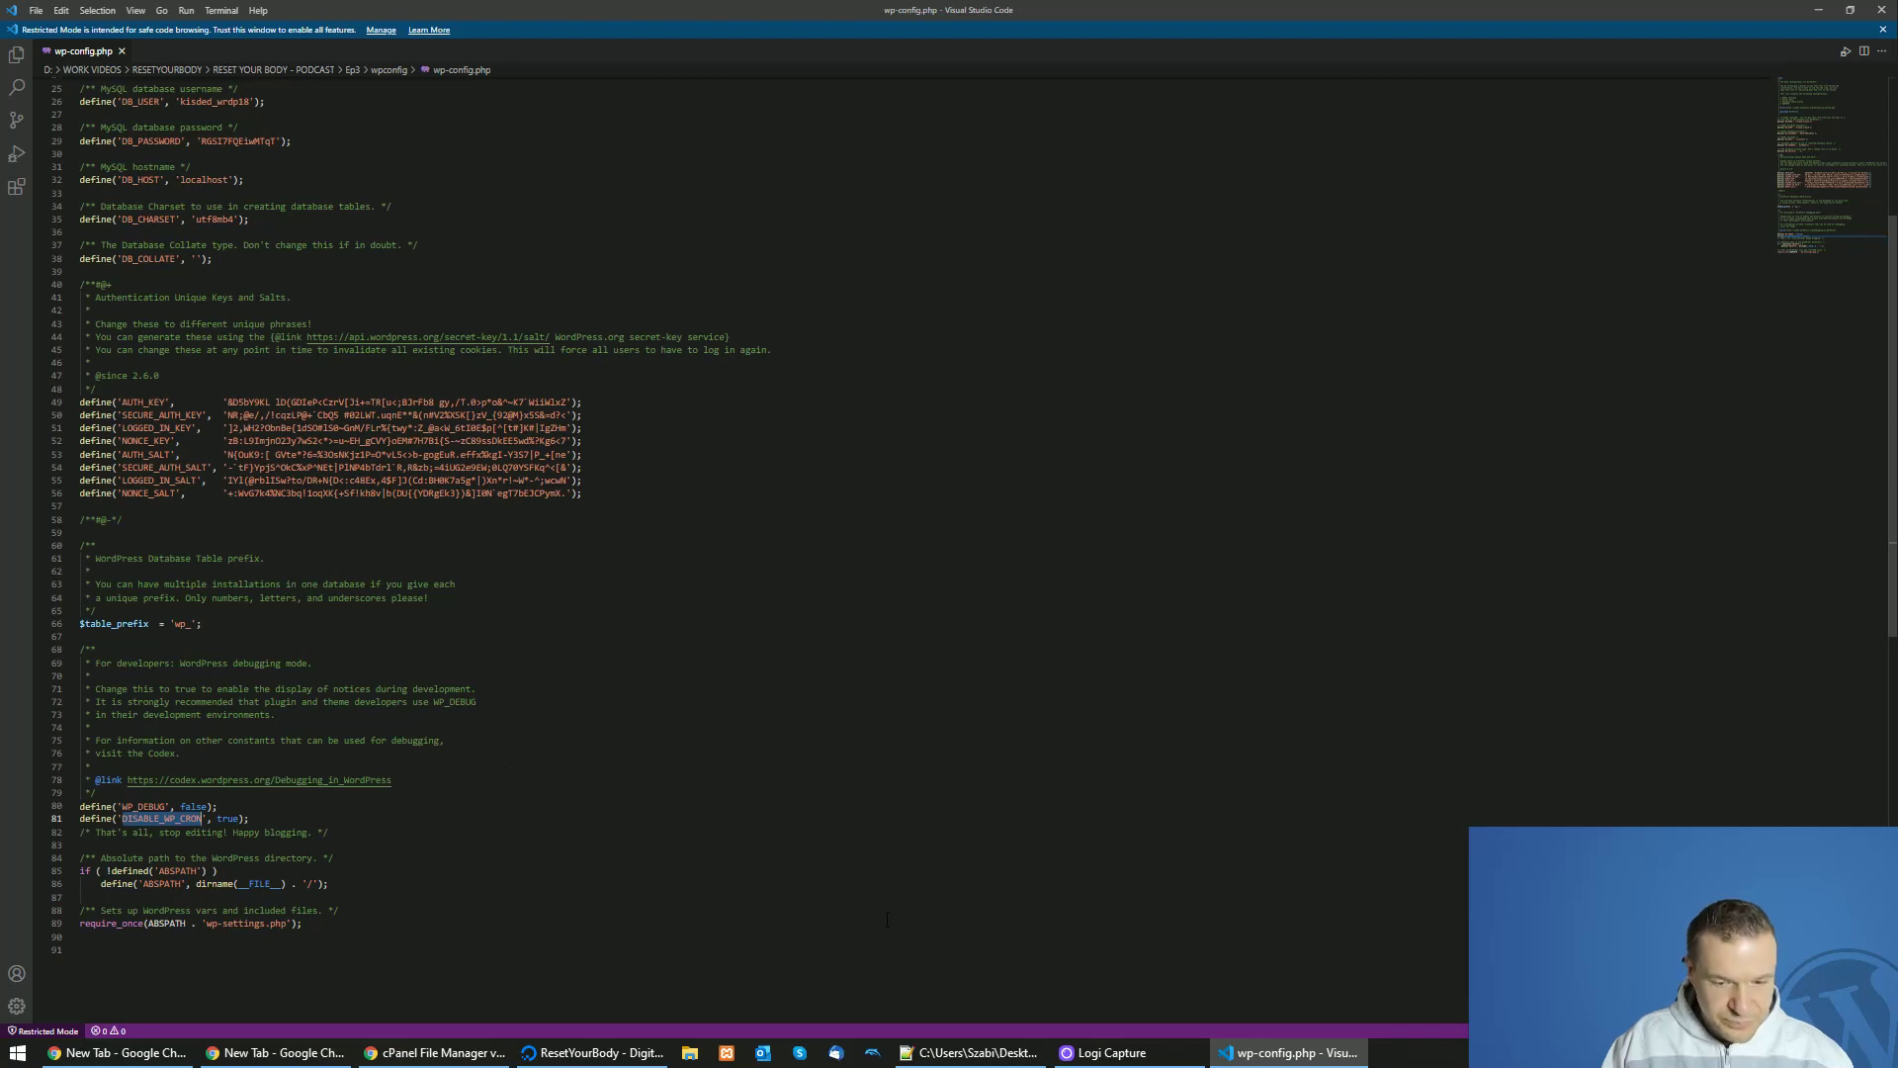
Upload the edited wp-config.php to the testing folder in cPanel, overwriting the server copy.
{"action": "left_click", "coordinate": [435, 1052]}
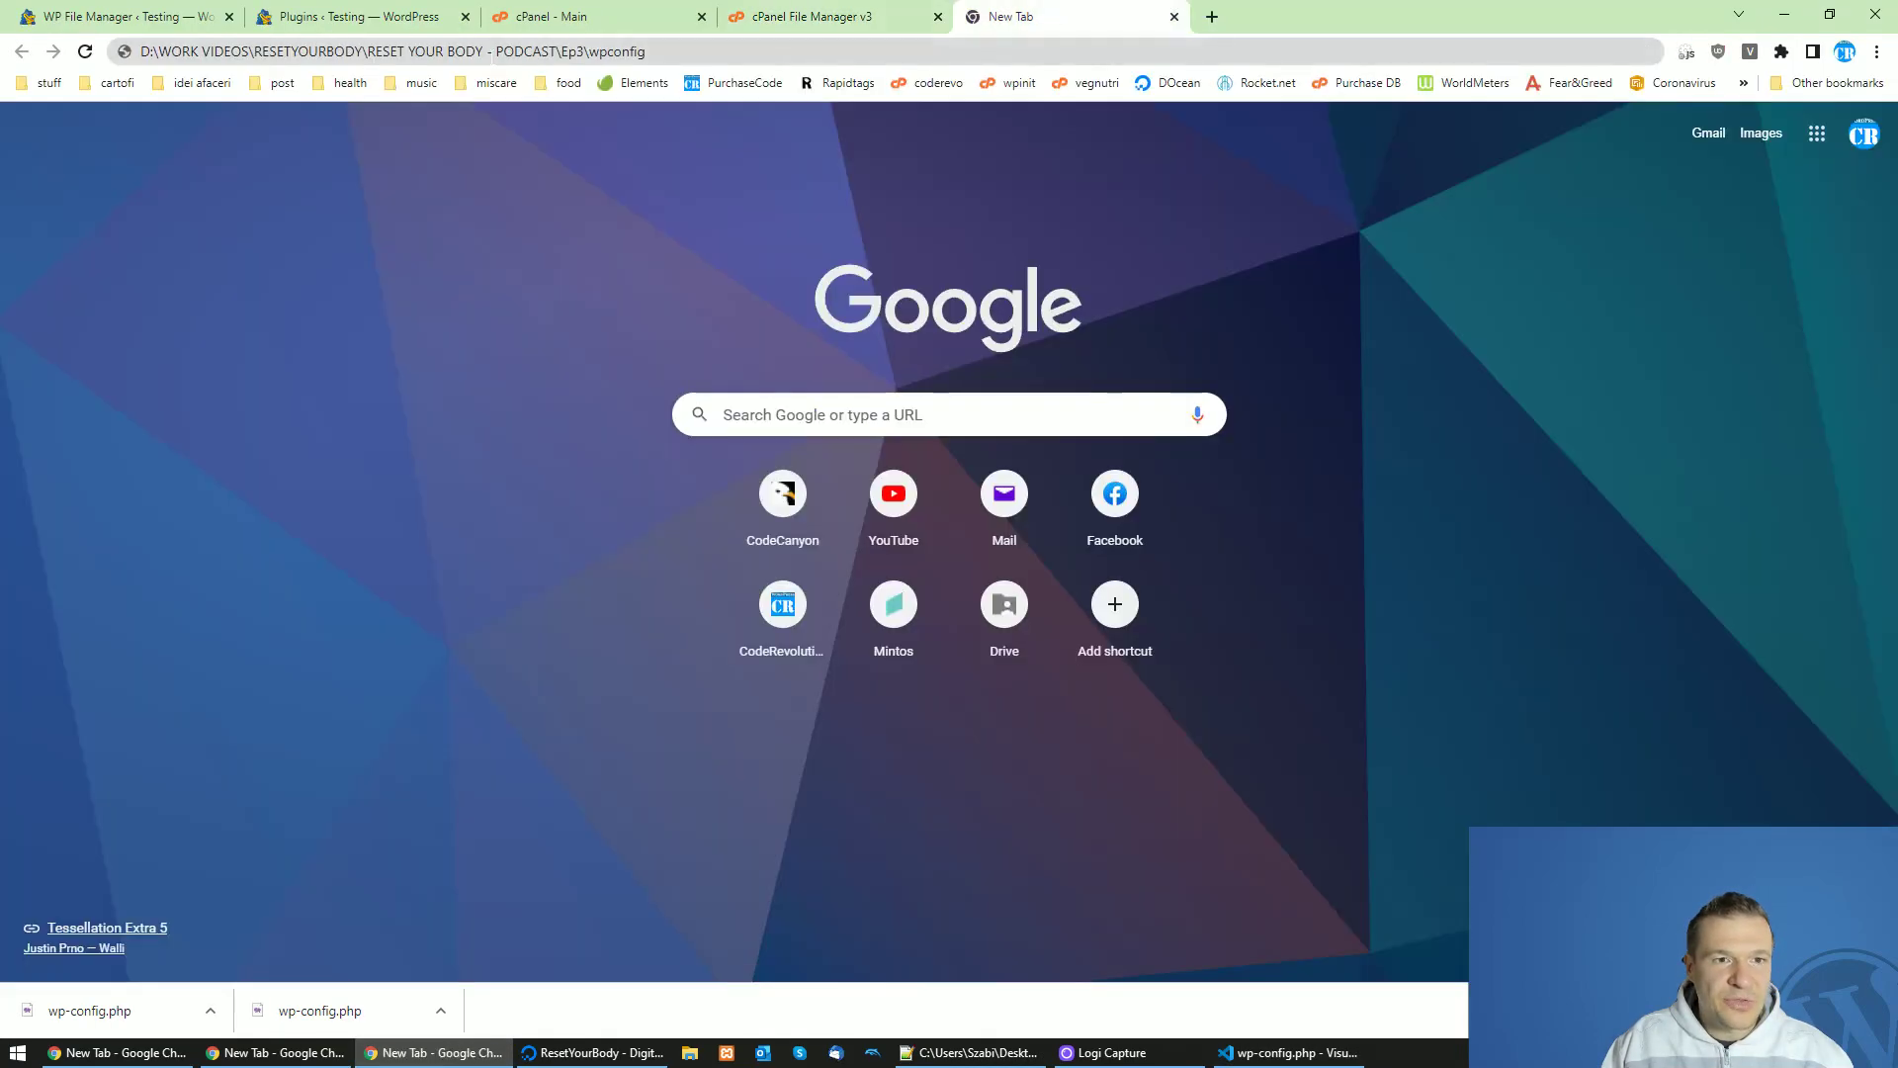
{"action": "left_click", "coordinate": [491, 55]}
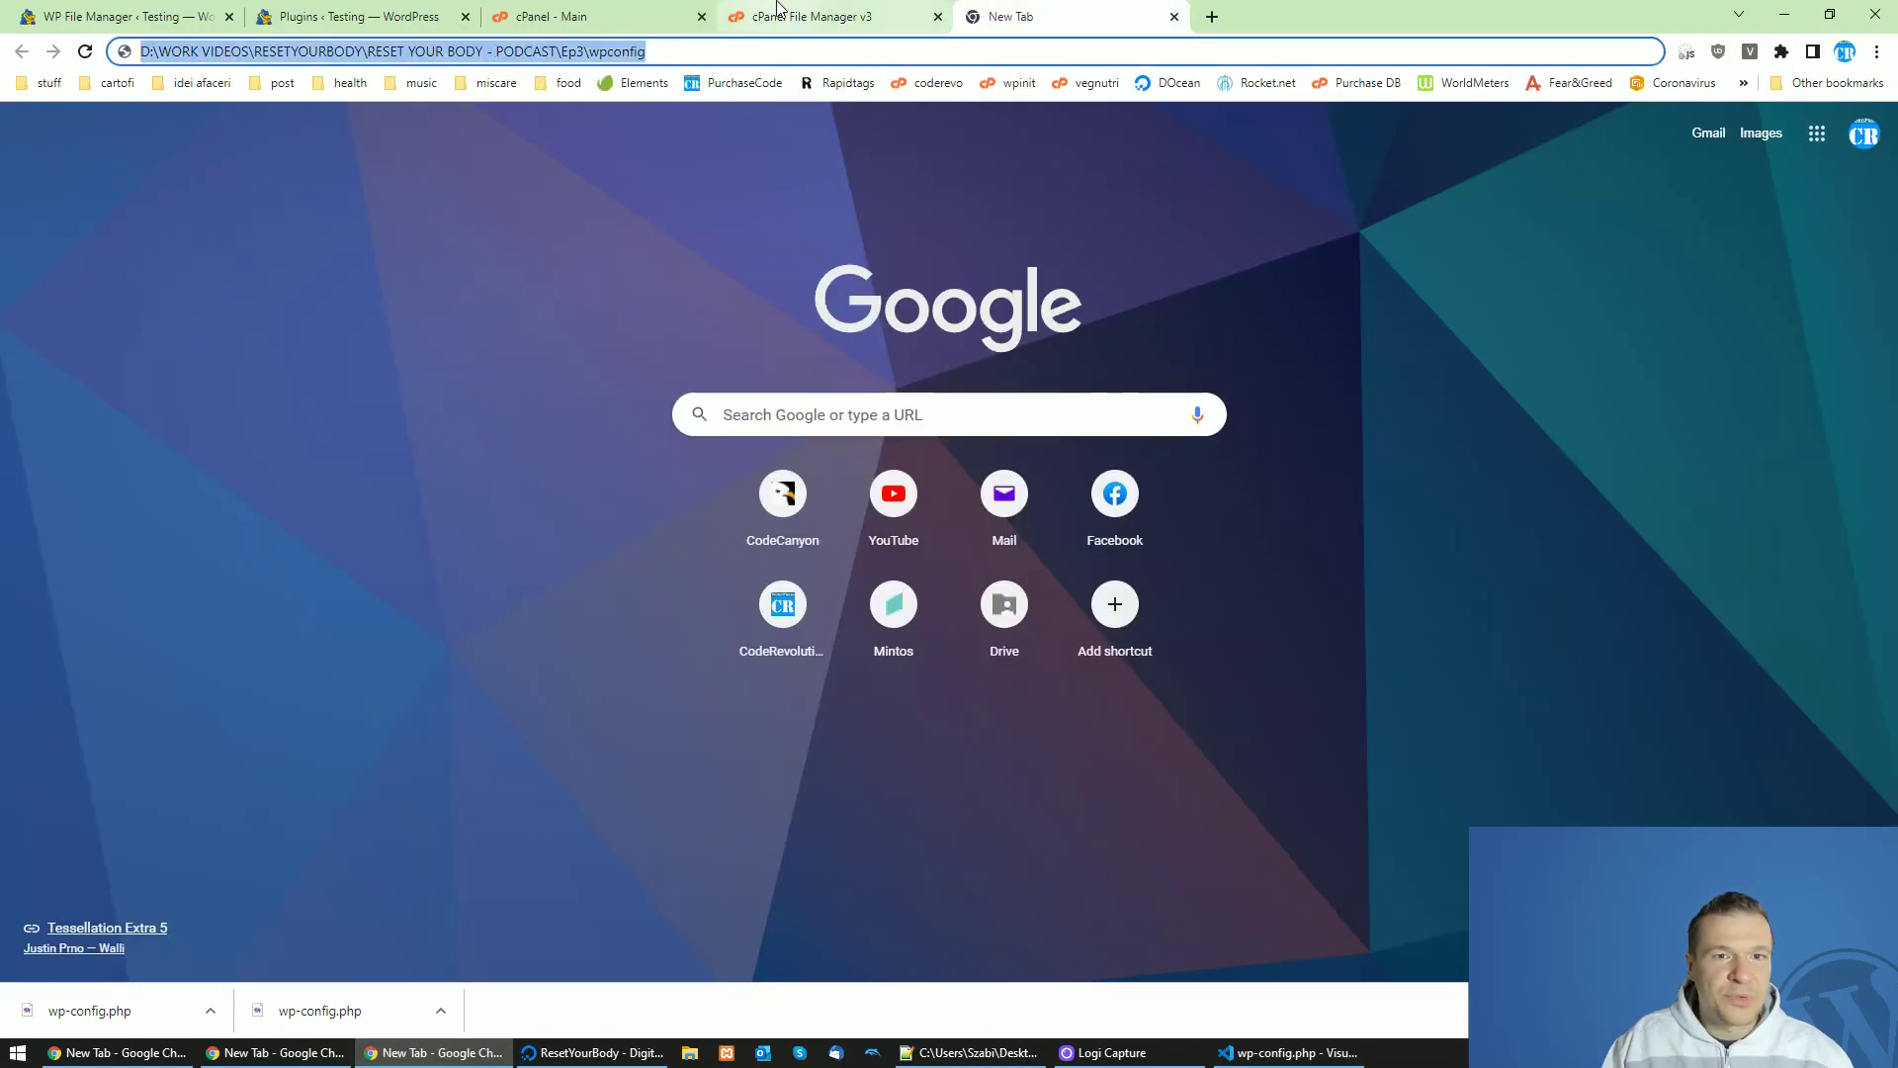
{"action": "left_click", "coordinate": [778, 10]}
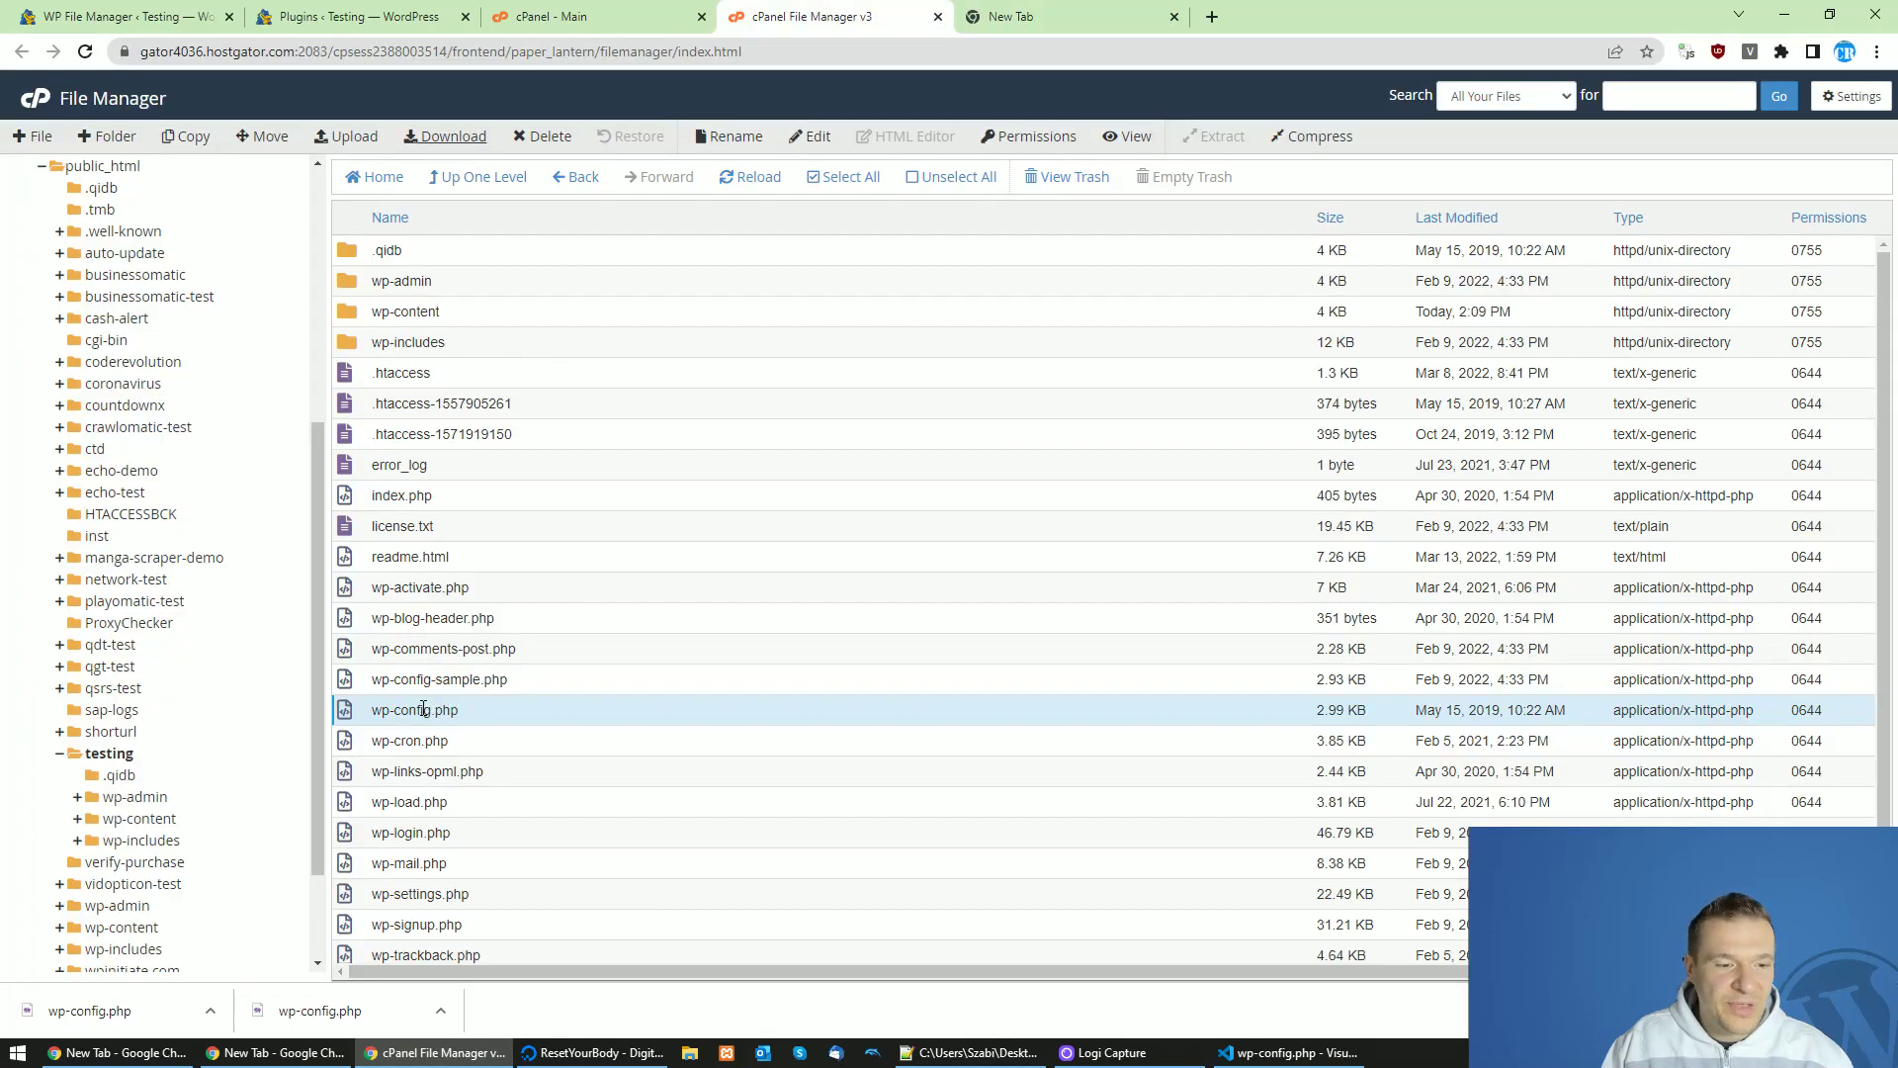
{"action": "left_click", "coordinate": [355, 138]}
{"action": "left_click", "coordinate": [936, 433]}
{"action": "left_click", "coordinate": [259, 148]}
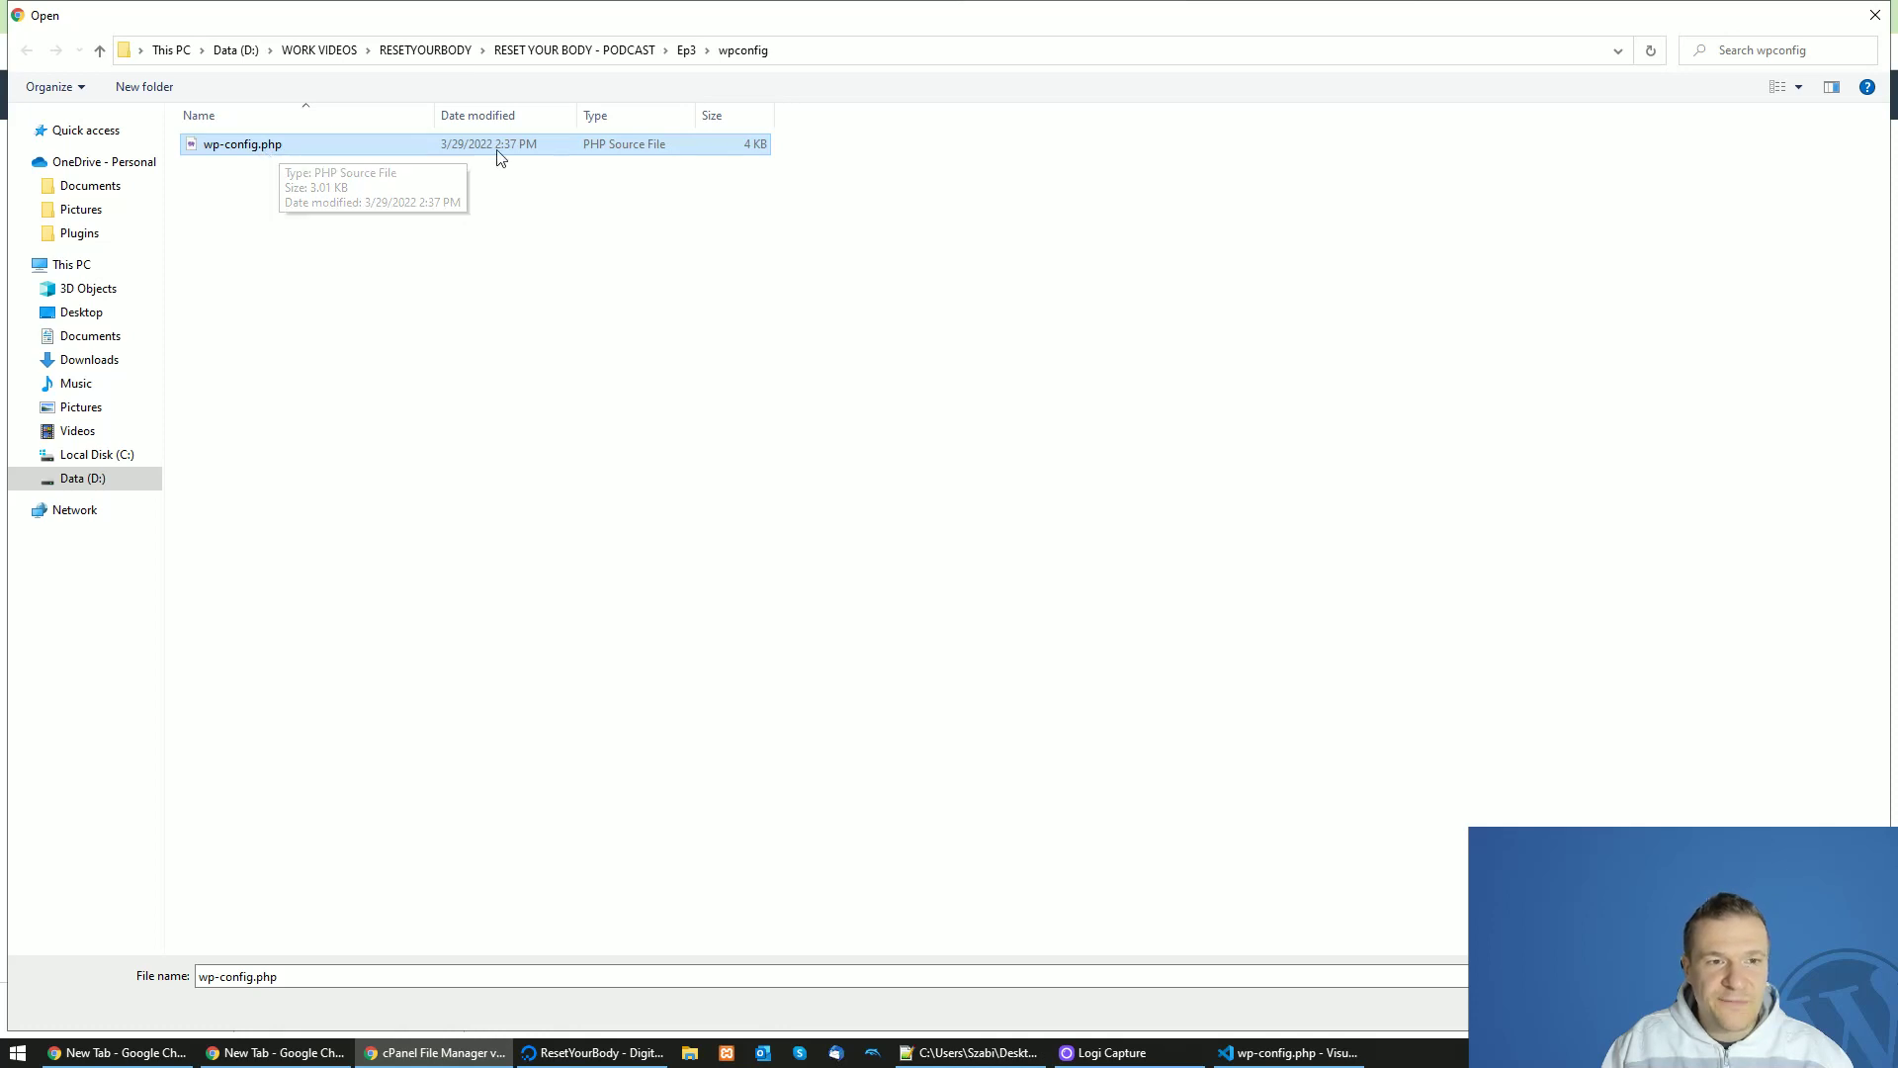
{"action": "double_click", "coordinate": [242, 147]}
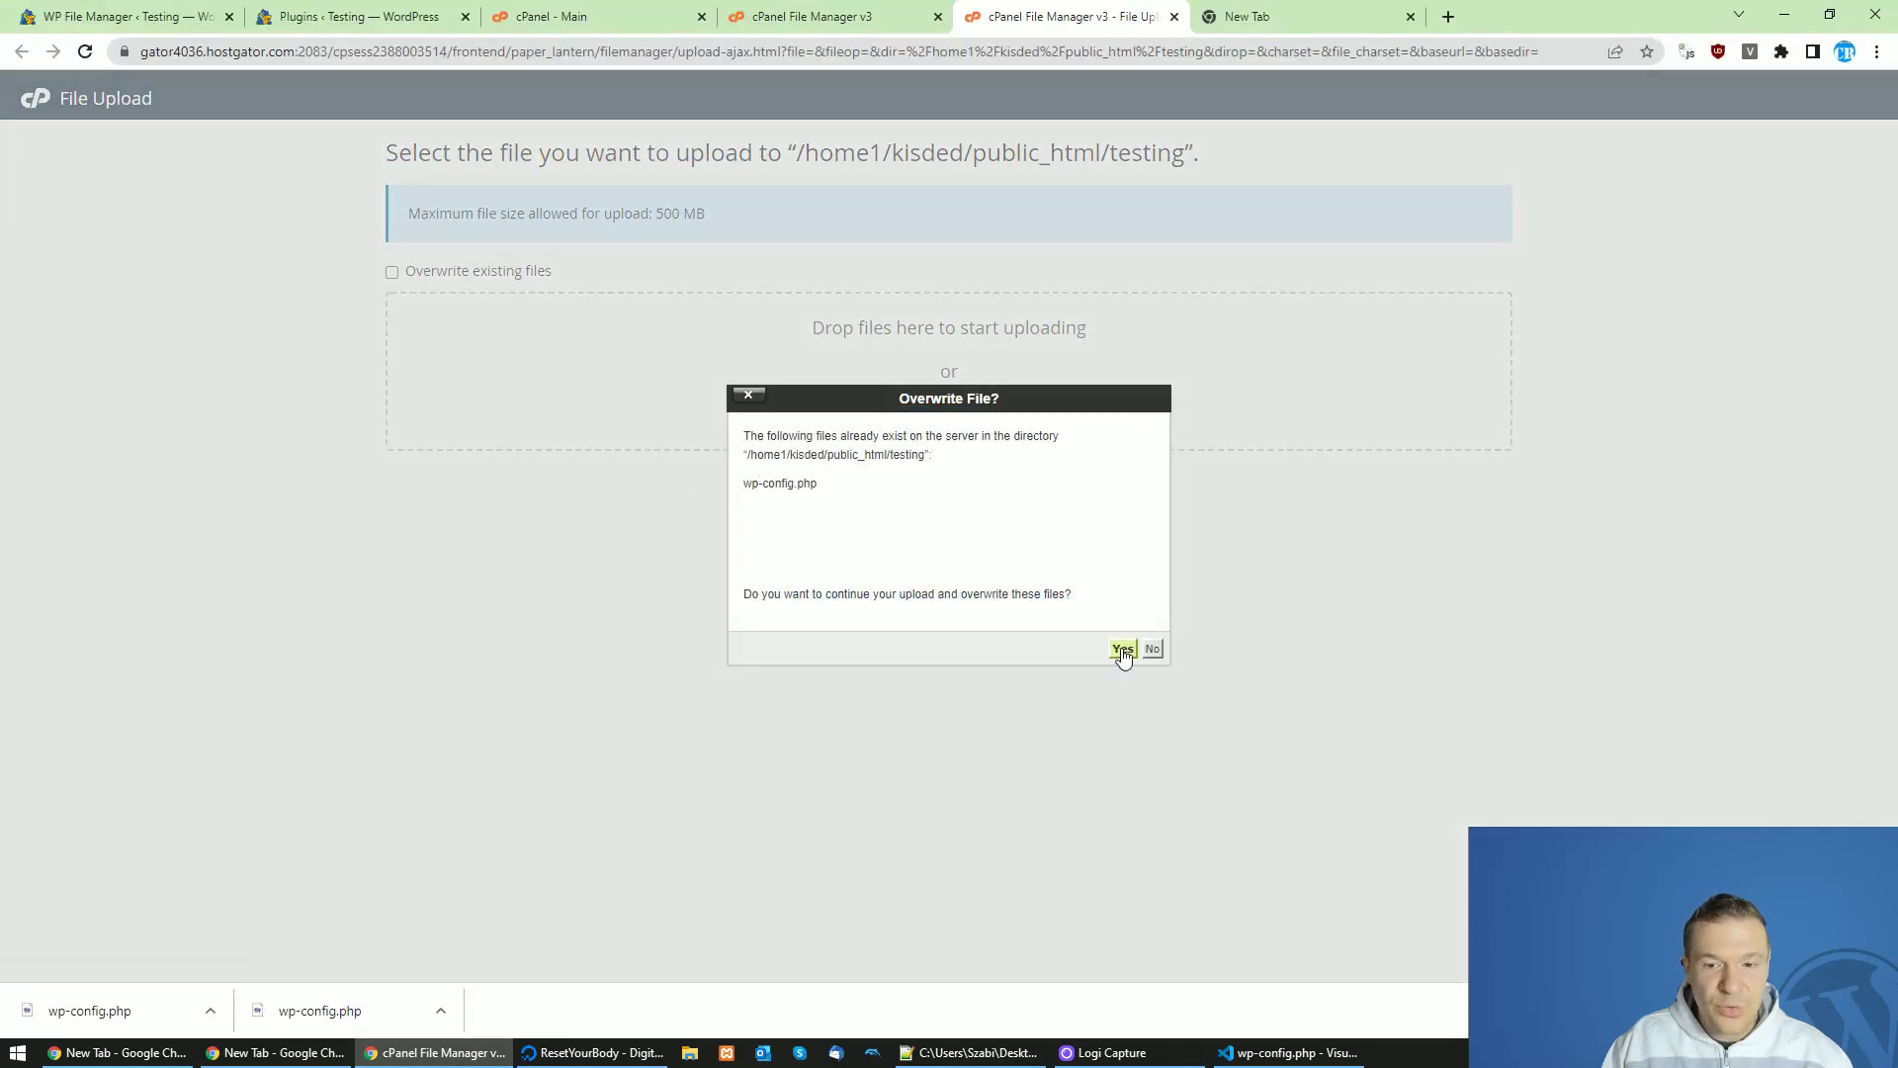
{"action": "left_click", "coordinate": [1124, 650]}
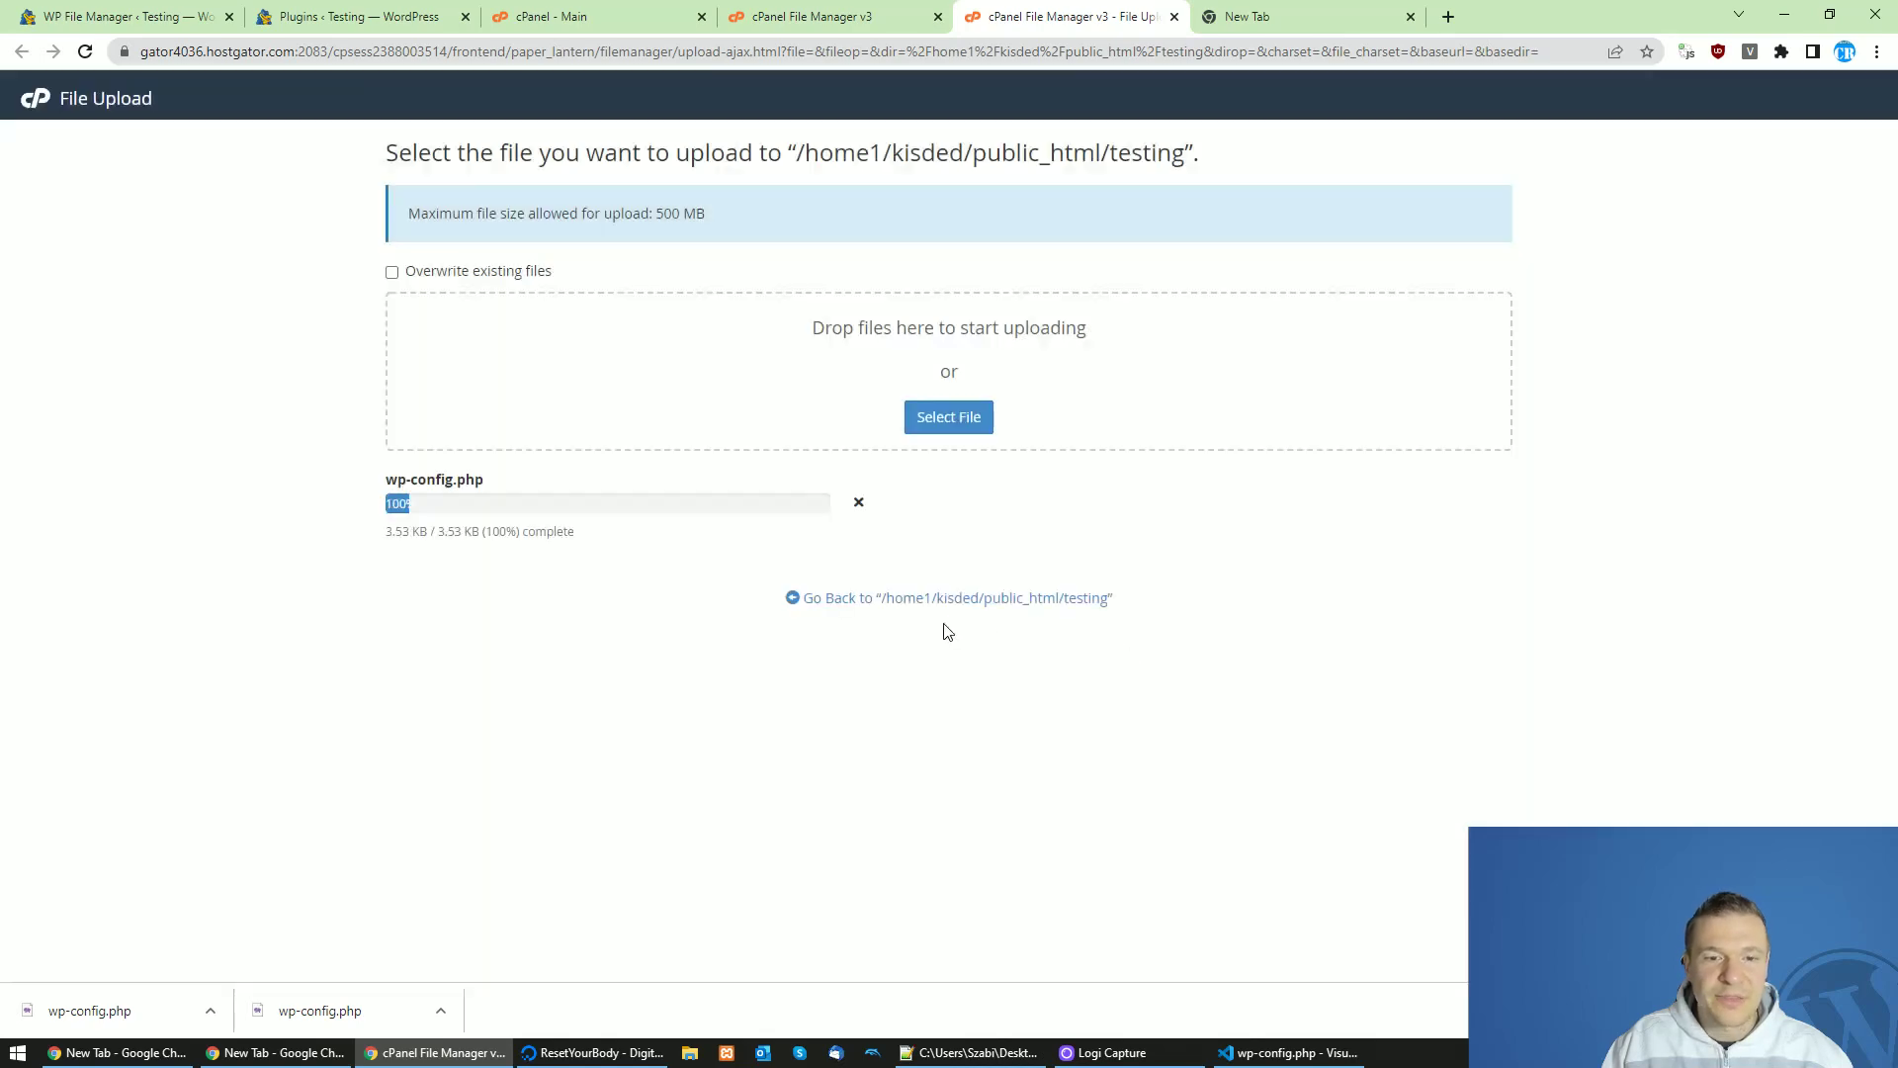
{"action": "left_click", "coordinate": [835, 599]}
{"action": "left_click", "coordinate": [118, 16]}
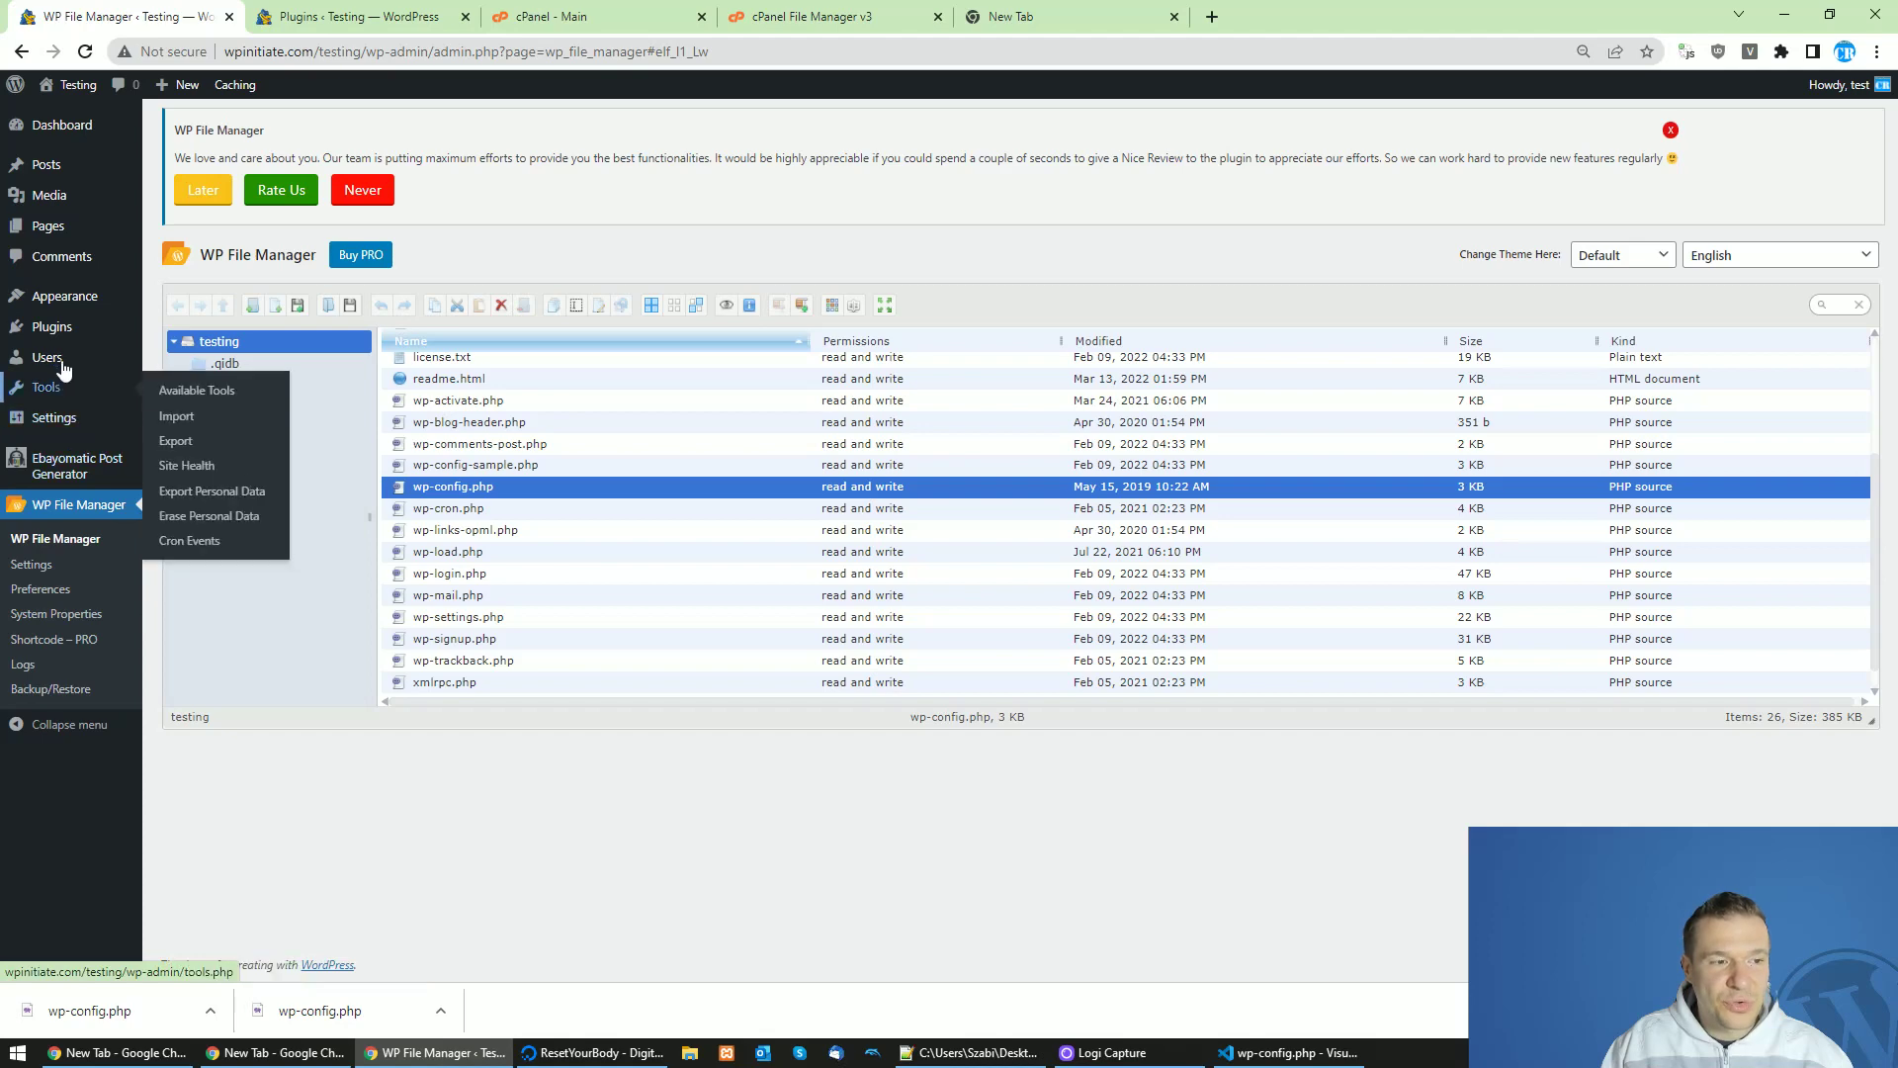
Open Tools > Cron Events and highlight the notice that DISABLE_WP_CRON disables WP-Cron spawning.
{"action": "mouse_move", "coordinate": [54, 420]}
{"action": "mouse_move", "coordinate": [50, 388]}
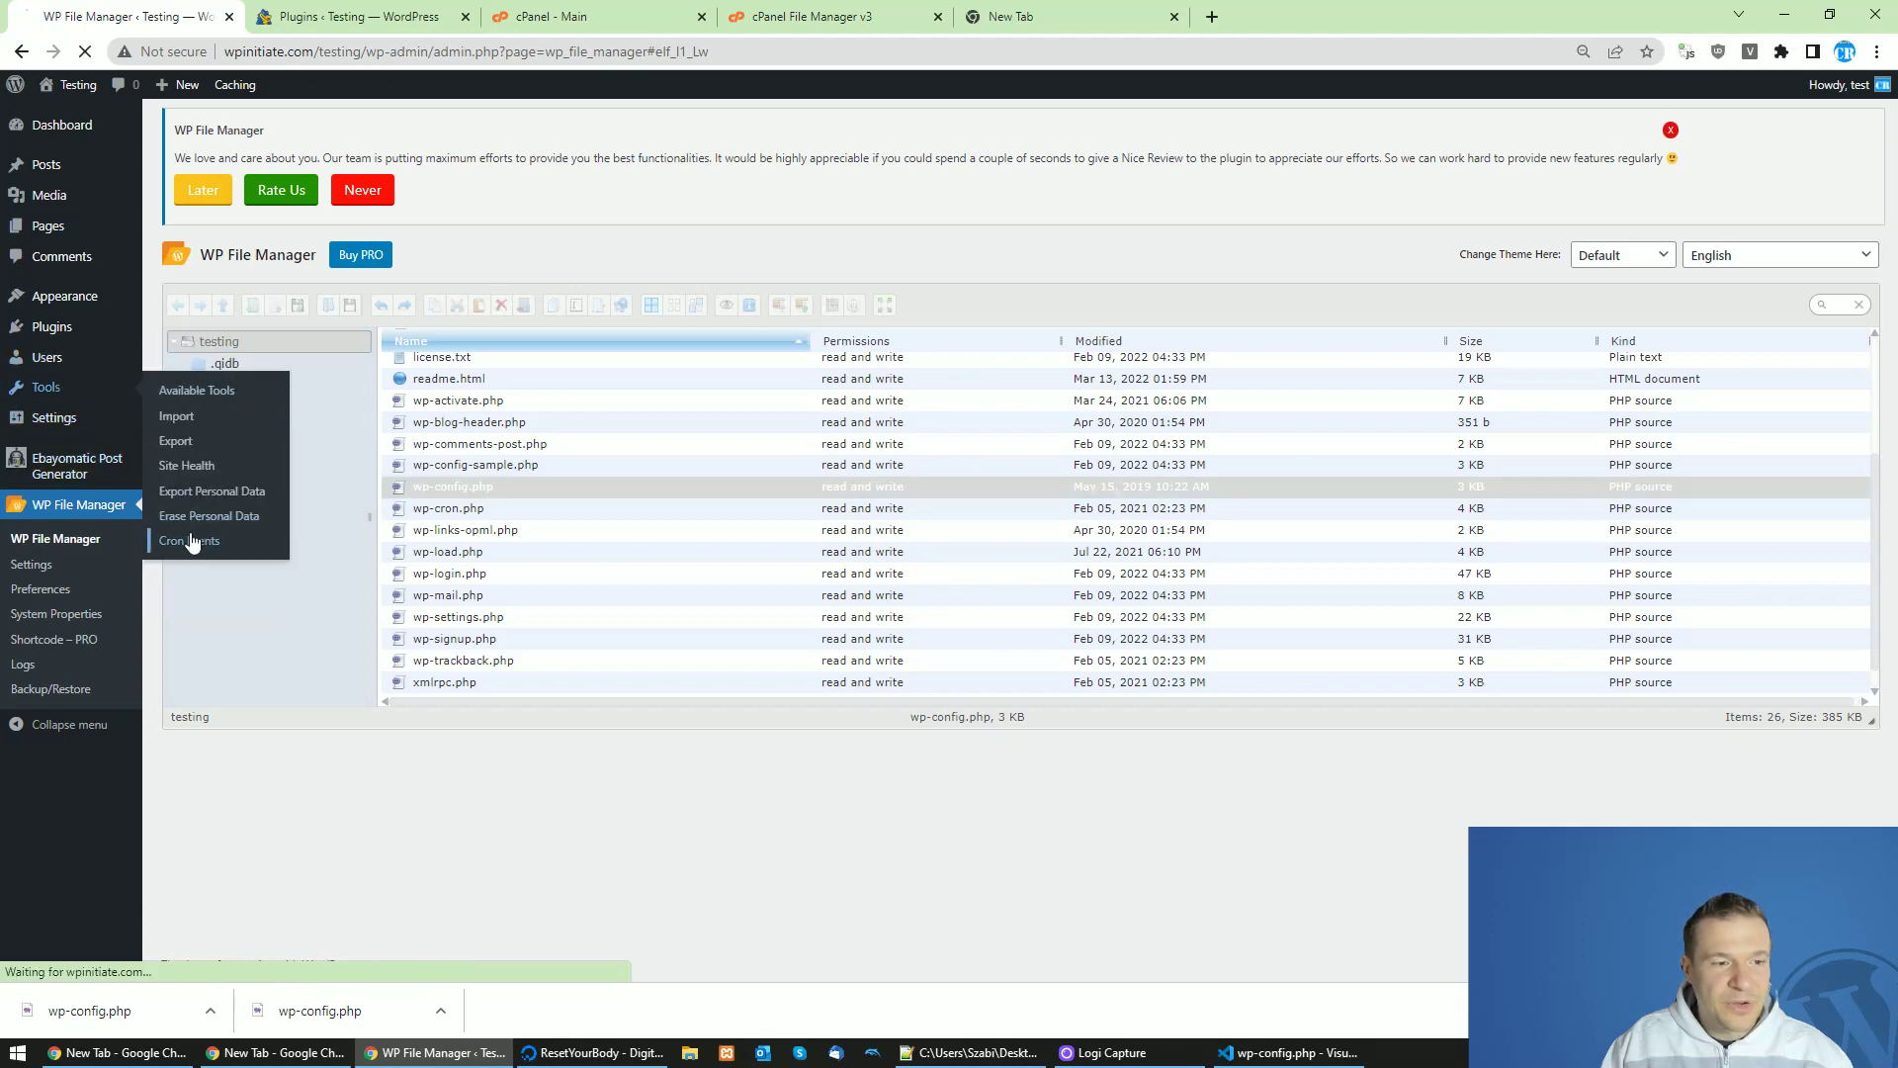
{"action": "left_click", "coordinate": [192, 534]}
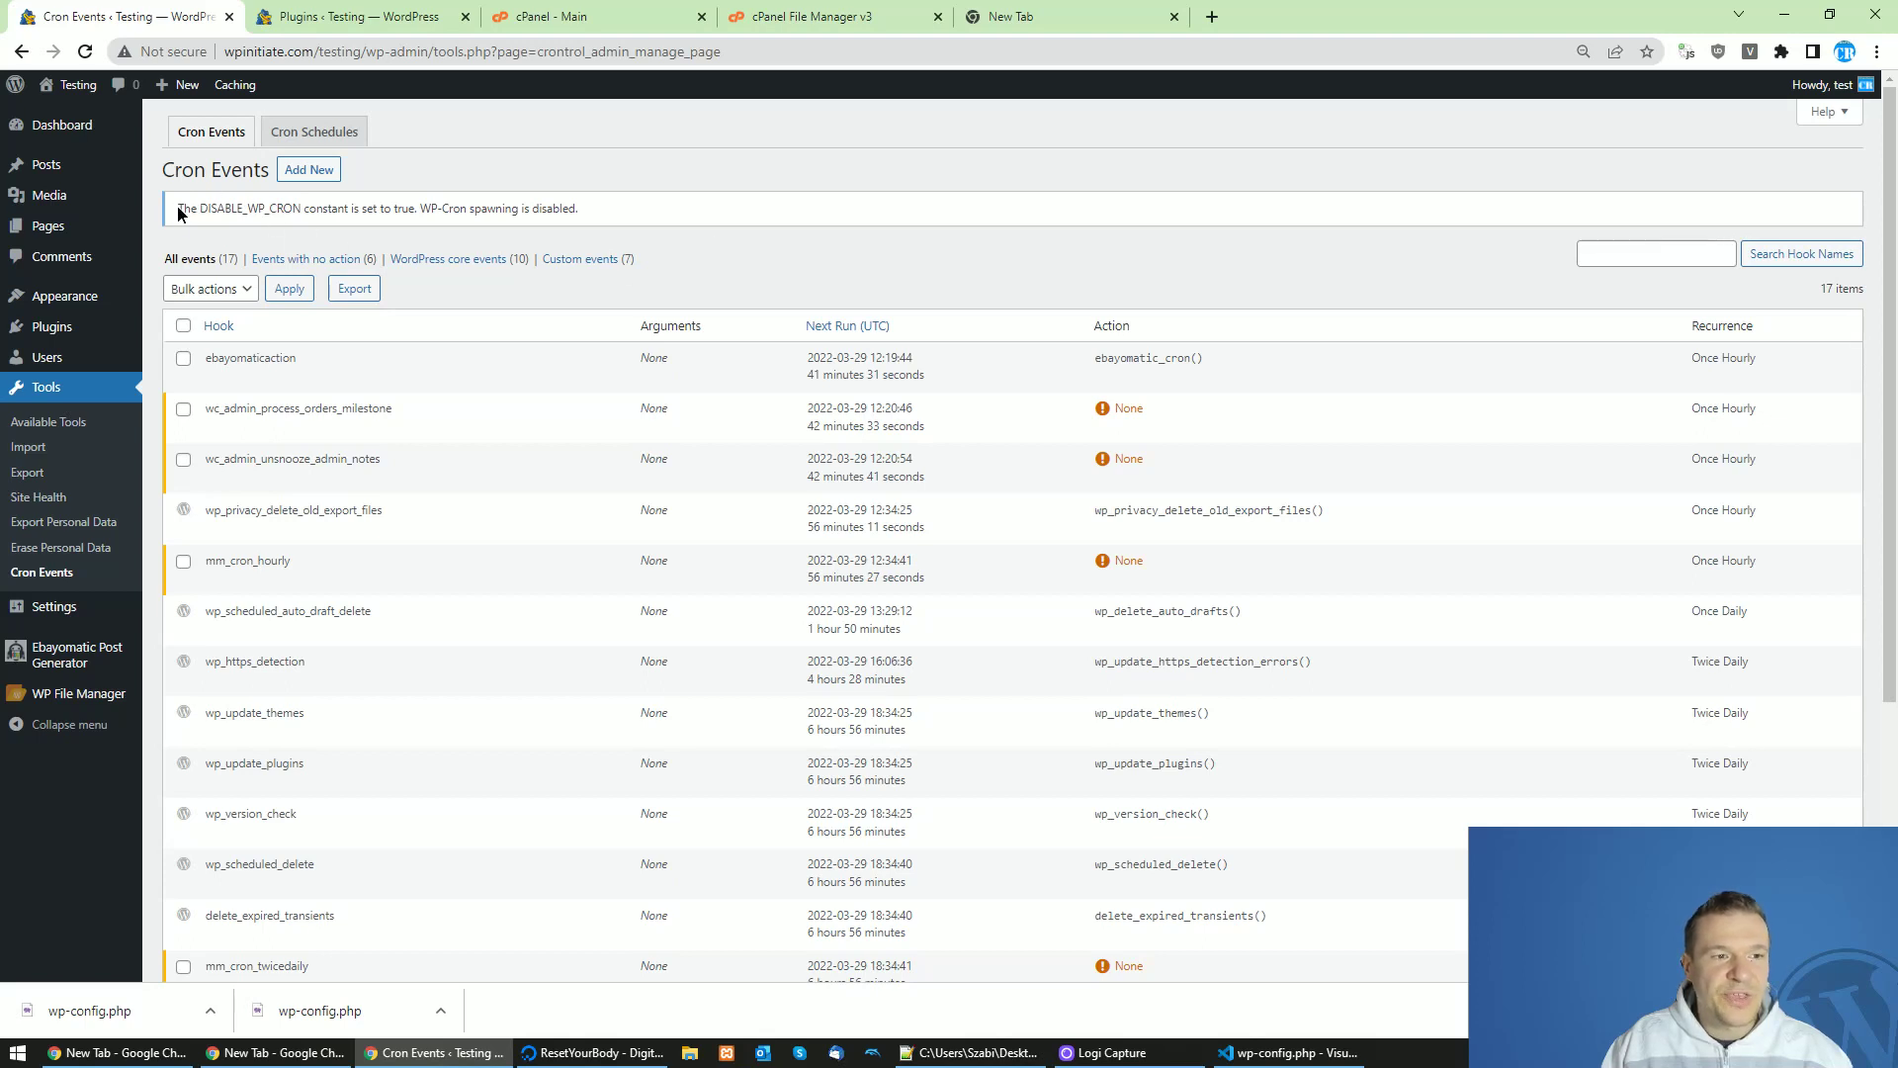
{"action": "left_click_drag", "start_coordinate": [178, 209], "coordinate": [275, 210]}
{"action": "double_click", "coordinate": [288, 212]}
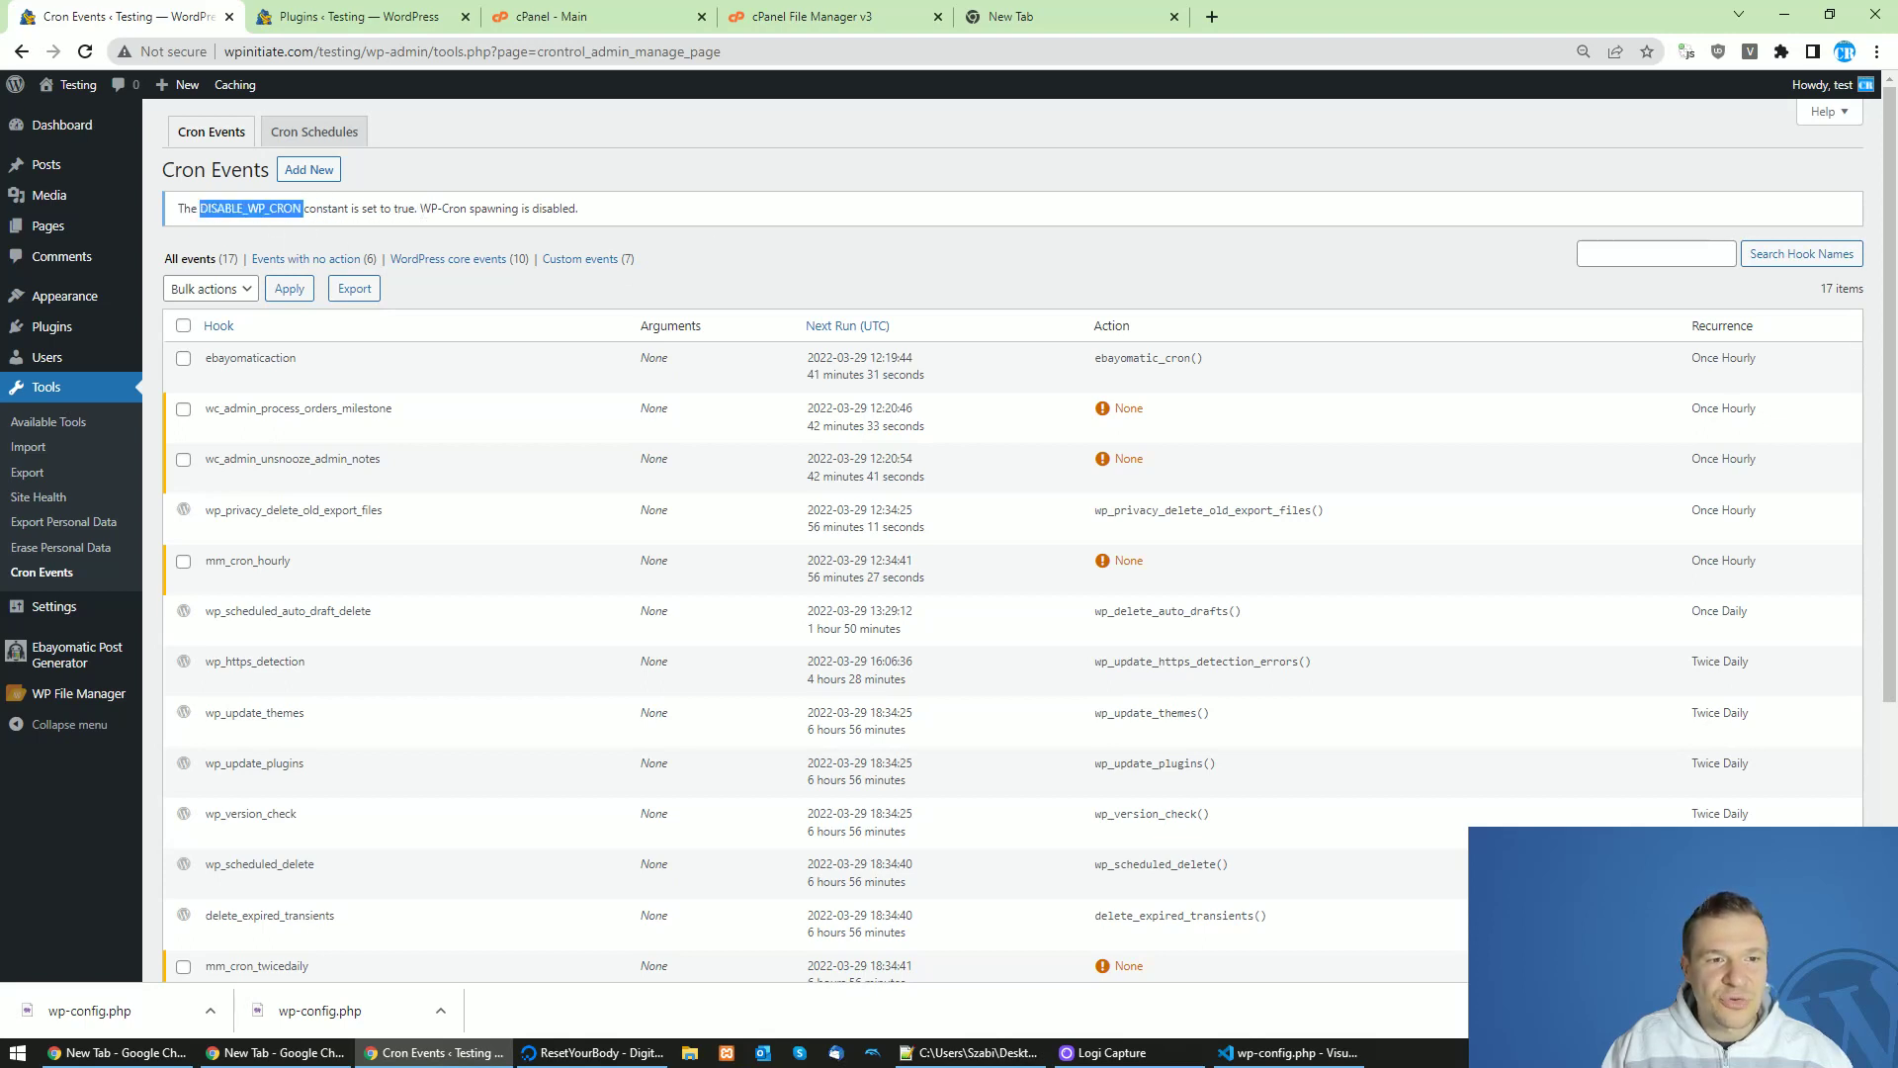
{"action": "left_click_drag", "start_coordinate": [419, 210], "coordinate": [180, 215]}
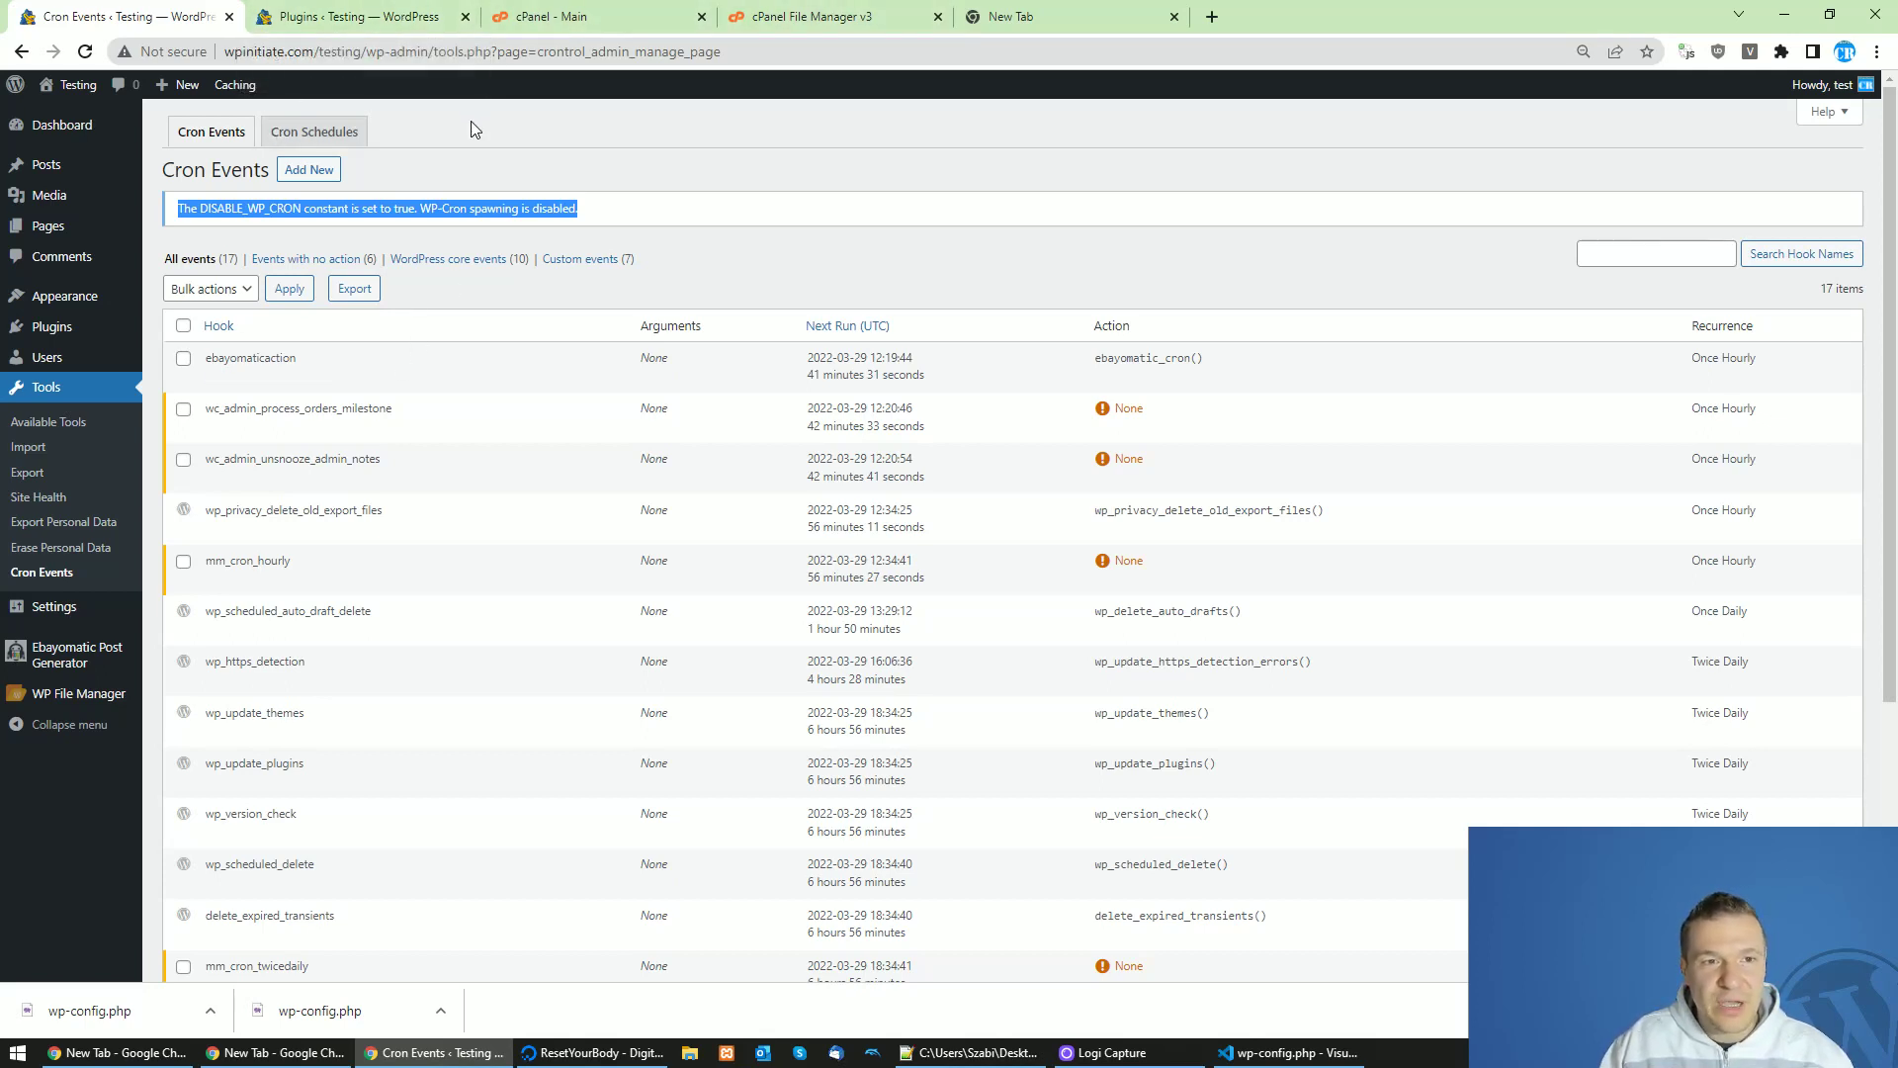
Clear the text selections in wp-config.php and on the Cron Events page.
{"action": "left_click", "coordinate": [1256, 1054]}
{"action": "left_click", "coordinate": [285, 832]}
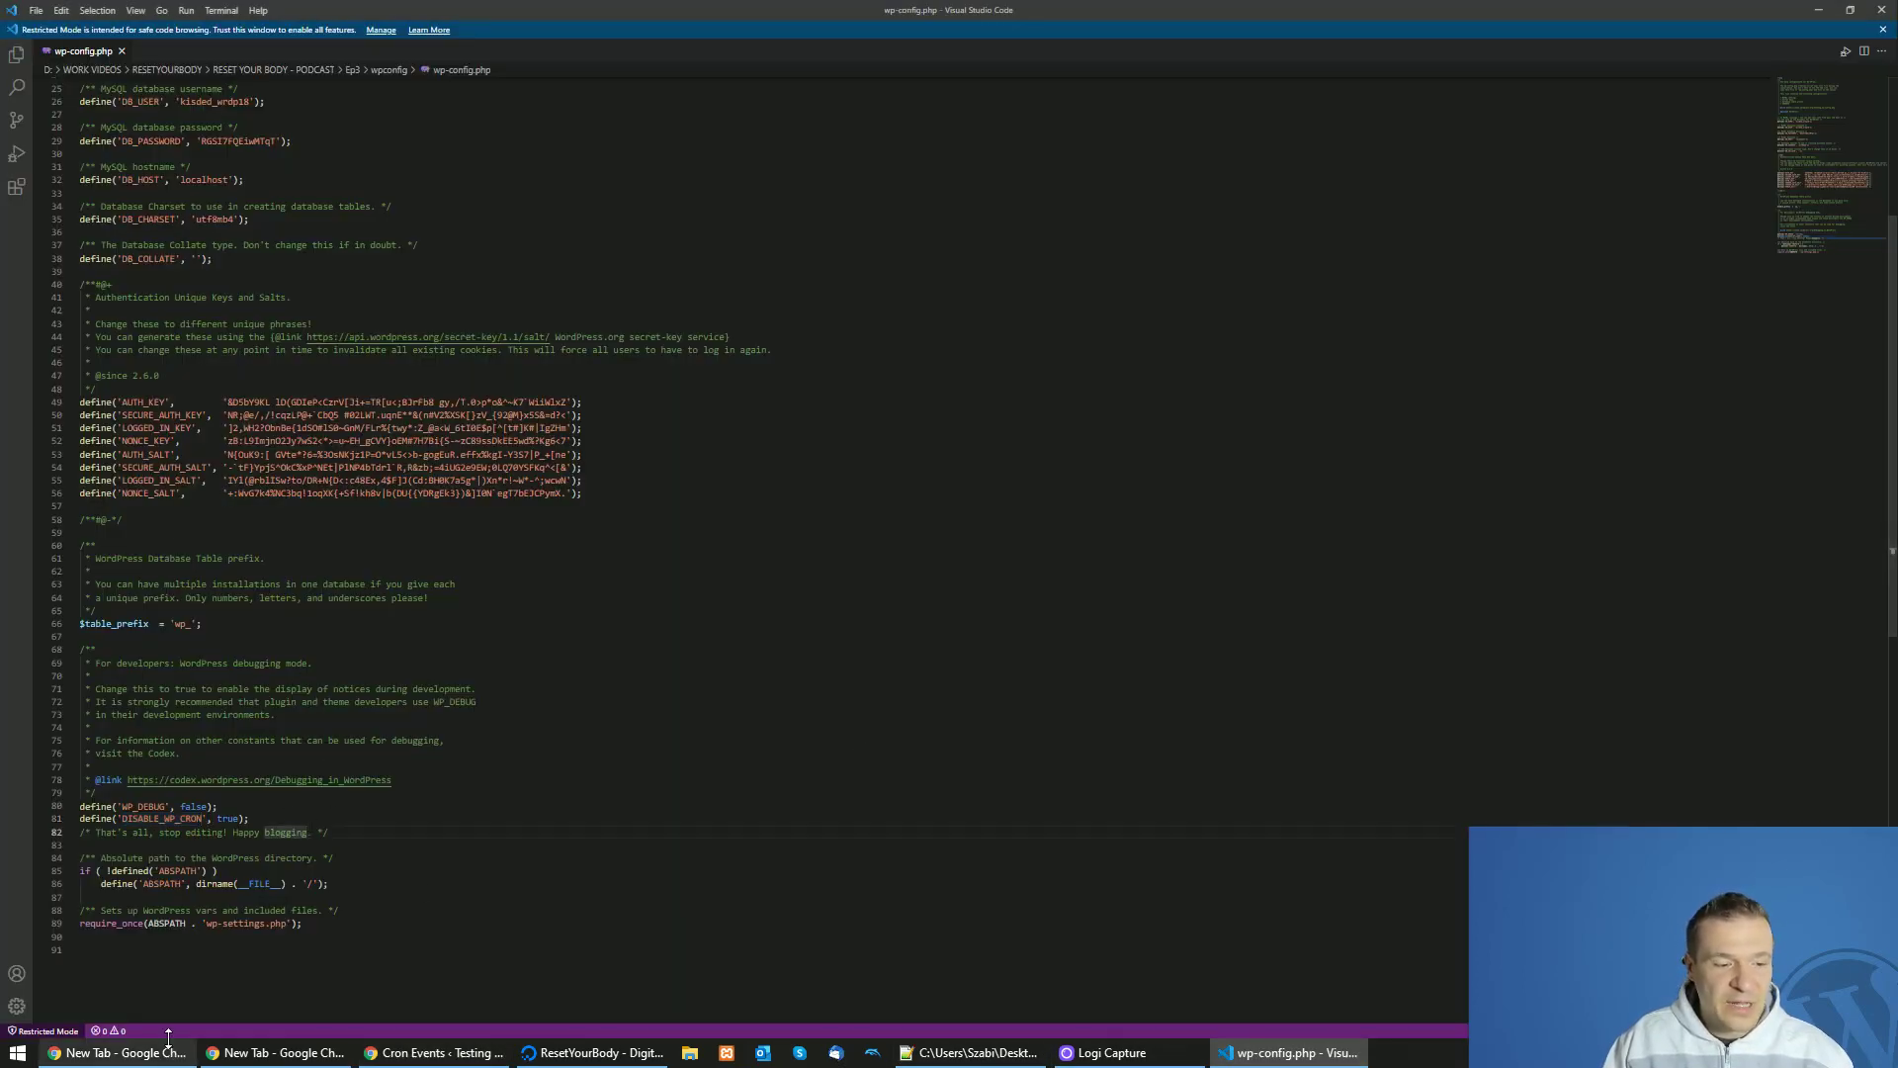
{"action": "left_click", "coordinate": [414, 1054]}
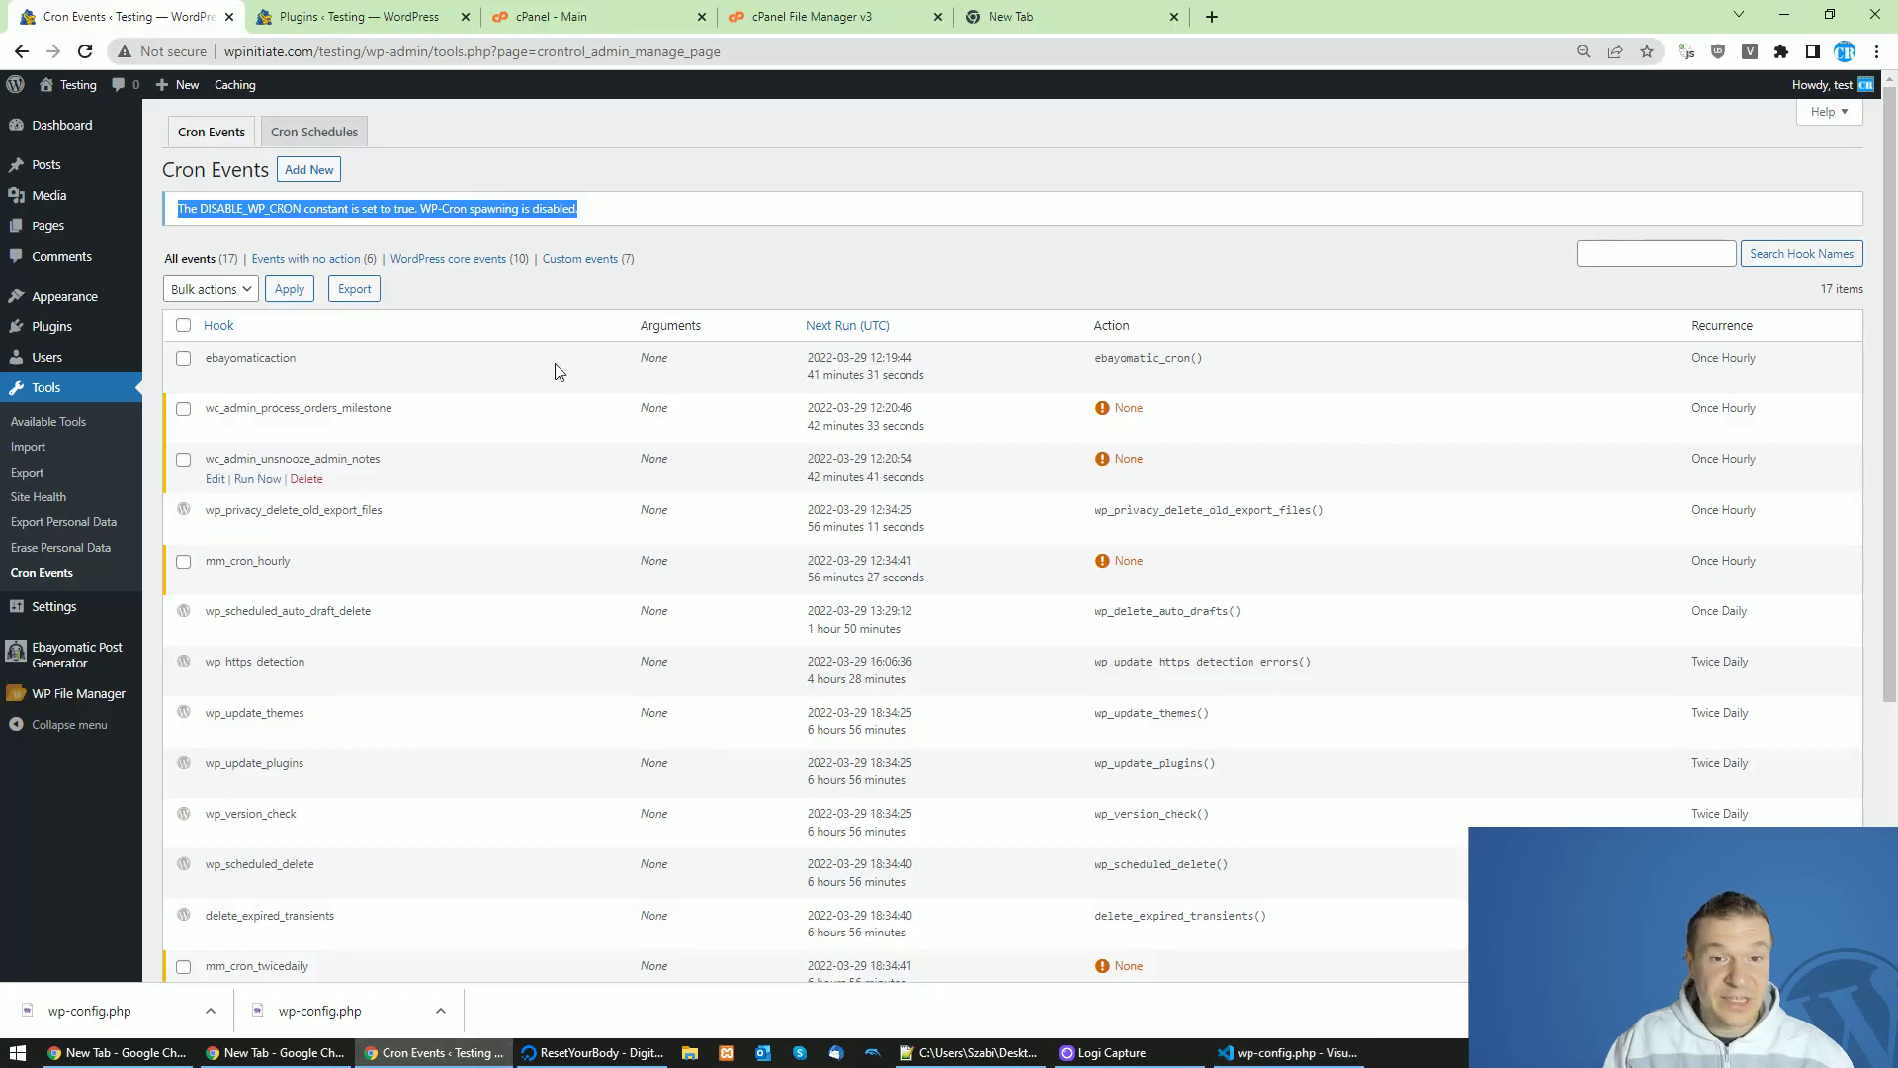
{"action": "left_click", "coordinate": [747, 259]}
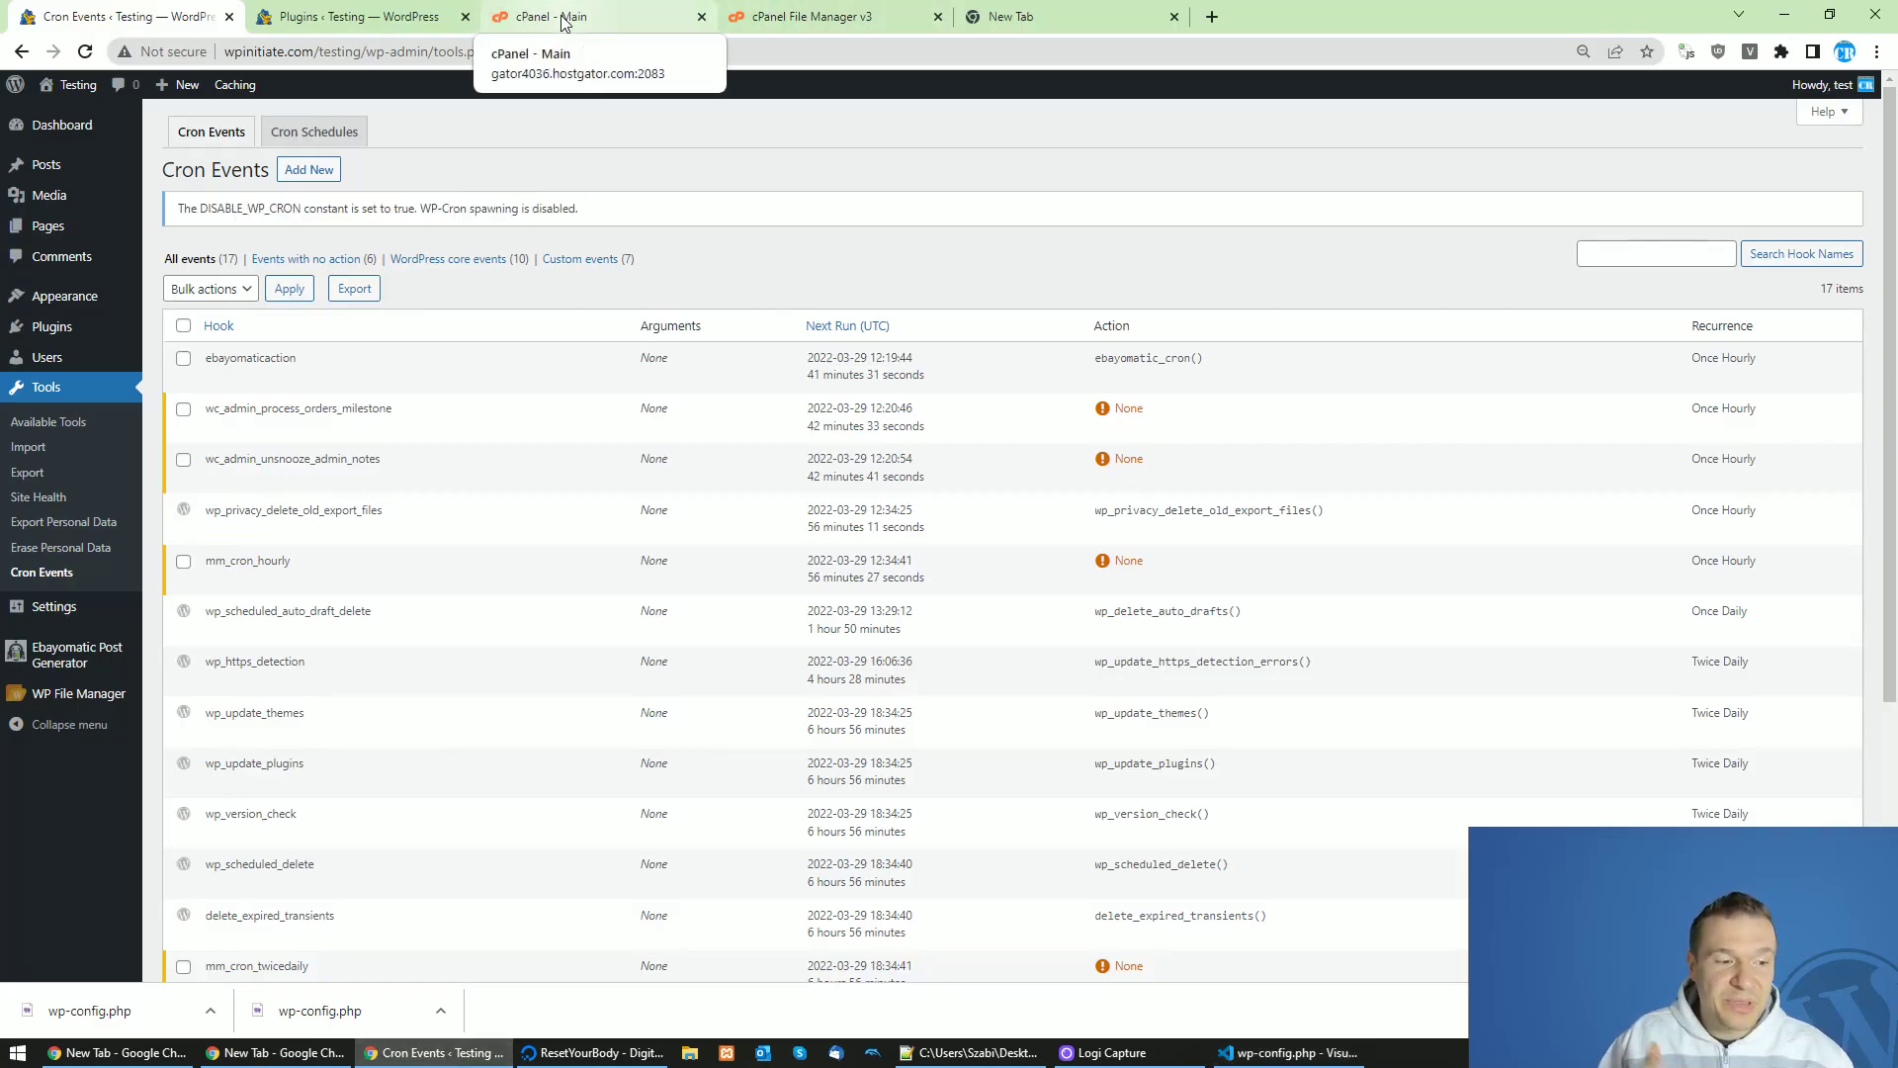
Number the three cron setup headings in cron.txt as 1., 2. and 3.
{"action": "left_click", "coordinate": [969, 1053]}
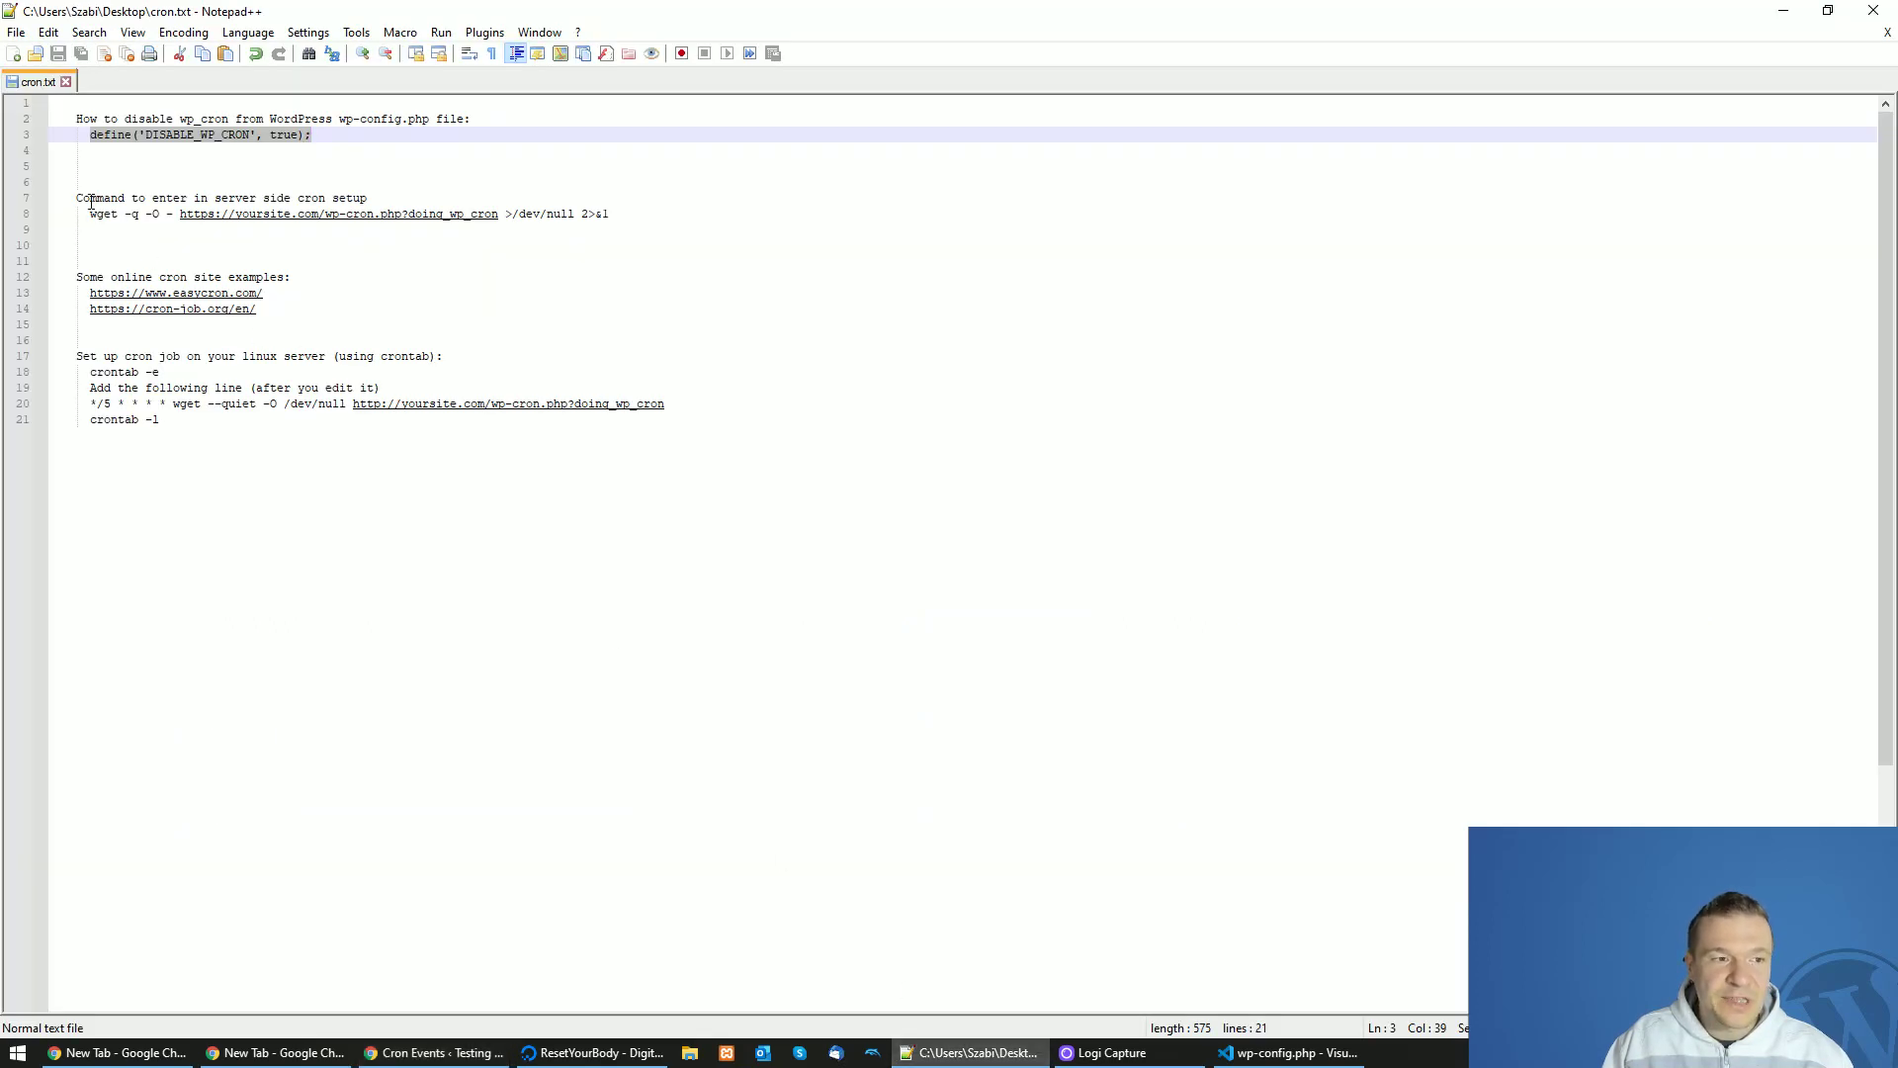
{"action": "left_click_drag", "start_coordinate": [79, 198], "coordinate": [265, 421]}
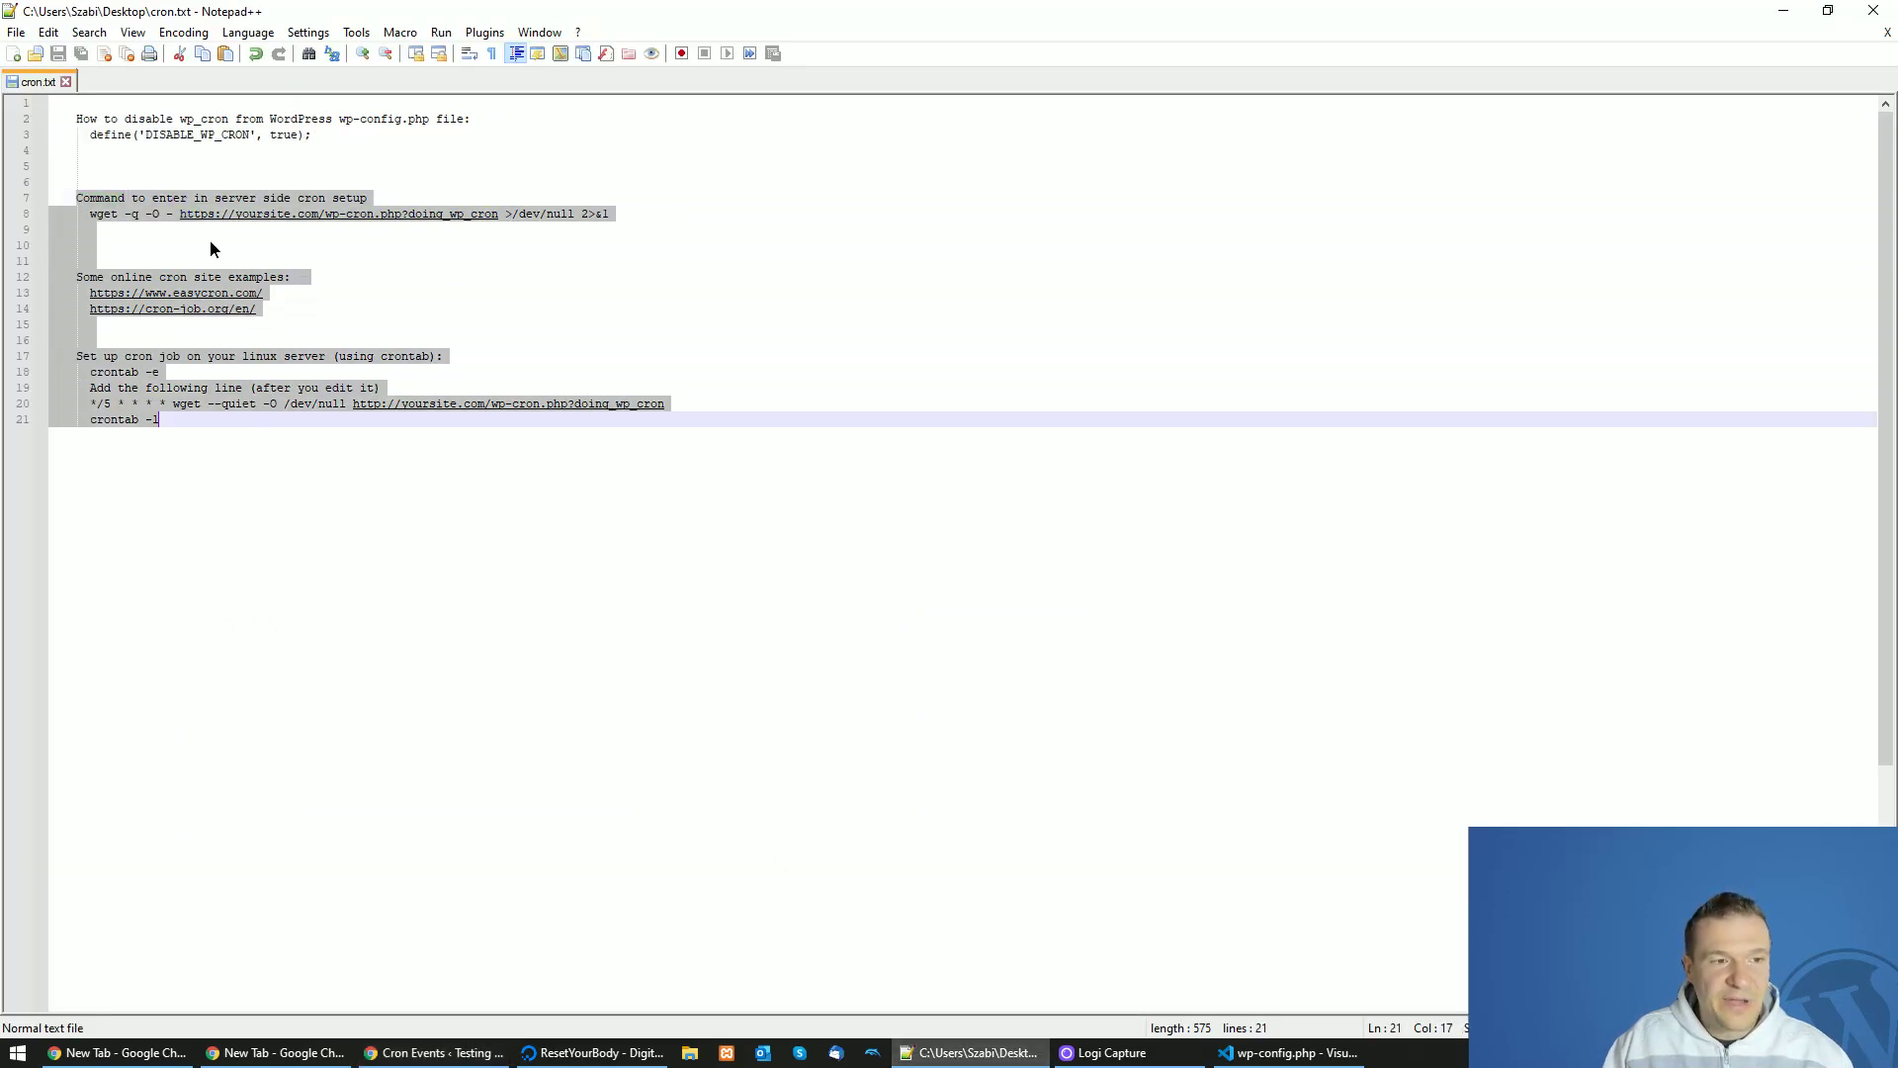
{"action": "left_click", "coordinate": [211, 243]}
{"action": "left_click", "coordinate": [77, 198]}
{"action": "type", "text": "1."}
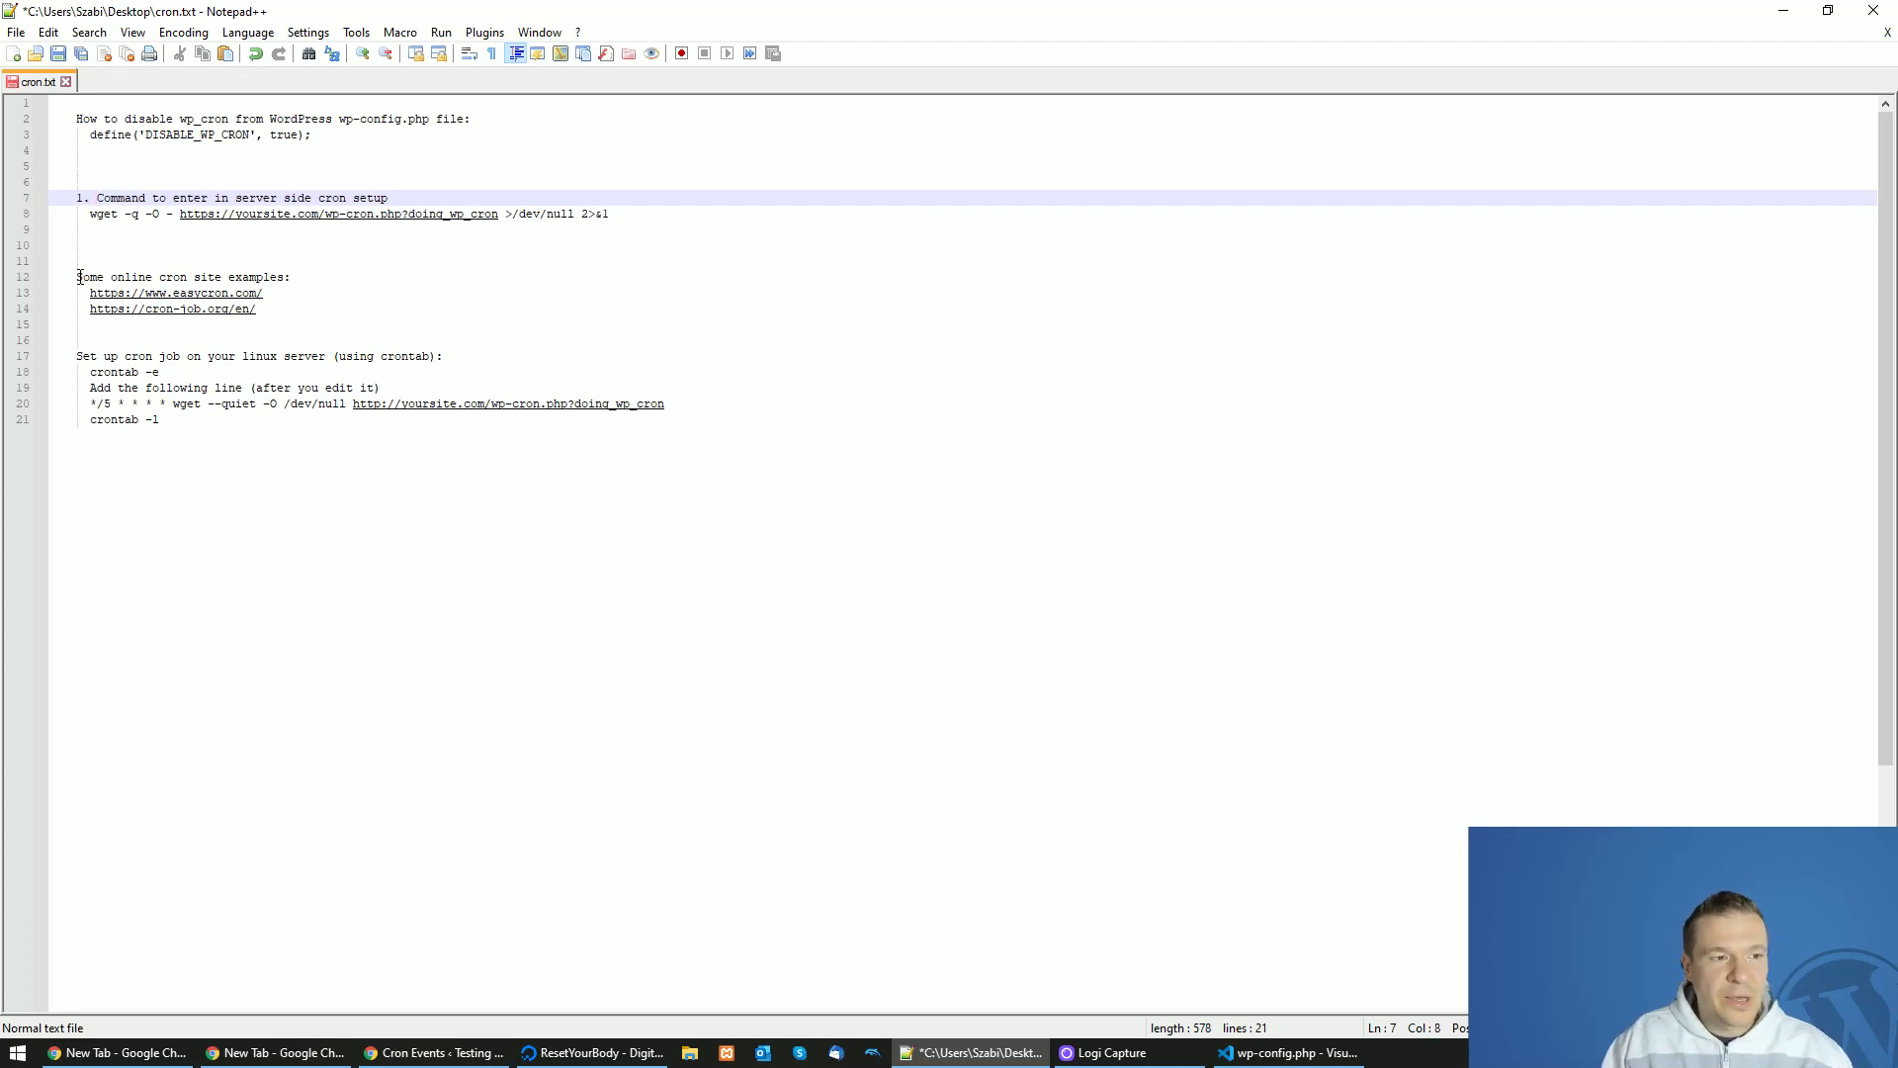
{"action": "left_click", "coordinate": [78, 277]}
{"action": "type", "text": "2."}
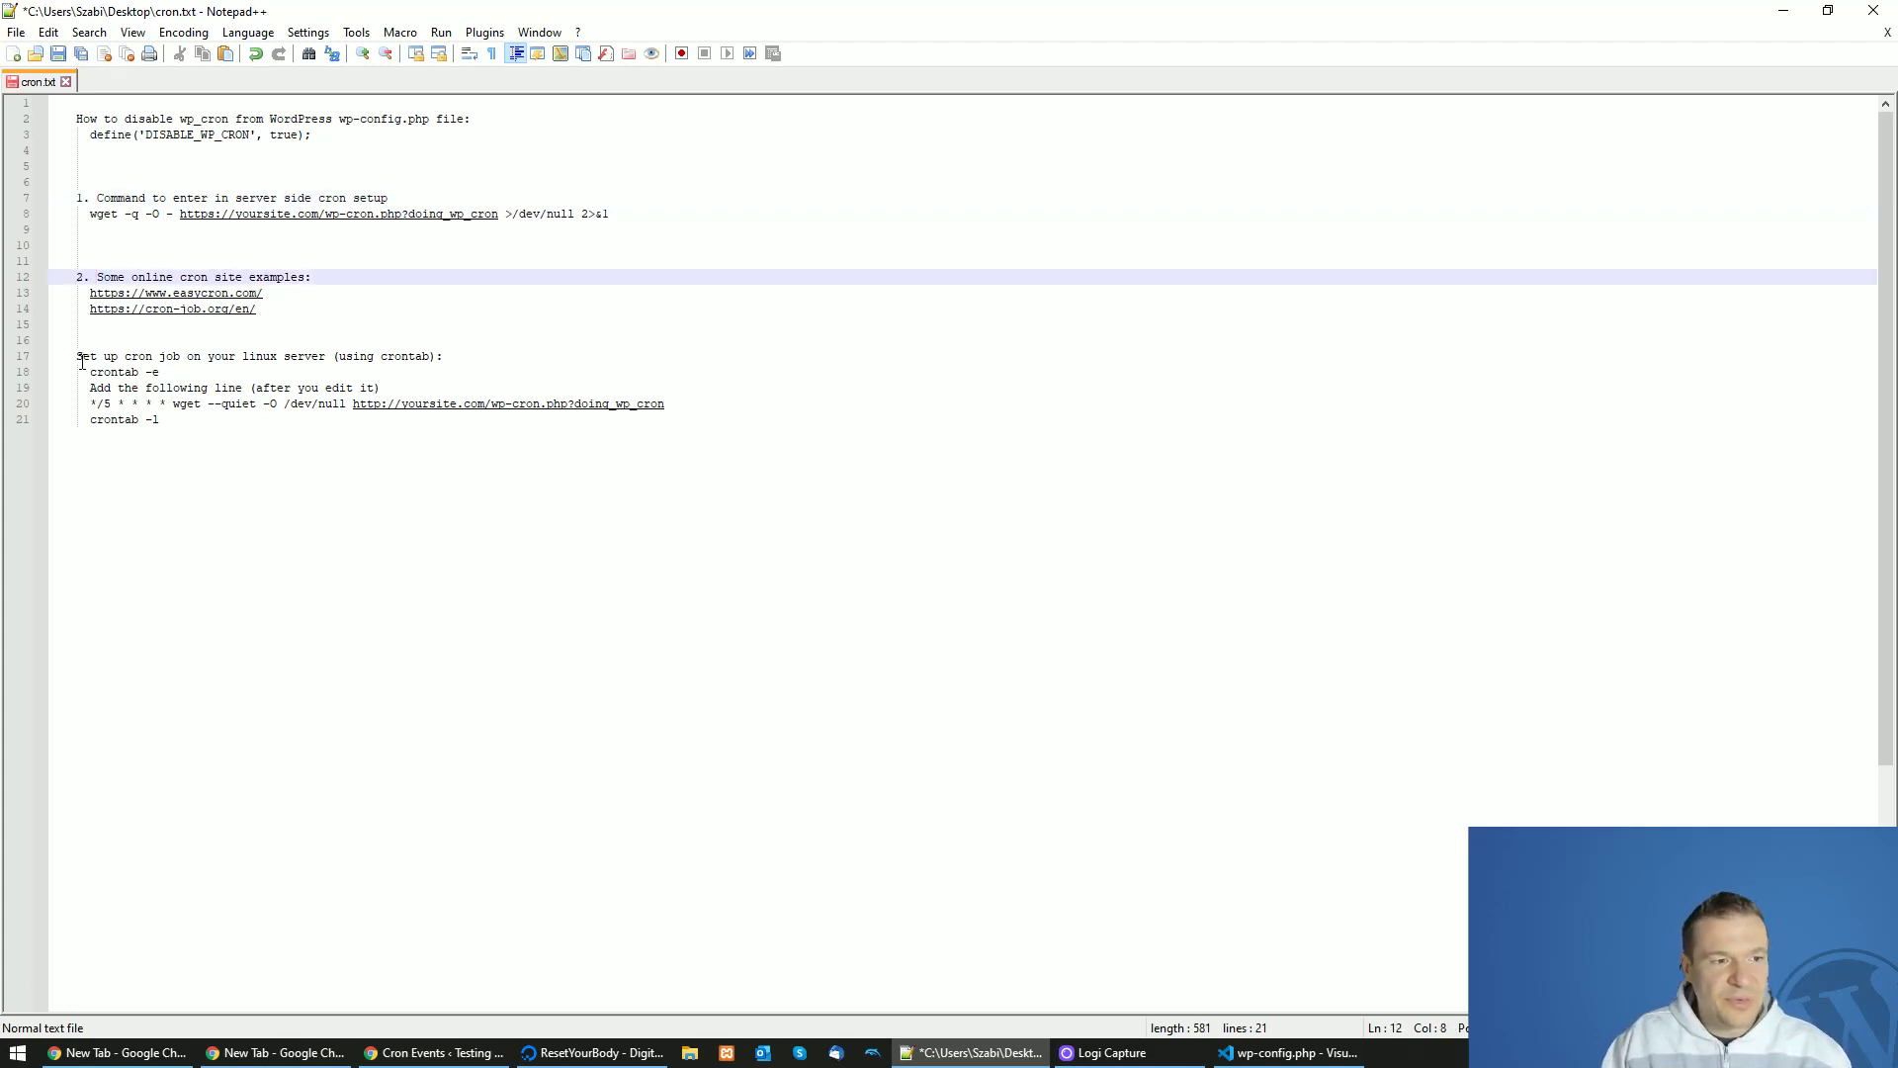
{"action": "left_click", "coordinate": [79, 356]}
{"action": "type", "text": "3."}
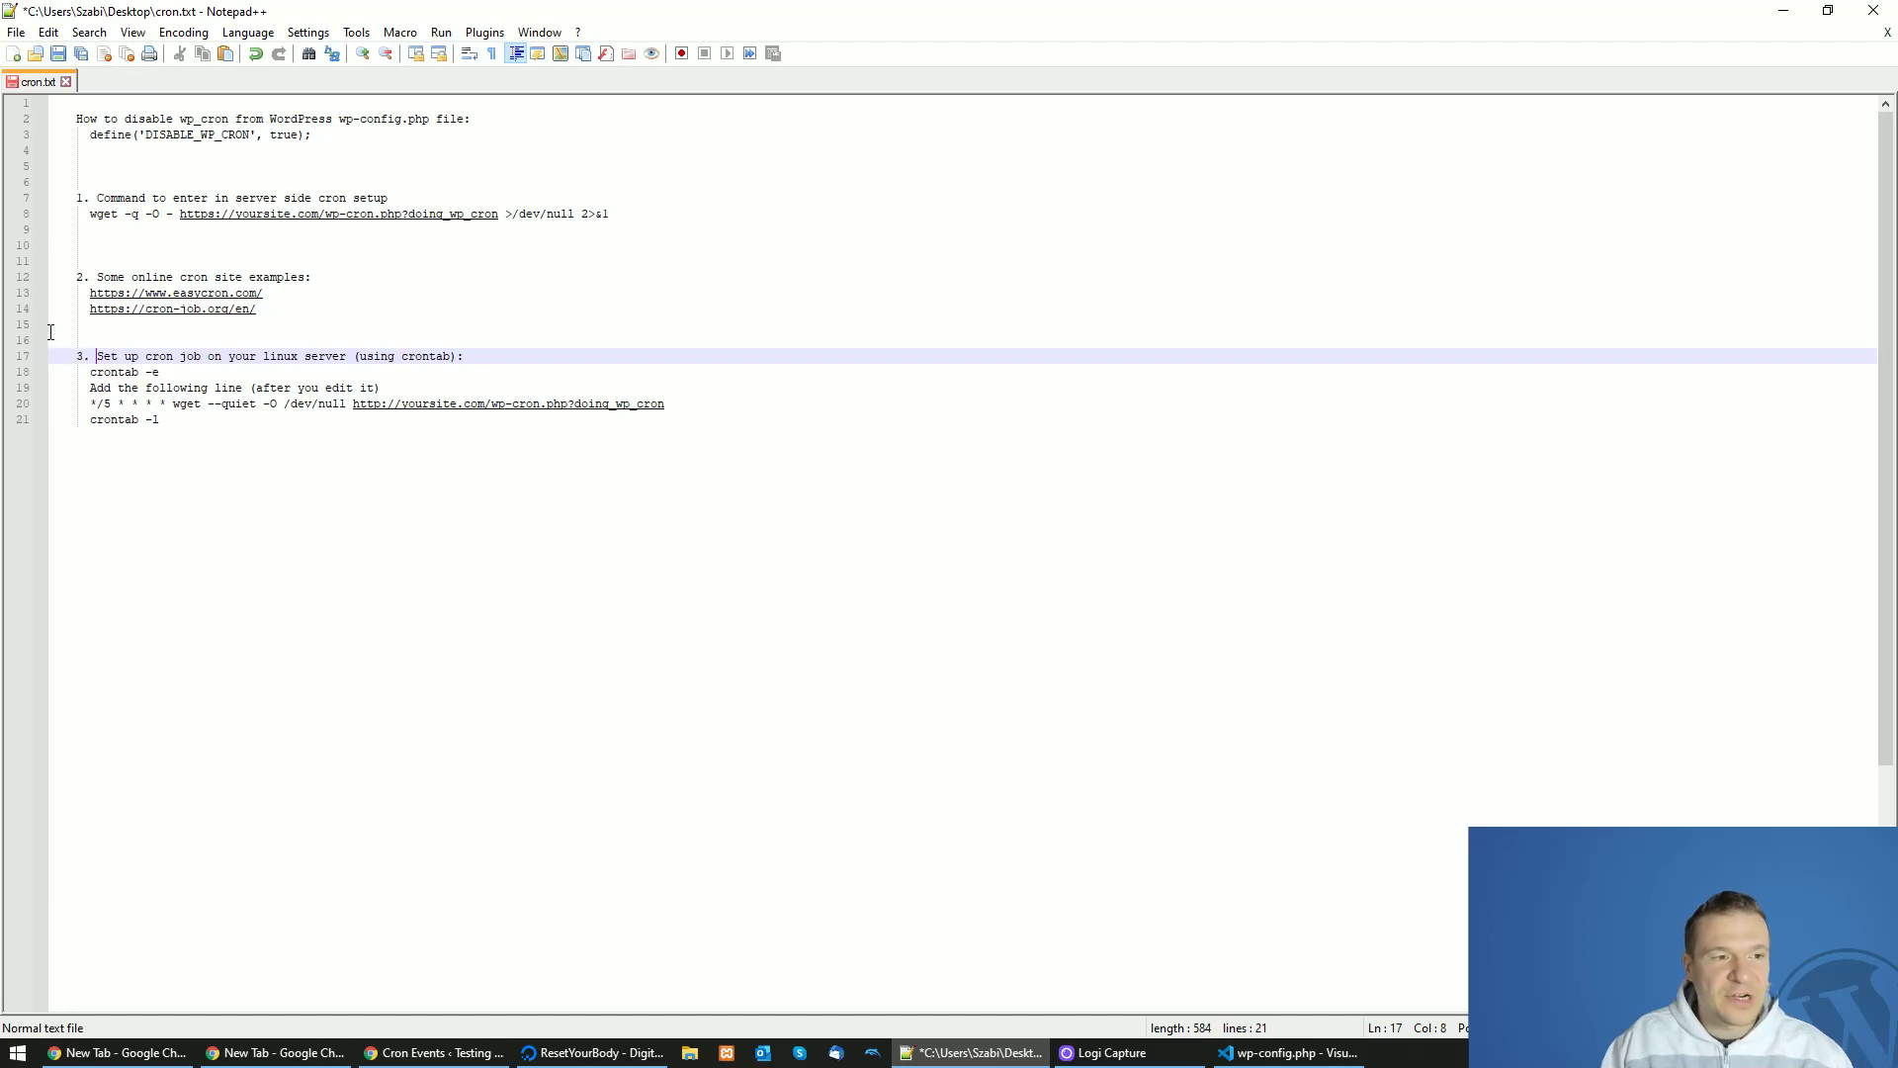
Copy the wget command line from cron.txt to the clipboard.
{"action": "left_click", "coordinate": [83, 200]}
{"action": "left_click_drag", "start_coordinate": [83, 199], "coordinate": [300, 199]}
{"action": "double_click", "coordinate": [332, 198]}
{"action": "left_click", "coordinate": [366, 198]}
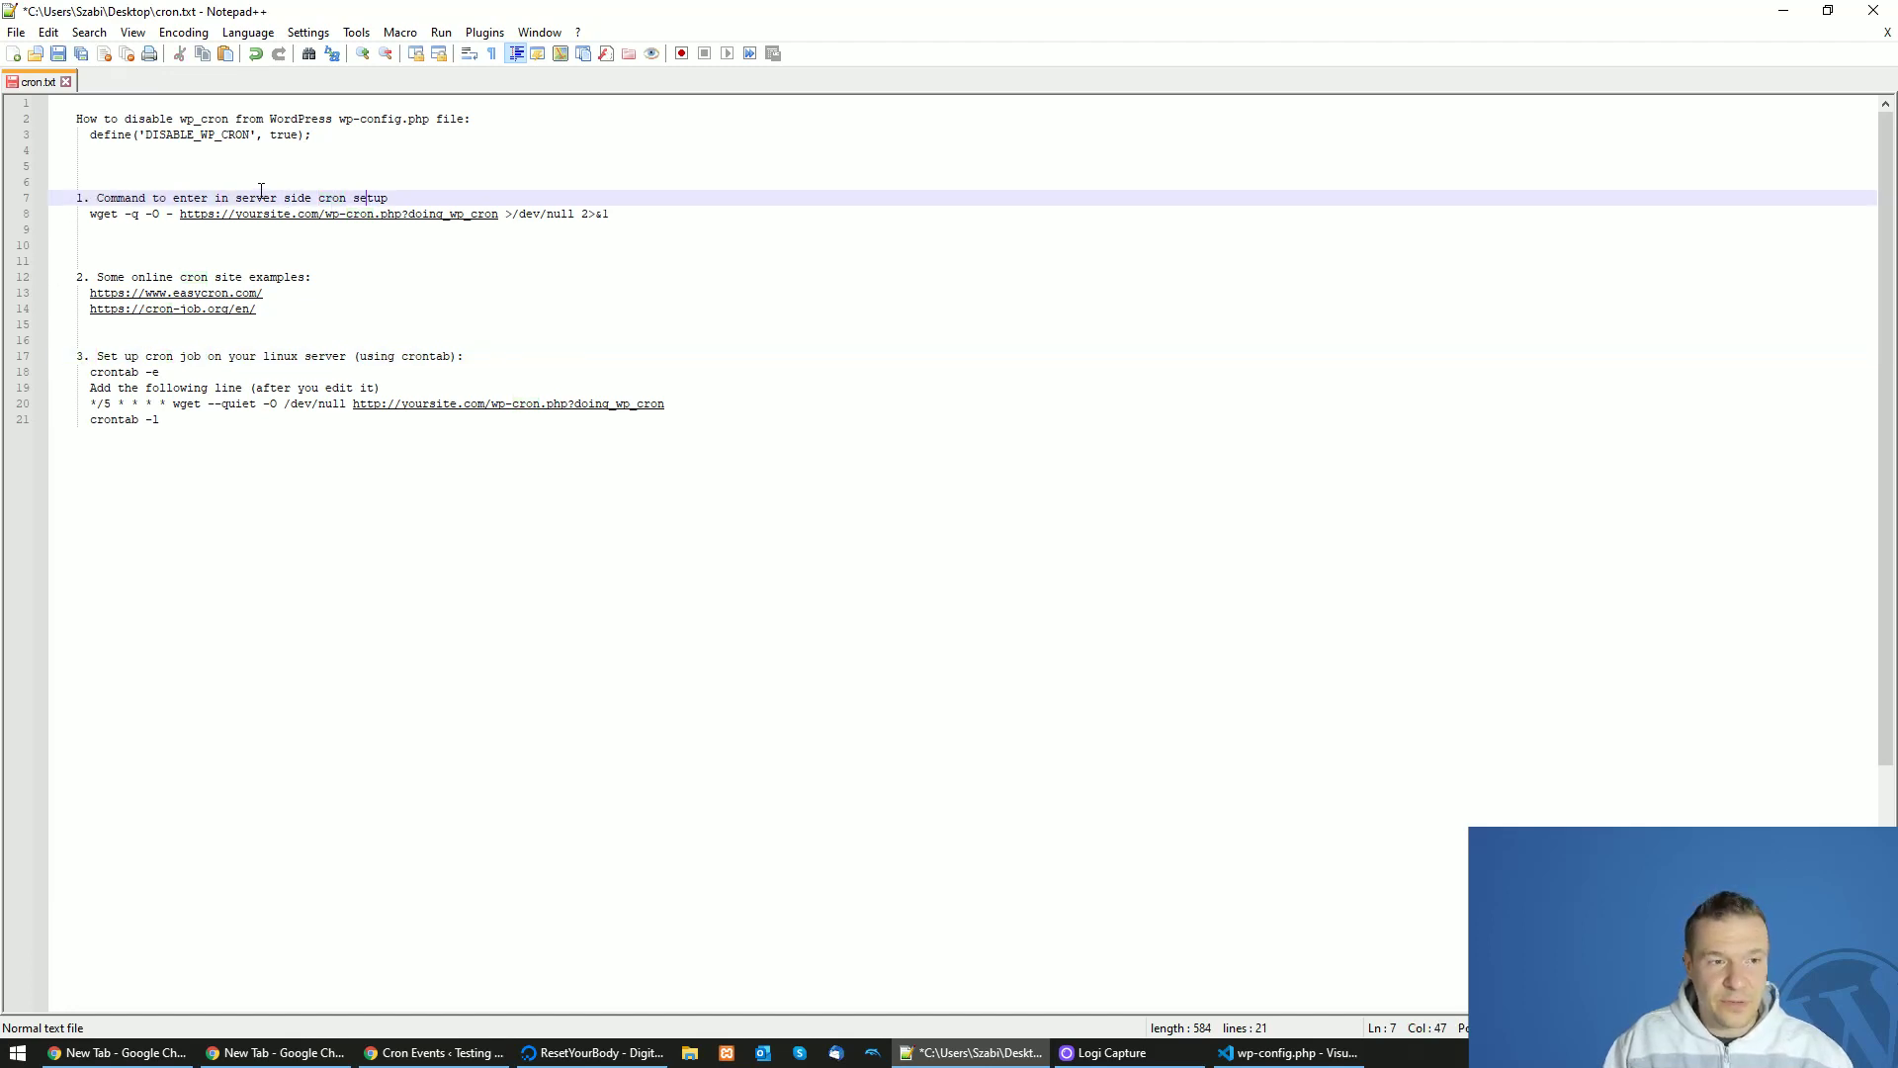
{"action": "left_click_drag", "start_coordinate": [408, 193], "coordinate": [611, 213]}
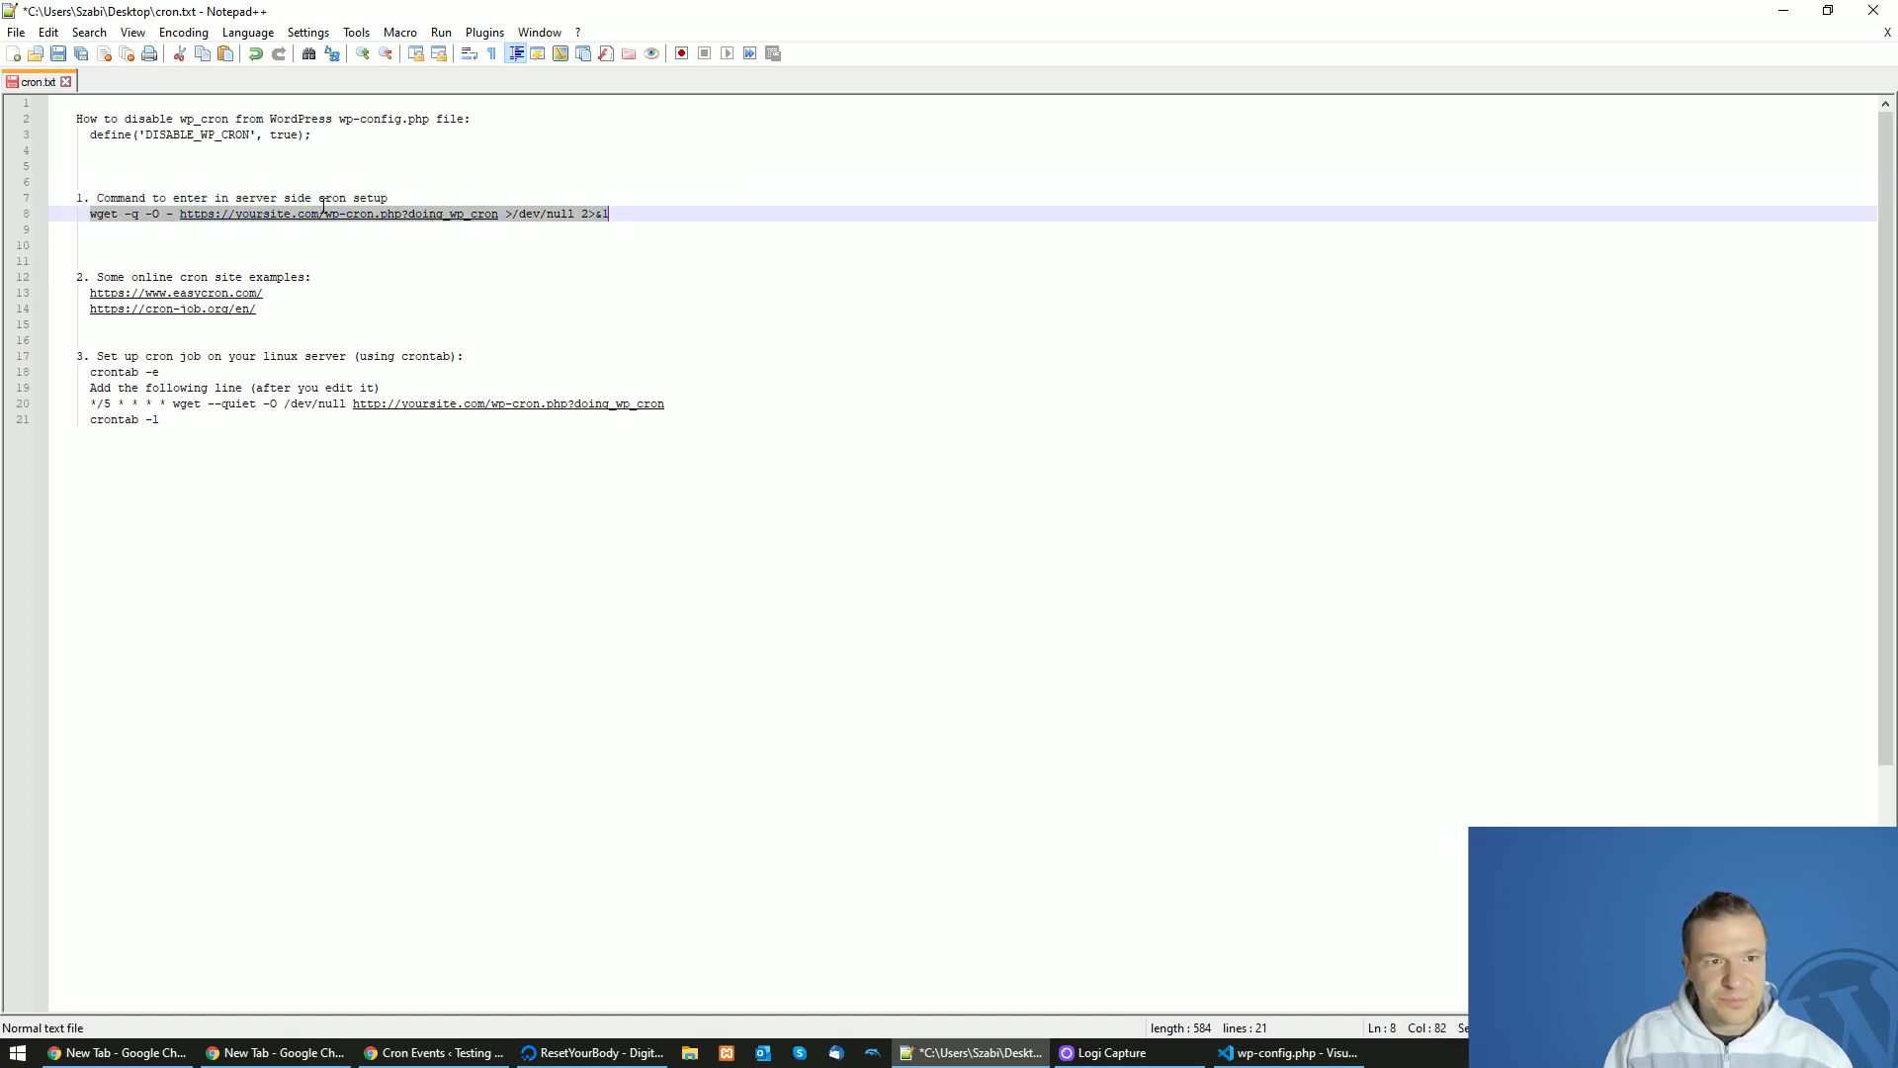
{"action": "right_click", "coordinate": [156, 212]}
{"action": "left_click", "coordinate": [188, 245]}
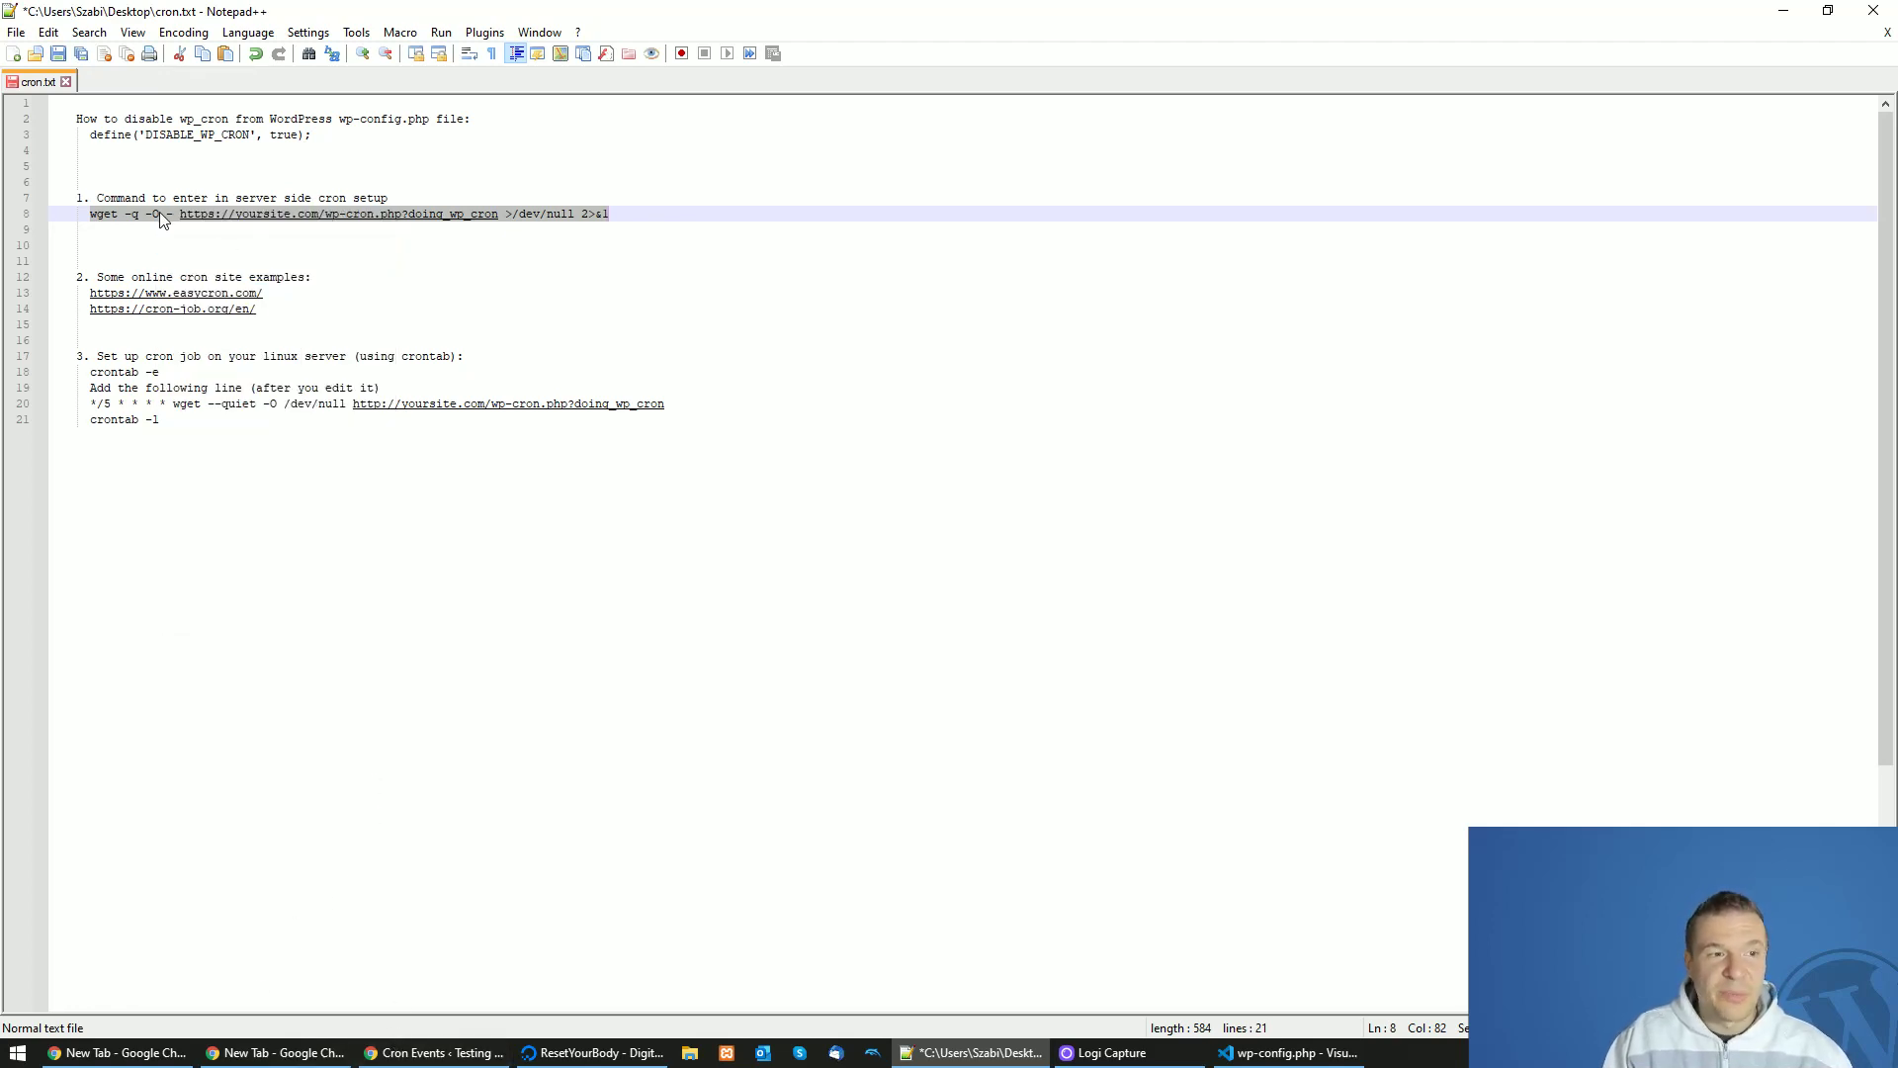
{"action": "right_click", "coordinate": [316, 215]}
{"action": "left_click", "coordinate": [341, 244]}
{"action": "left_click", "coordinate": [442, 1054]}
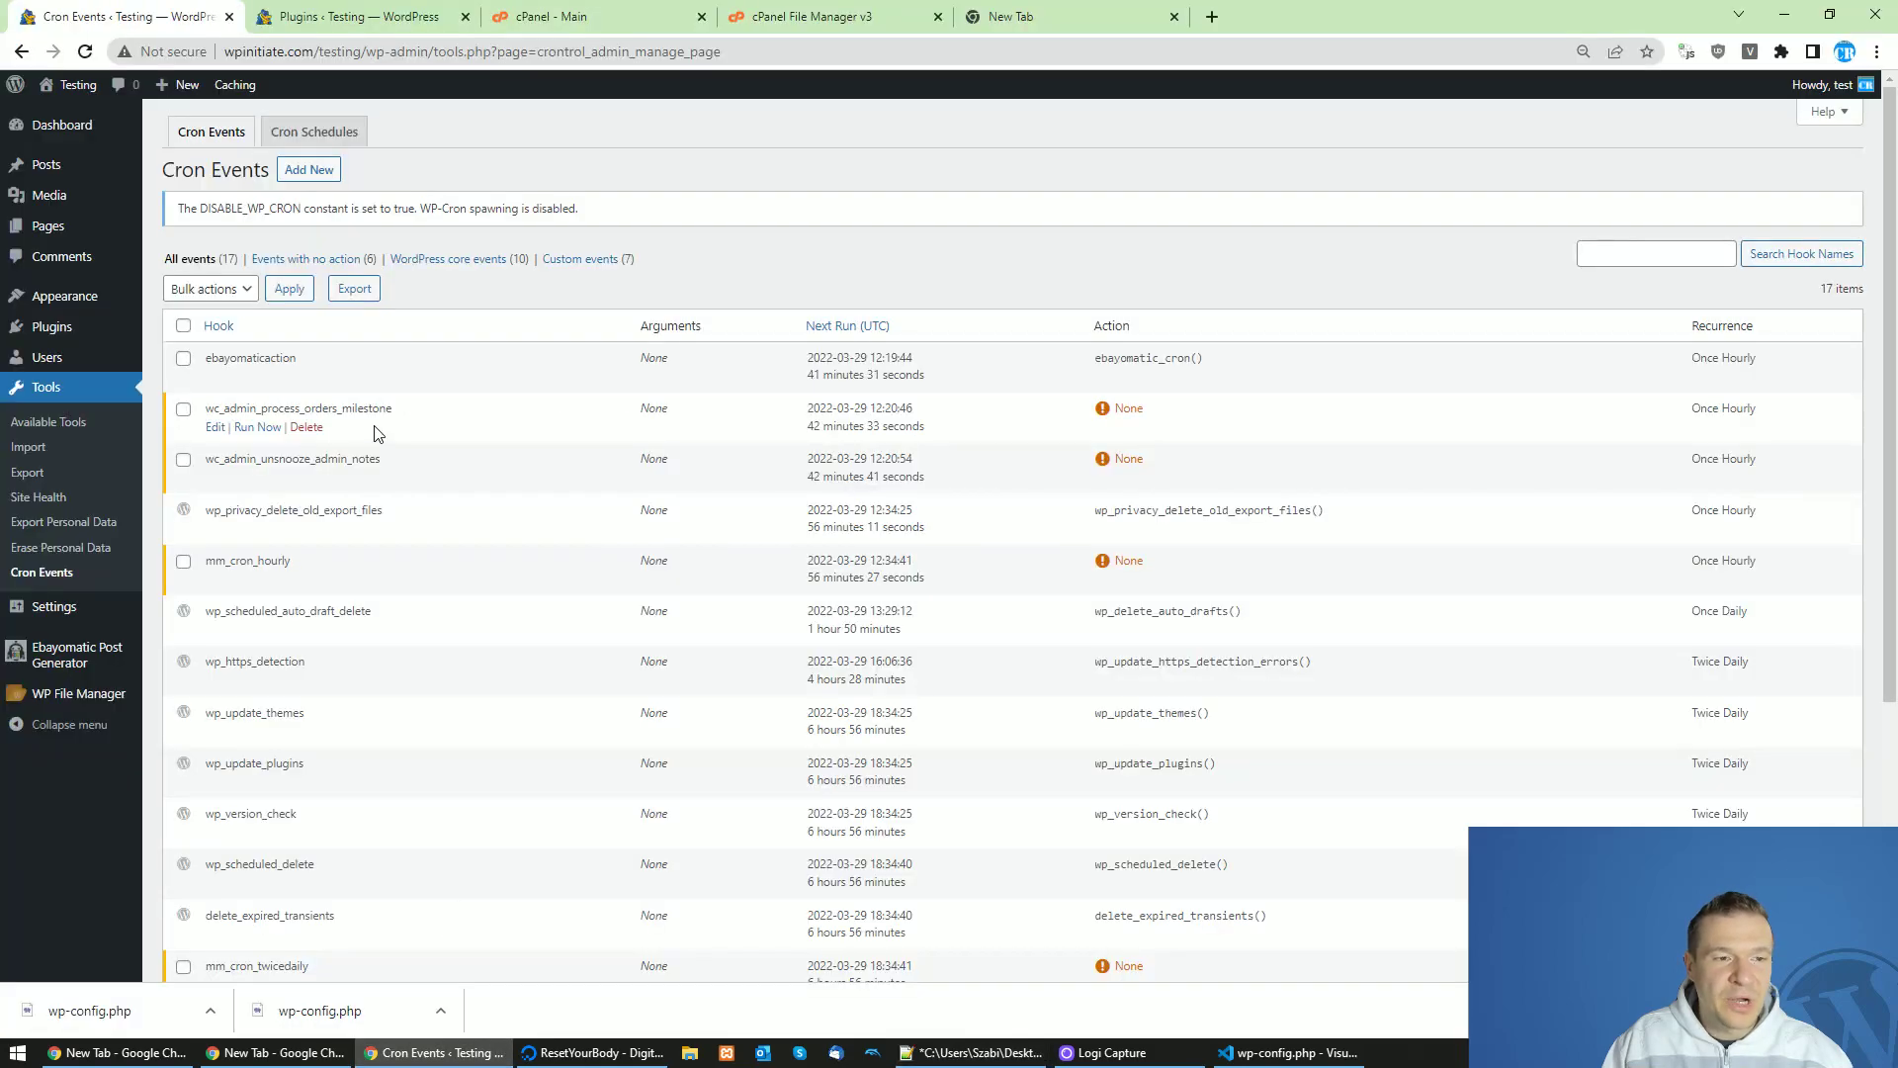
Find cron on the cPanel main page and open Cron Jobs under Advanced.
{"action": "left_click", "coordinate": [633, 14]}
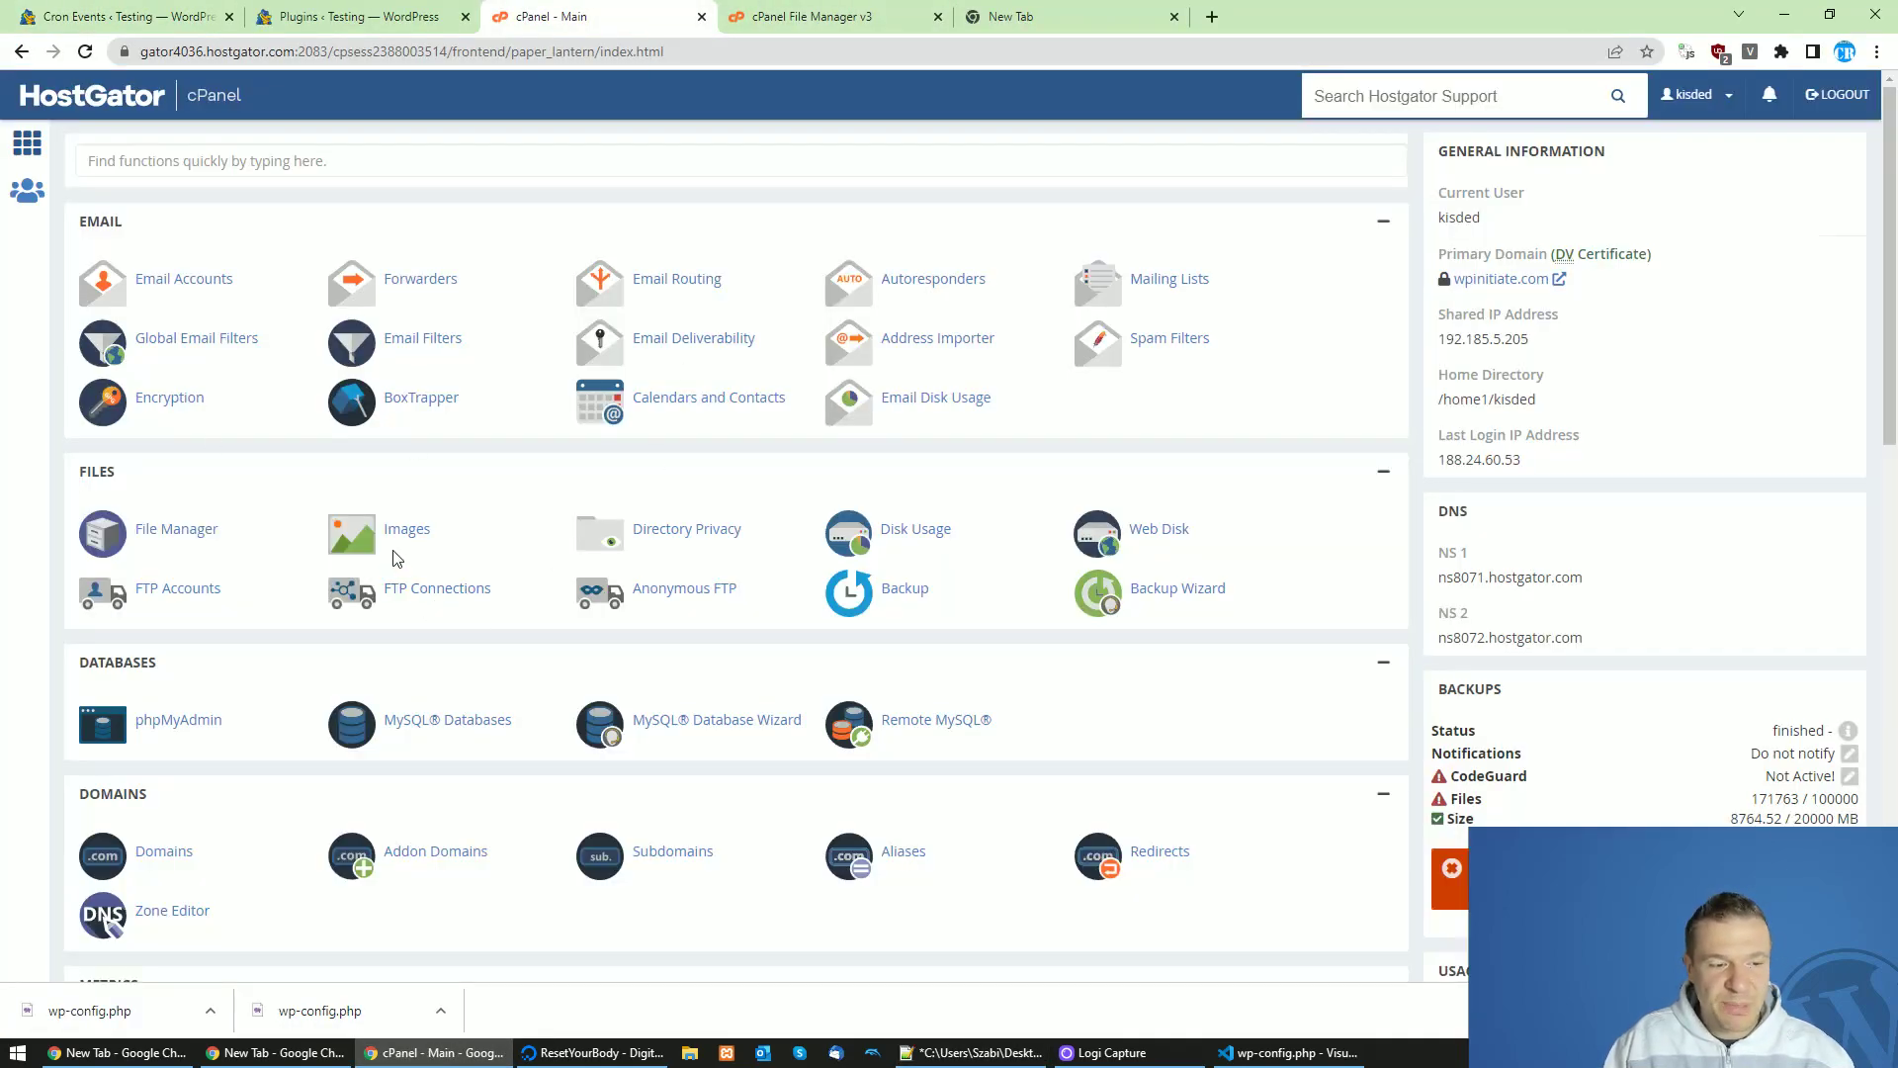
{"action": "scroll", "coordinate": [393, 555], "scroll_direction": "down", "scroll_amount": 9}
{"action": "scroll", "coordinate": [202, 489], "scroll_direction": "down", "scroll_amount": 3}
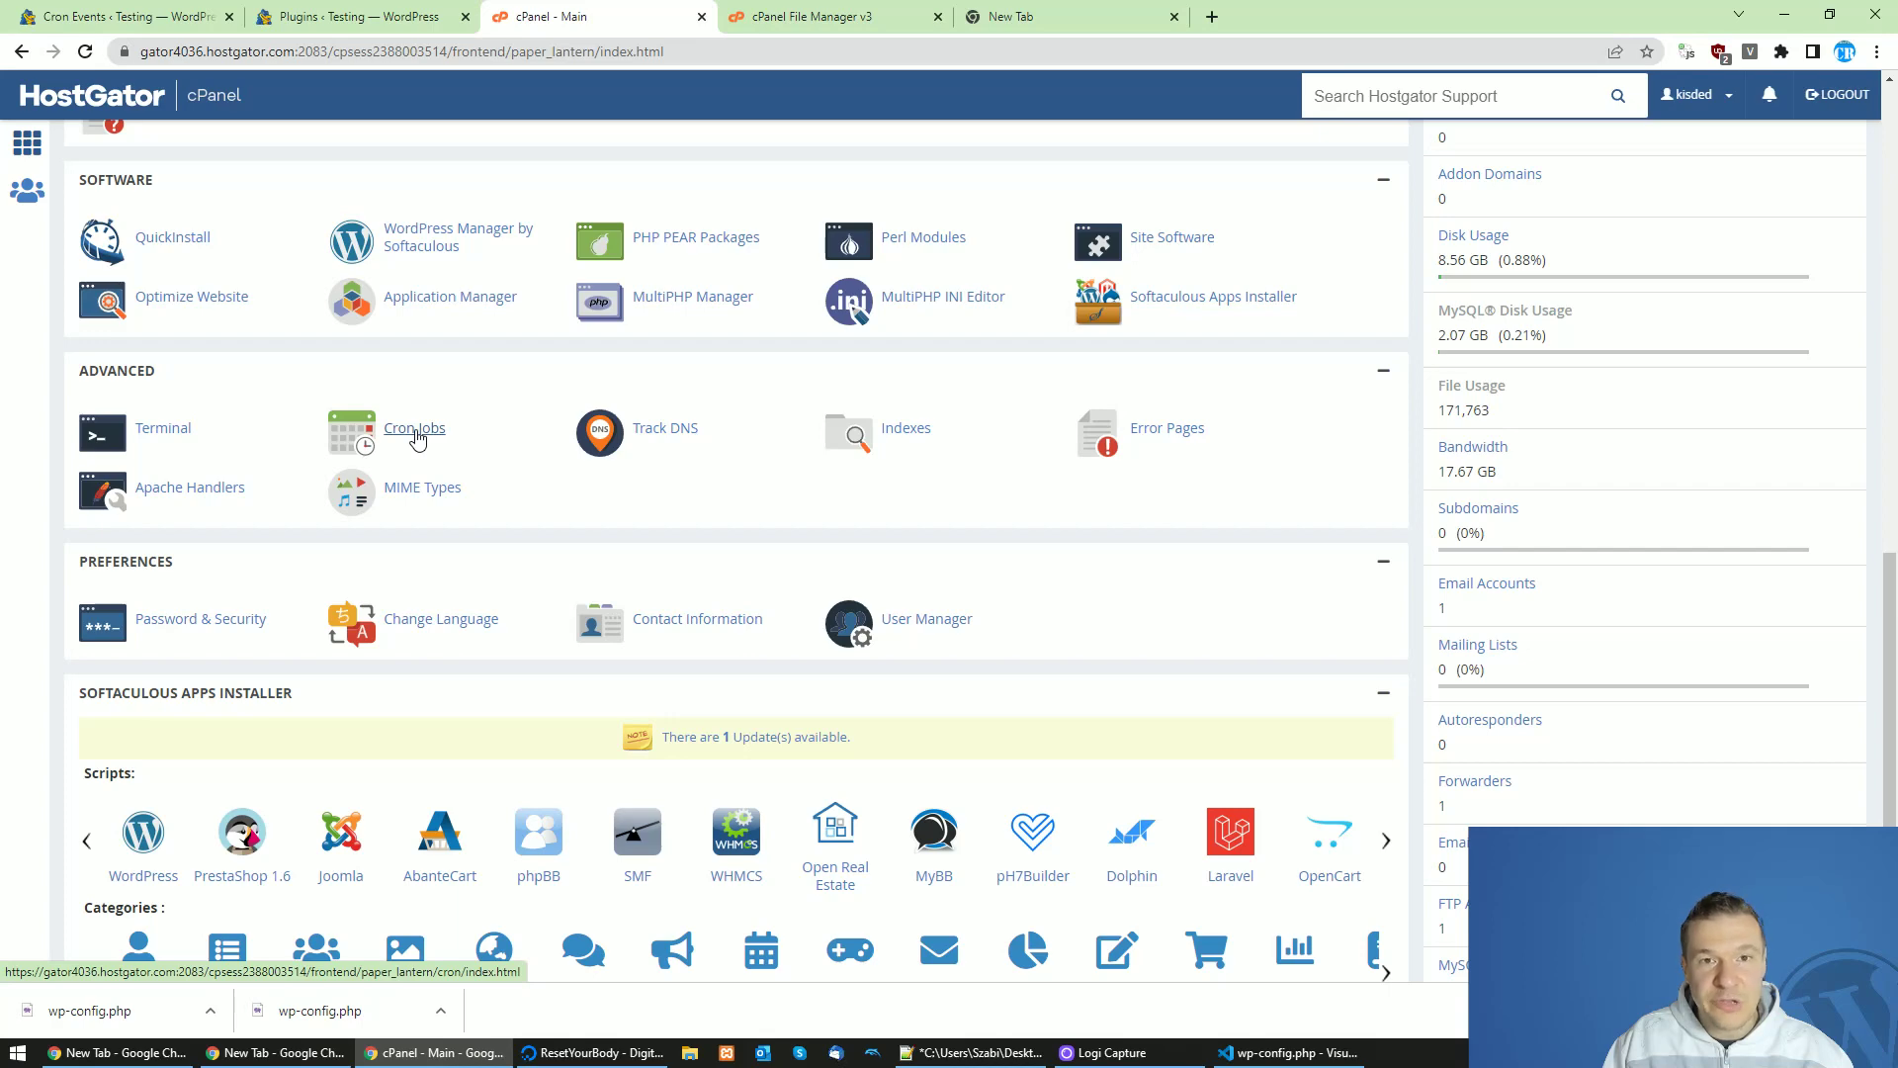
{"action": "key", "text": "ctrl+f"}
{"action": "type", "text": "cr"}
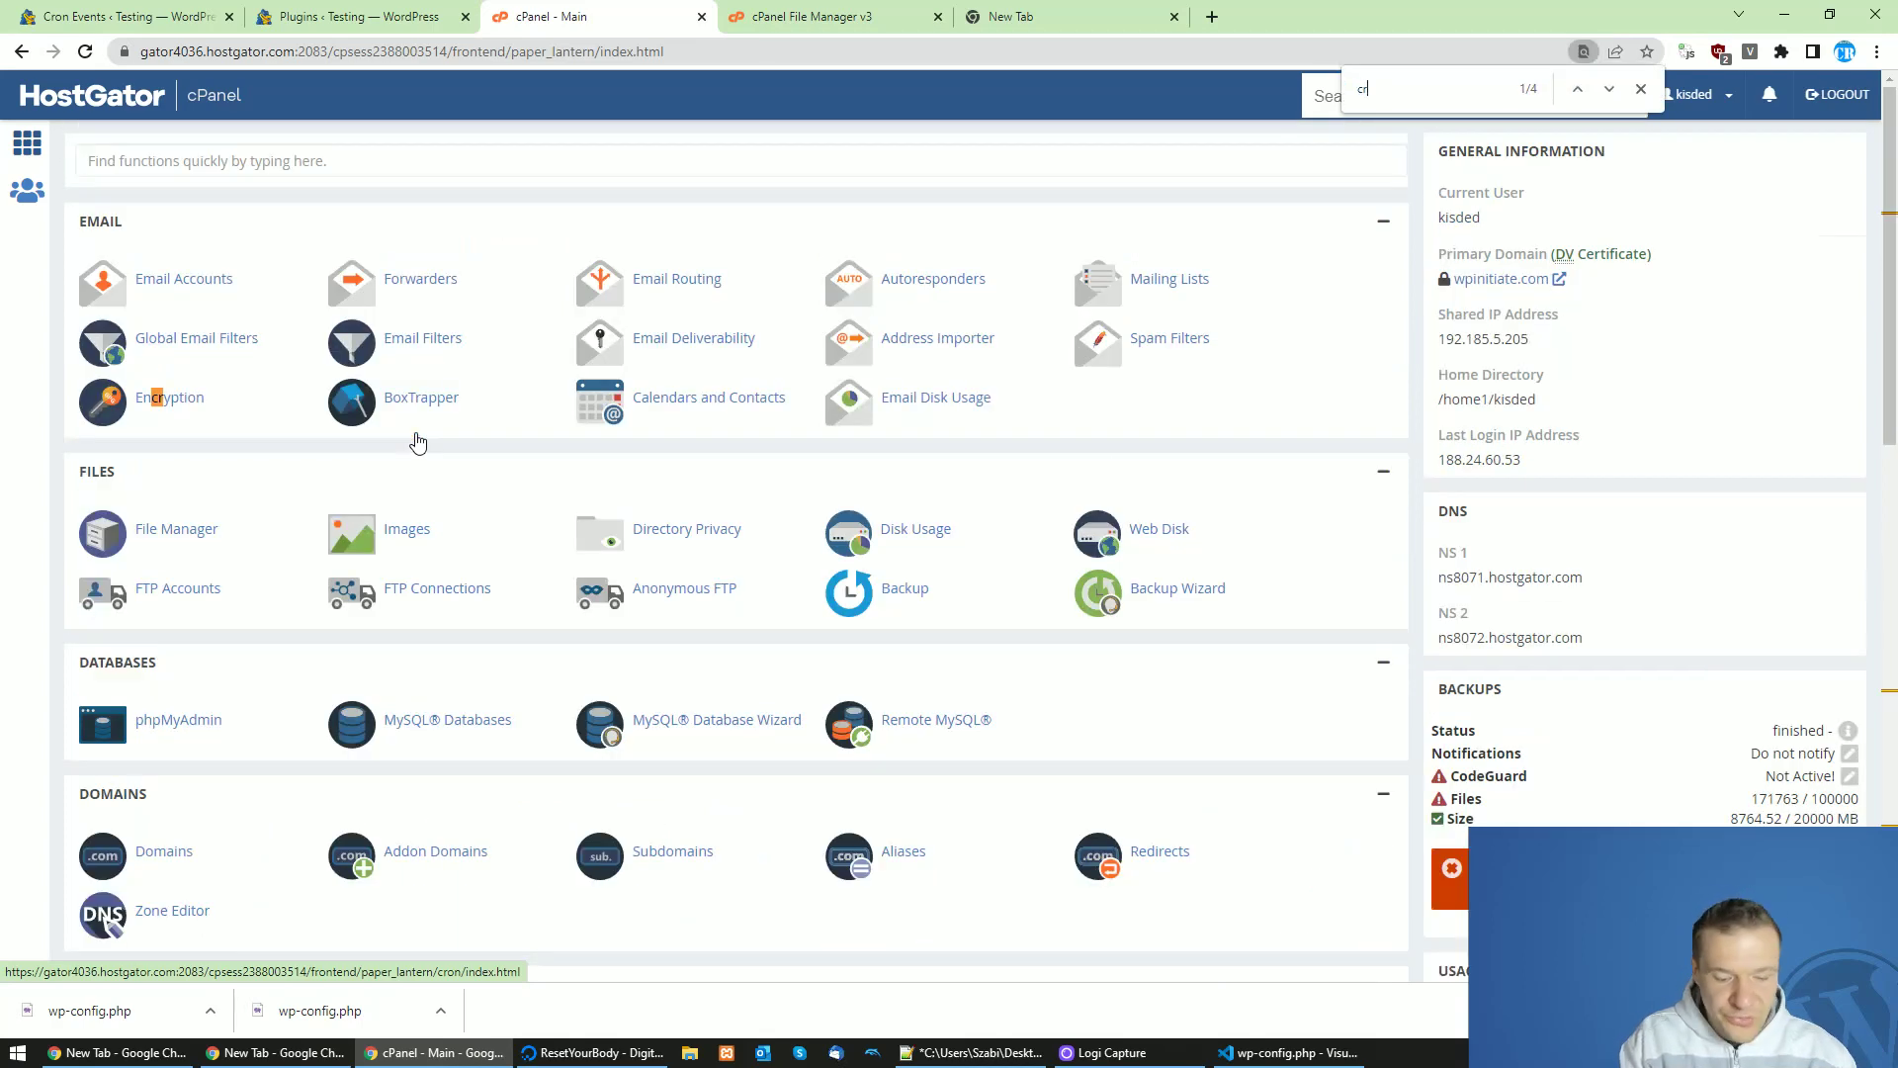
{"action": "type", "text": "son"}
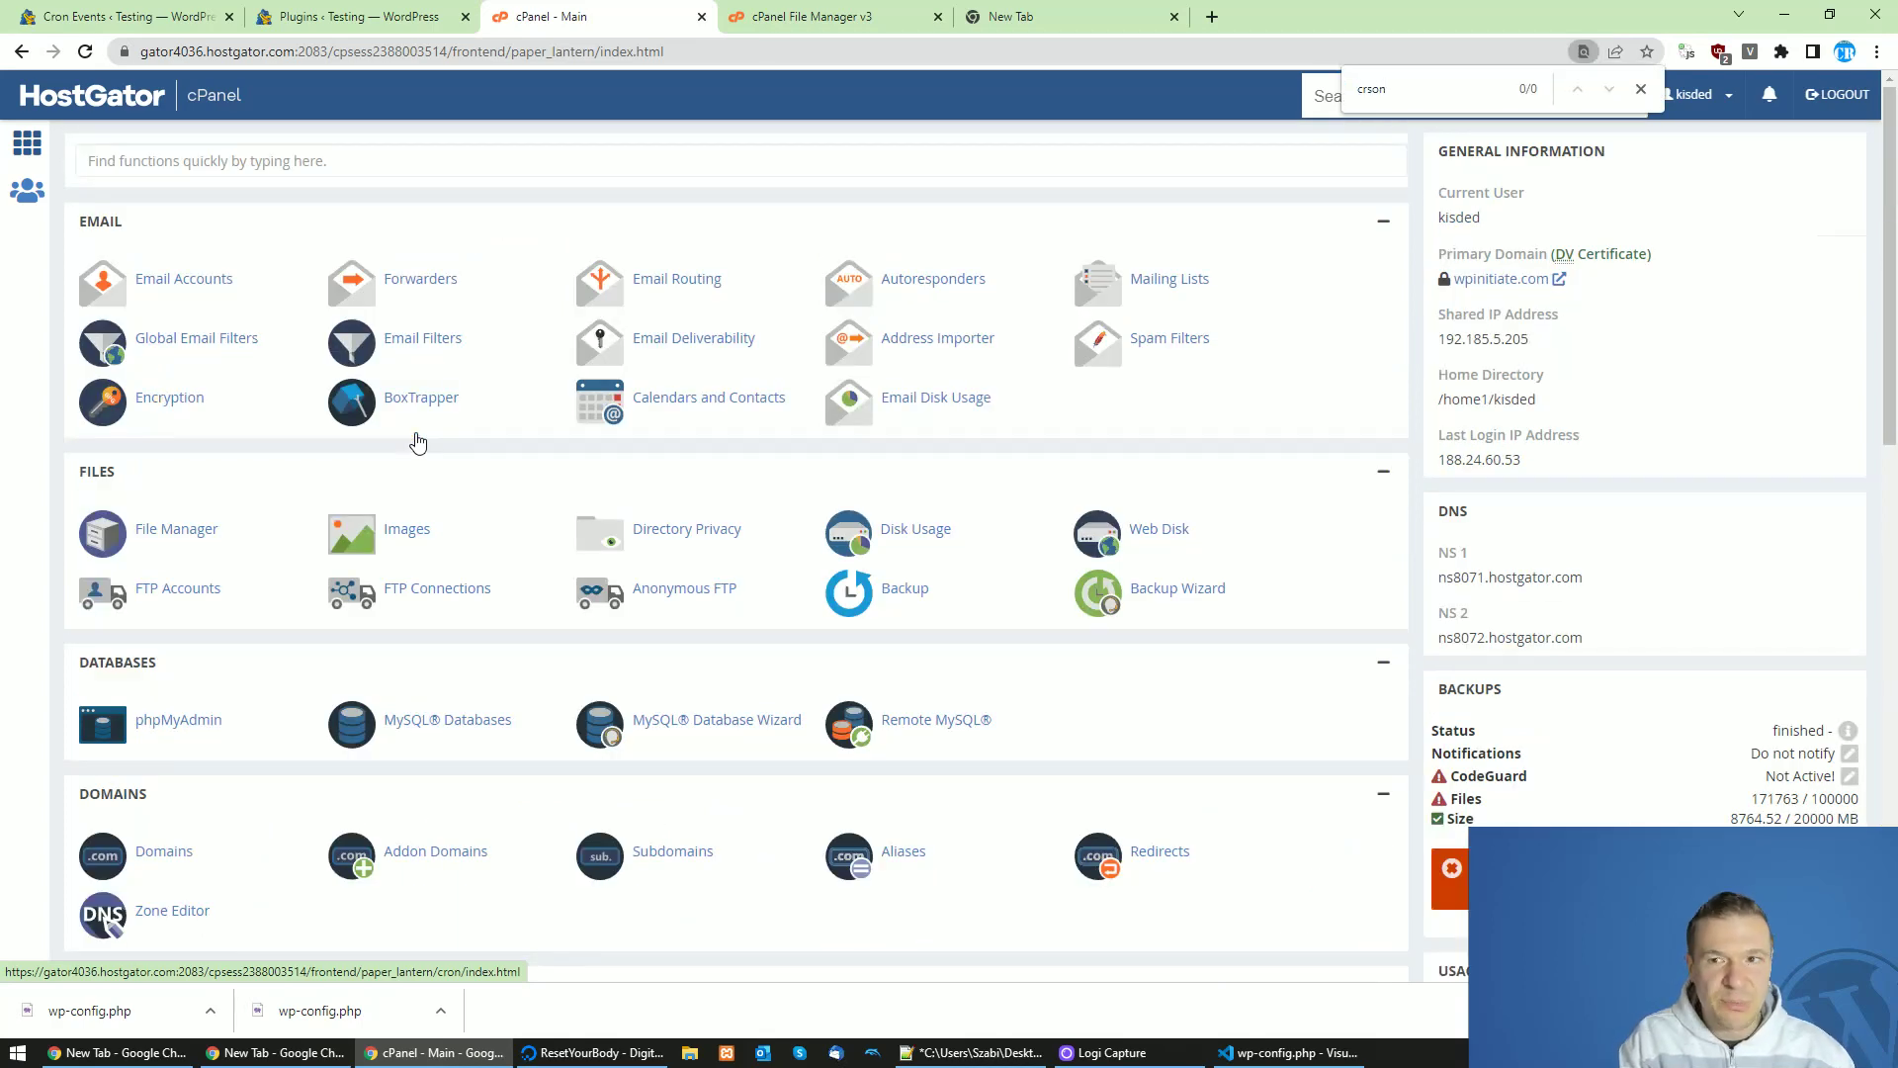
{"action": "type", "text": "on"}
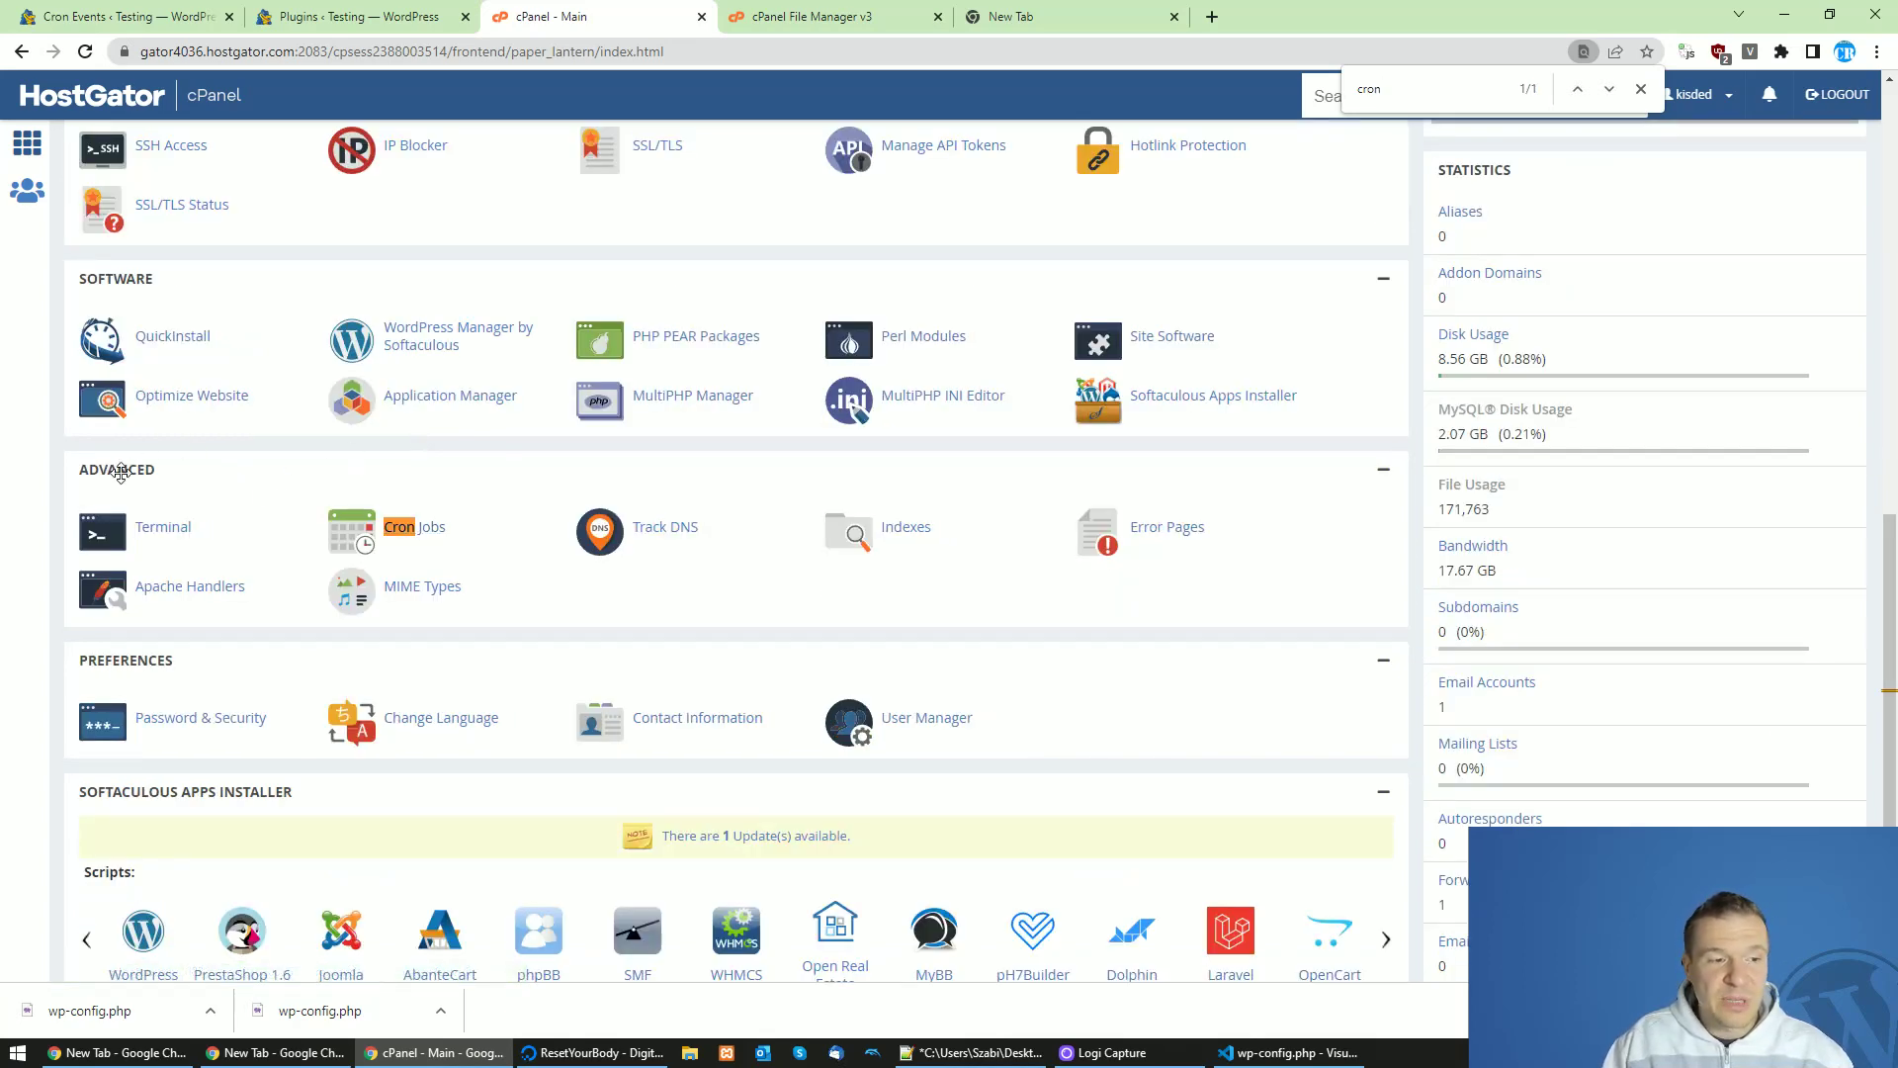
{"action": "left_click", "coordinate": [420, 537]}
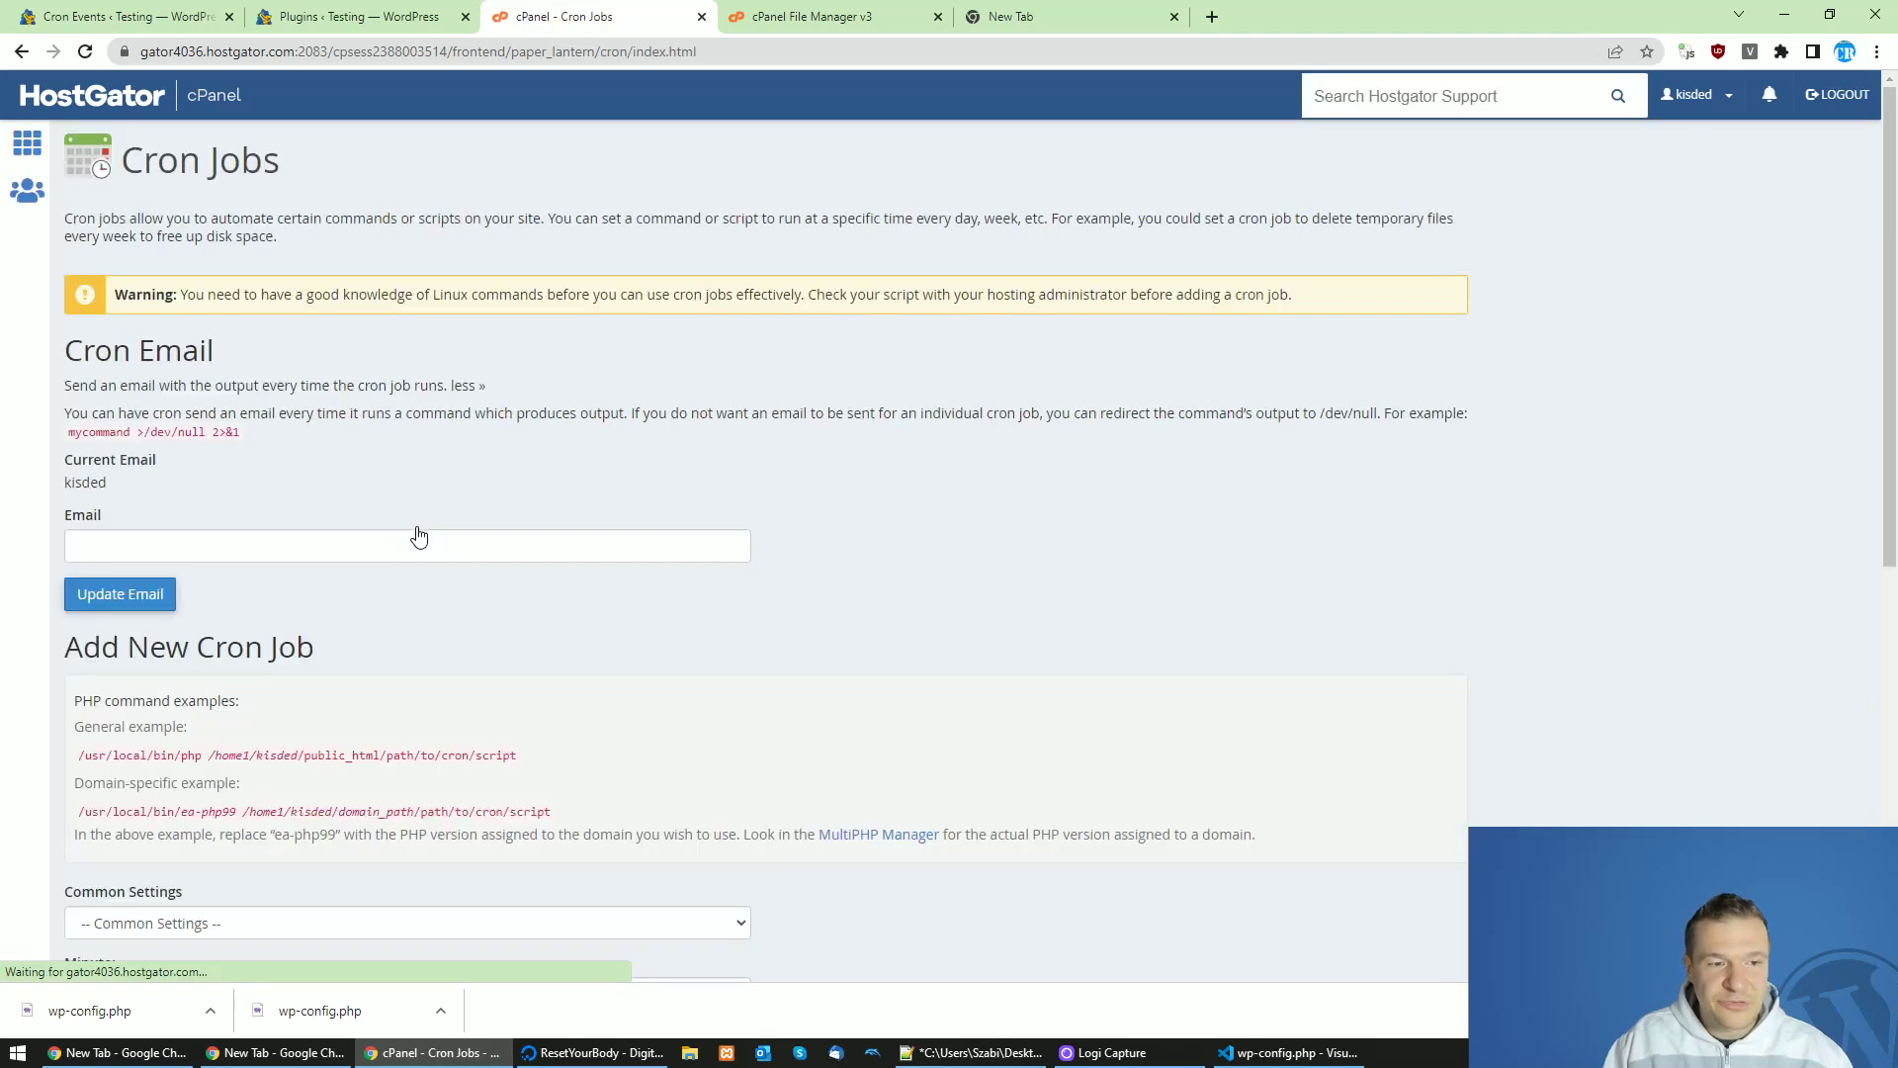
Schedule the new cron job once per hour and paste the wget command into Command.
{"action": "scroll", "coordinate": [193, 471], "scroll_direction": "down", "scroll_amount": 3}
{"action": "scroll", "coordinate": [193, 469], "scroll_direction": "down", "scroll_amount": 3}
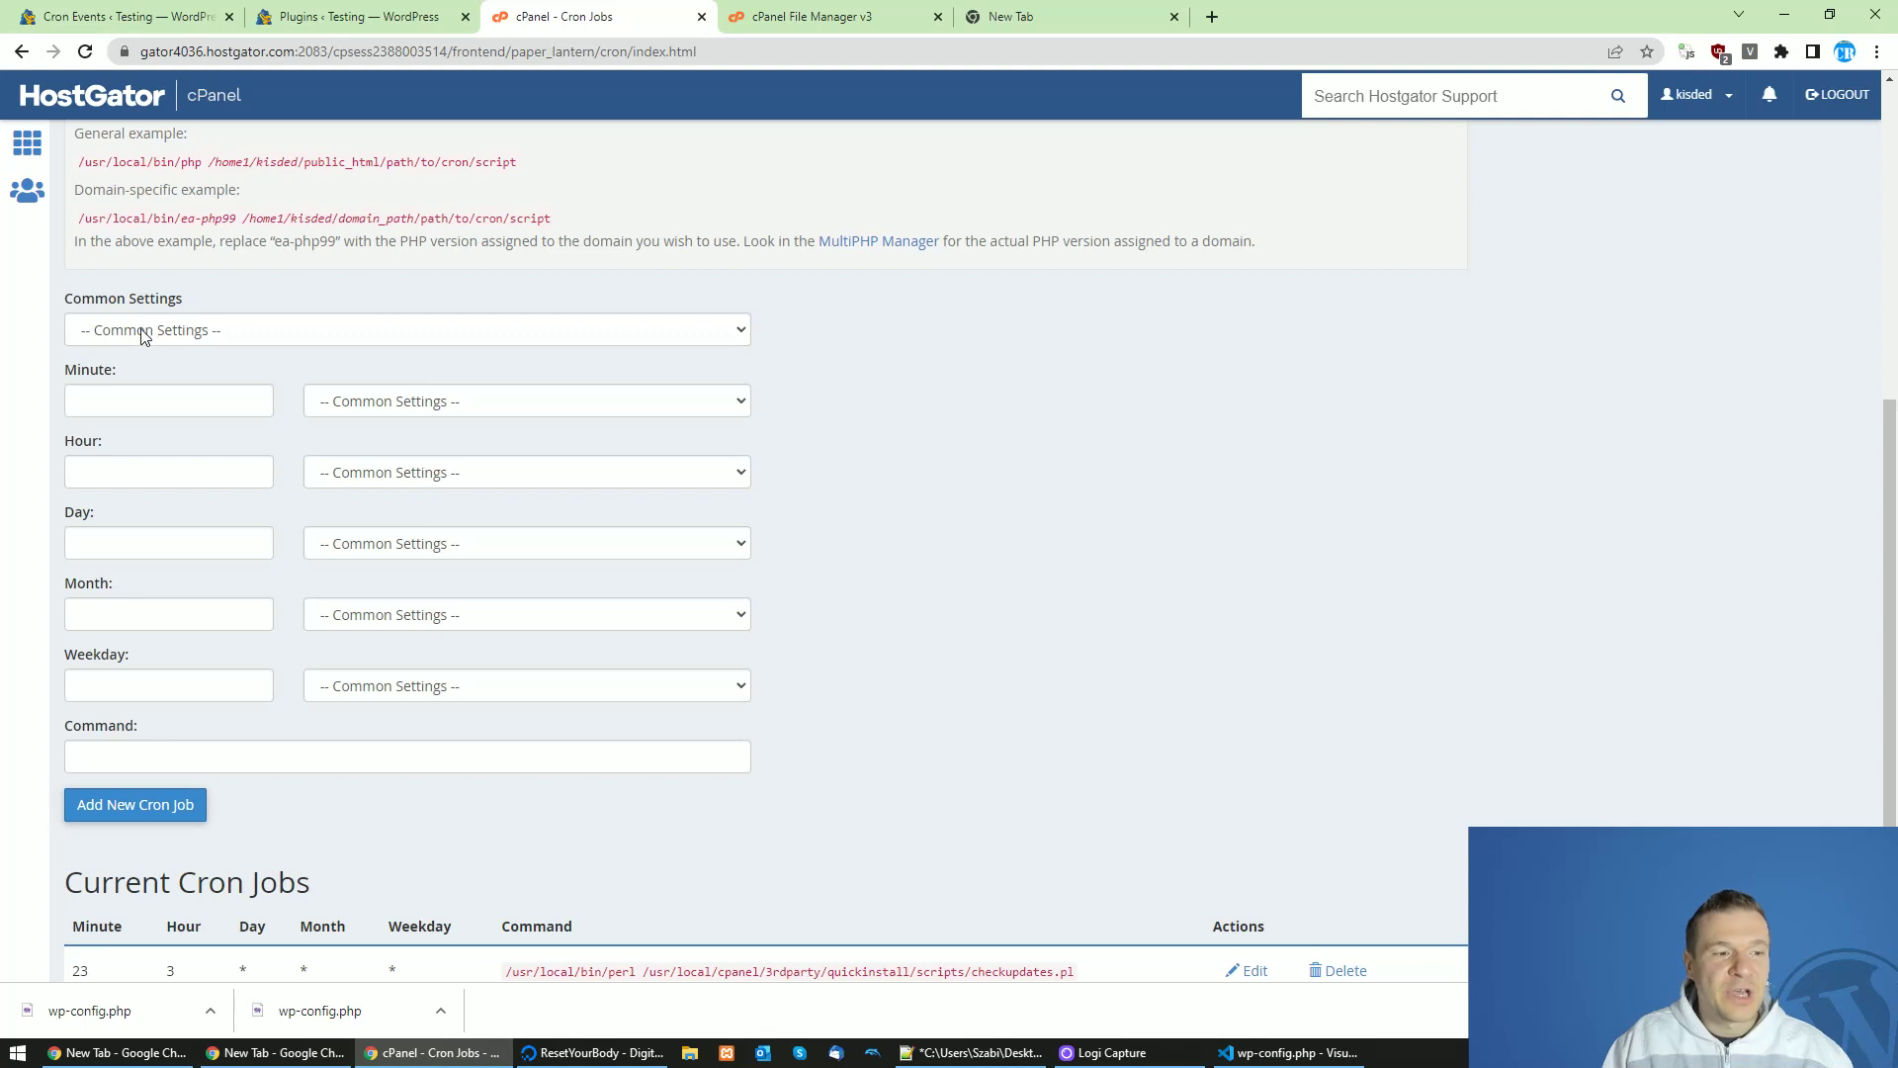
{"action": "left_click", "coordinate": [157, 330]}
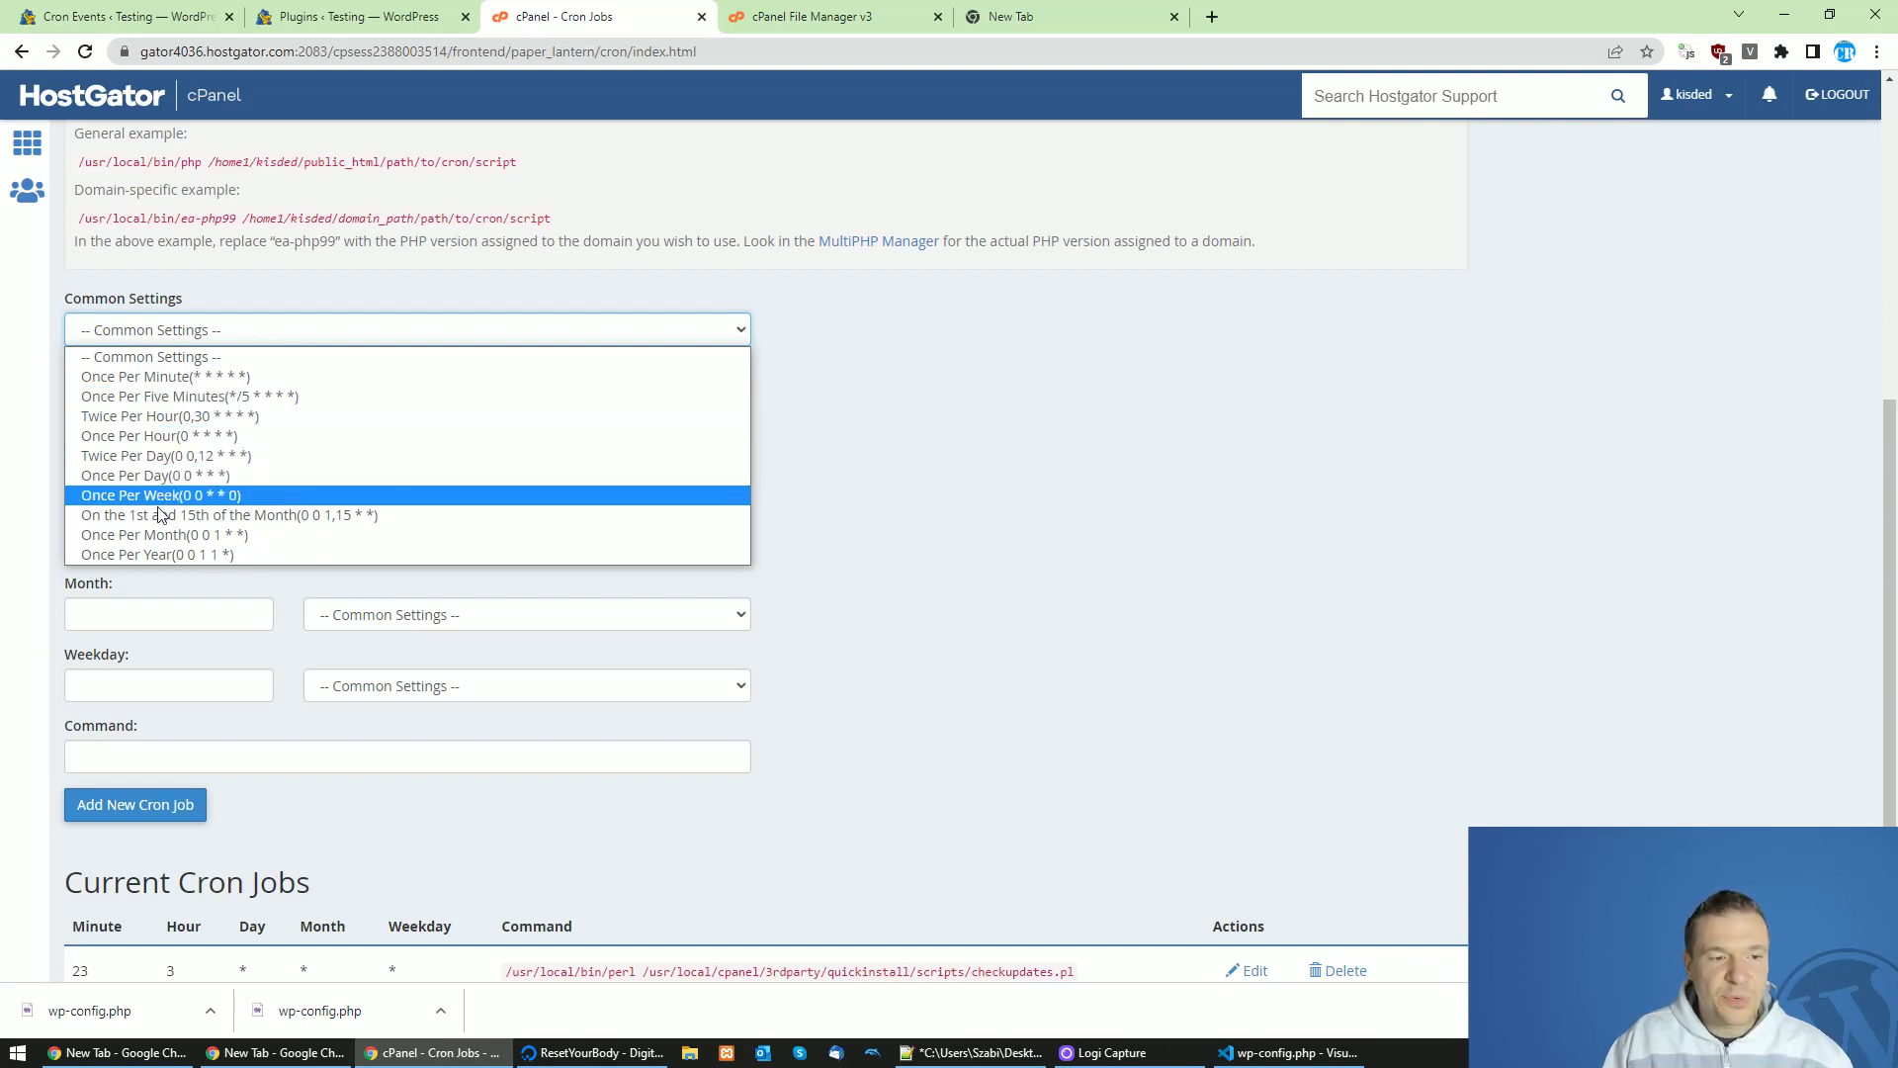
{"action": "left_click", "coordinate": [115, 437]}
{"action": "scroll", "coordinate": [110, 405], "scroll_direction": "down", "scroll_amount": 2}
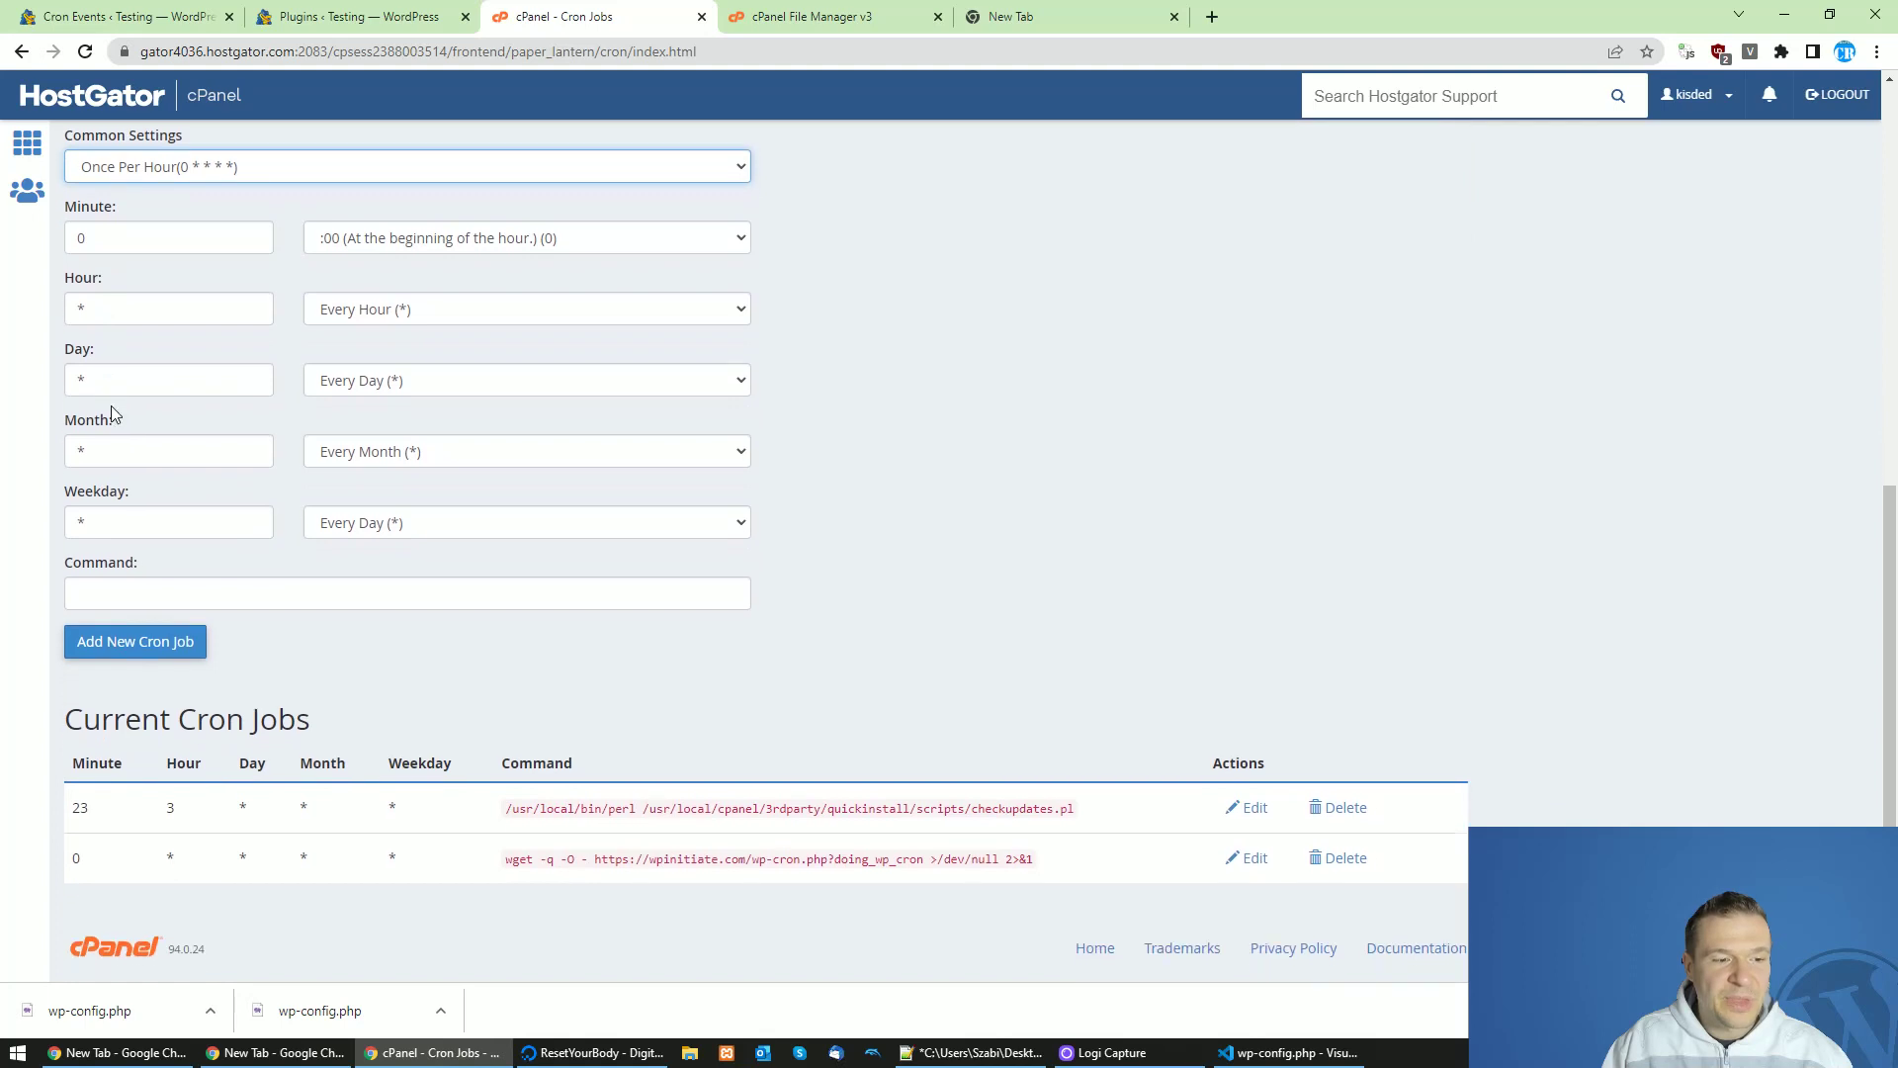
{"action": "left_click", "coordinate": [114, 595]}
{"action": "type", "text": "wget -q -O - https://yoursite.com/wp-cron.php?doing_wp_cron >/dev/null 2>&1"}
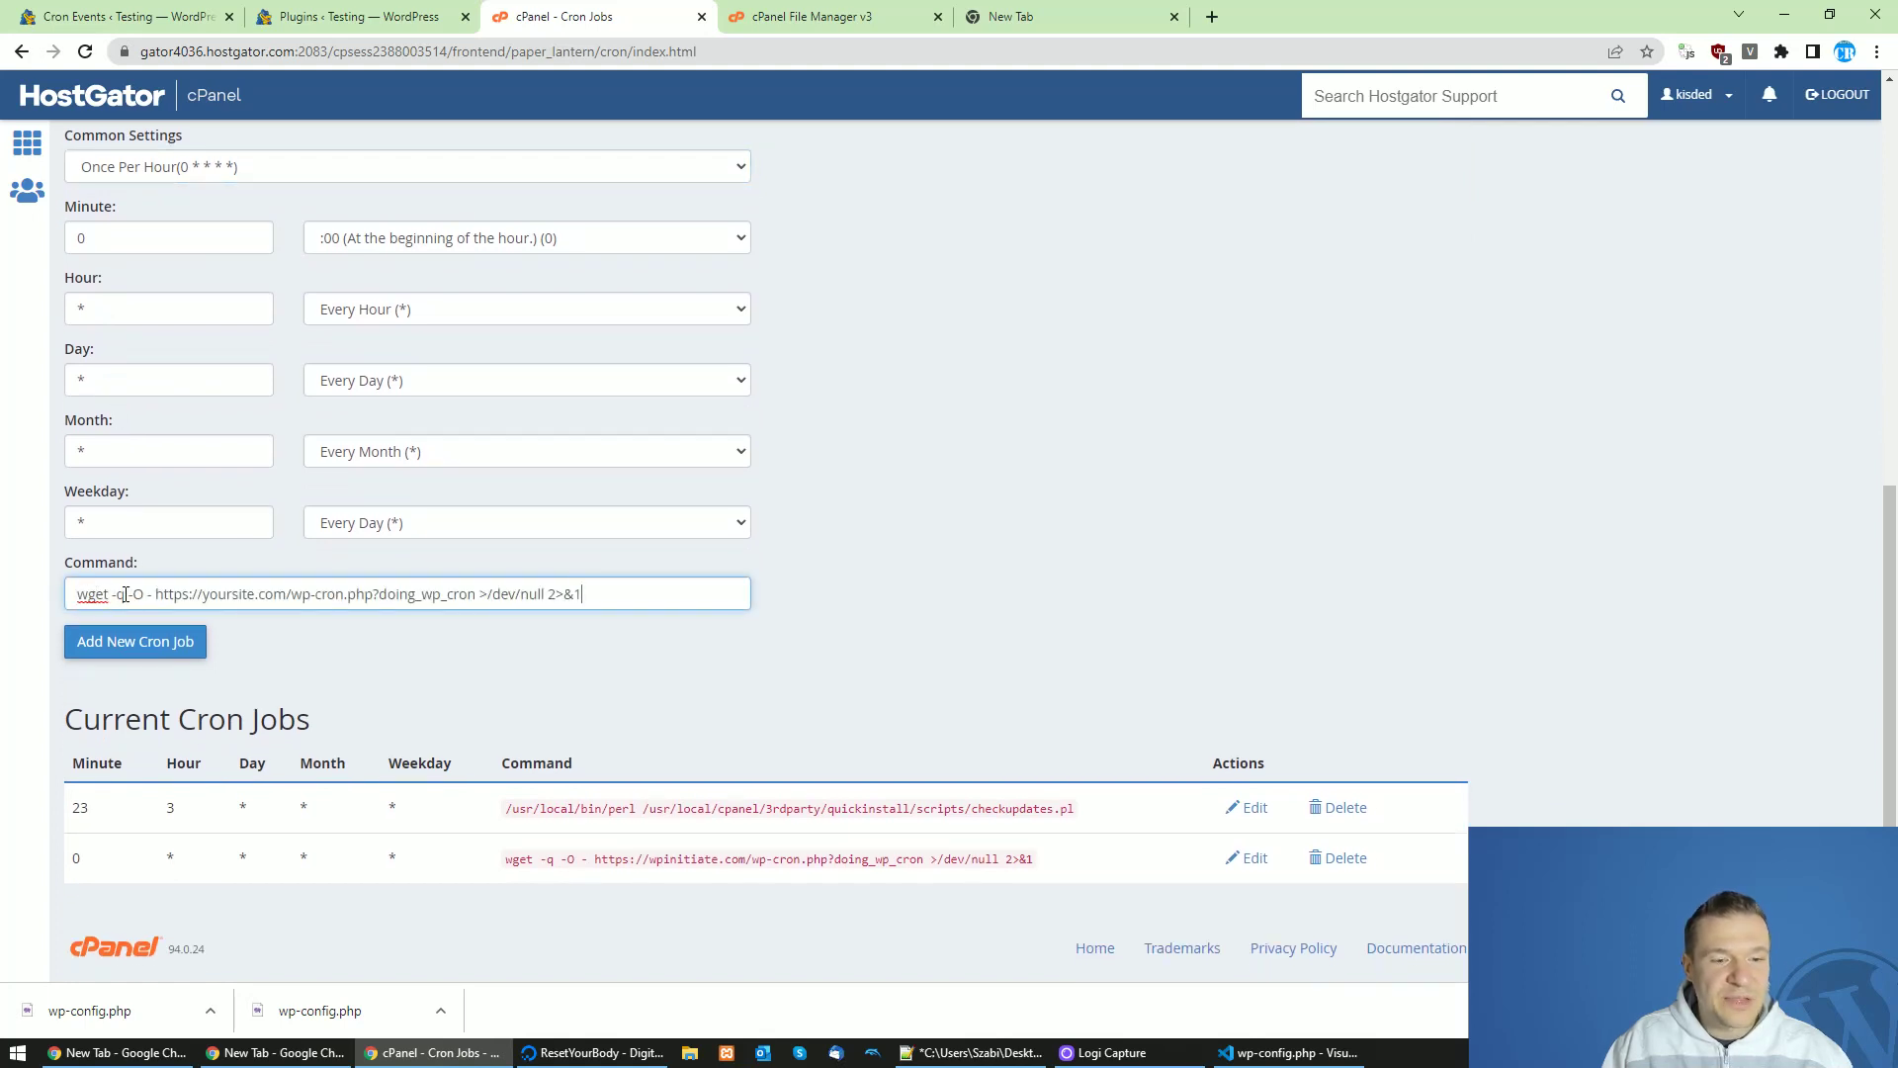
Replace yoursite.com in the command with the site address wpinitiate.com/testing.
{"action": "left_click", "coordinate": [944, 1055]}
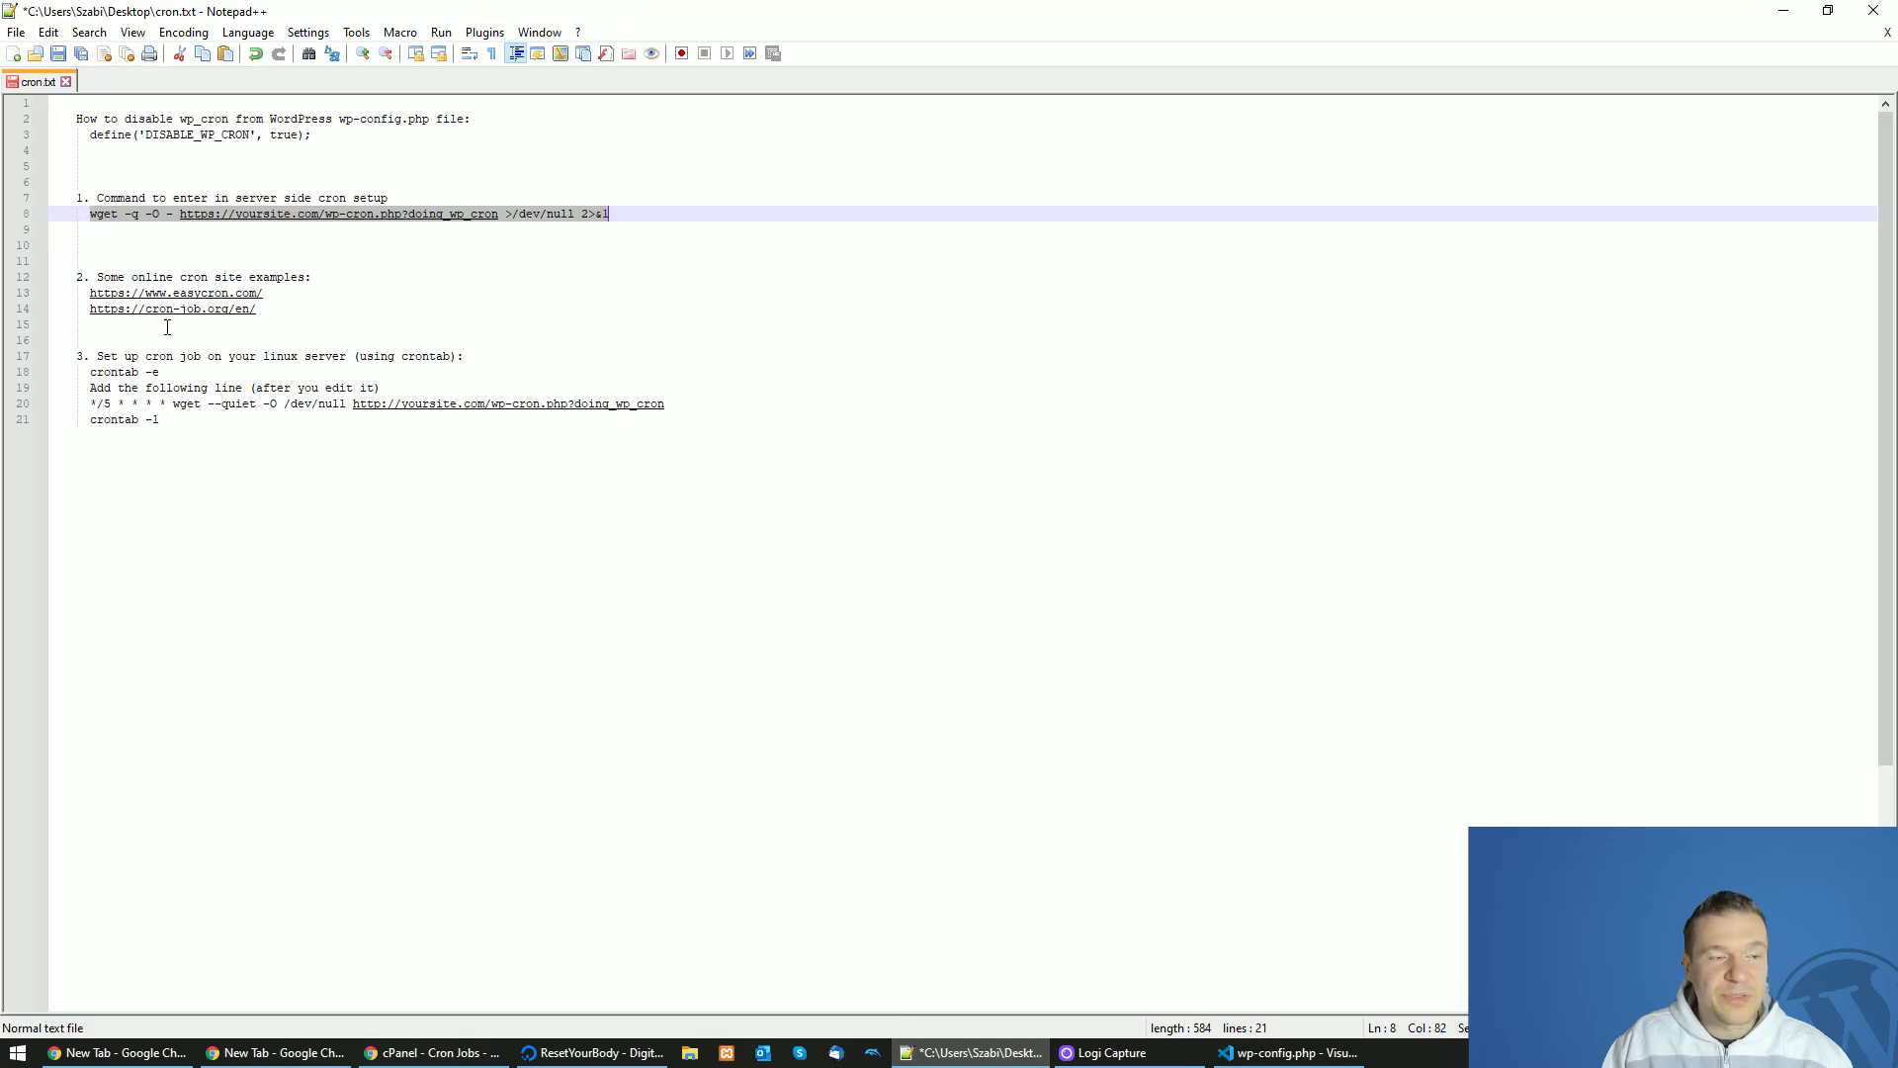
{"action": "left_click", "coordinate": [425, 1048]}
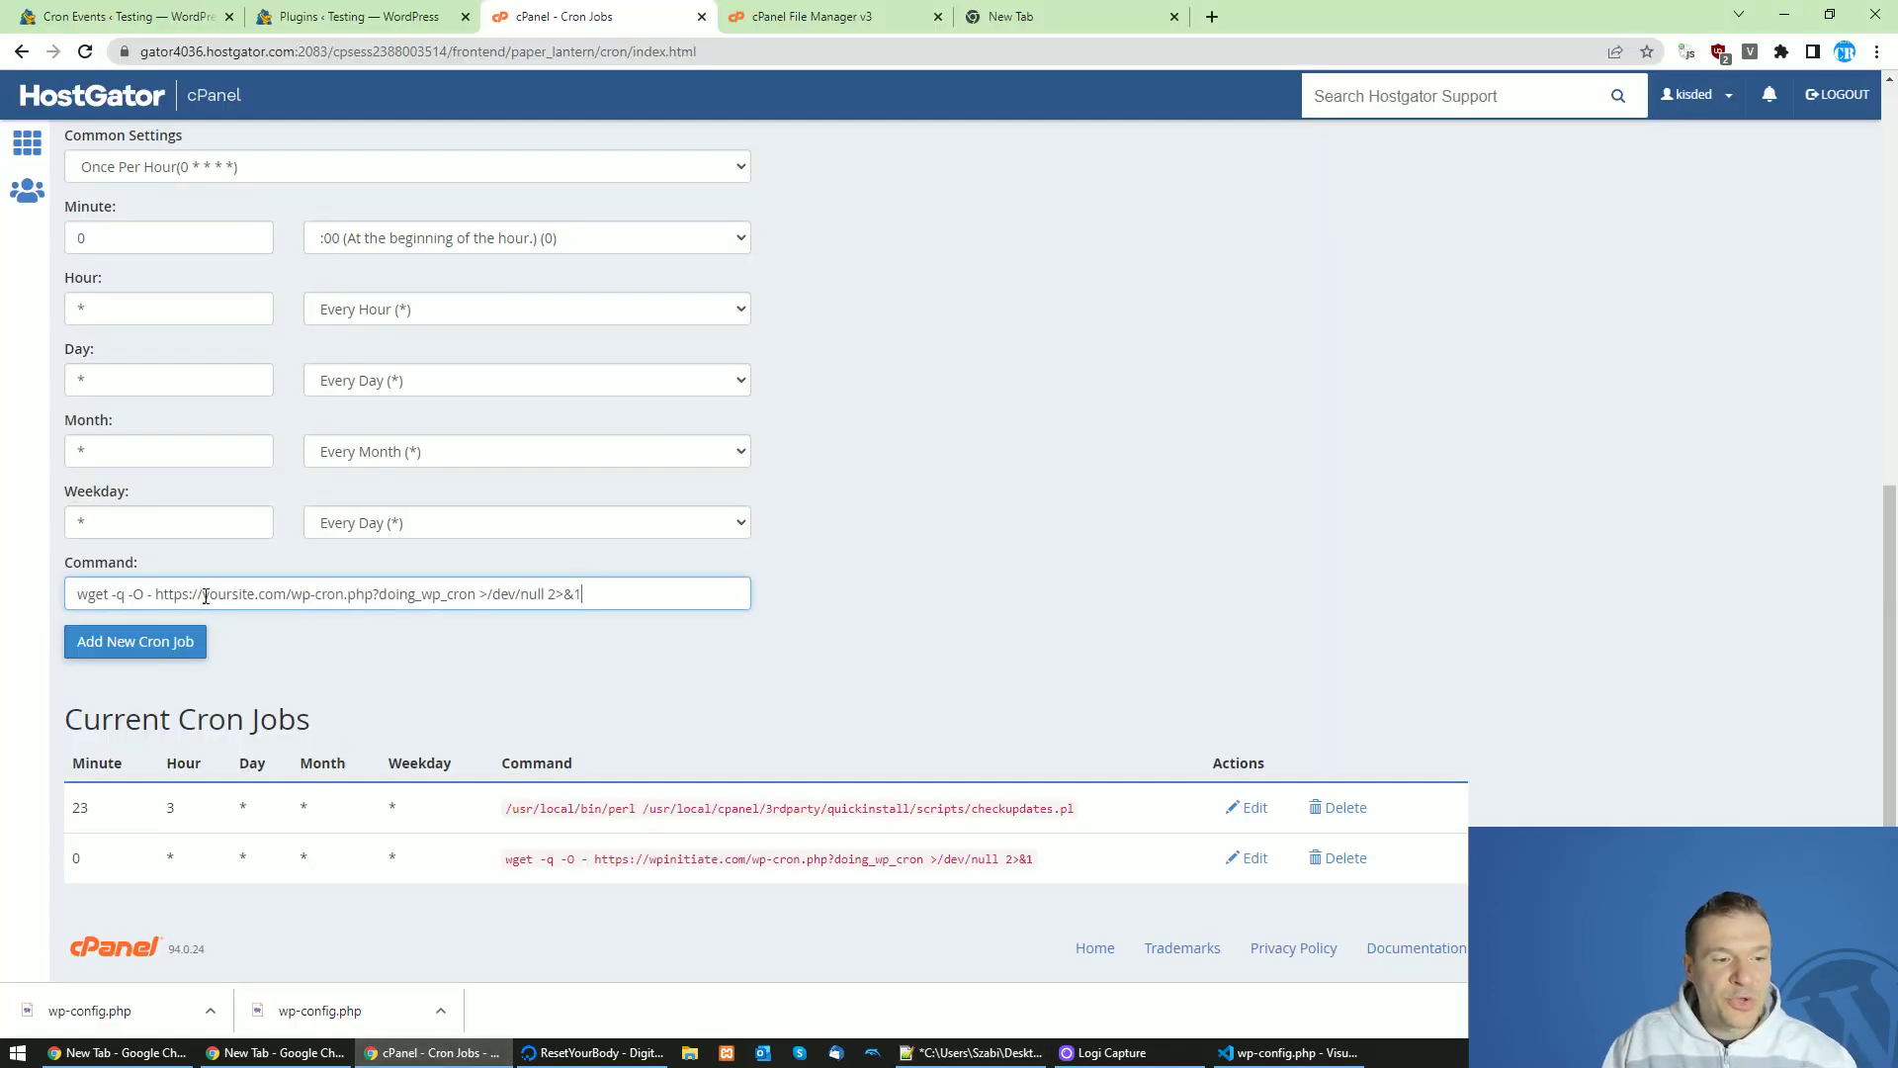
{"action": "left_click_drag", "start_coordinate": [204, 595], "coordinate": [286, 595]}
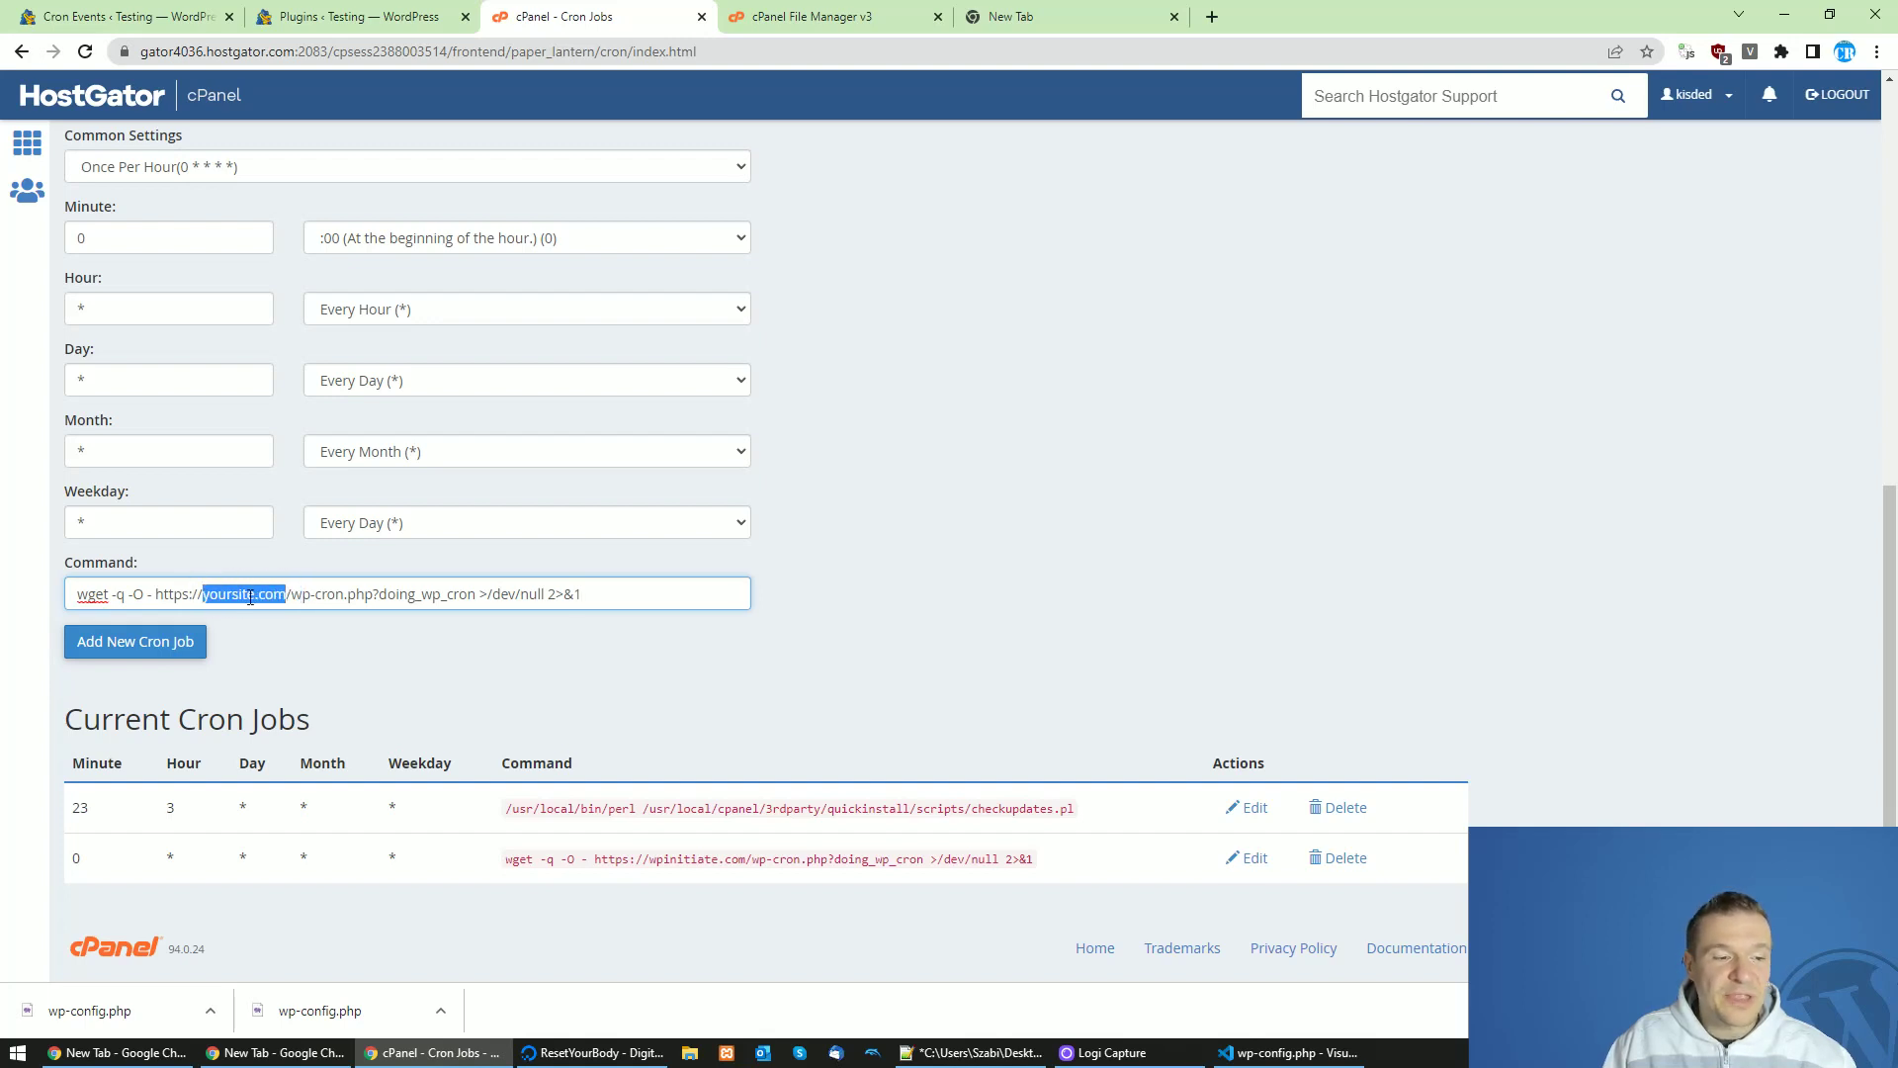
{"action": "left_click", "coordinate": [336, 12]}
{"action": "left_click", "coordinate": [229, 59]}
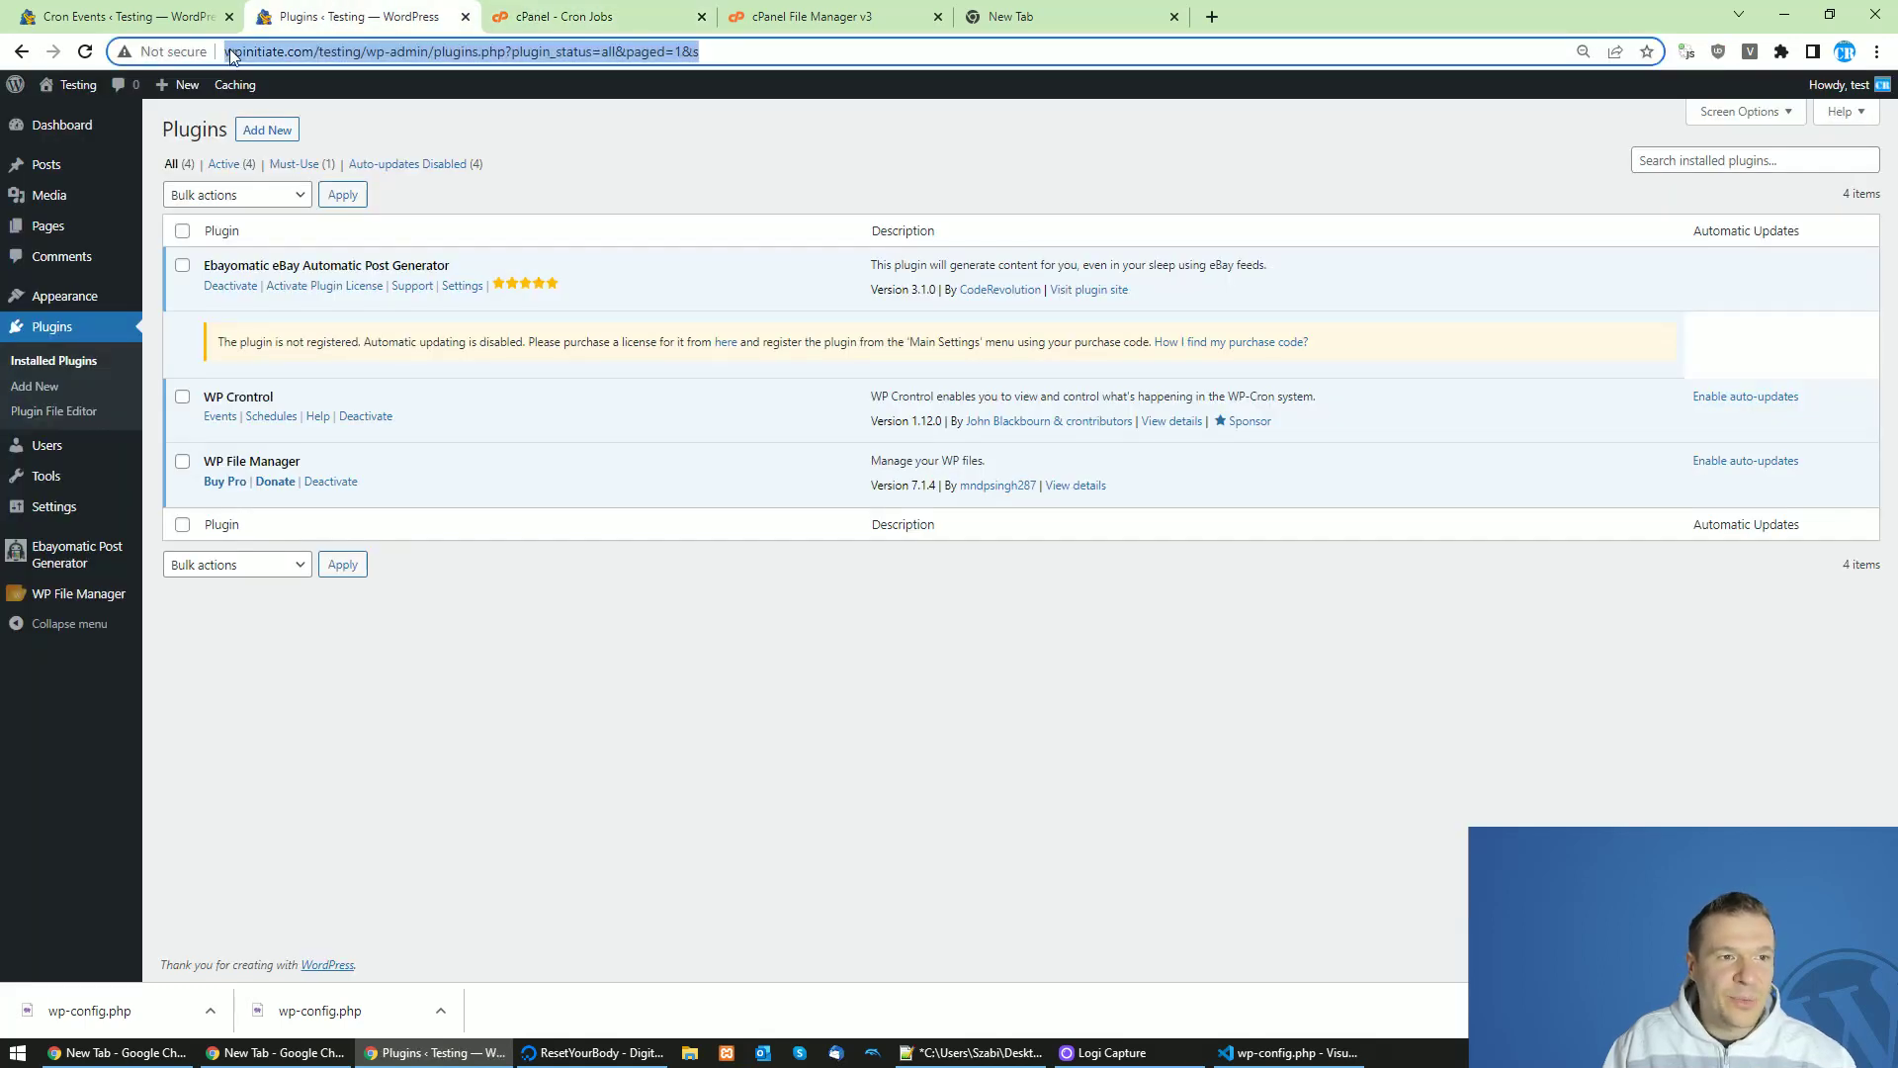
{"action": "left_click", "coordinate": [230, 55]}
{"action": "left_click_drag", "start_coordinate": [361, 51], "coordinate": [224, 52]}
{"action": "key", "text": "ctrl+c"}
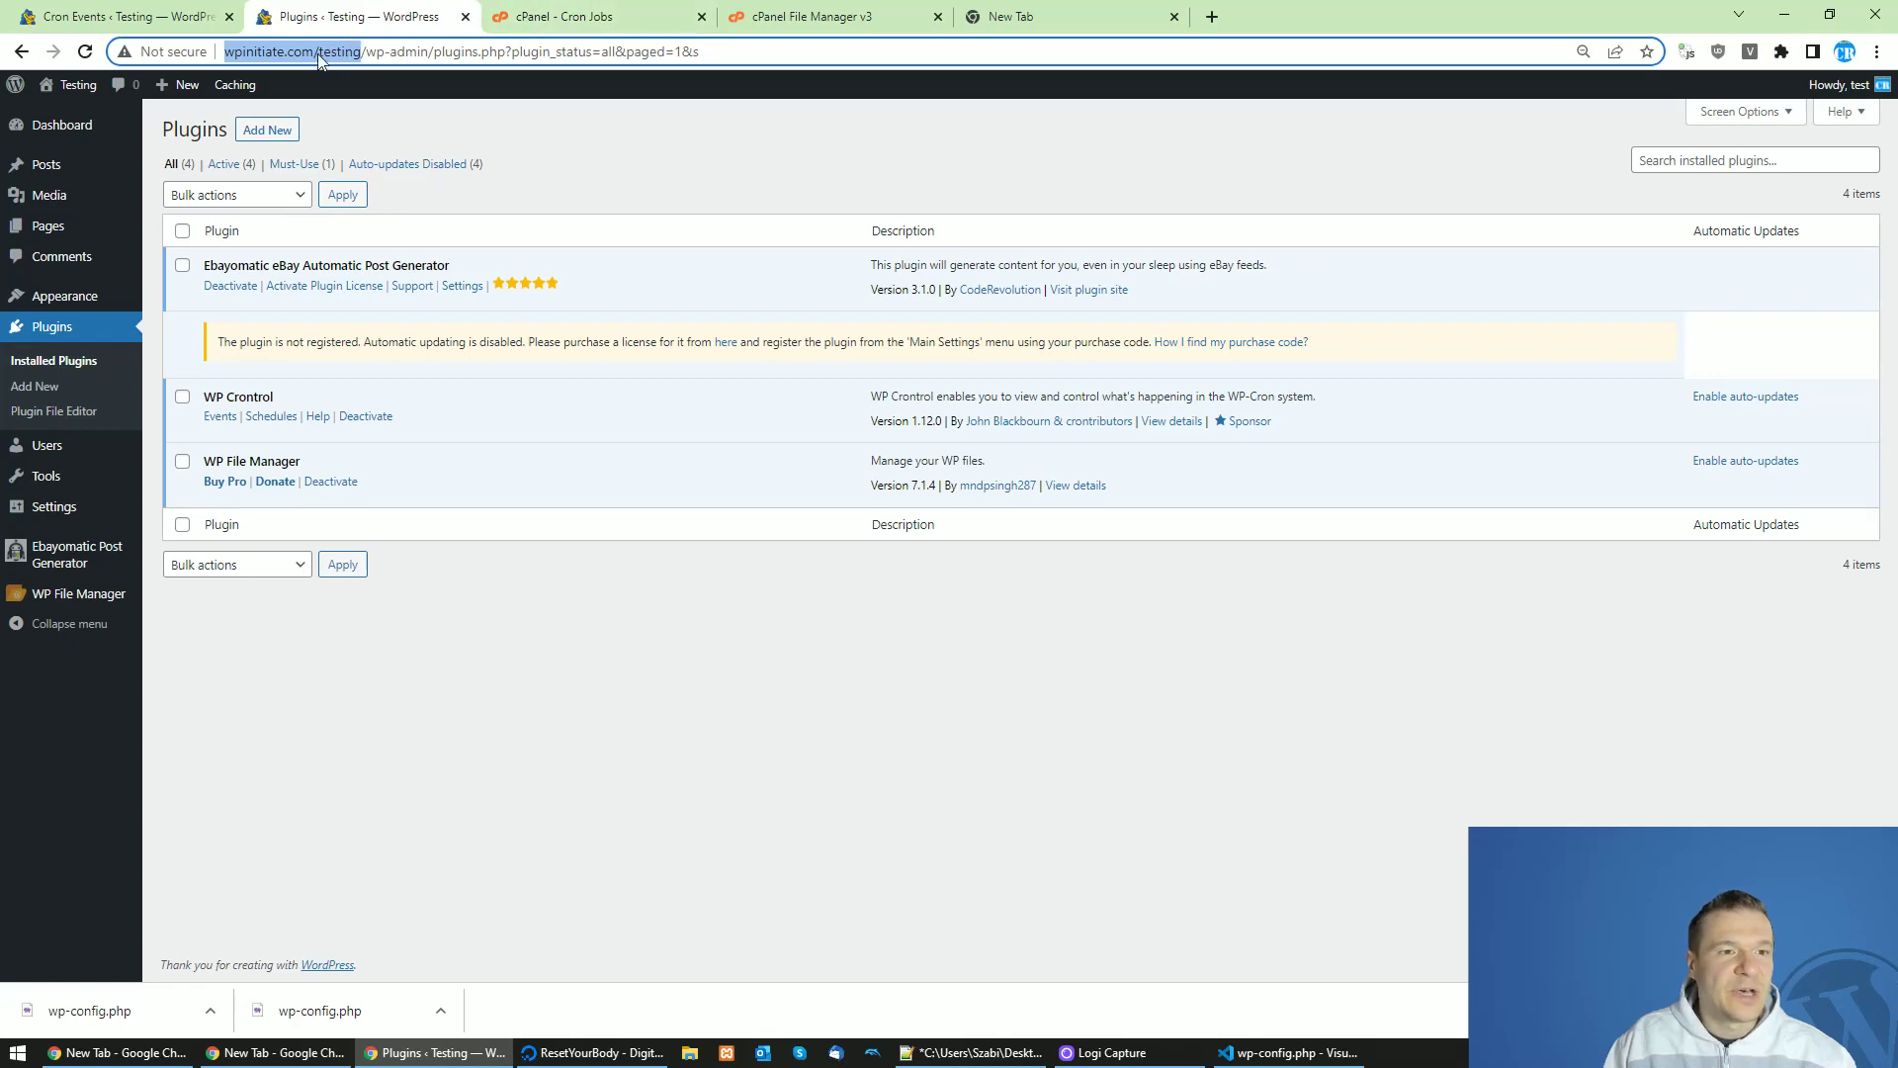
{"action": "left_click", "coordinate": [830, 16]}
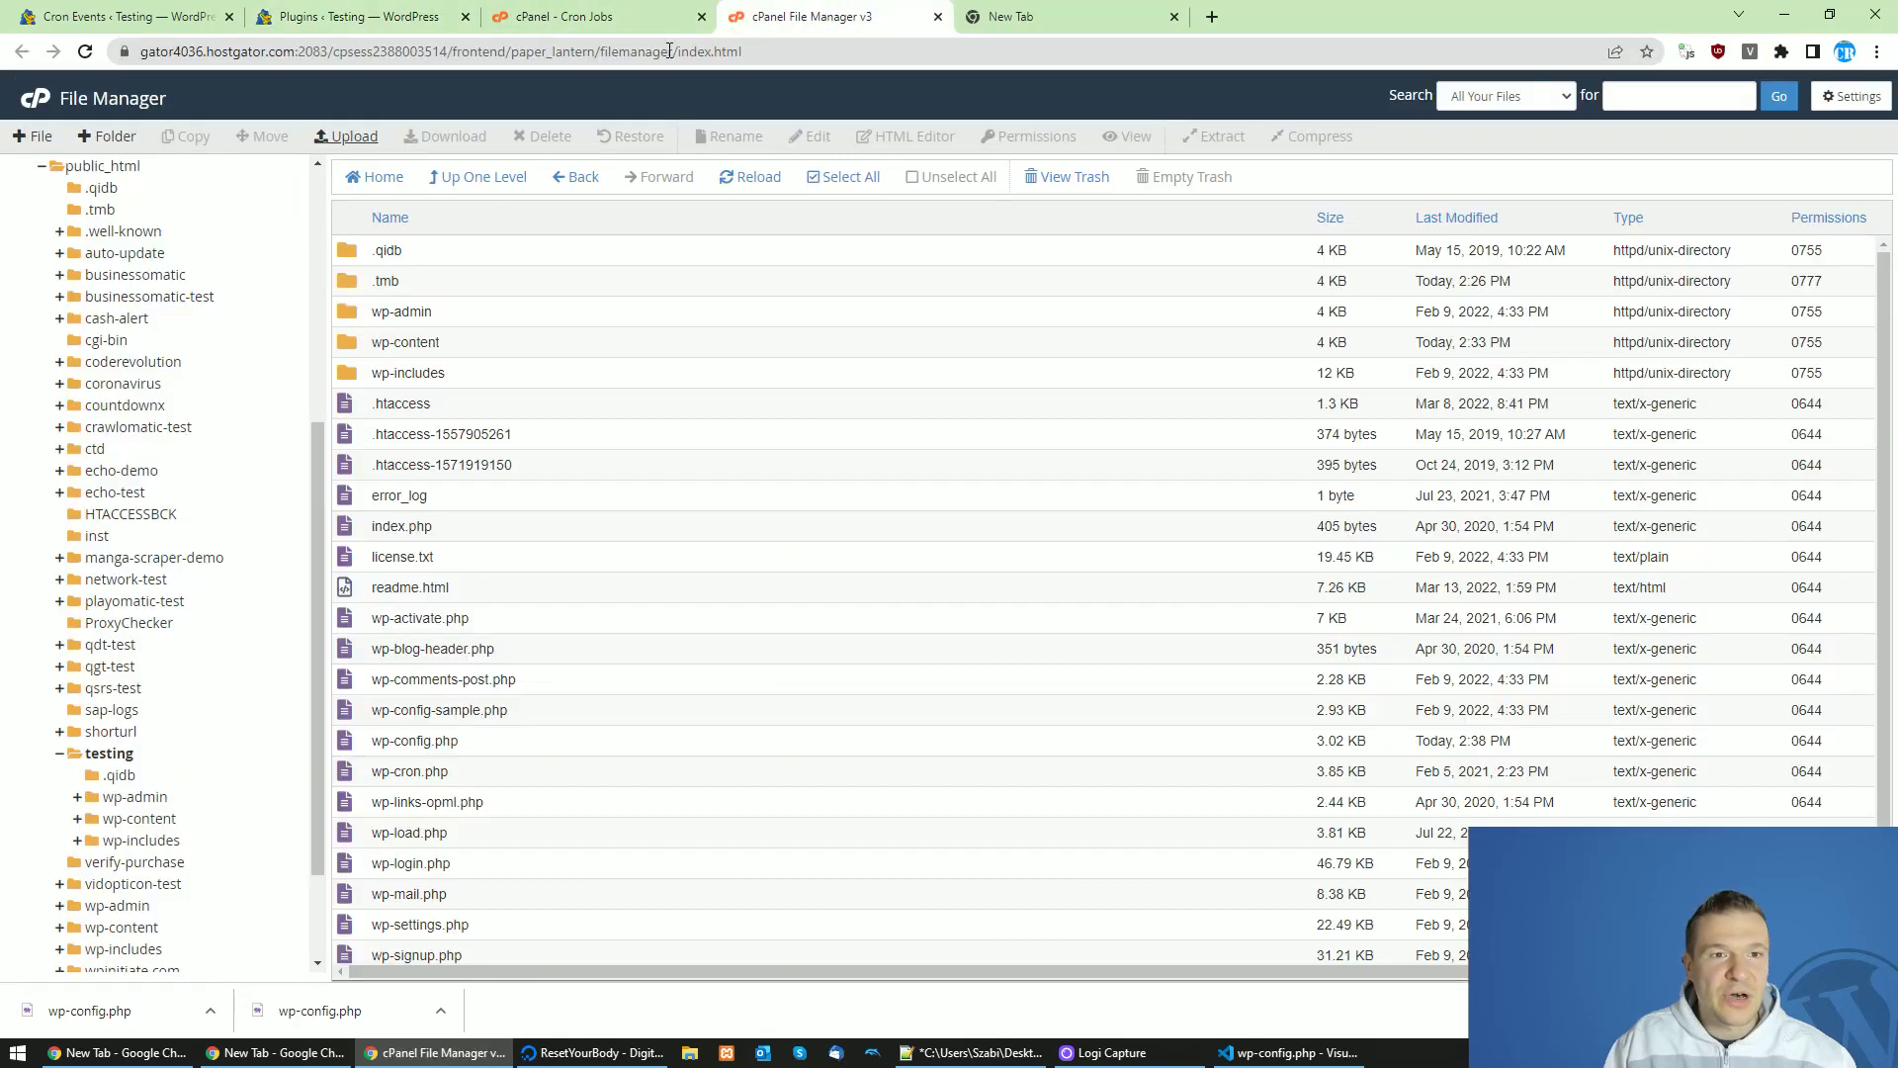
{"action": "left_click", "coordinate": [556, 15]}
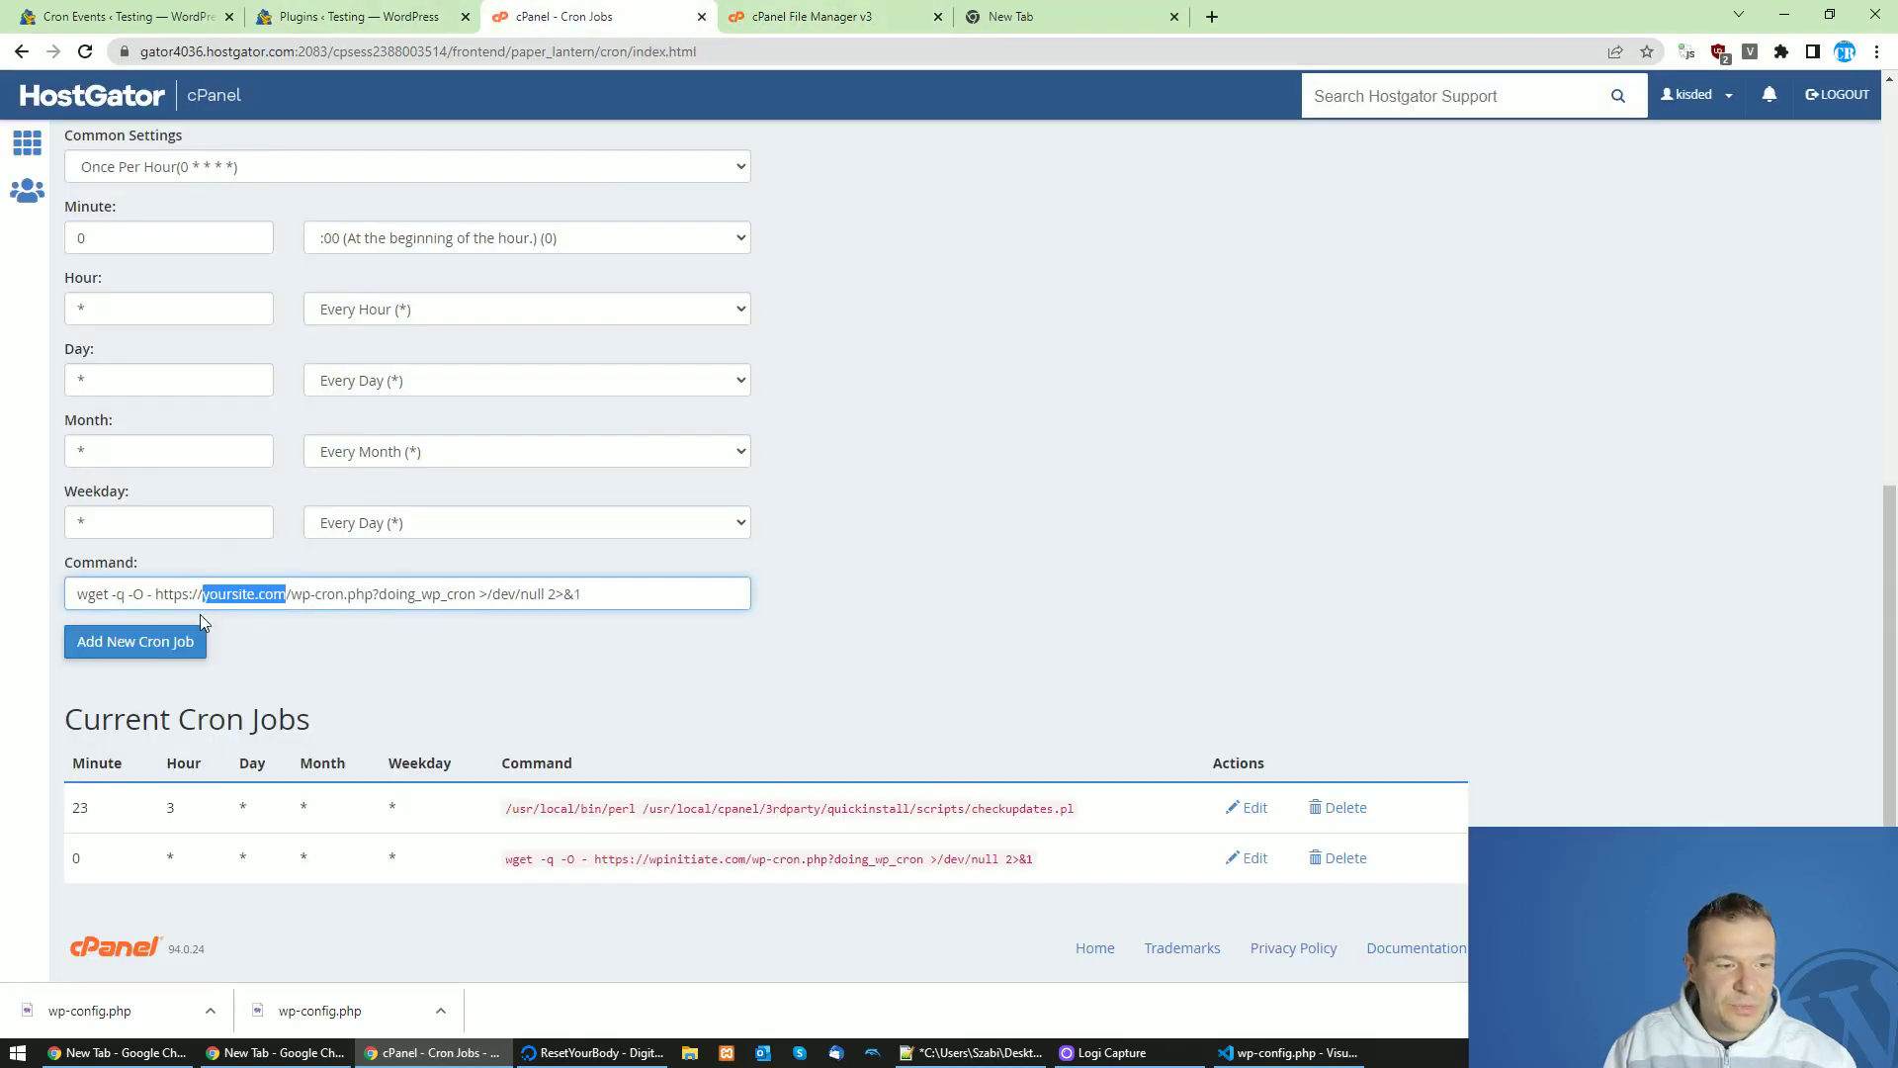
{"action": "key", "text": "ctrl+v"}
{"action": "left_click_drag", "start_coordinate": [207, 594], "coordinate": [245, 594]}
{"action": "key", "text": "BackSpace"}
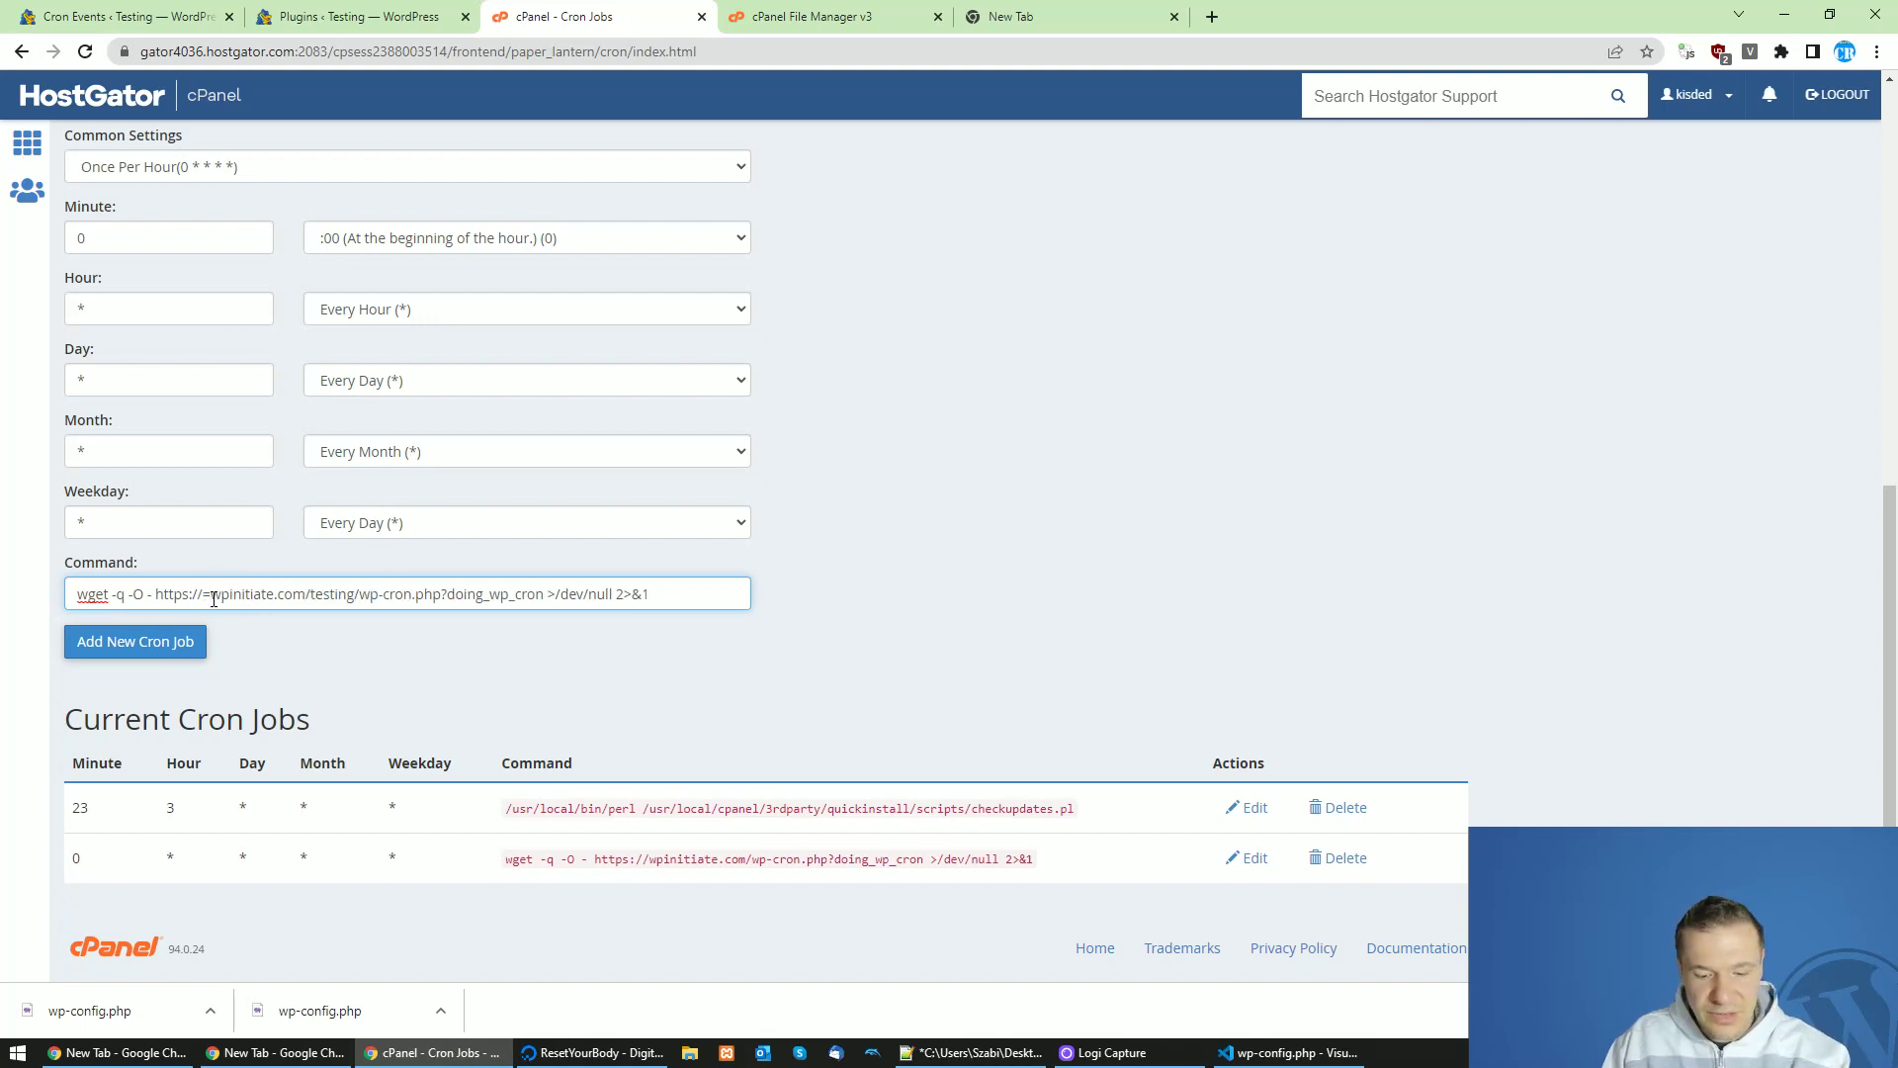
{"action": "key", "text": "BackSpace"}
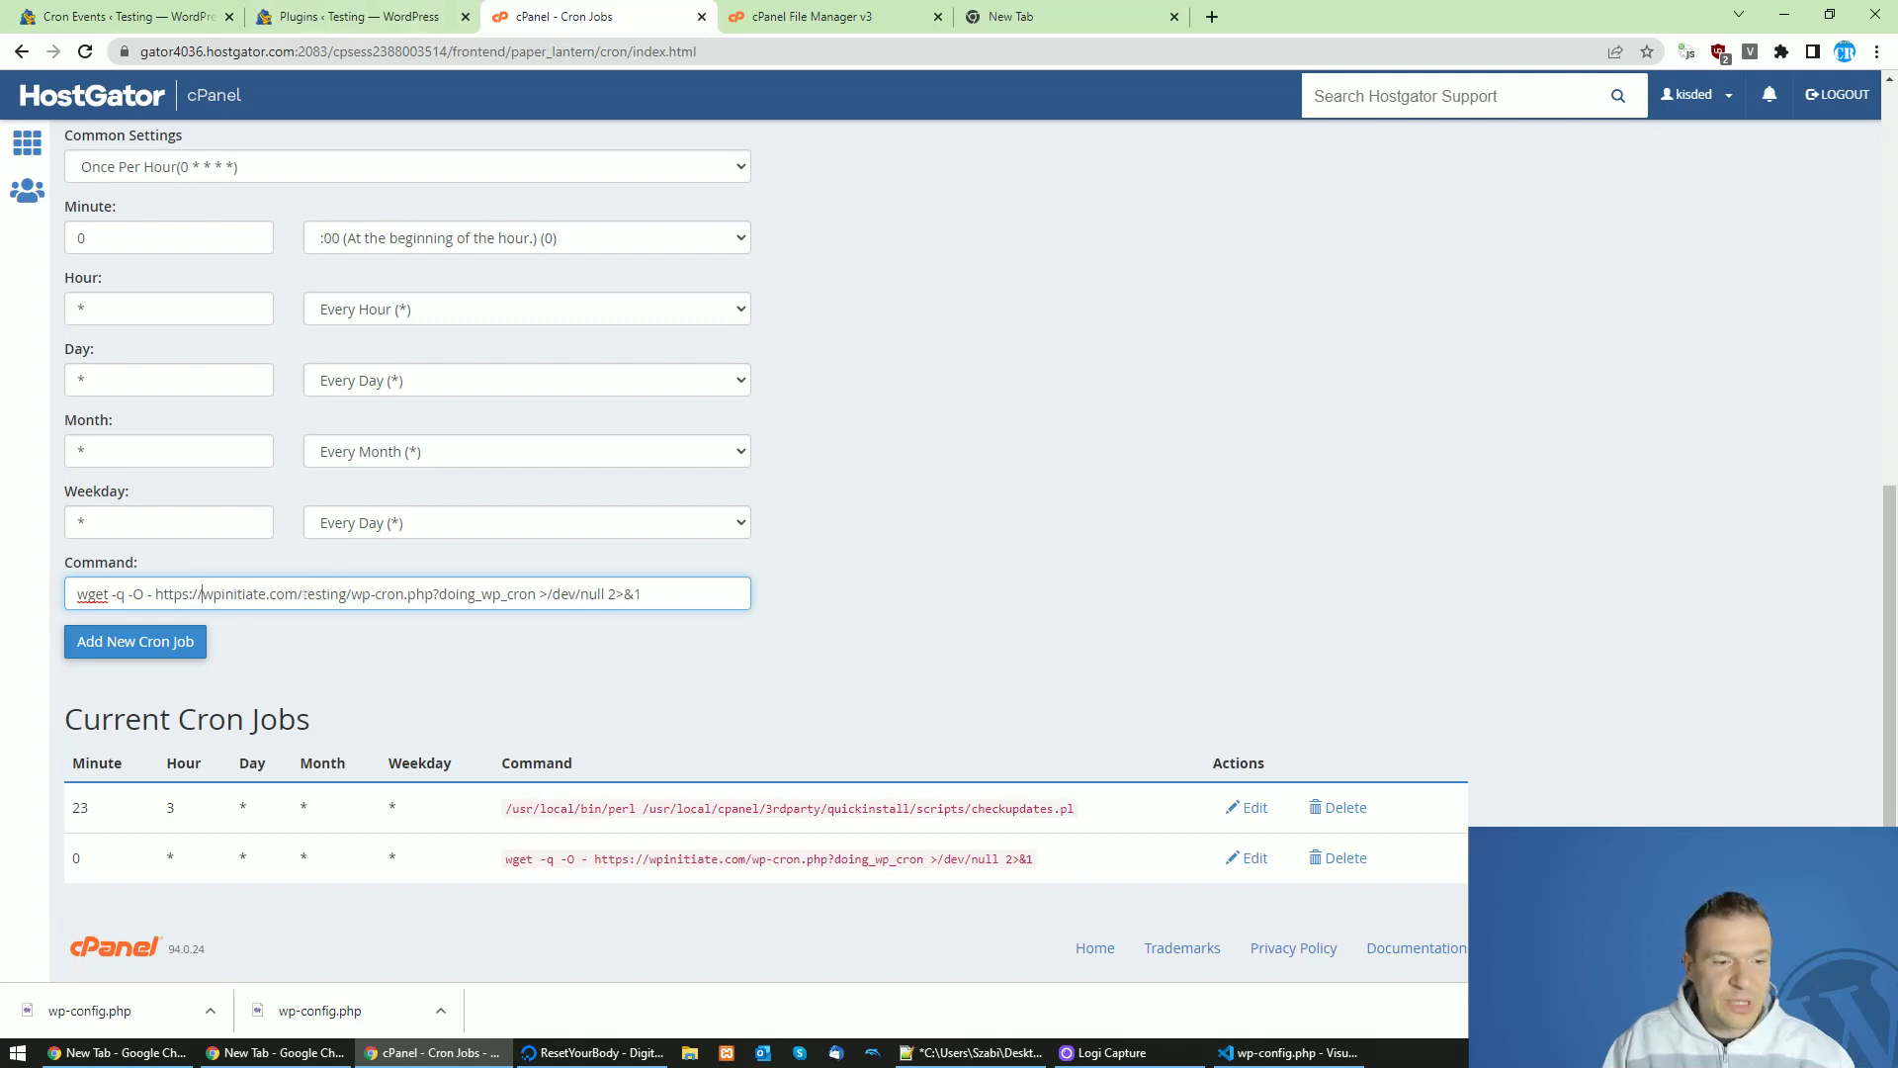
{"action": "left_click_drag", "start_coordinate": [303, 594], "coordinate": [347, 593]}
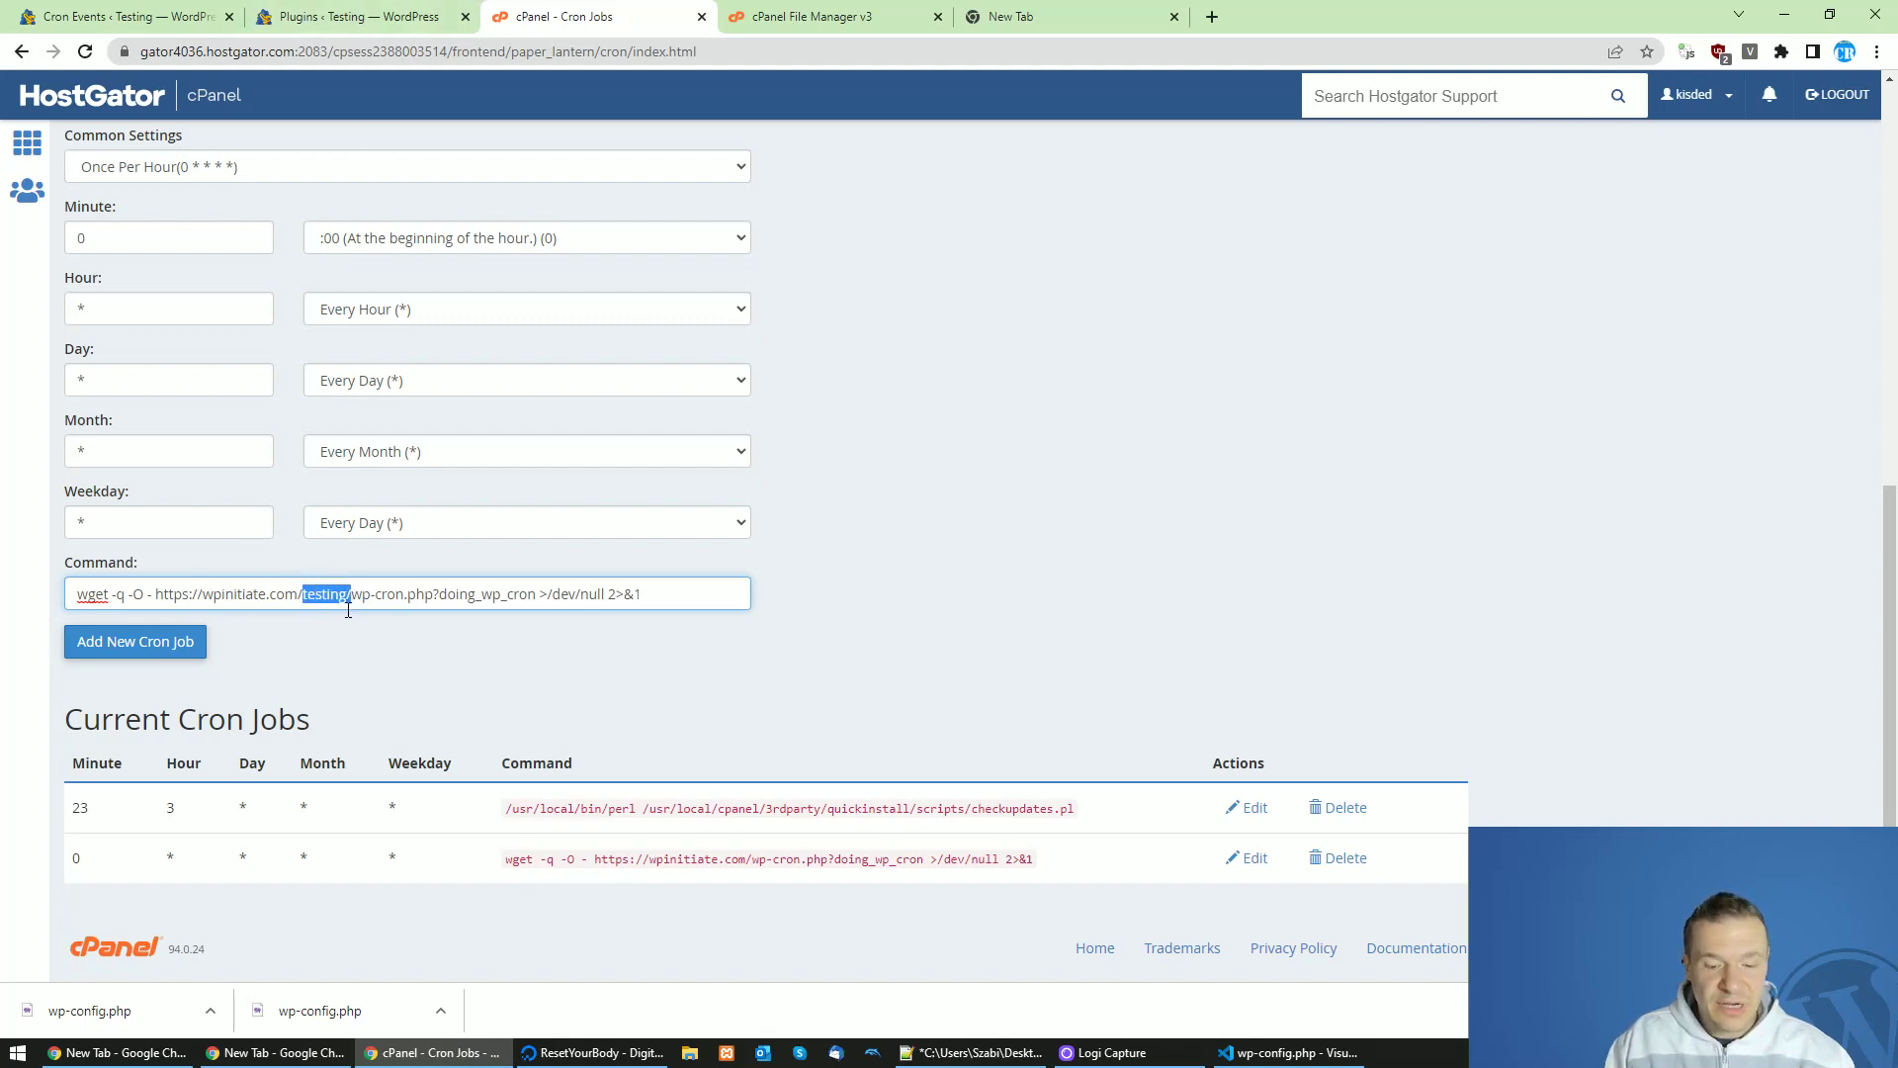
{"action": "key", "text": "BackSpace"}
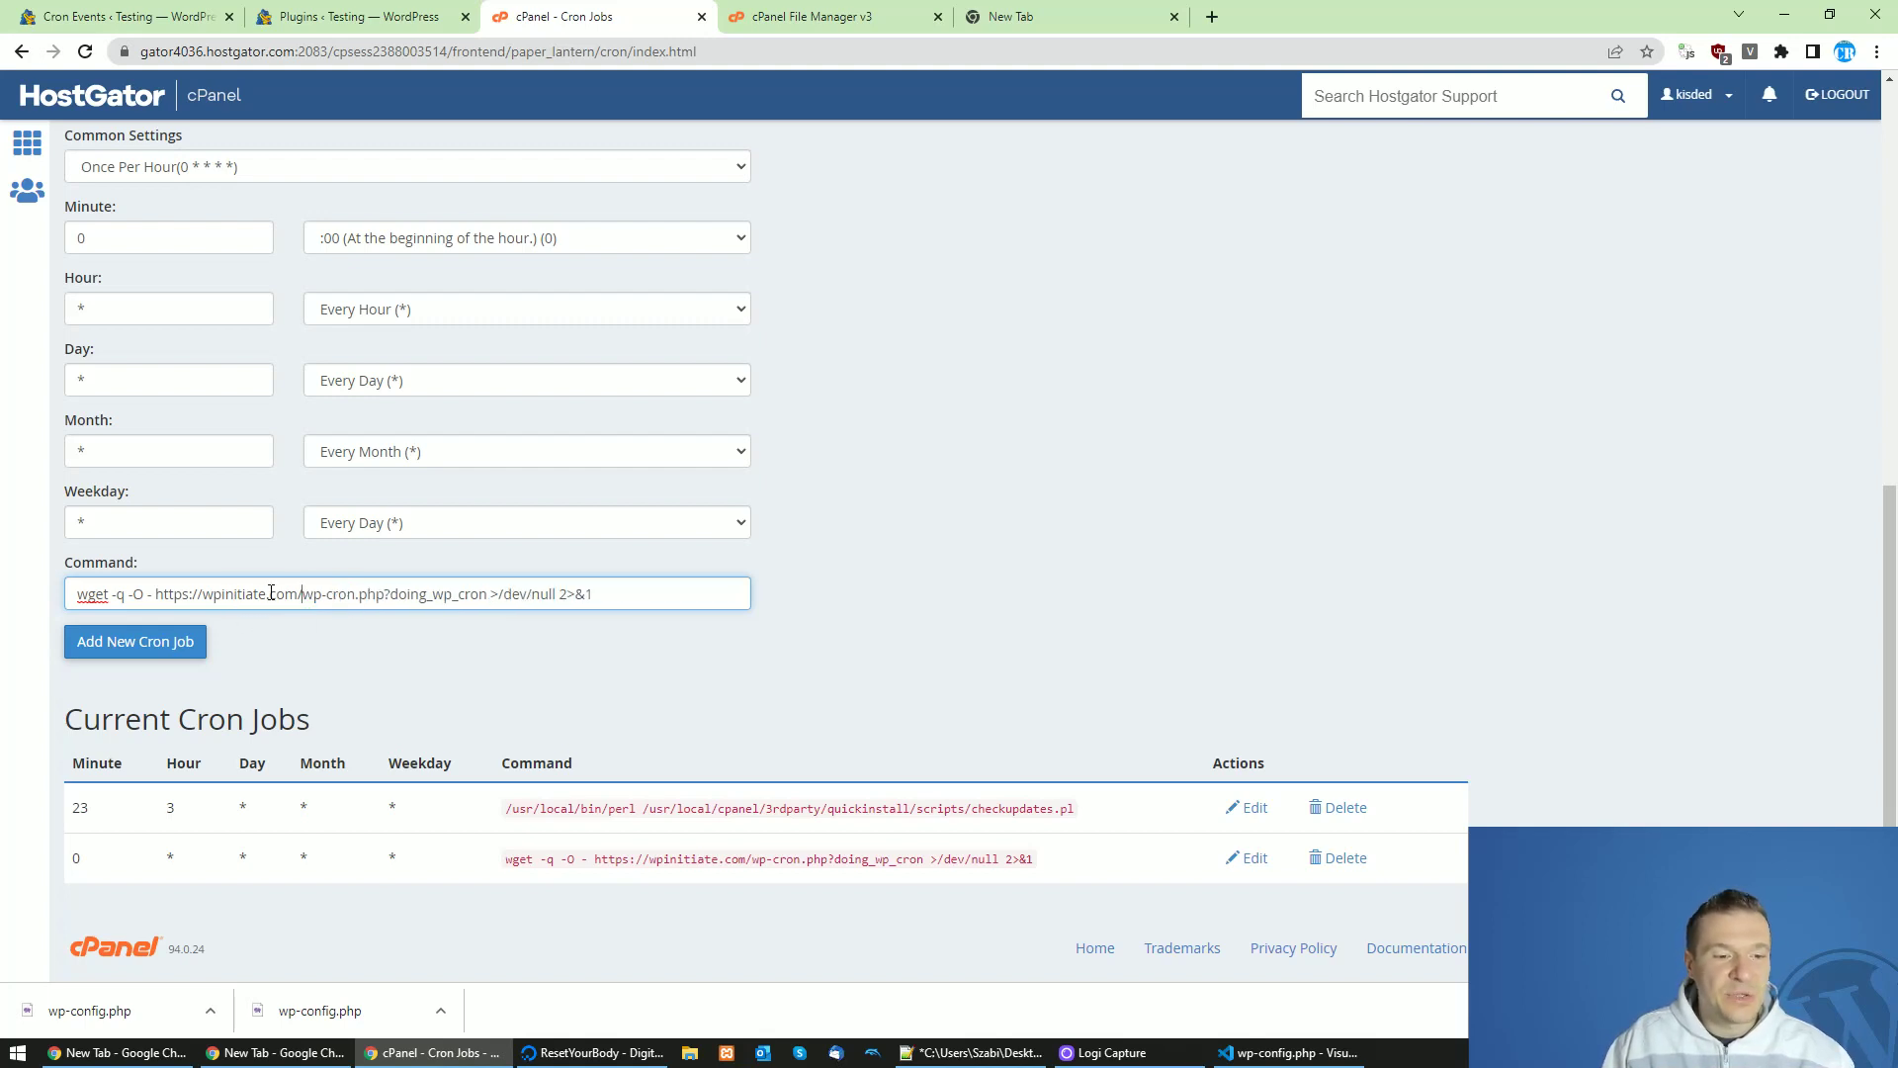
Check the WordPress site address and re-insert 'testing/' after the domain in the command.
{"action": "left_click", "coordinate": [356, 15]}
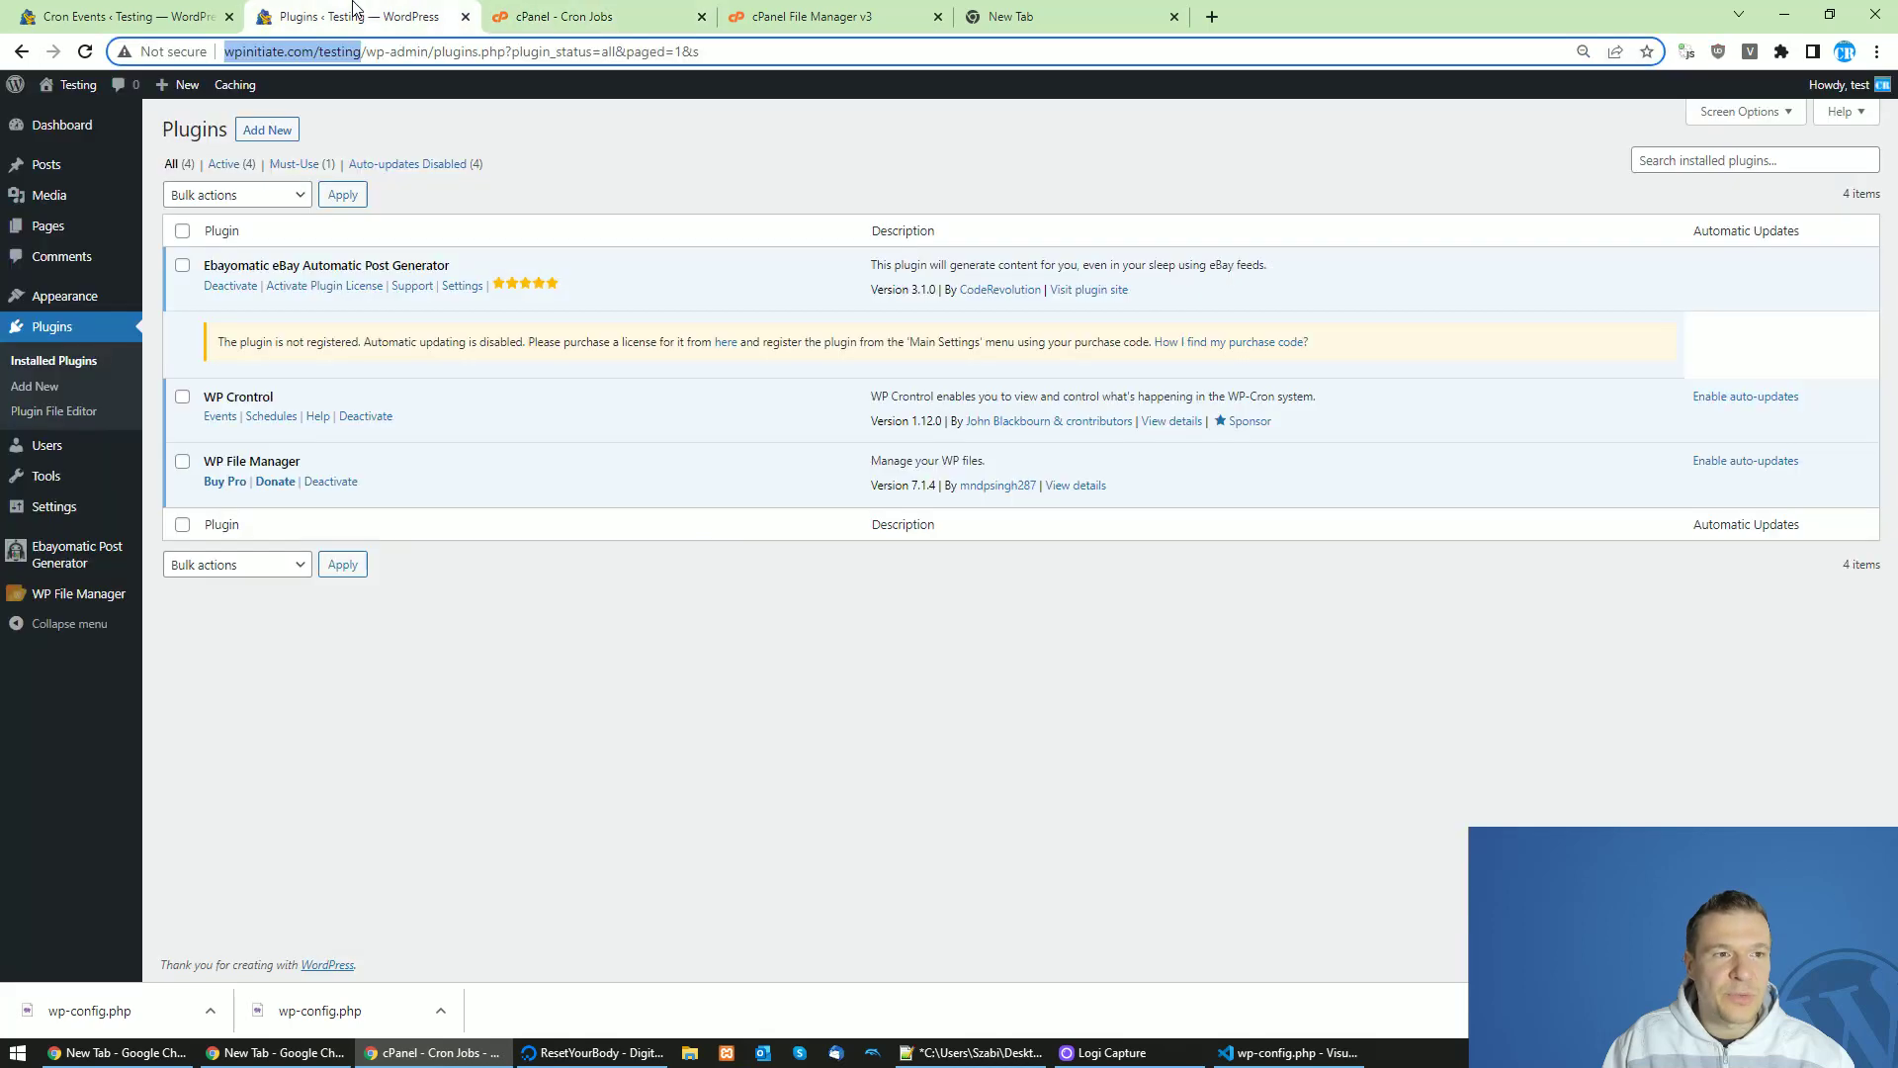
{"action": "left_click", "coordinate": [569, 12]}
{"action": "left_click", "coordinate": [366, 15]}
{"action": "mouse_move", "coordinate": [74, 106]}
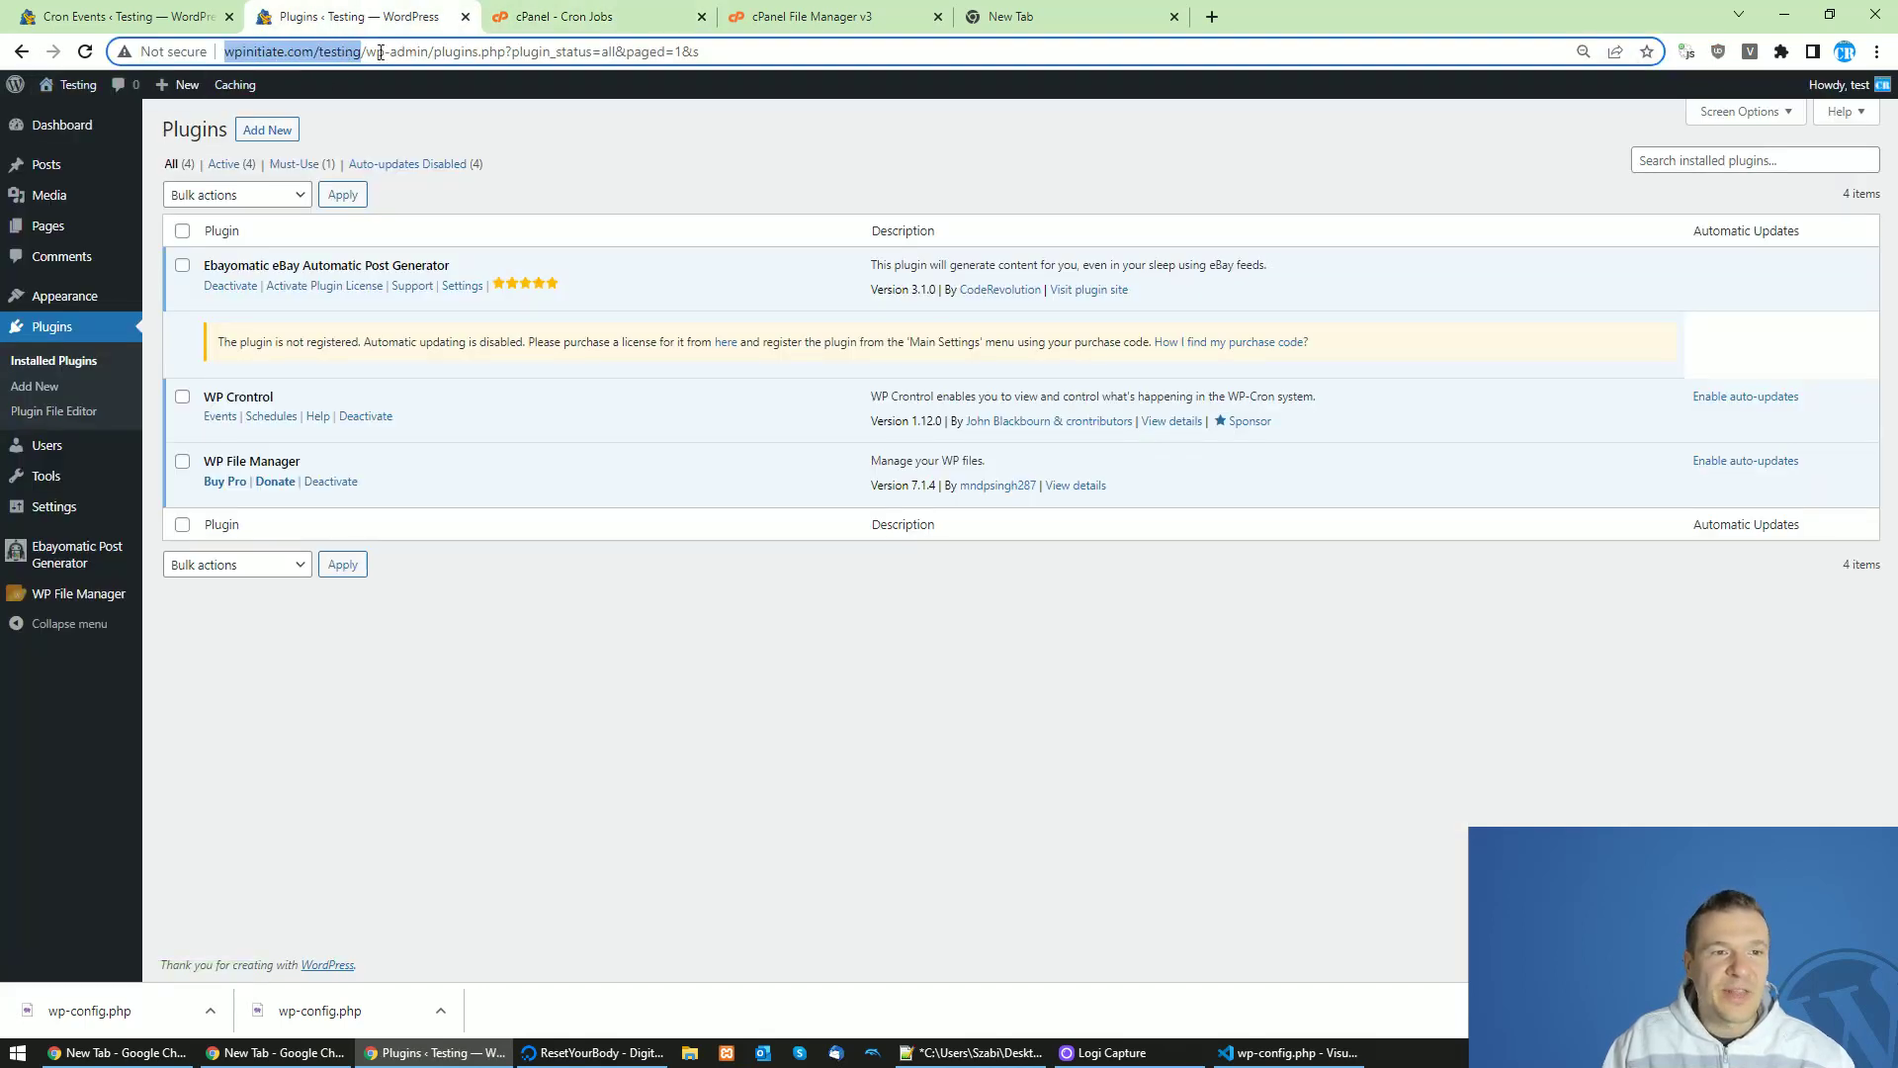
{"action": "left_click", "coordinate": [555, 15]}
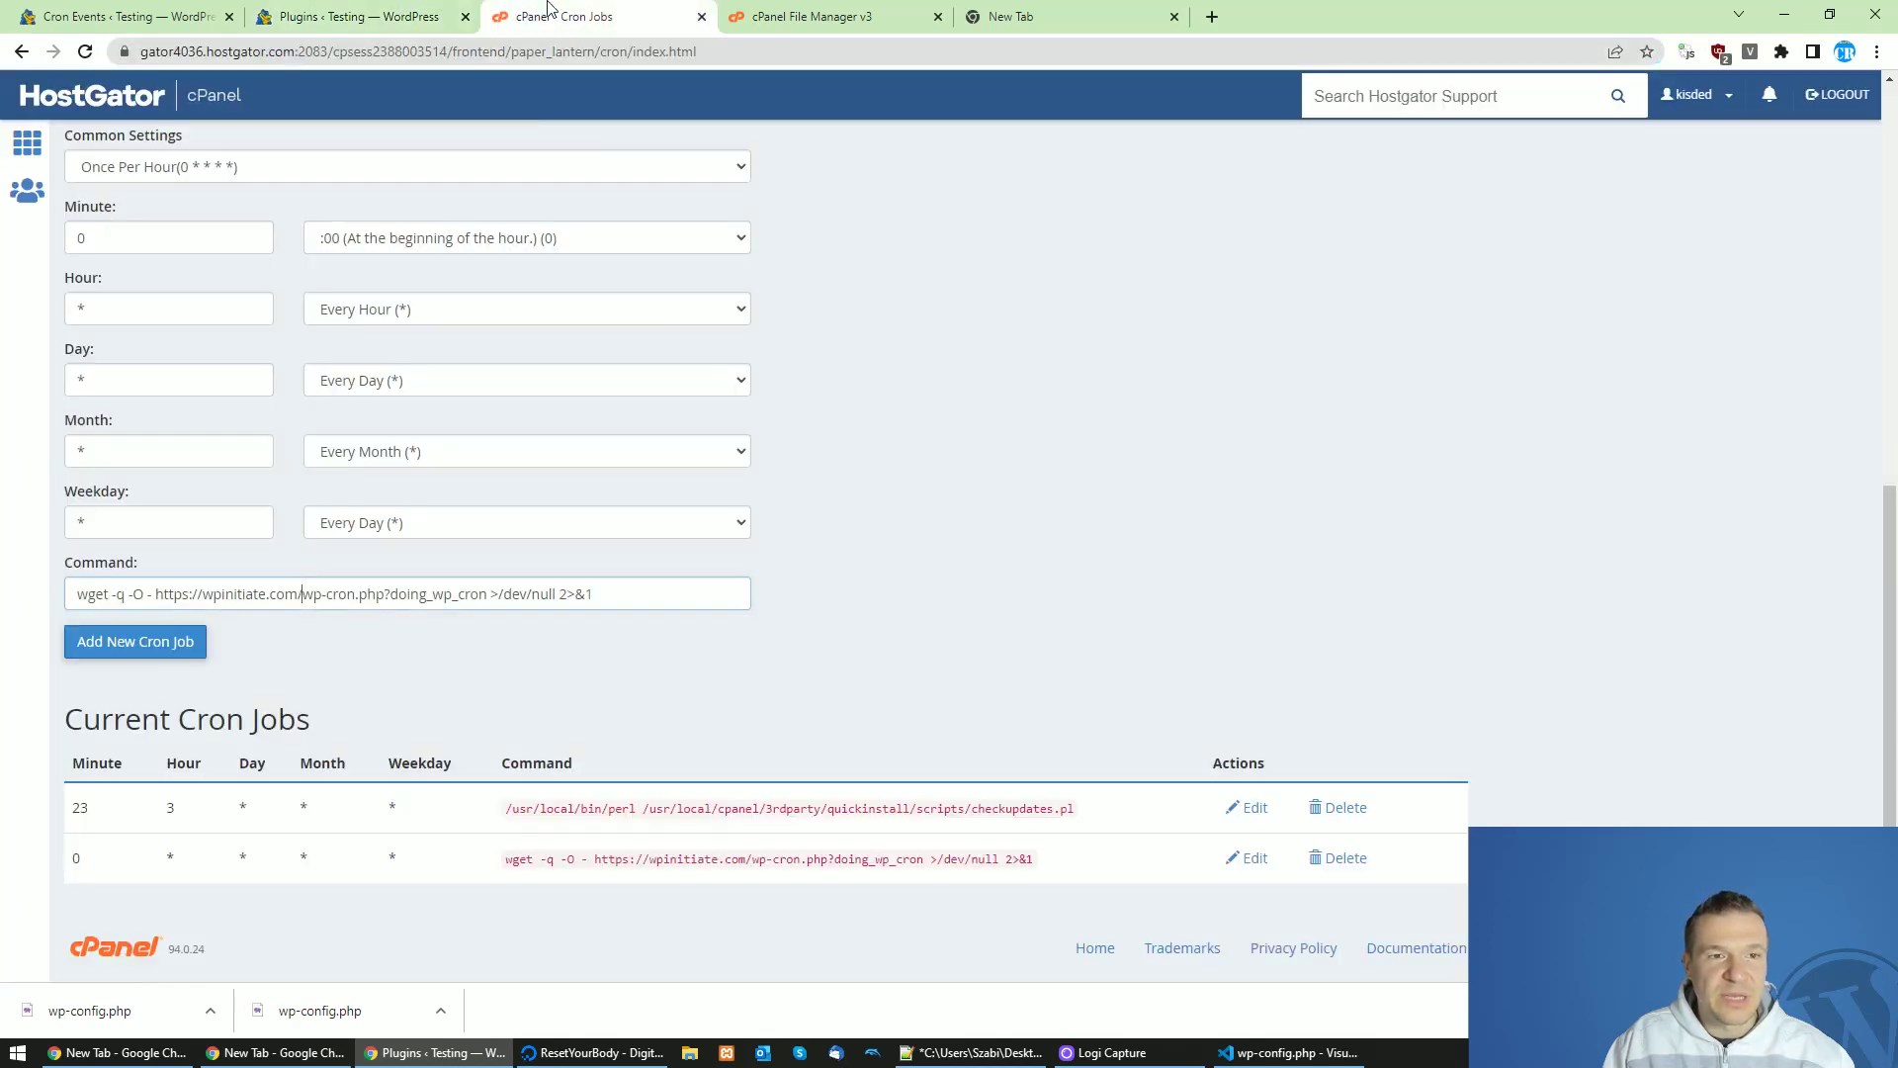
{"action": "left_click", "coordinate": [432, 8]}
{"action": "left_click_drag", "start_coordinate": [362, 51], "coordinate": [320, 51]}
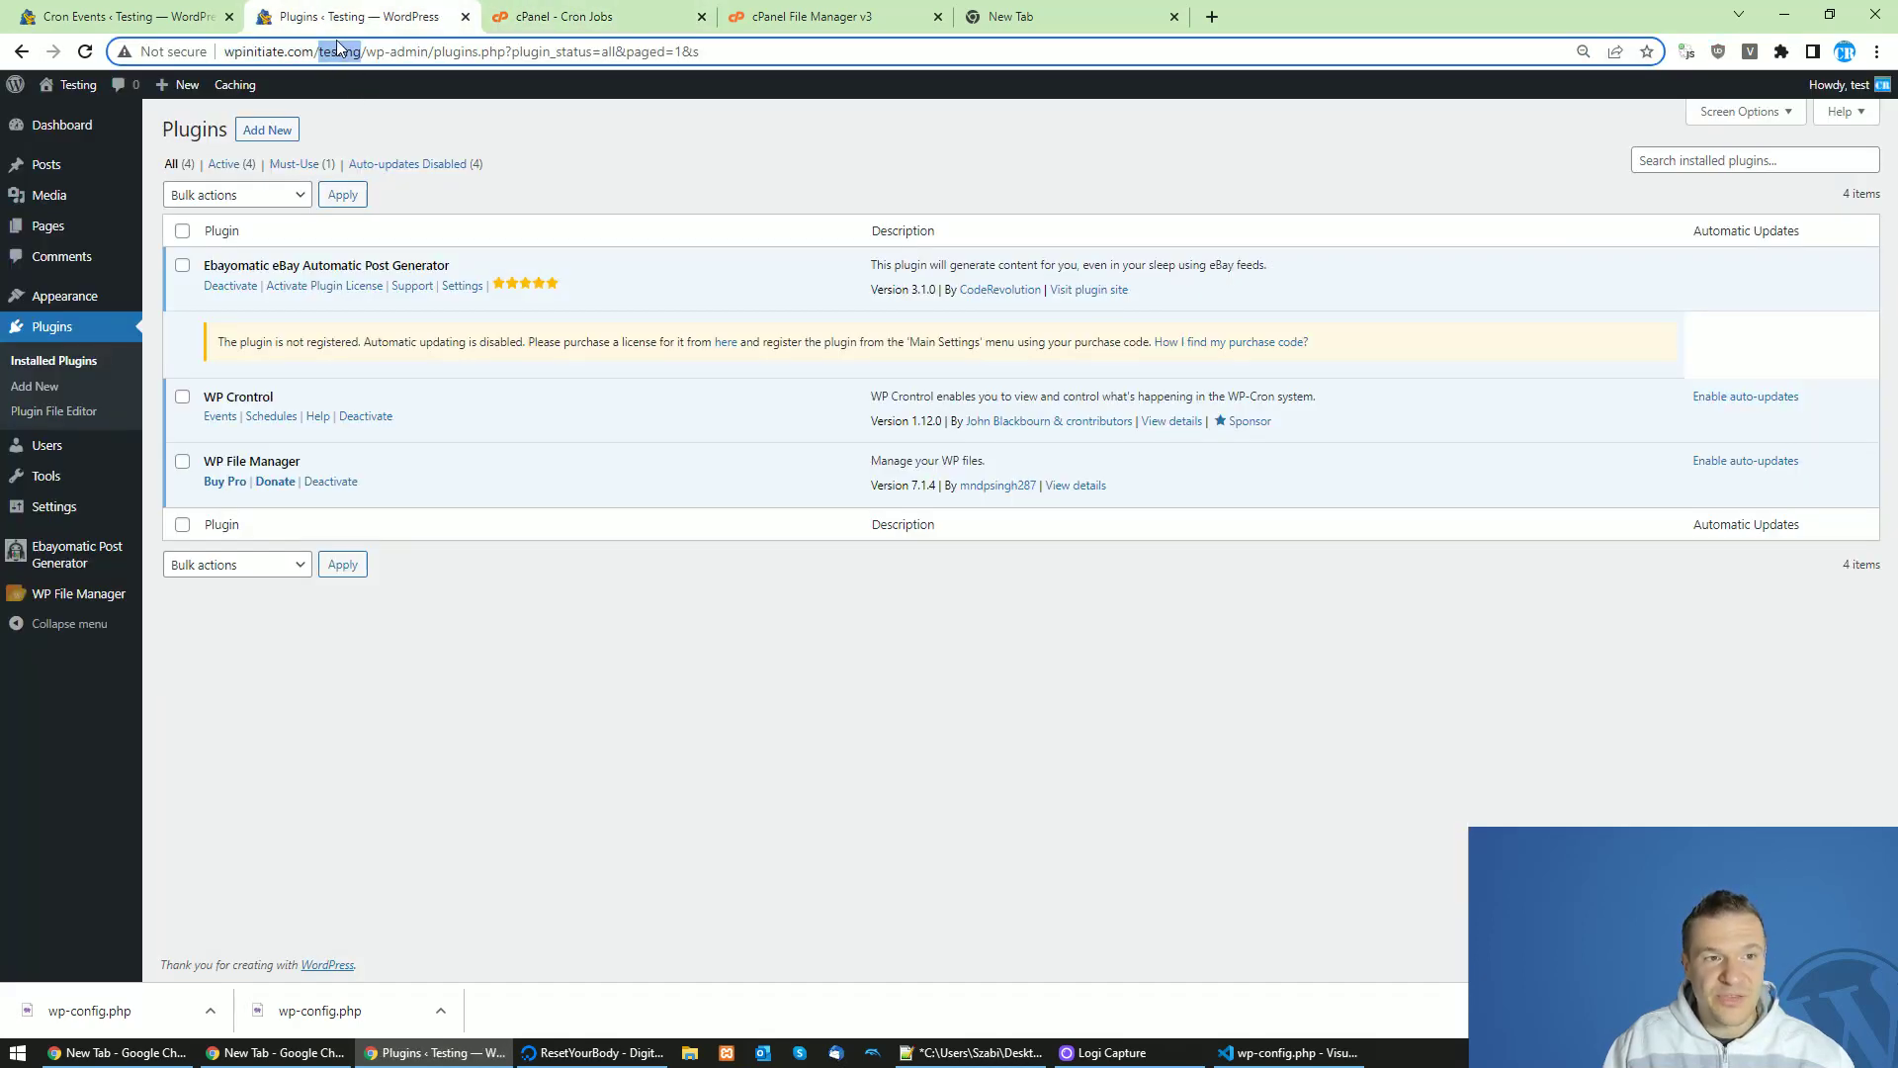
{"action": "left_click", "coordinate": [569, 16]}
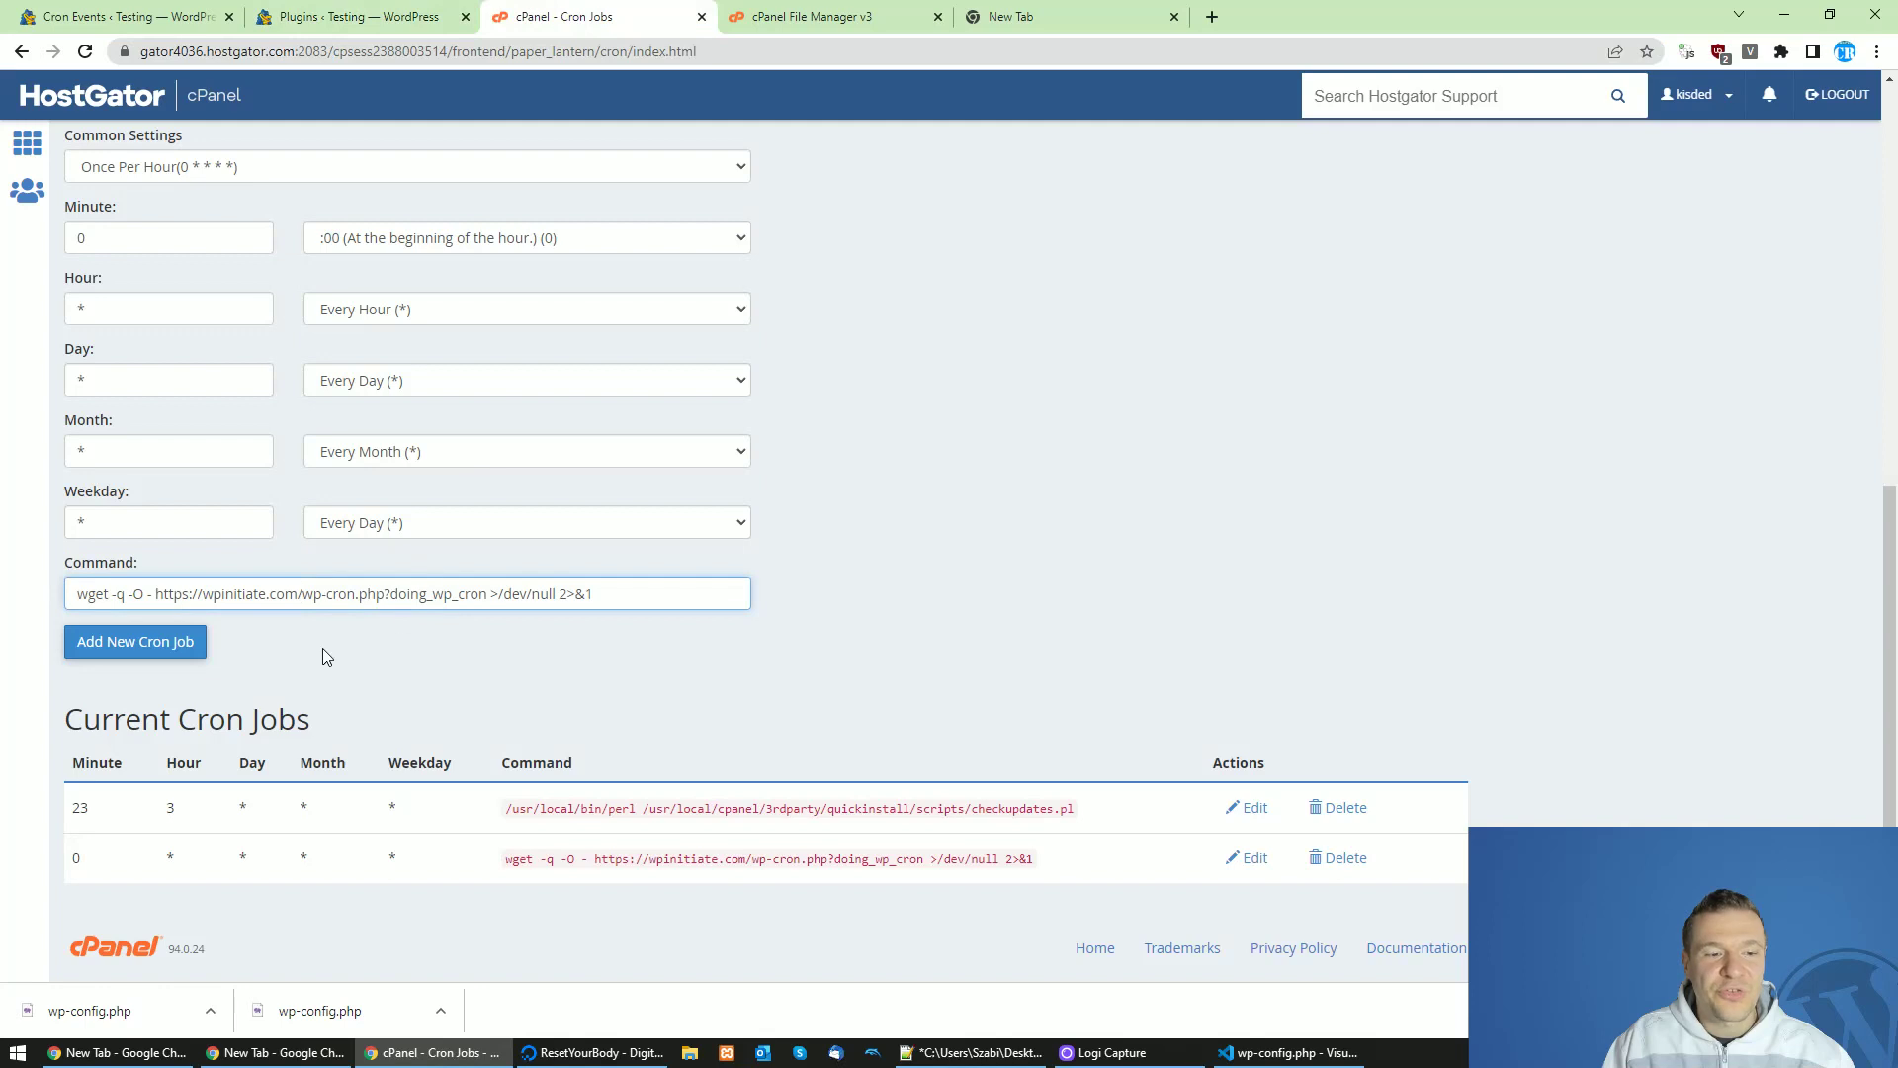
{"action": "left_click", "coordinate": [306, 594]}
{"action": "type", "text": "test"}
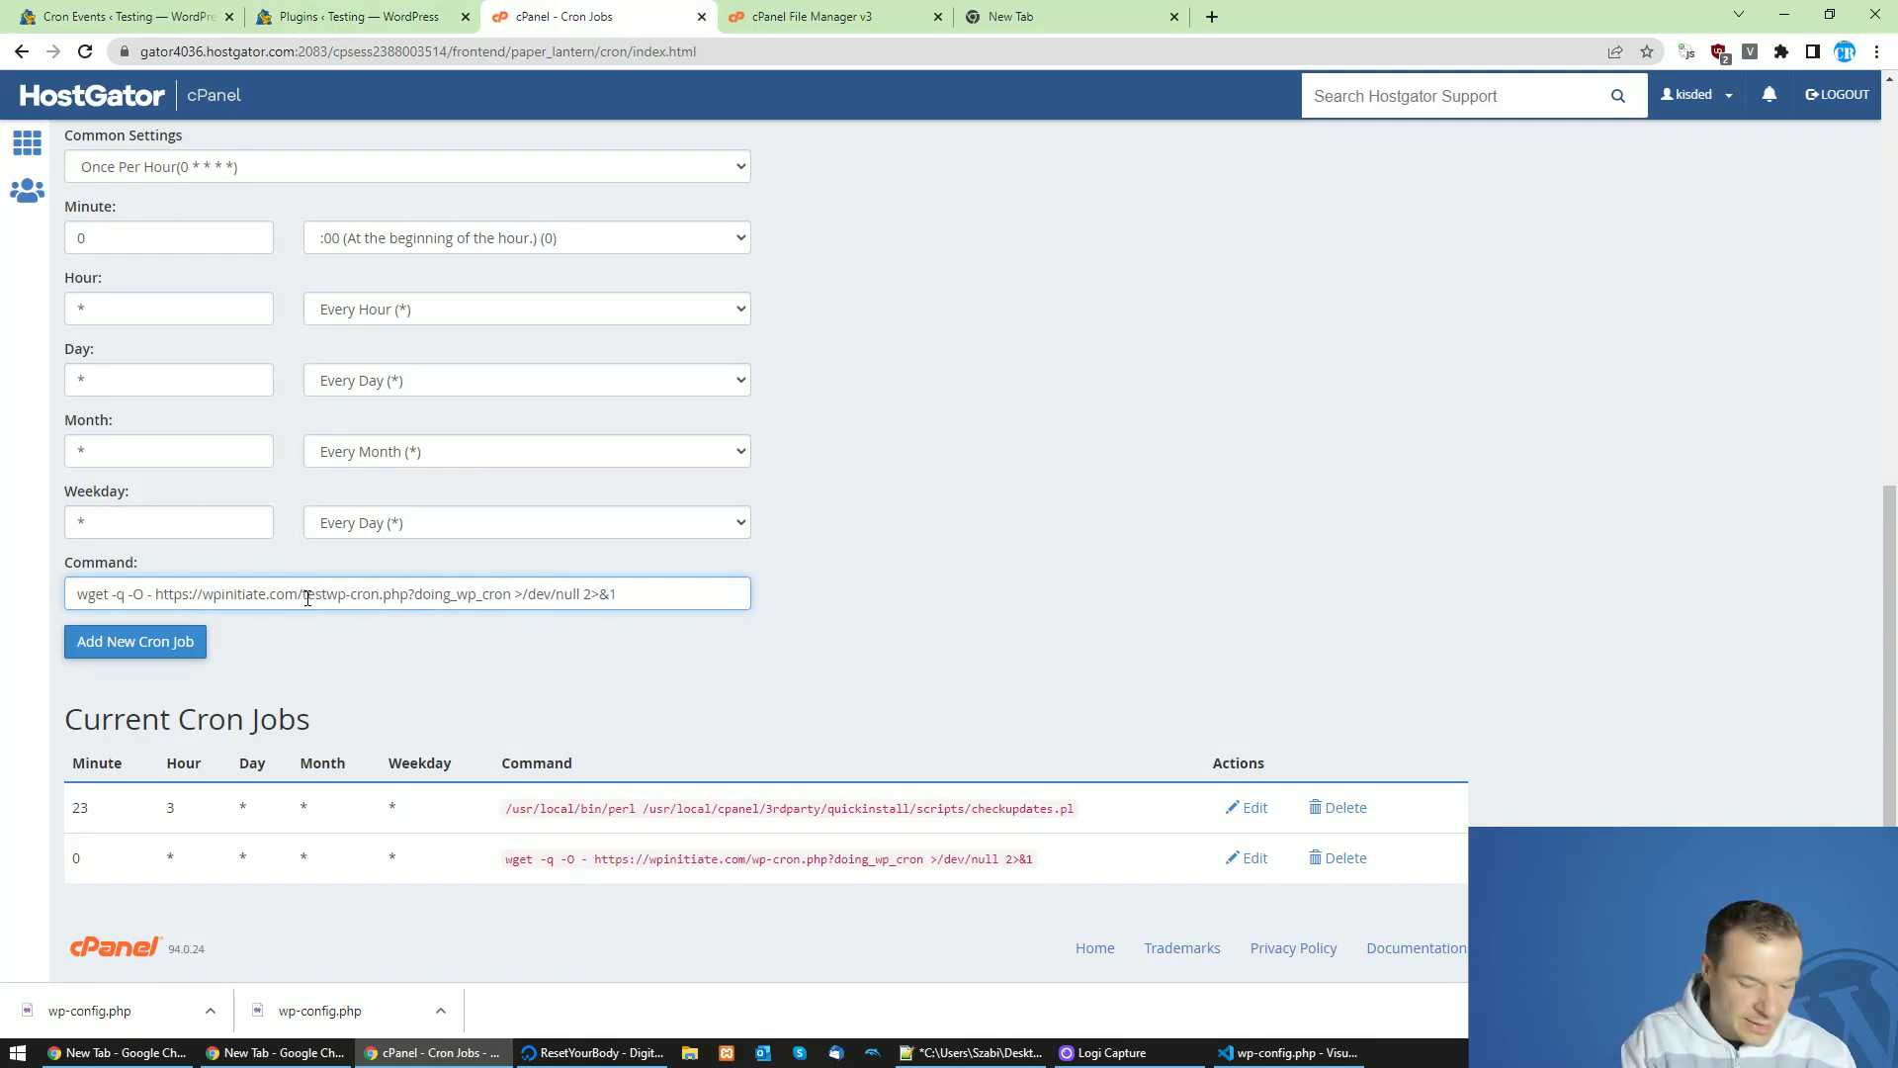
{"action": "type", "text": "ing/"}
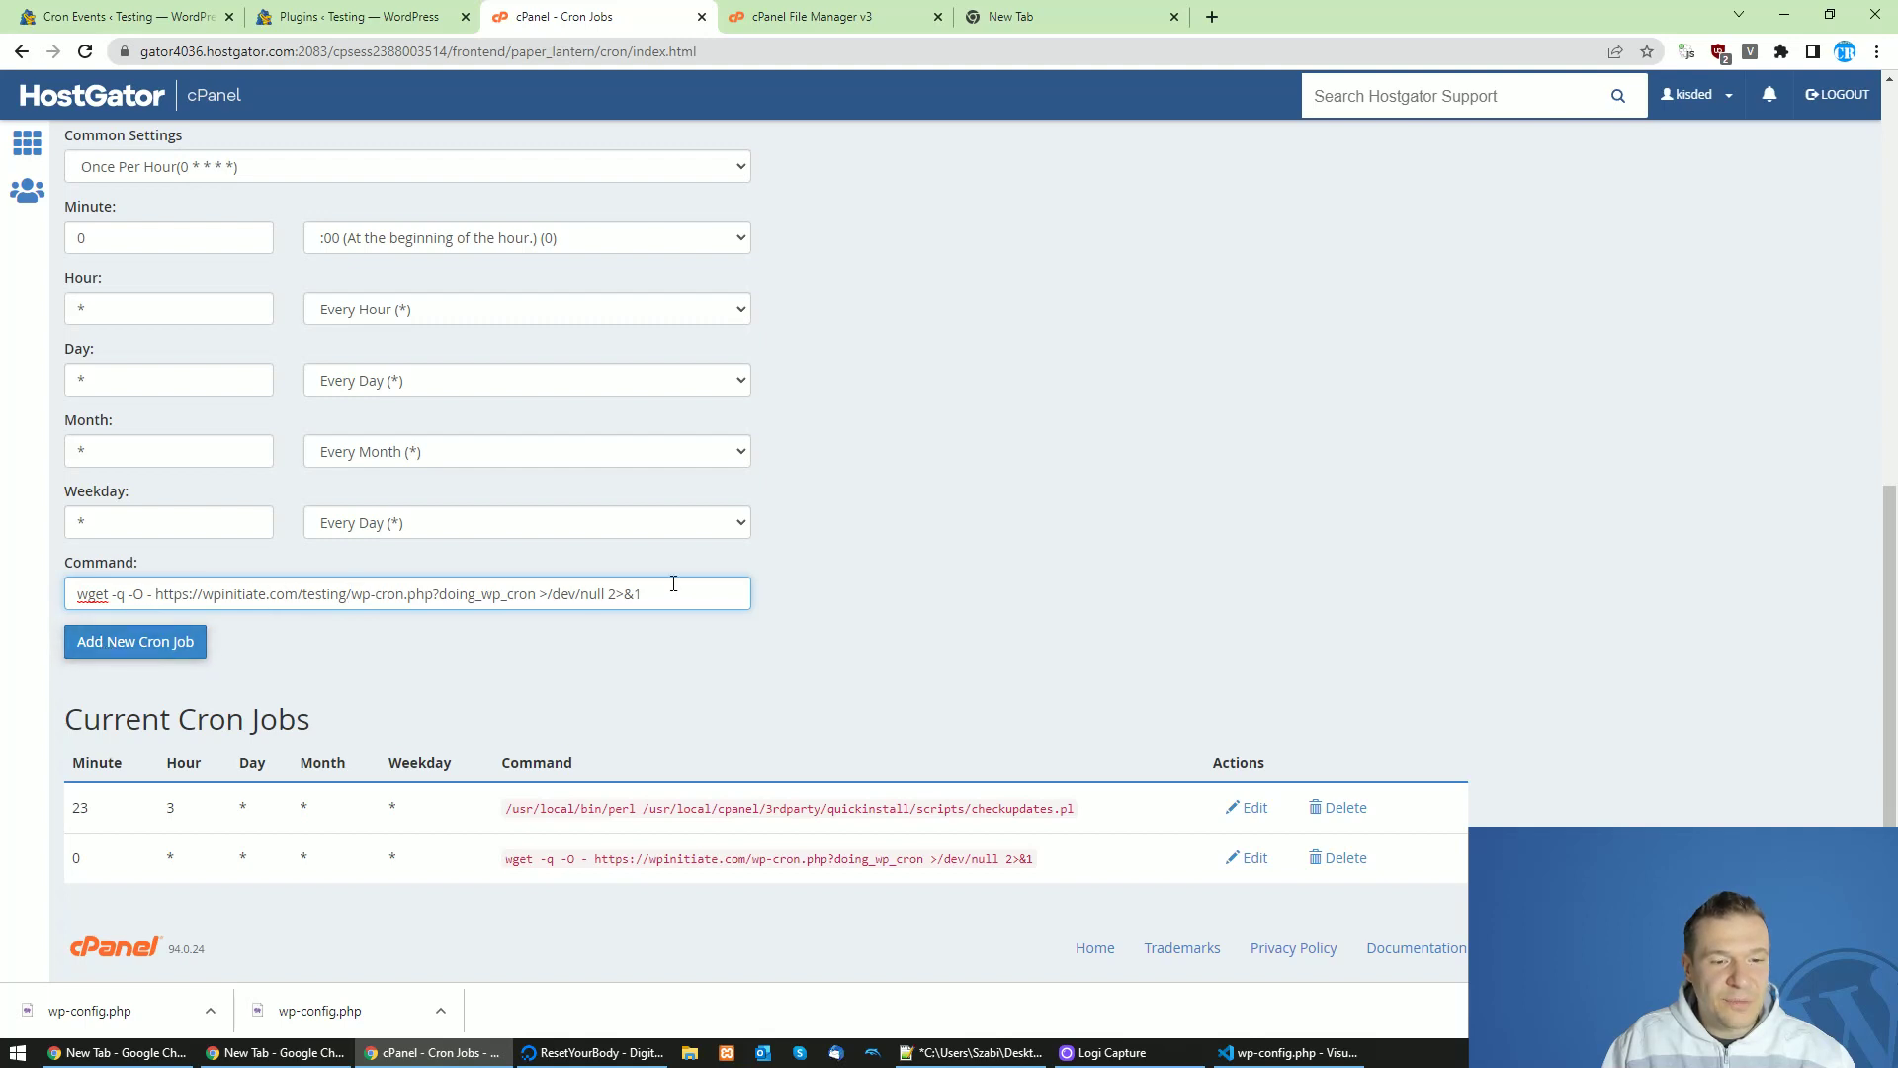
Add the testing wp-cron job, then reload the list and delete that job.
{"action": "left_click", "coordinate": [134, 649]}
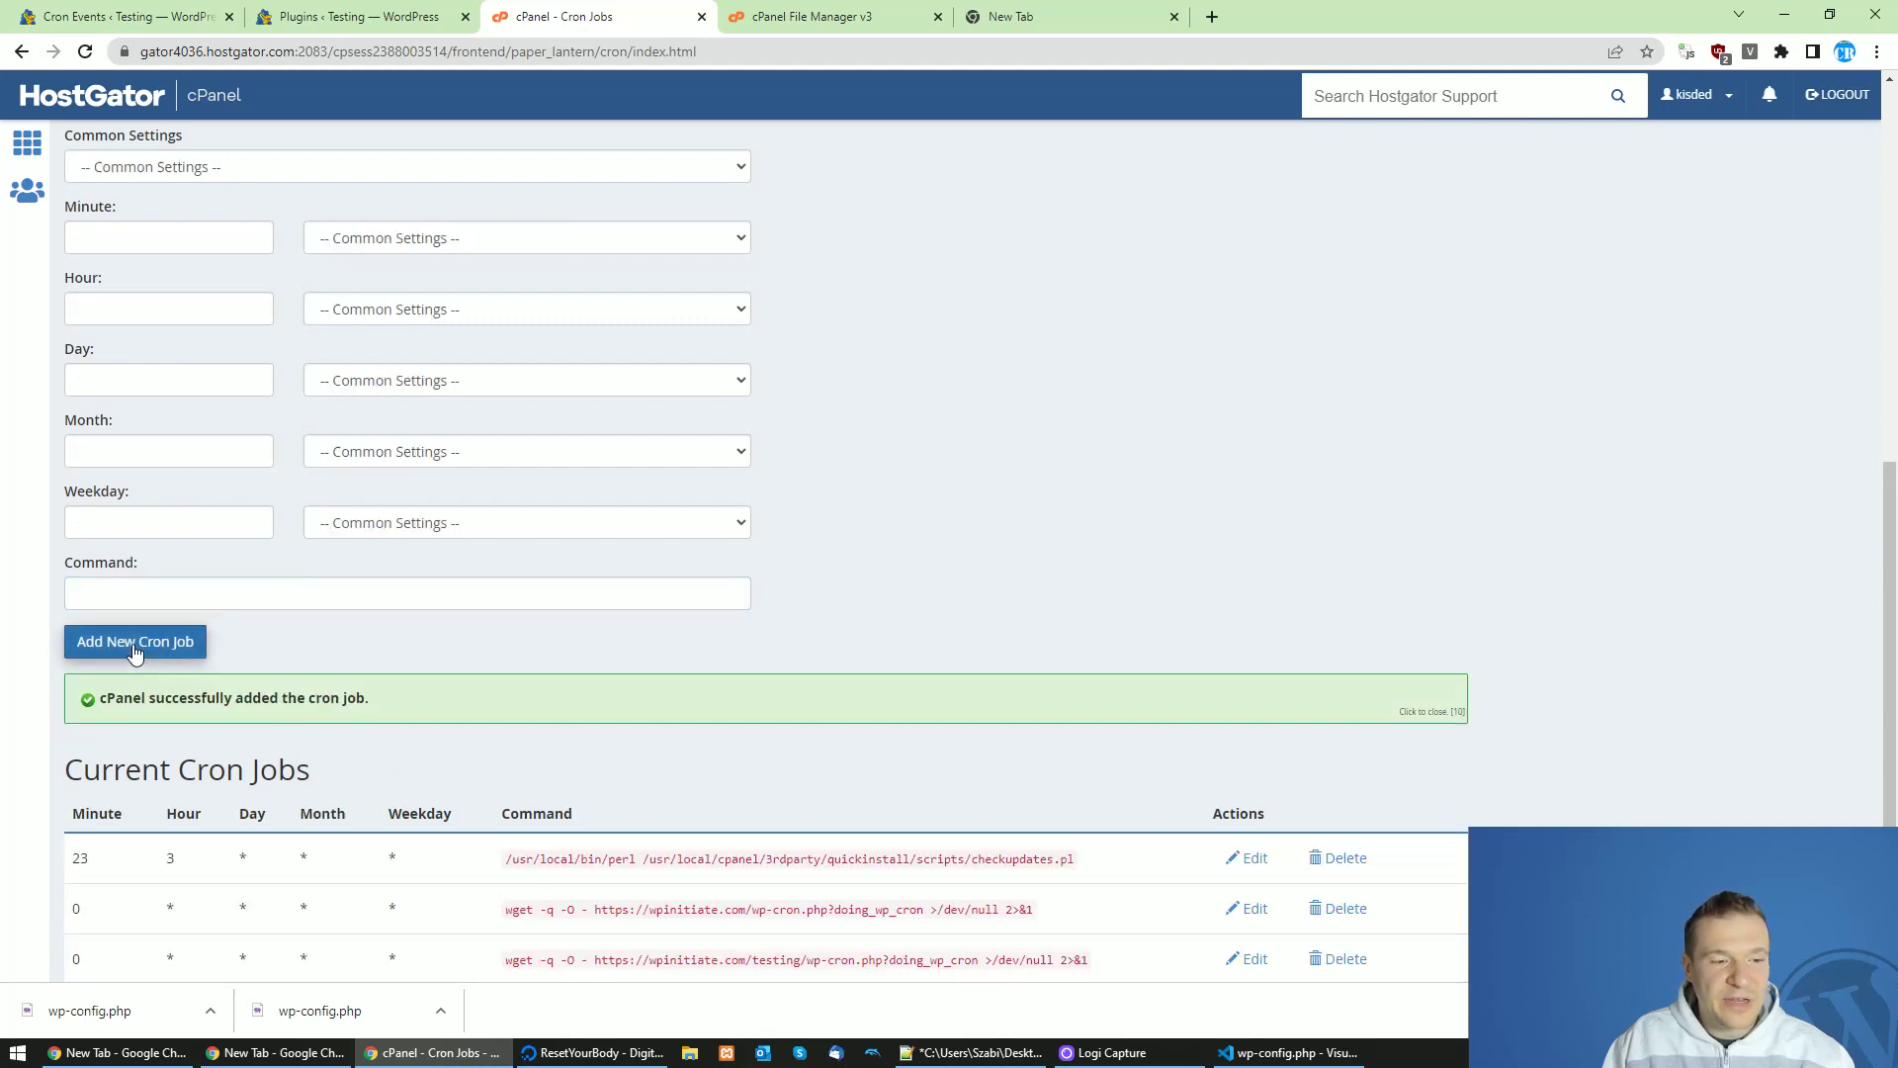
{"action": "scroll", "coordinate": [149, 633], "scroll_direction": "down", "scroll_amount": 1}
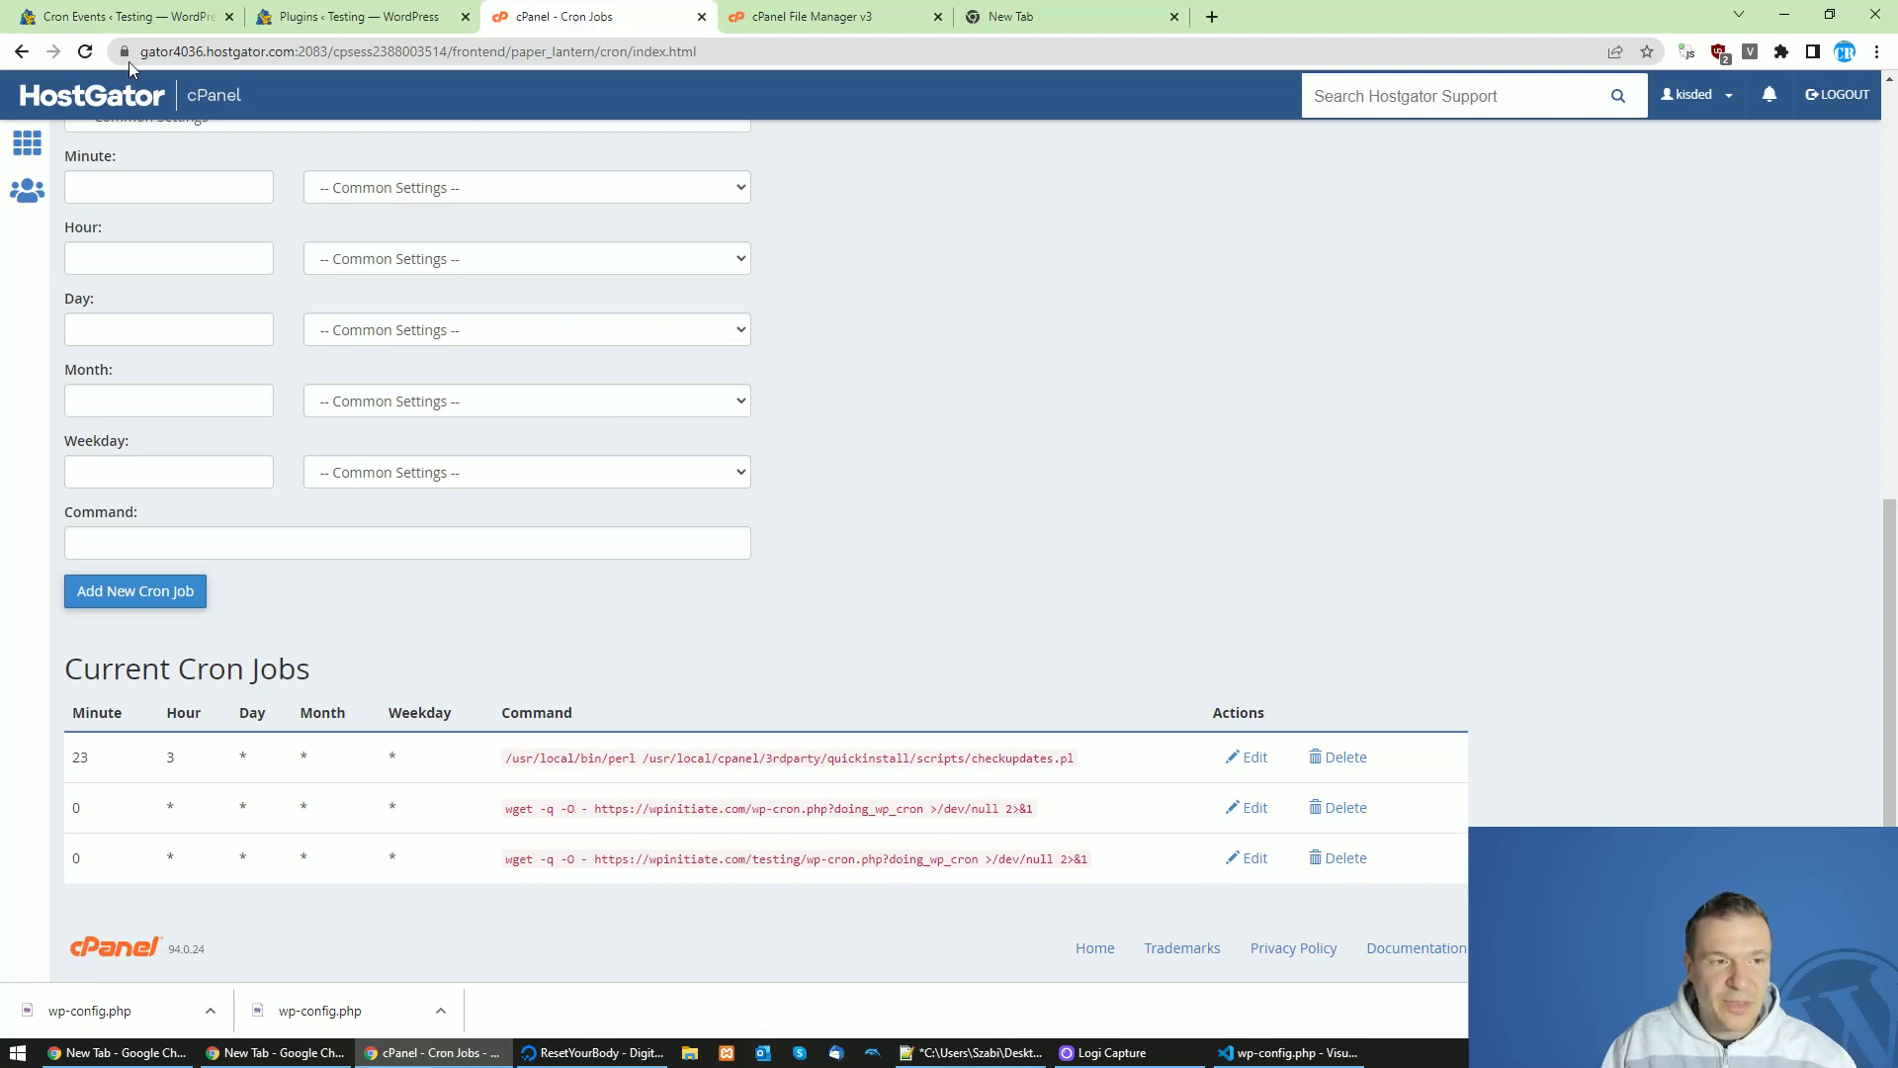
{"action": "left_click", "coordinate": [85, 51]}
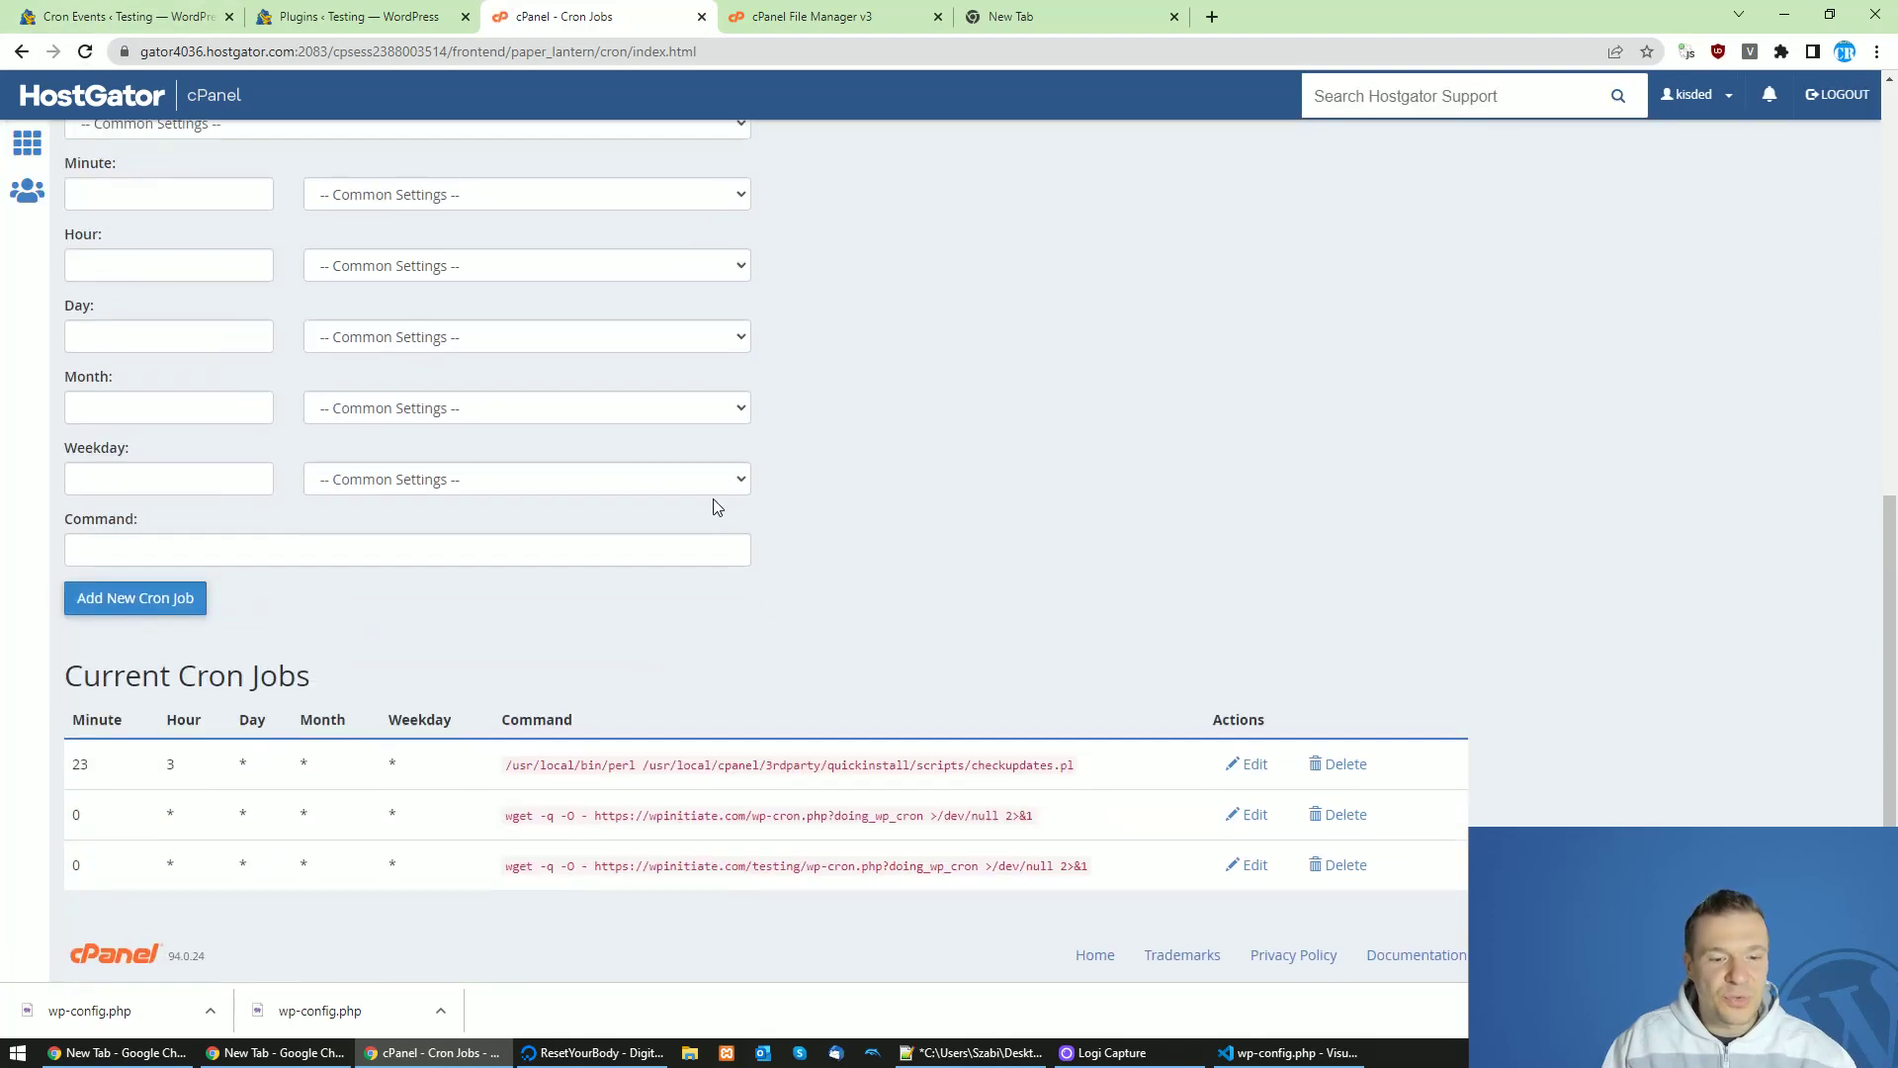
{"action": "left_click", "coordinate": [1337, 858]}
{"action": "left_click", "coordinate": [111, 944]}
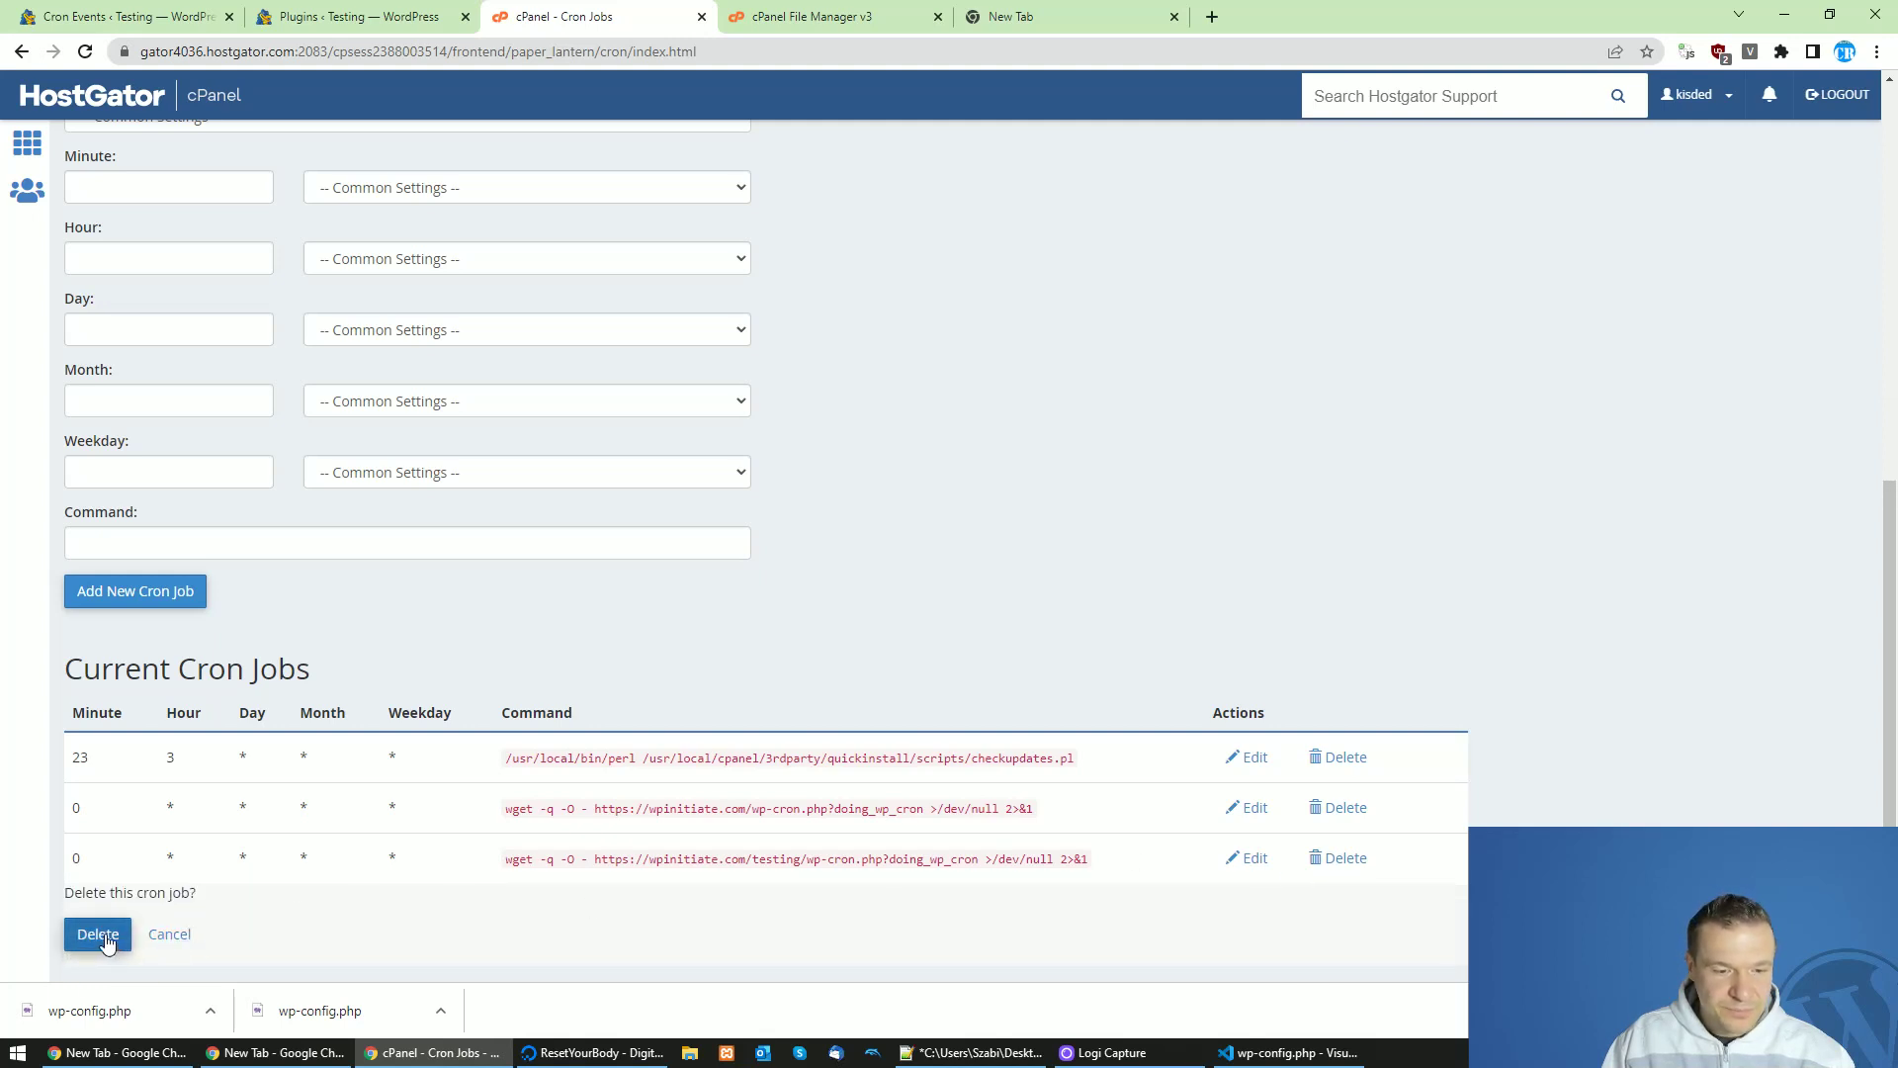
{"action": "left_click", "coordinate": [974, 1053]}
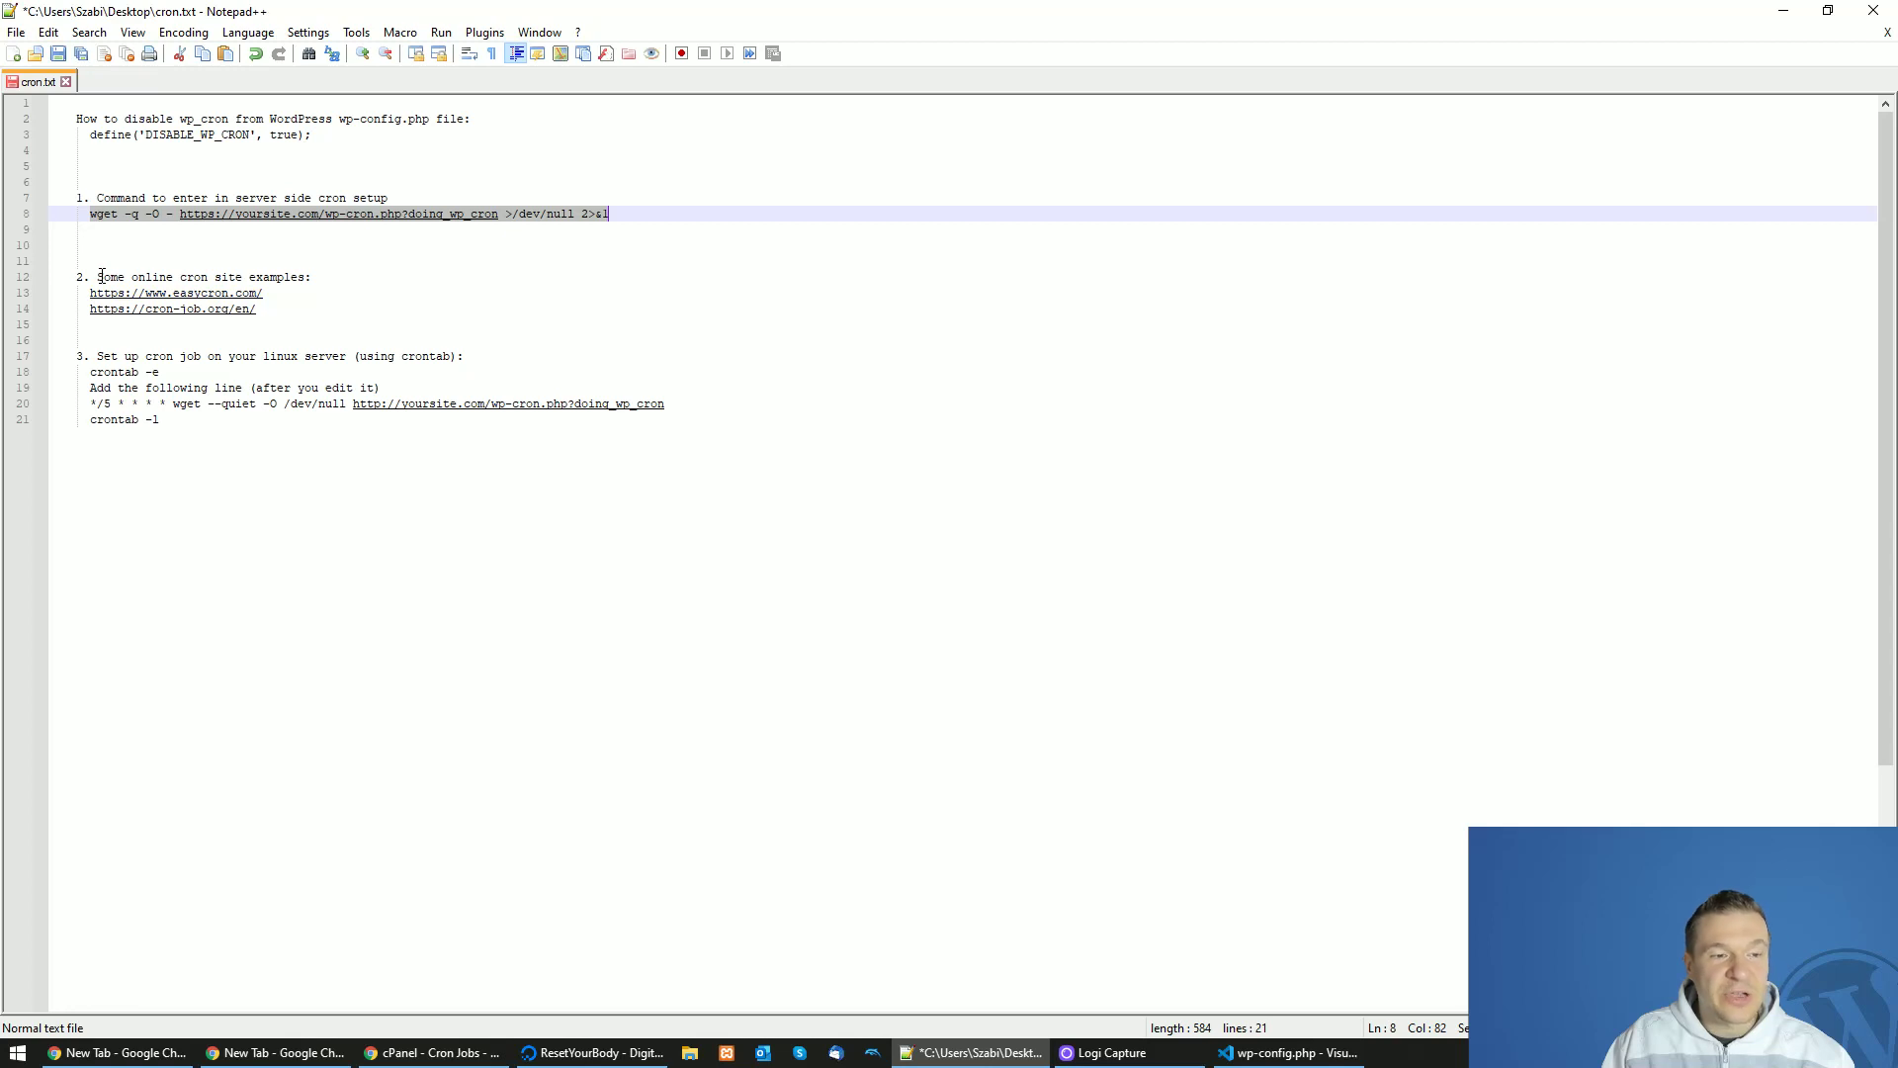
Open the easycron.com and cron-job.org links from the cron.txt notes.
{"action": "left_click_drag", "start_coordinate": [97, 277], "coordinate": [318, 277]}
{"action": "double_click", "coordinate": [172, 296]}
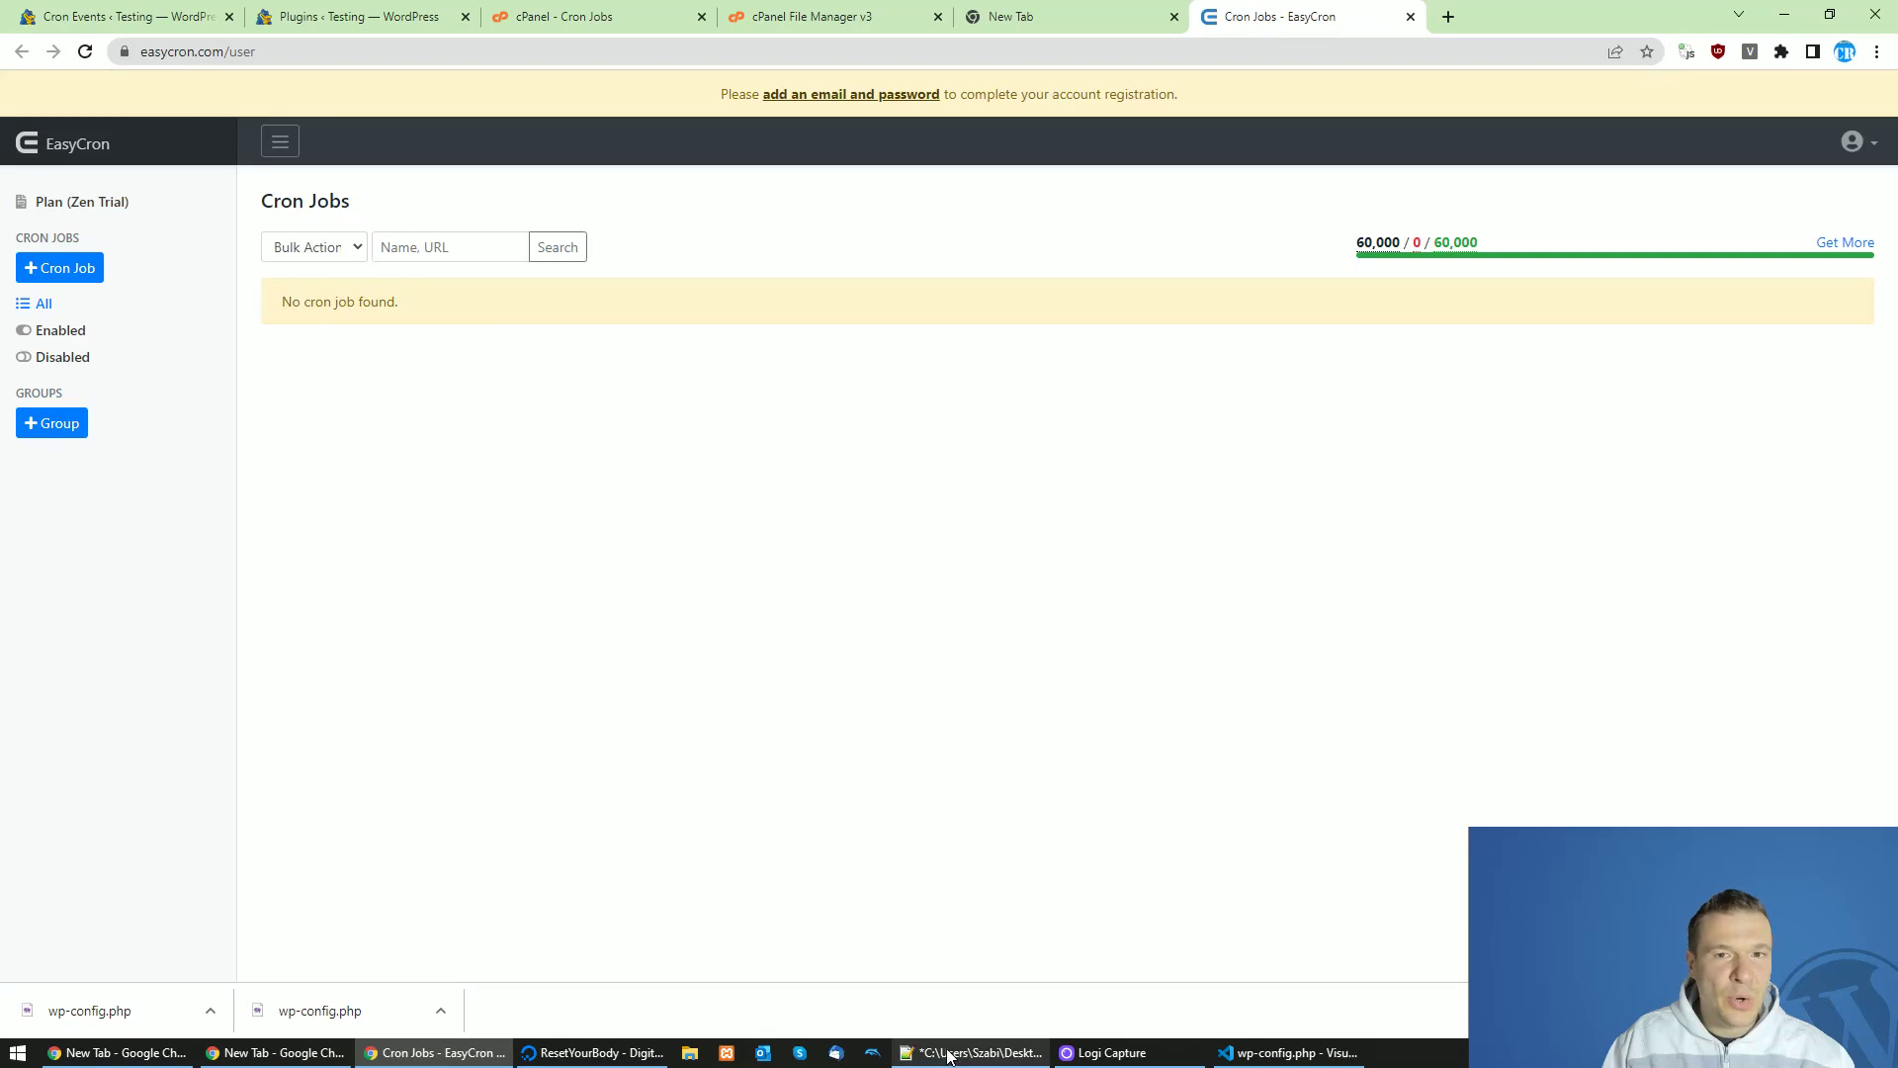
{"action": "left_click", "coordinate": [947, 1054]}
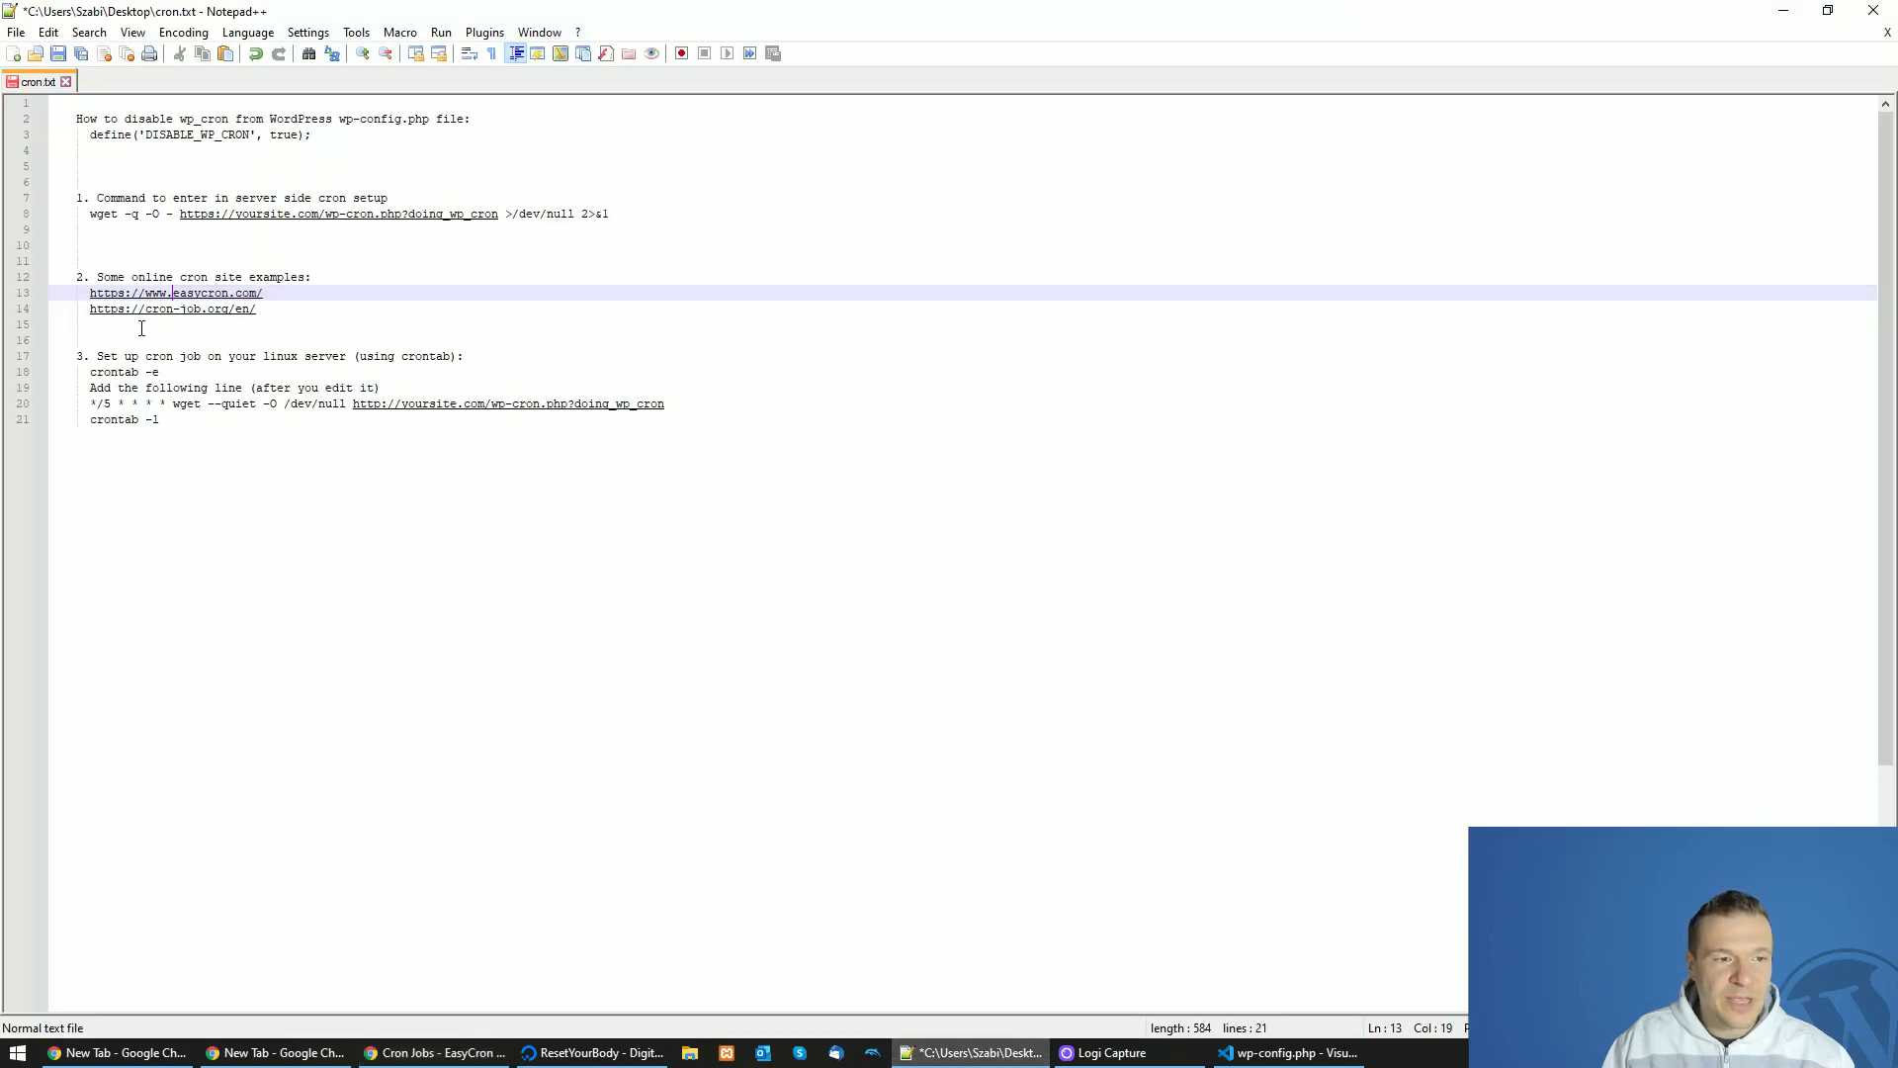
{"action": "double_click", "coordinate": [150, 316]}
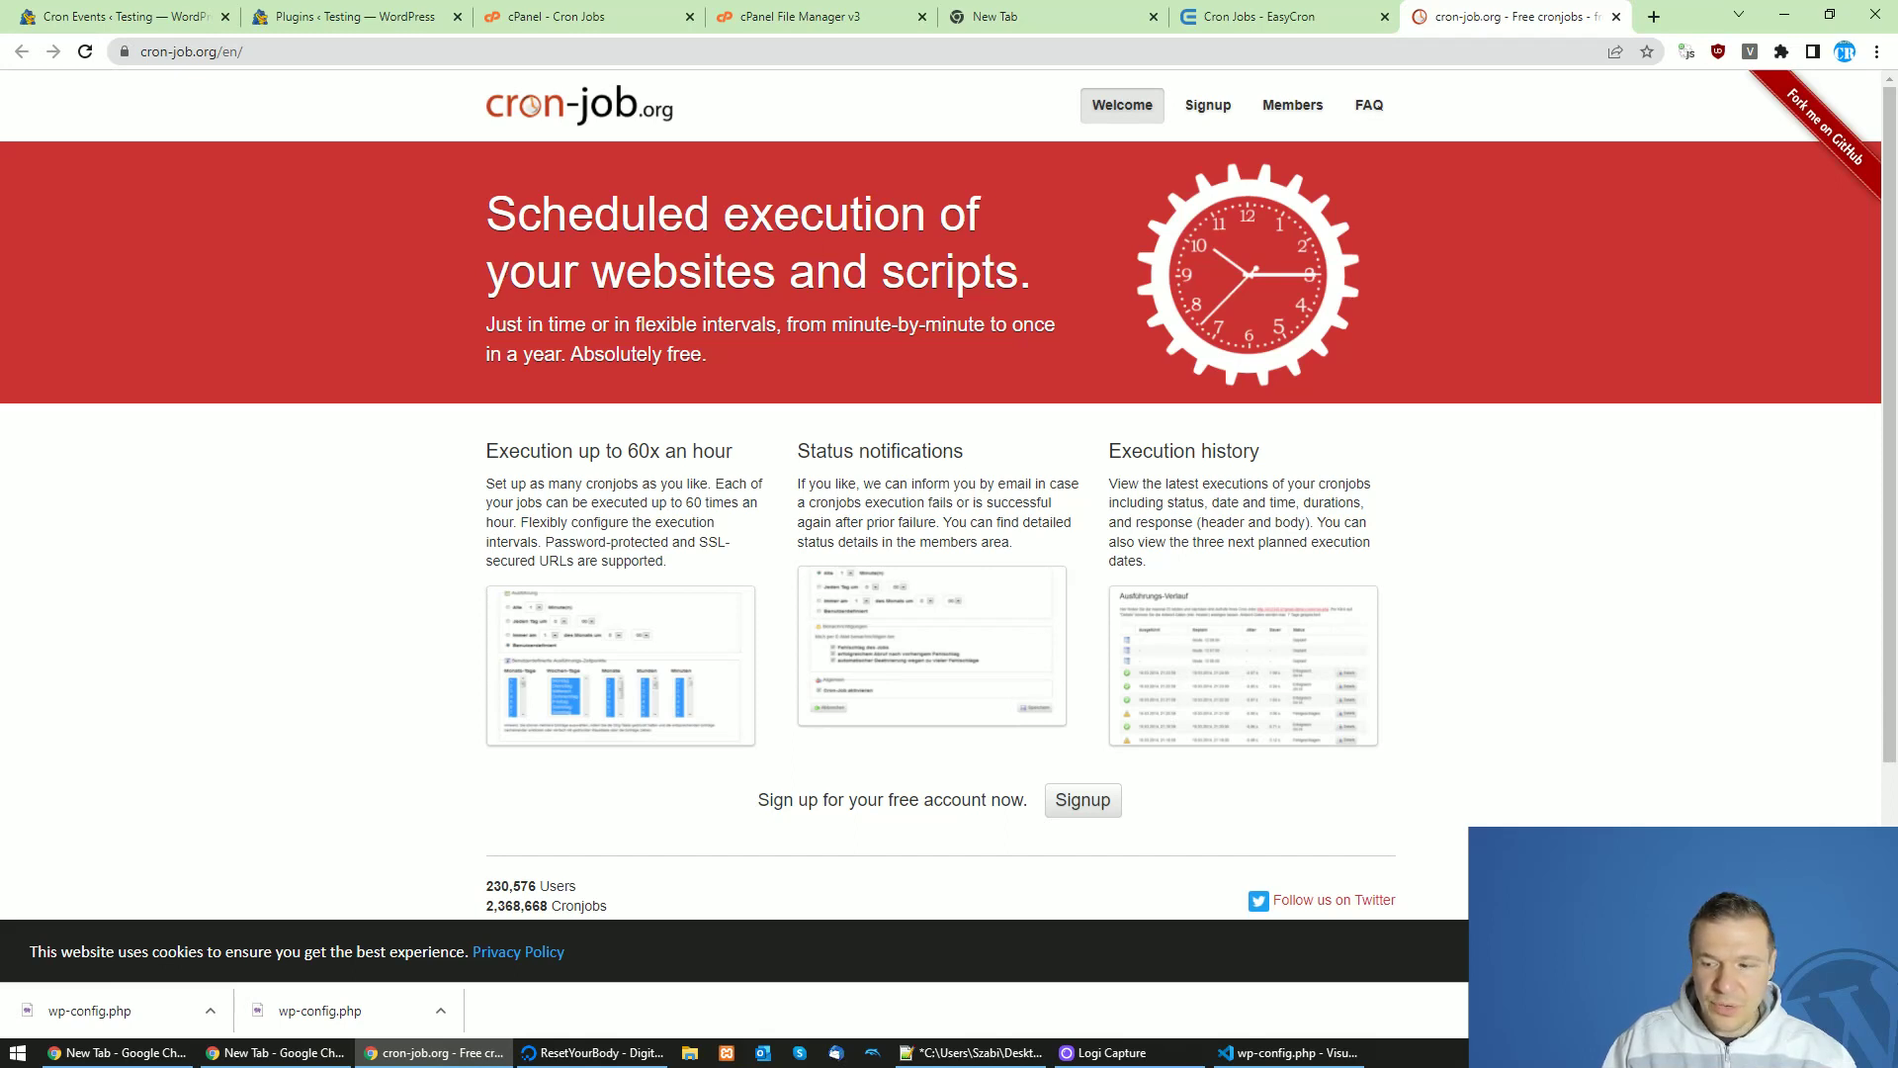
Trim /user from the EasyCron address and start a new cron job from the dashboard.
{"action": "left_click", "coordinate": [1275, 9]}
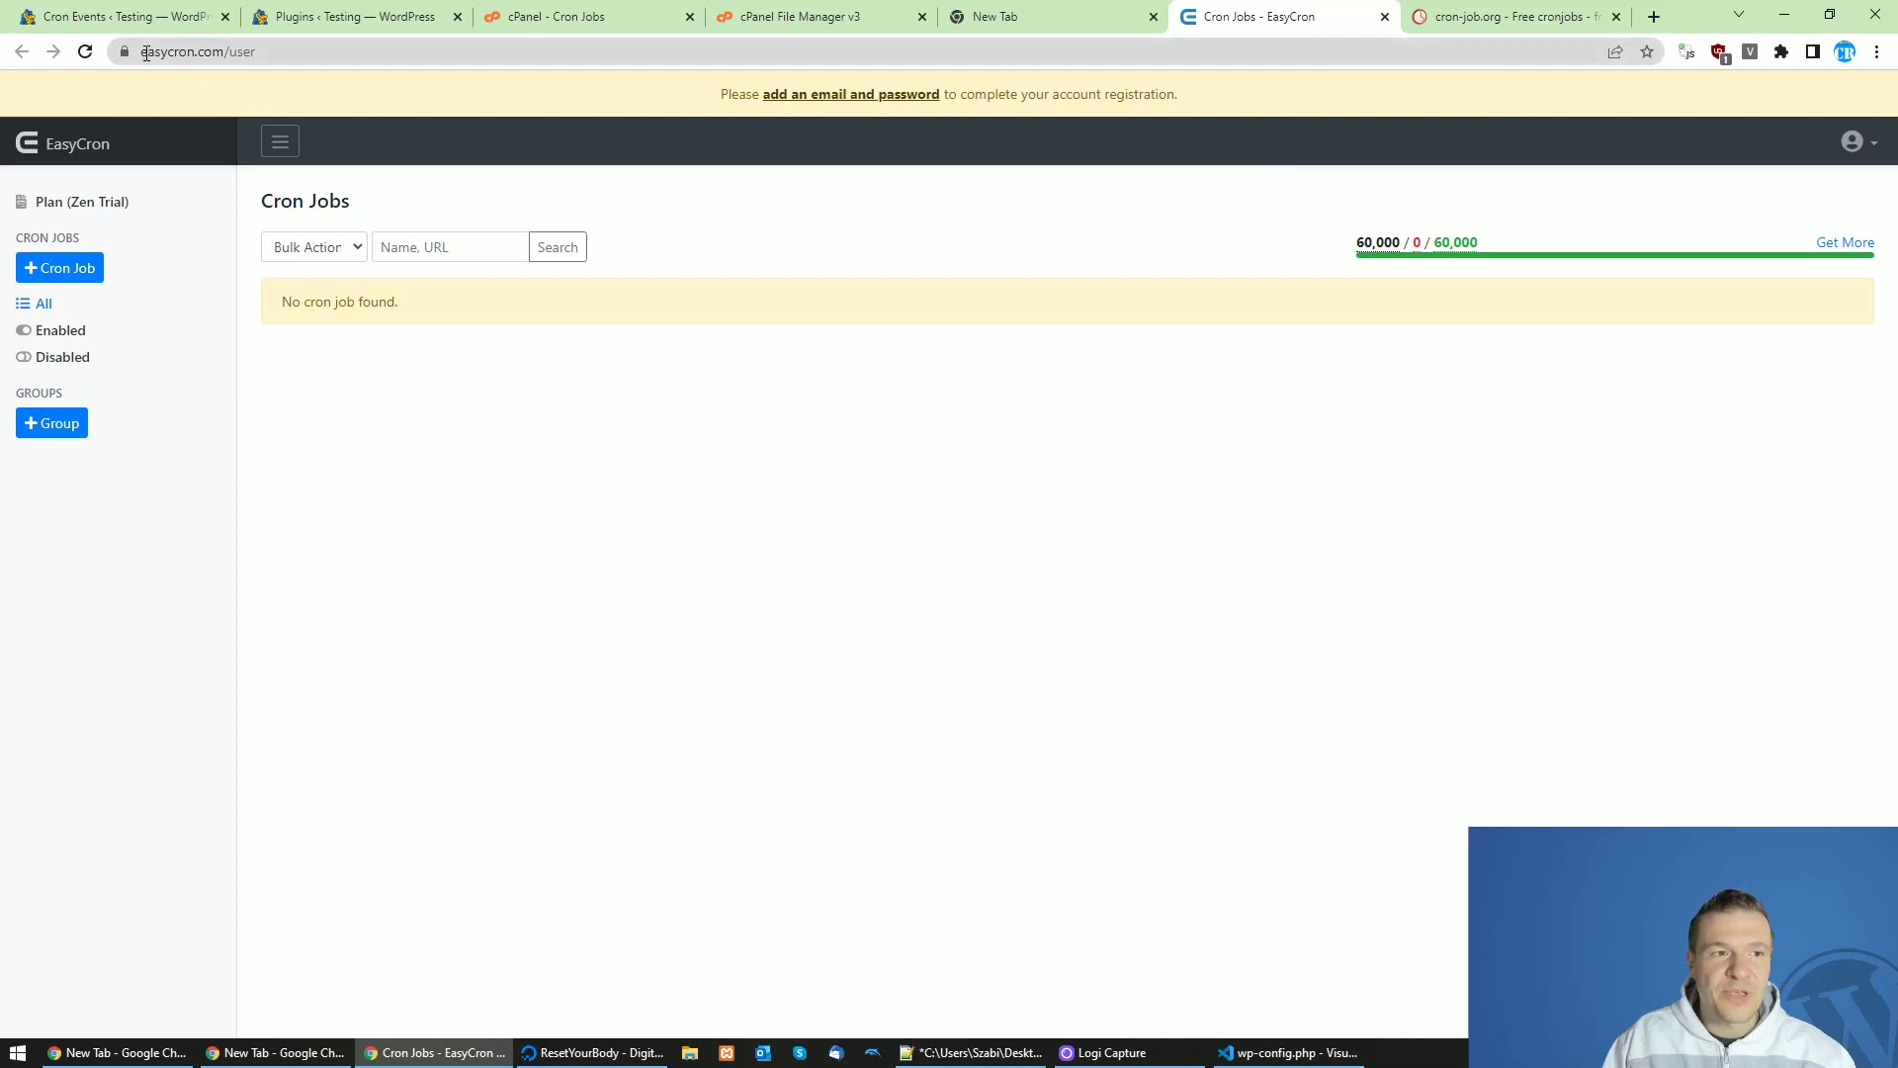
{"action": "left_click", "coordinate": [227, 53]}
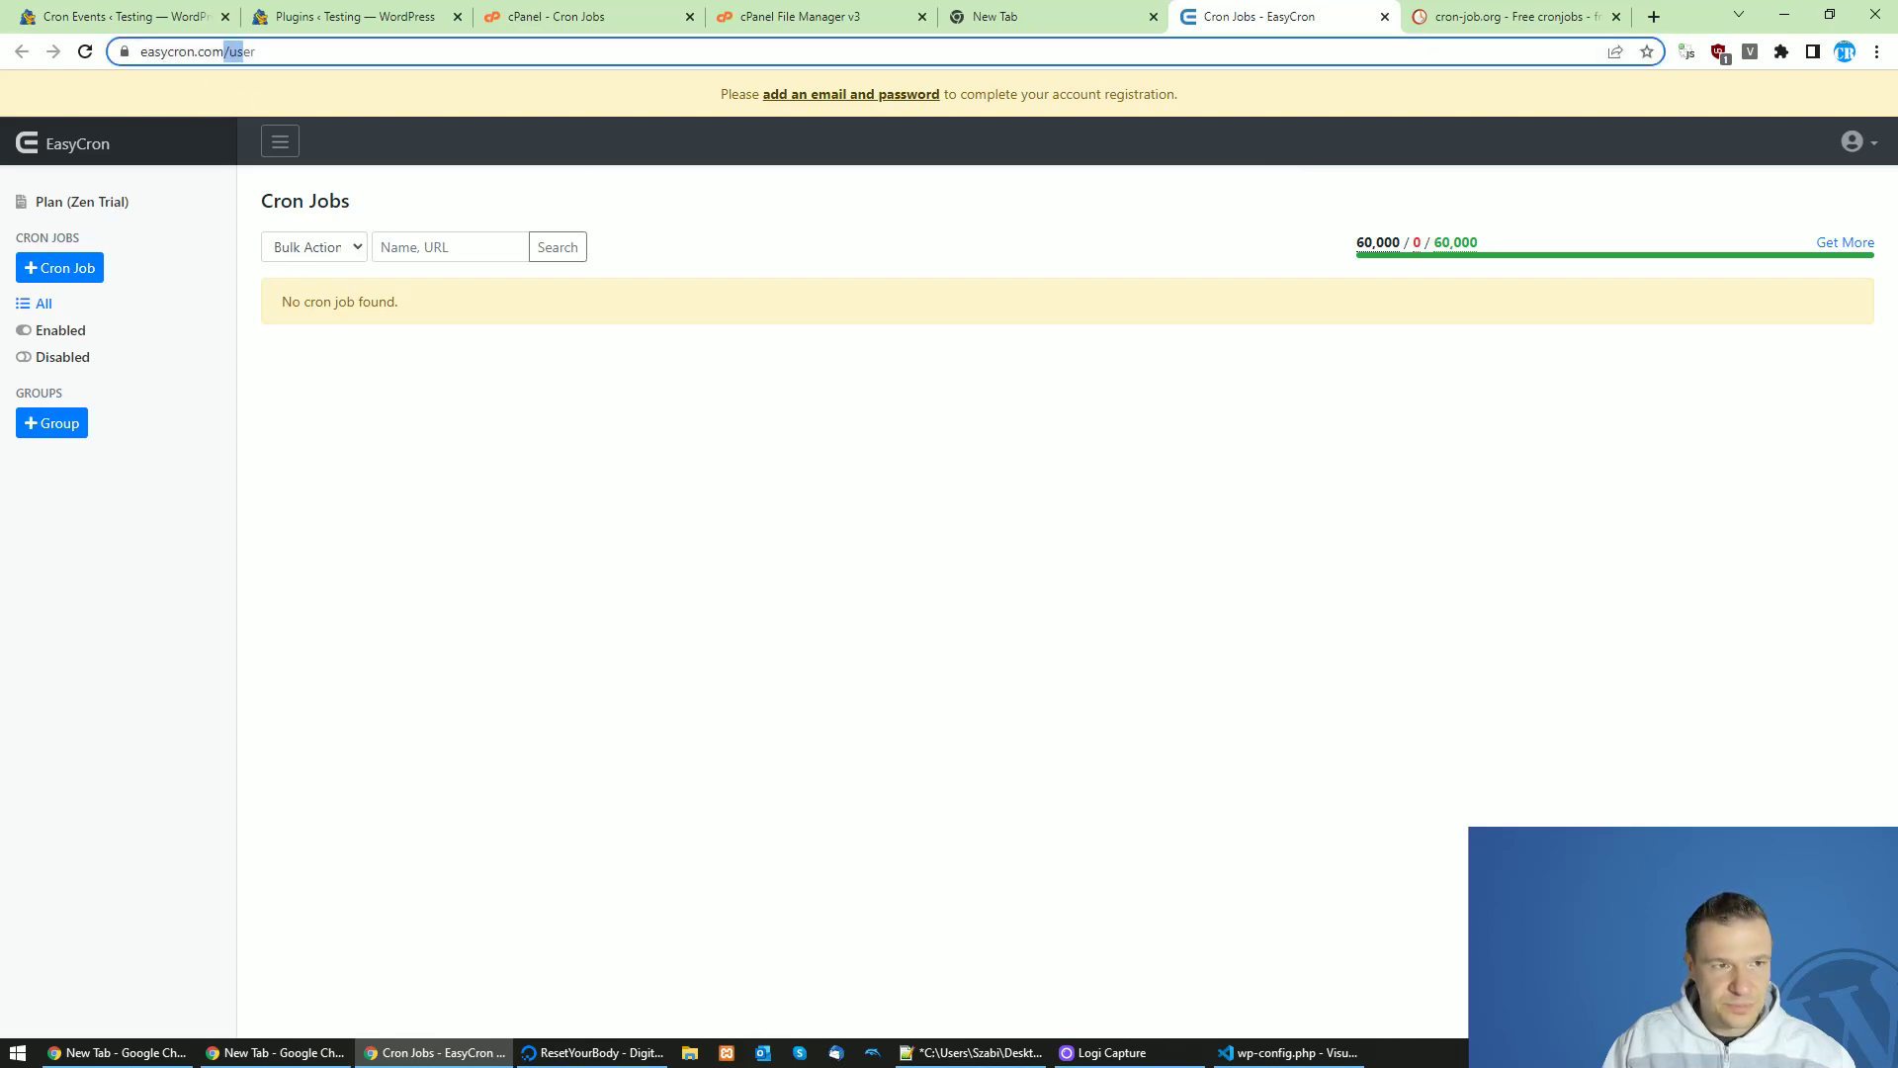
{"action": "double_click", "coordinate": [317, 53]}
{"action": "key", "text": "BackSpace"}
{"action": "key", "text": "Return"}
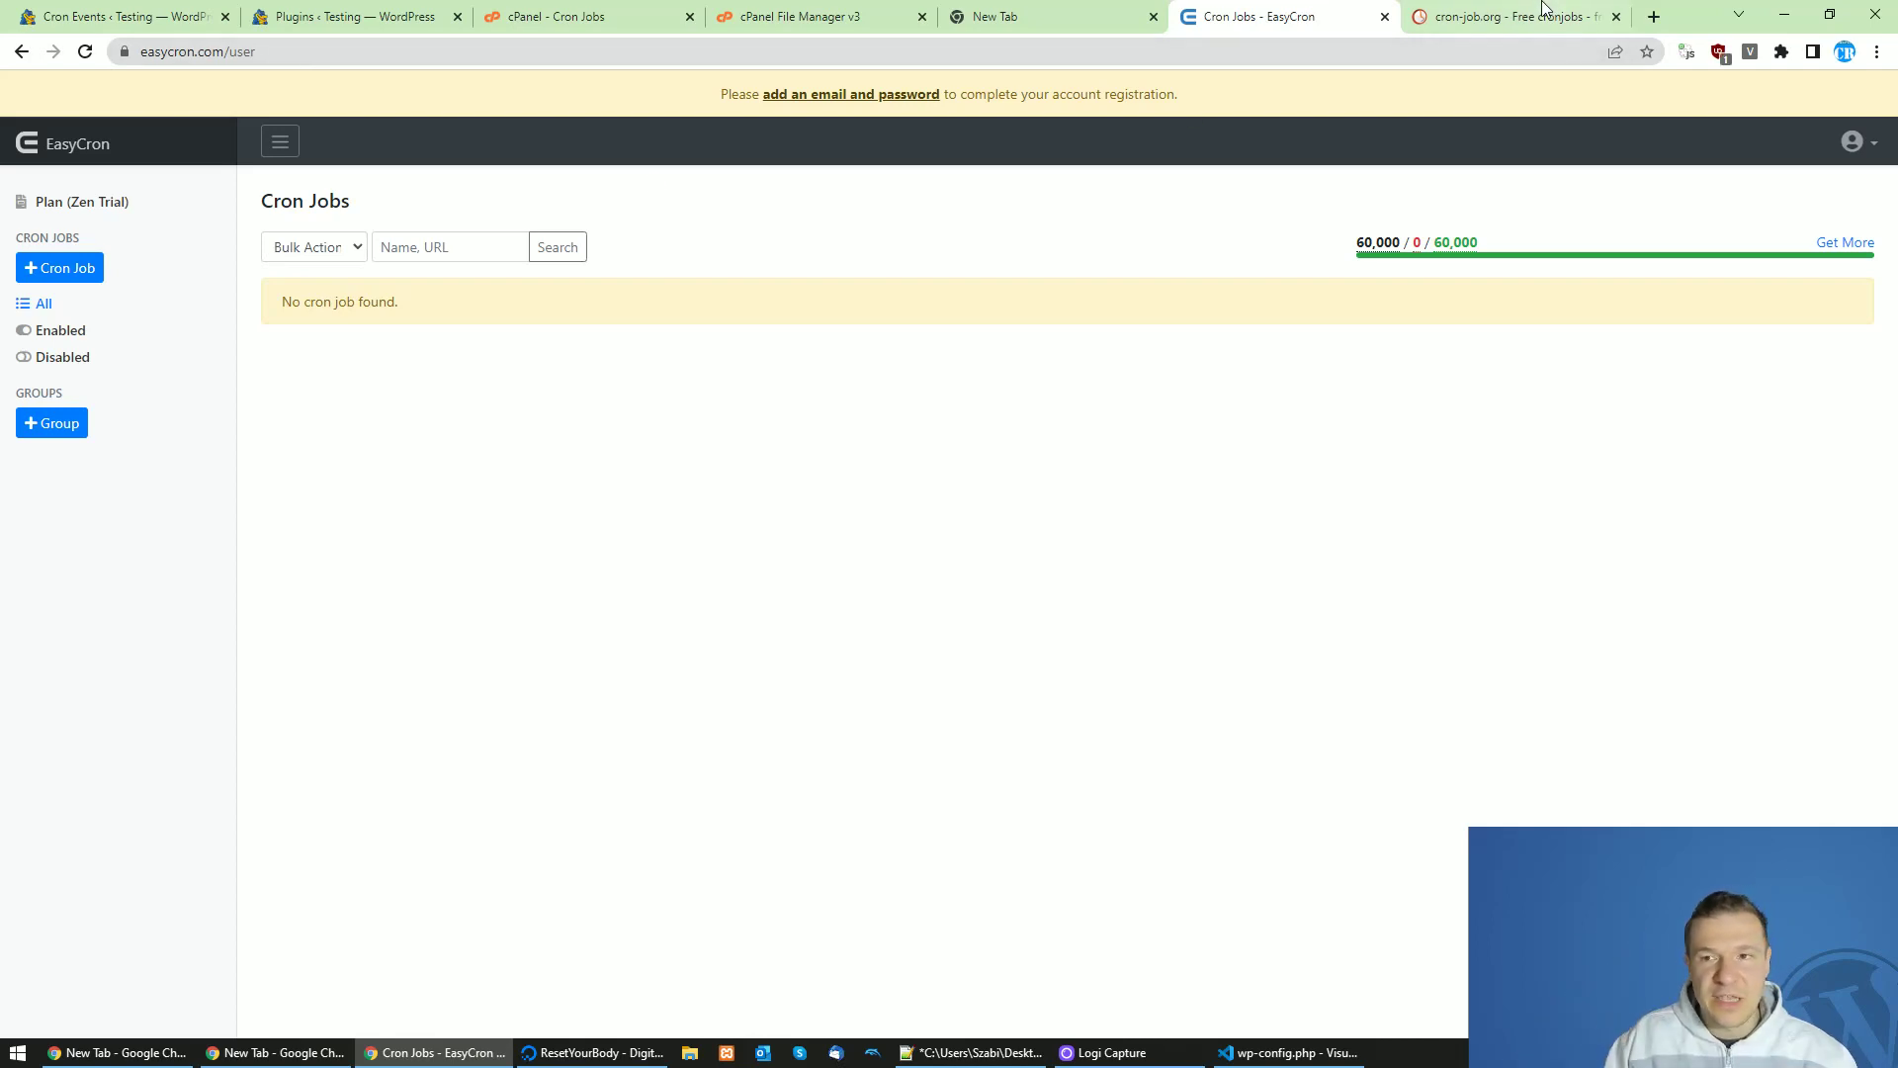
{"action": "left_click", "coordinate": [1513, 16]}
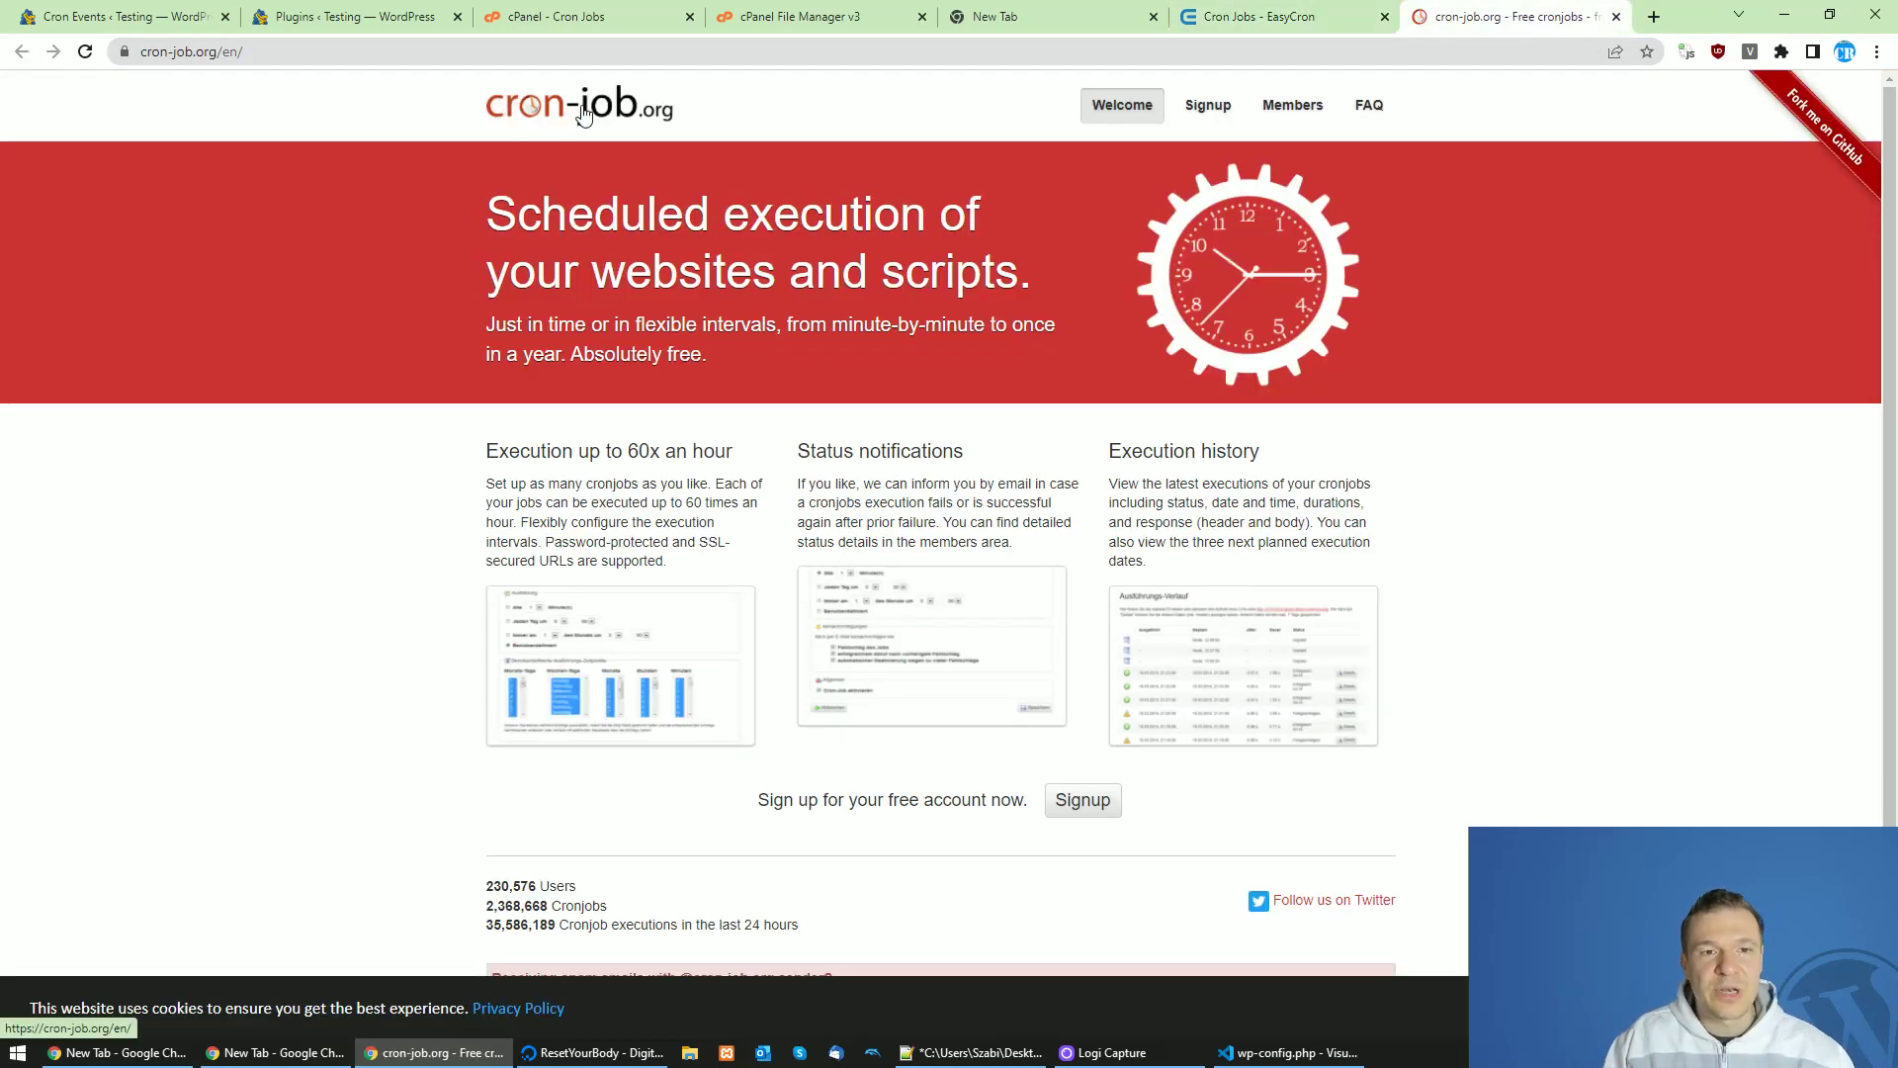
{"action": "left_click", "coordinate": [1289, 12]}
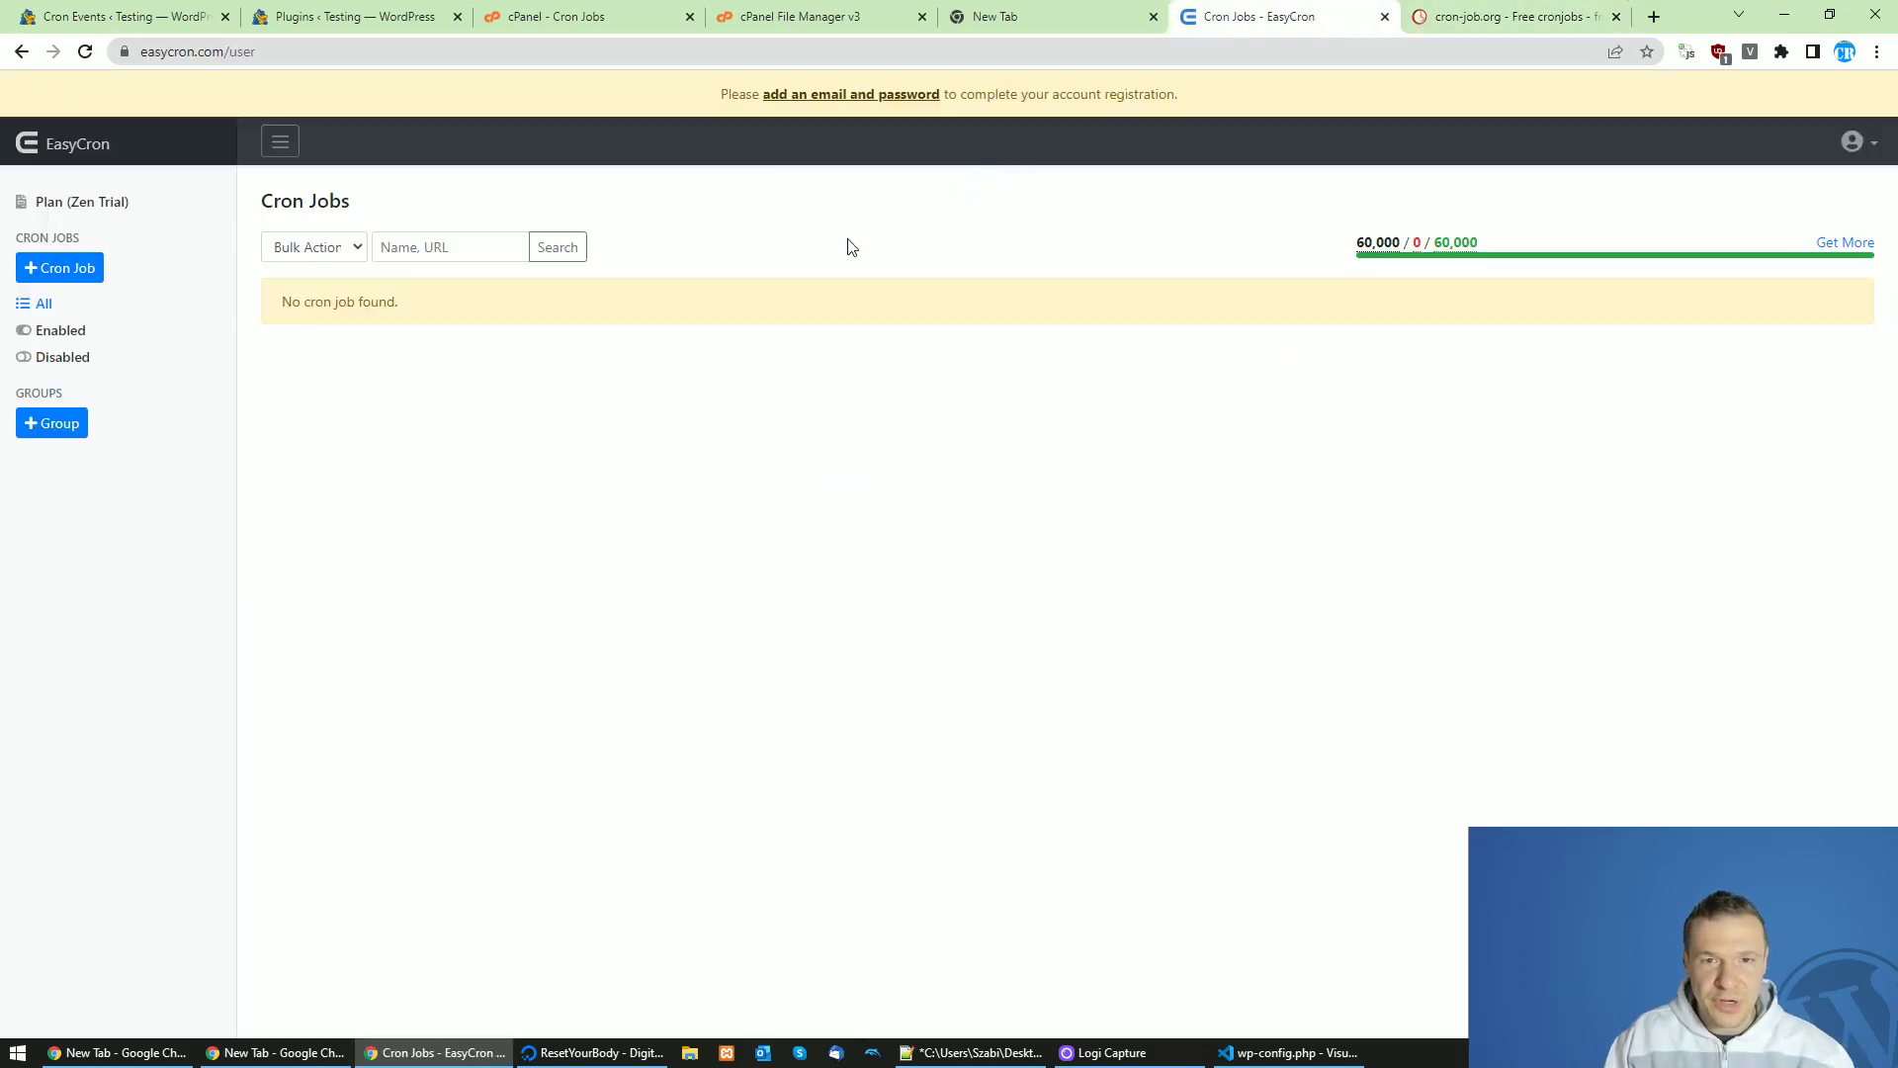
{"action": "left_click", "coordinate": [57, 268]}
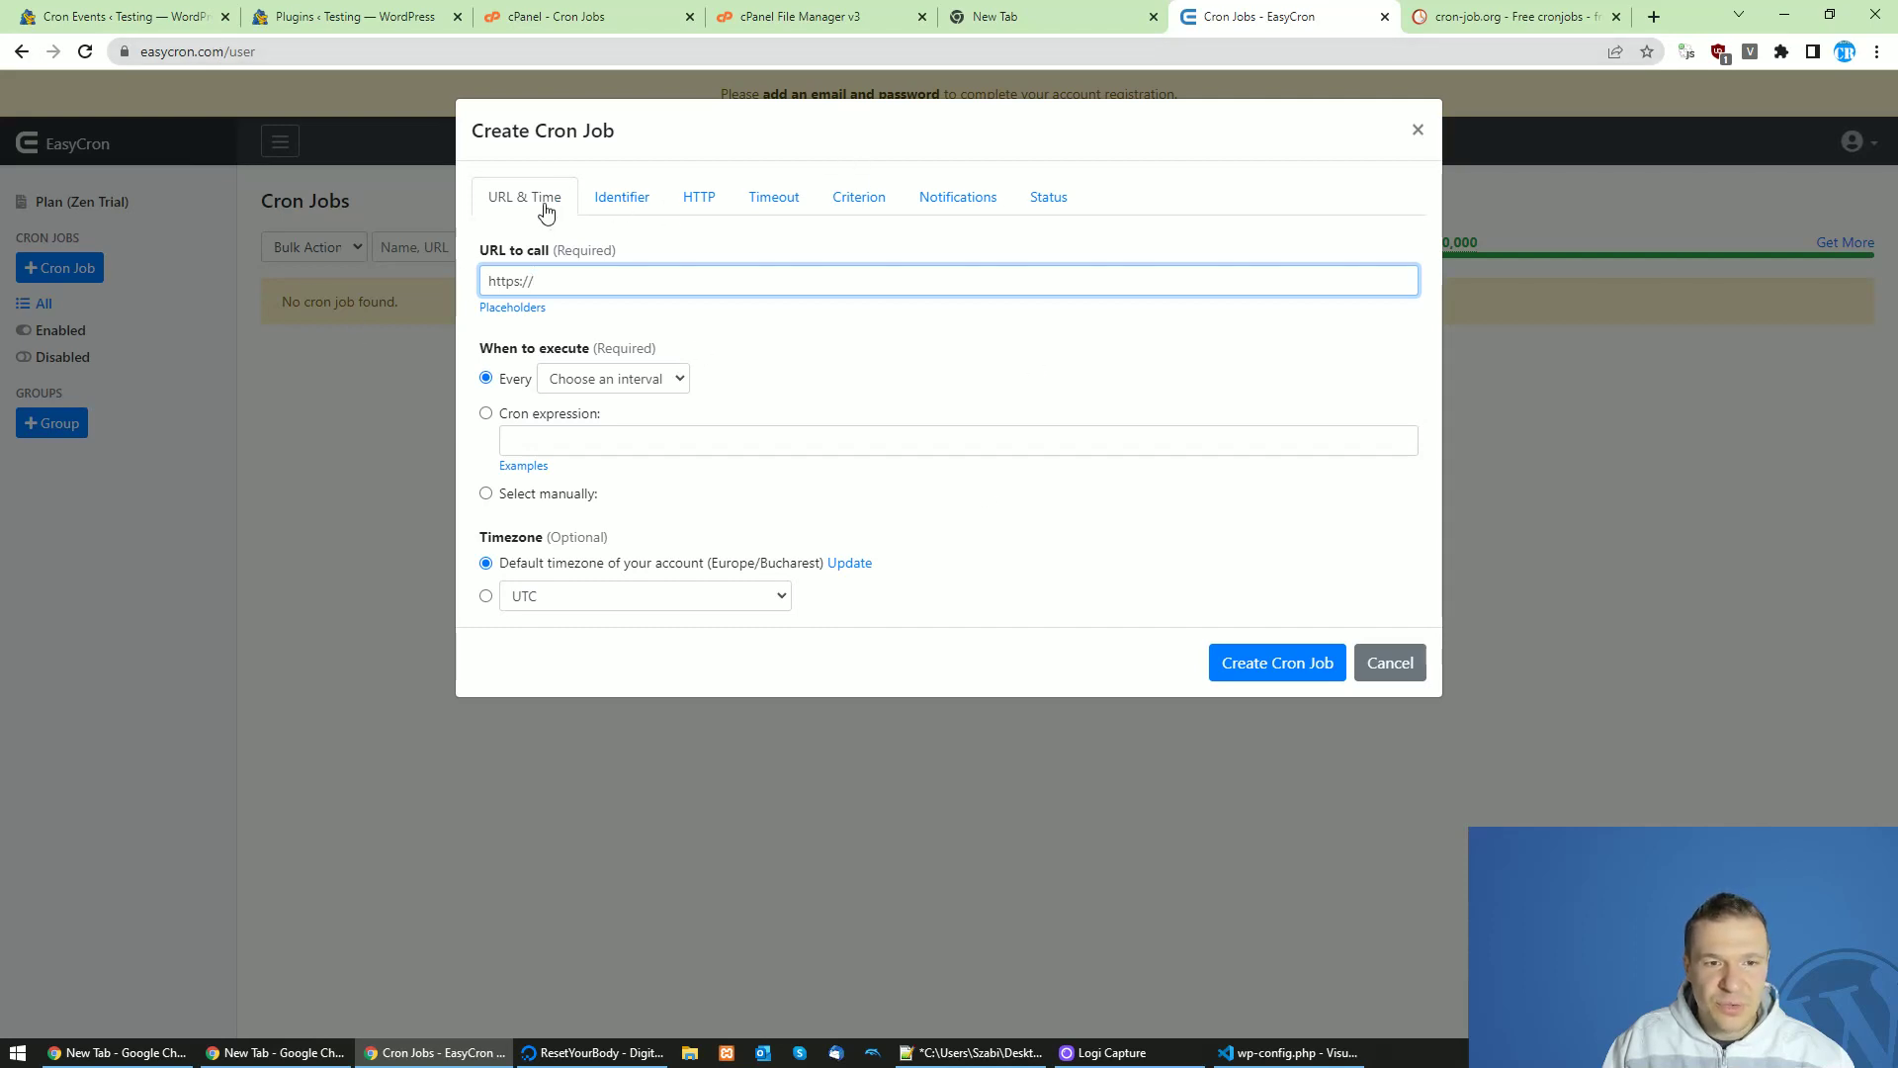
Paste the wp-cron URL from line 8 of cron.txt into the URL to call field.
{"action": "left_click", "coordinate": [413, 340]}
{"action": "left_click", "coordinate": [32, 271]}
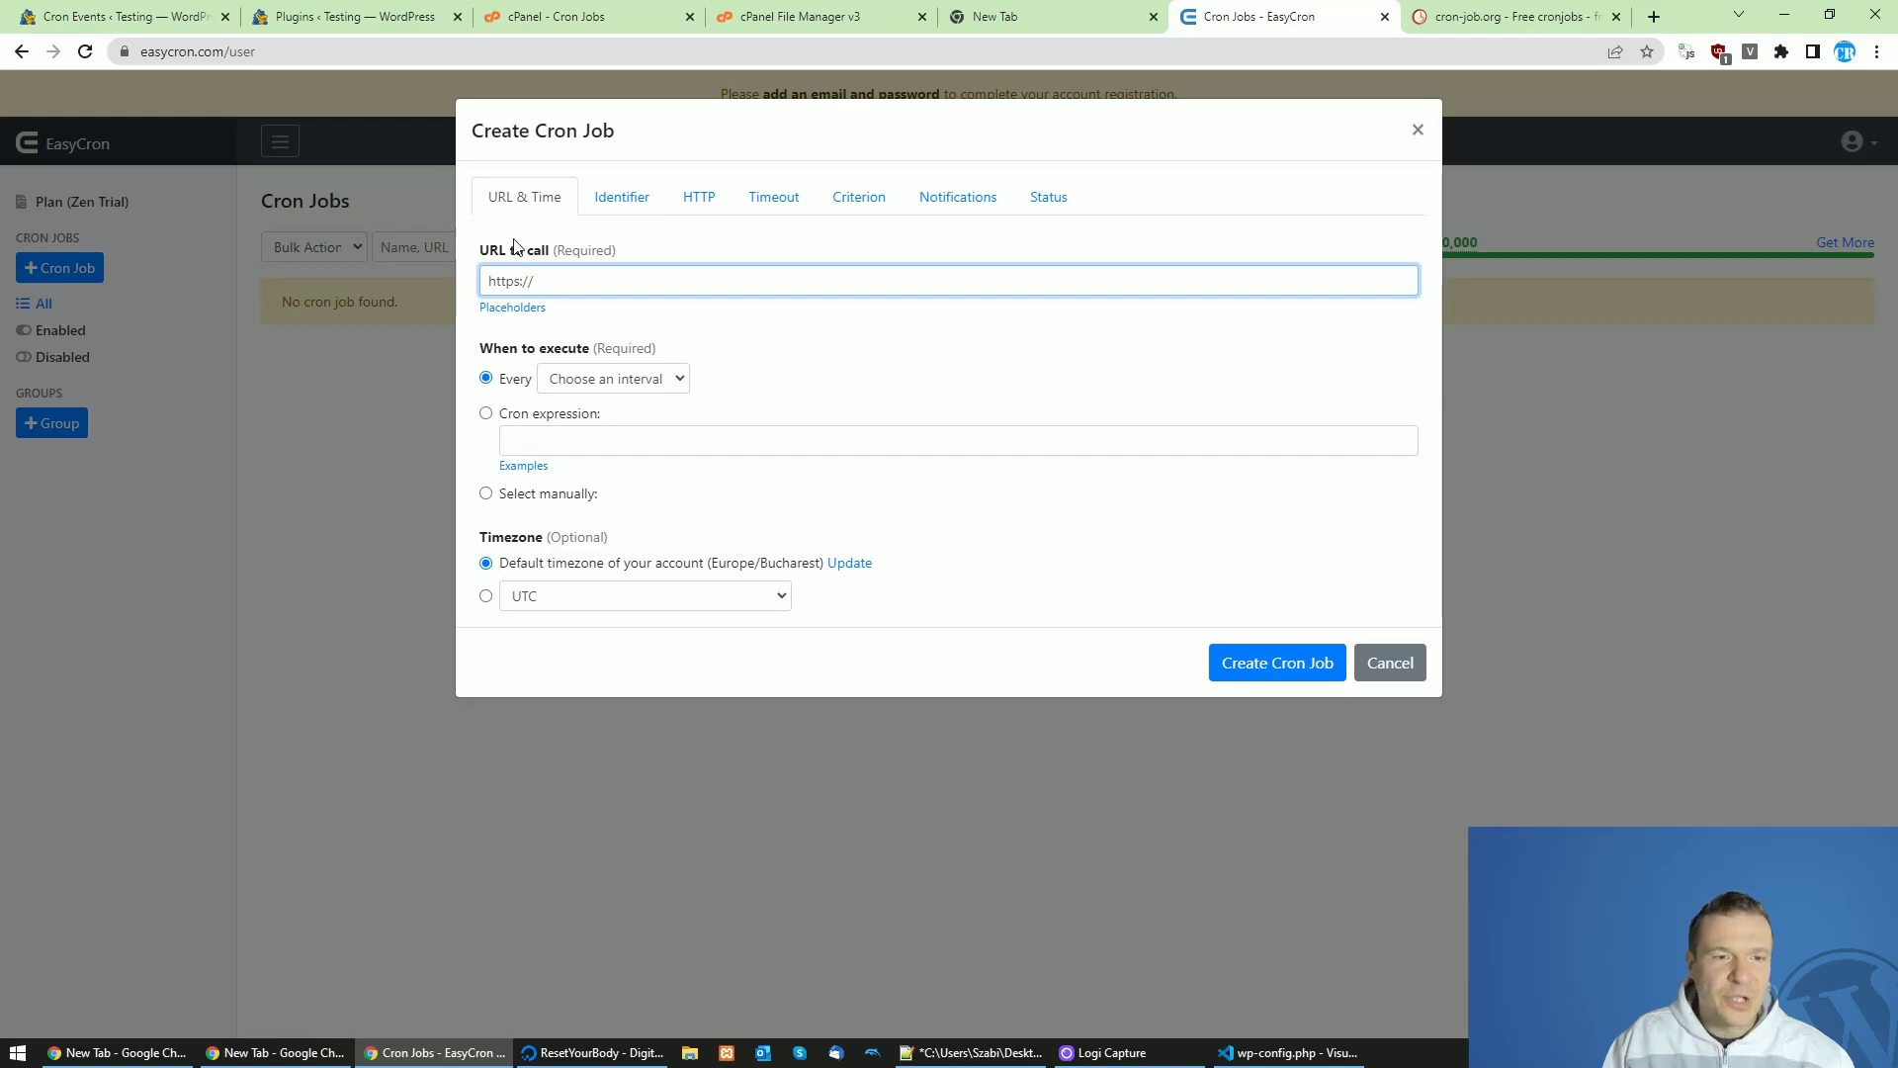
{"action": "left_click", "coordinate": [1254, 1053]}
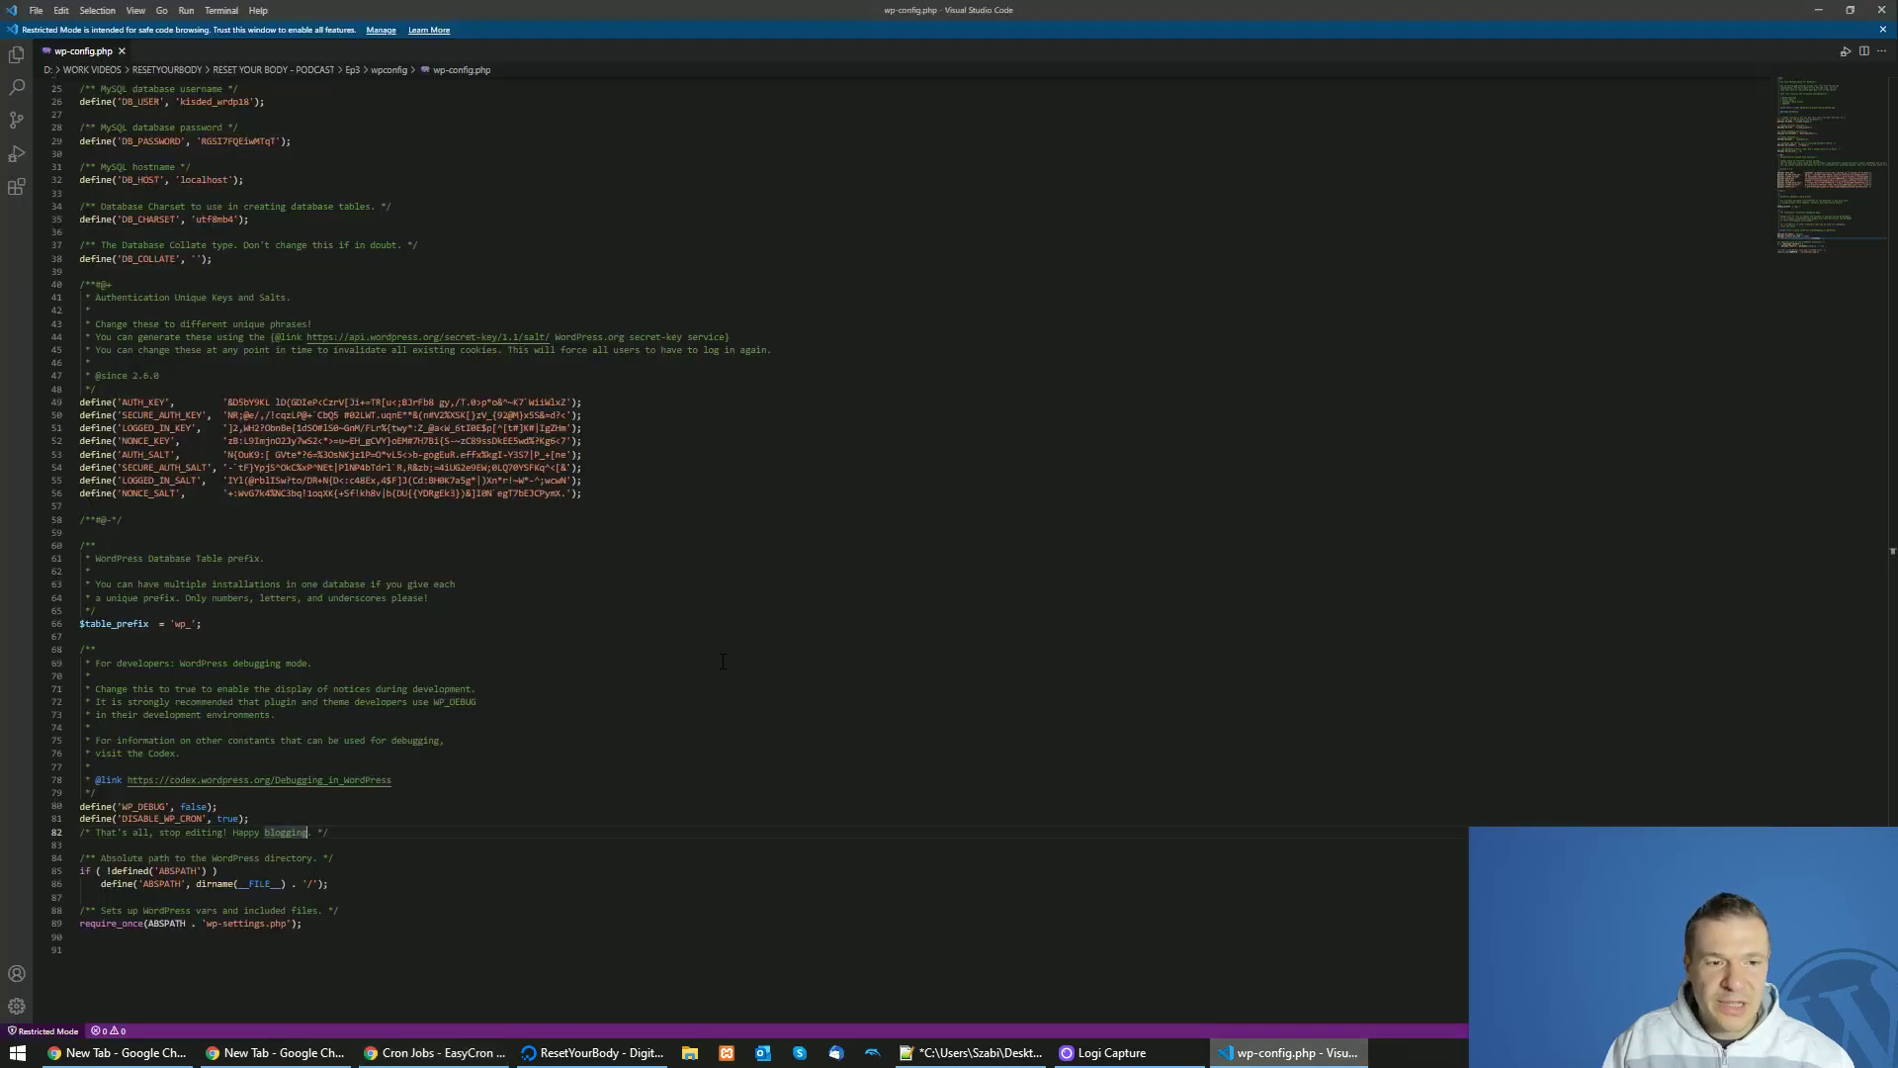
{"action": "left_click", "coordinate": [974, 1053]}
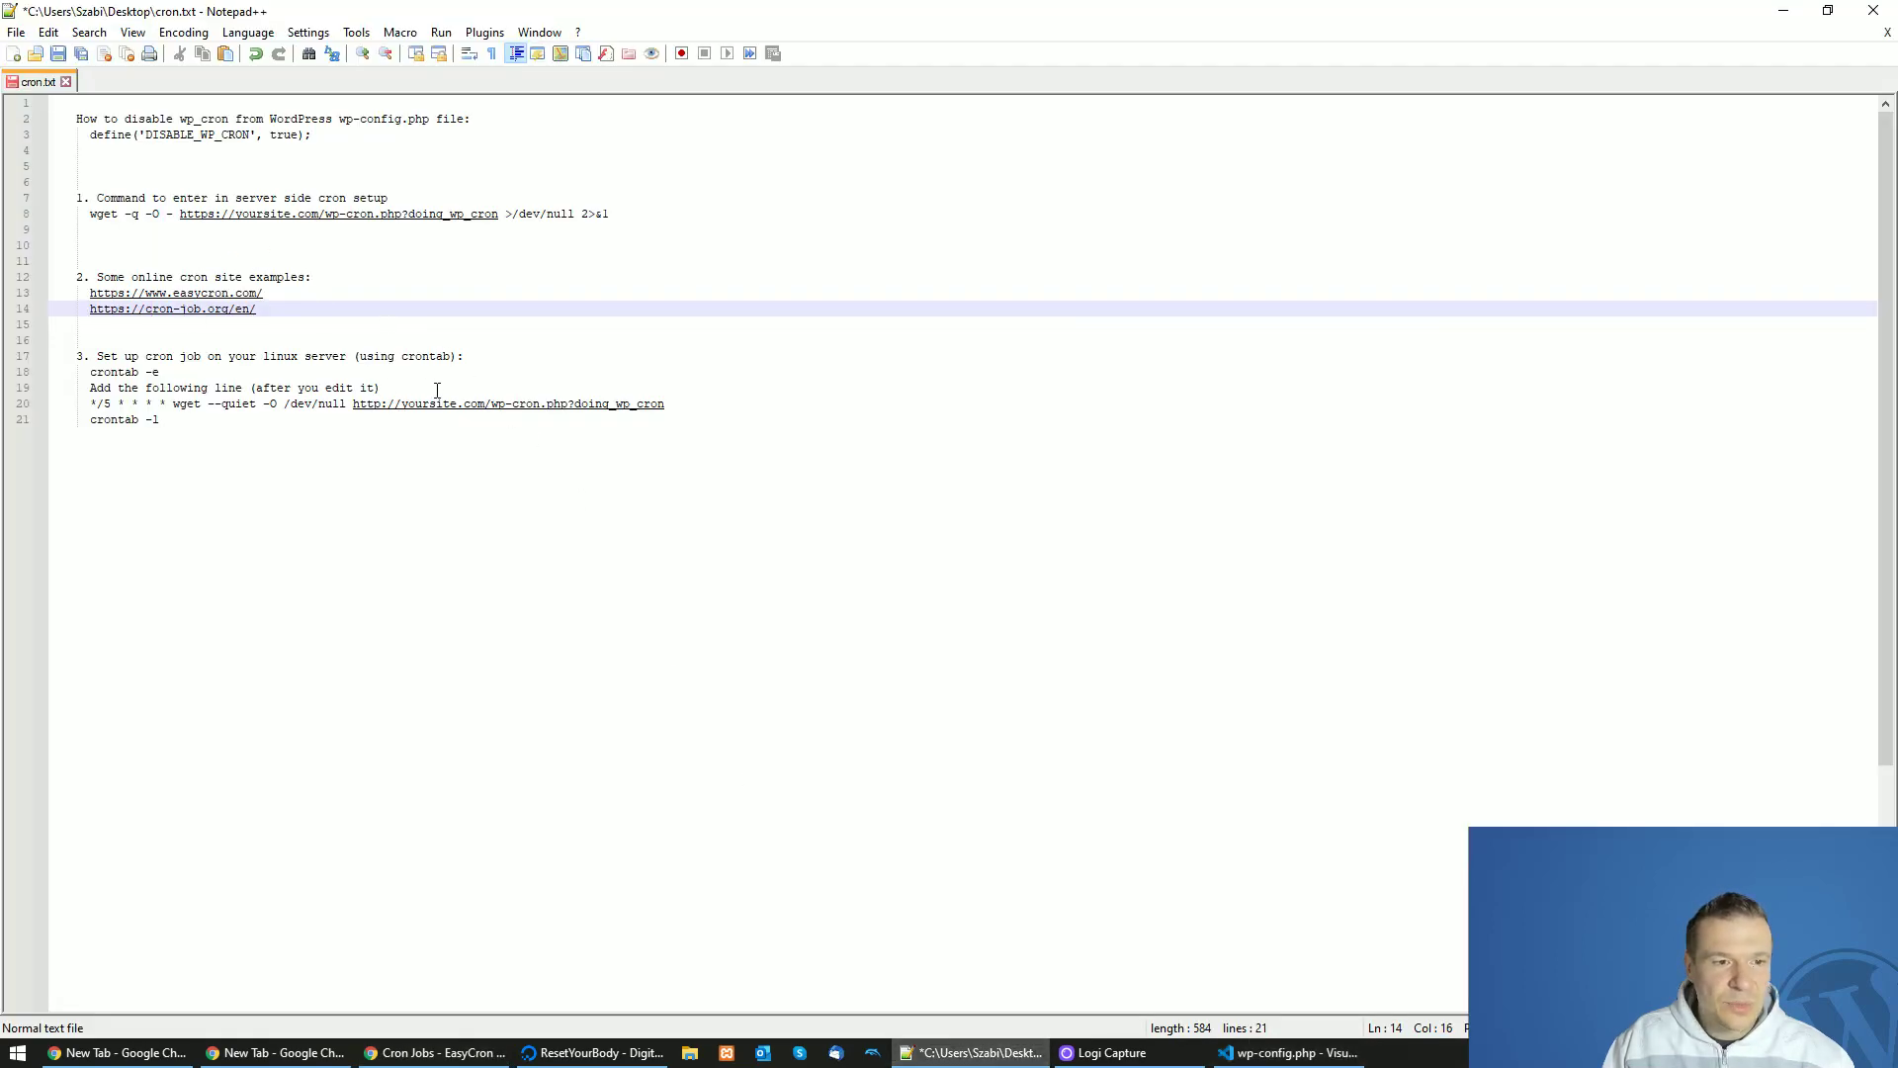
{"action": "left_click_drag", "start_coordinate": [180, 216], "coordinate": [500, 225]}
{"action": "key", "text": "ctrl+c"}
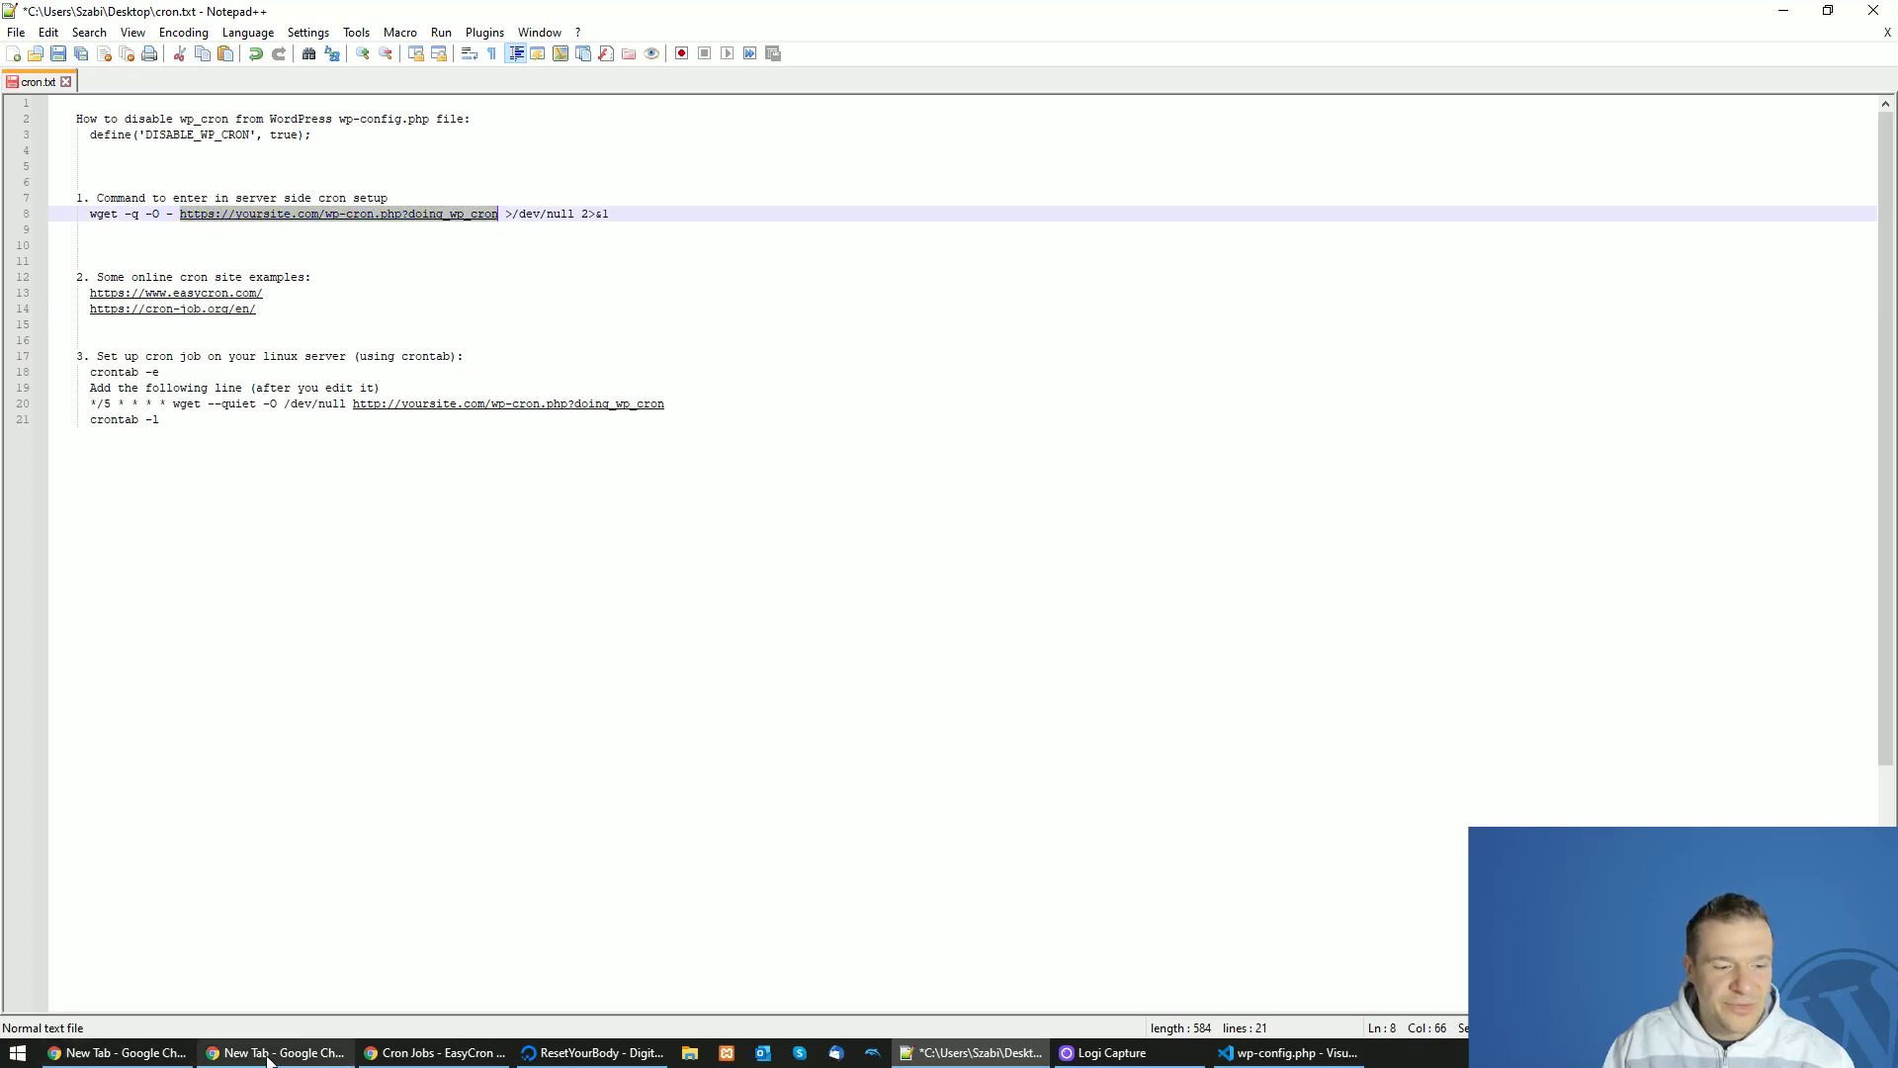
{"action": "left_click", "coordinate": [425, 1053]}
{"action": "left_click_drag", "start_coordinate": [539, 281], "coordinate": [461, 283]}
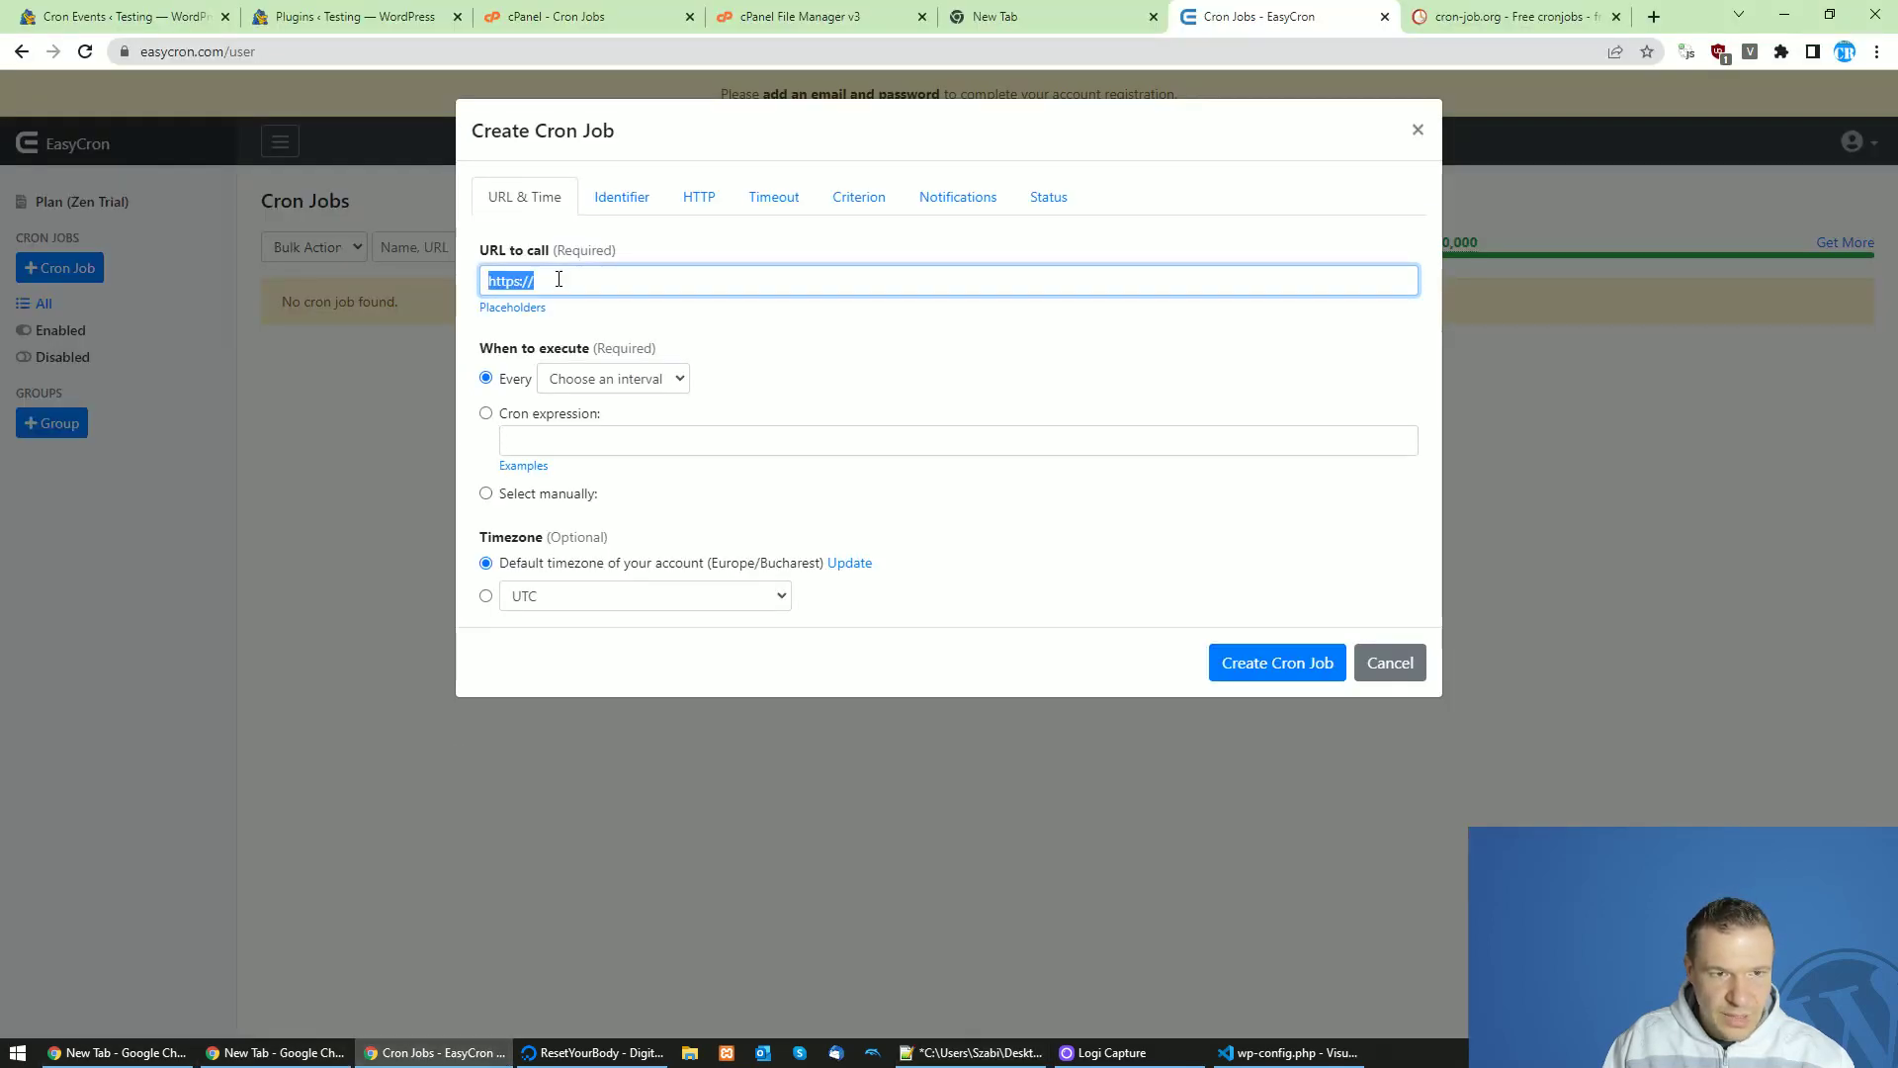
{"action": "key", "text": "ctrl+v"}
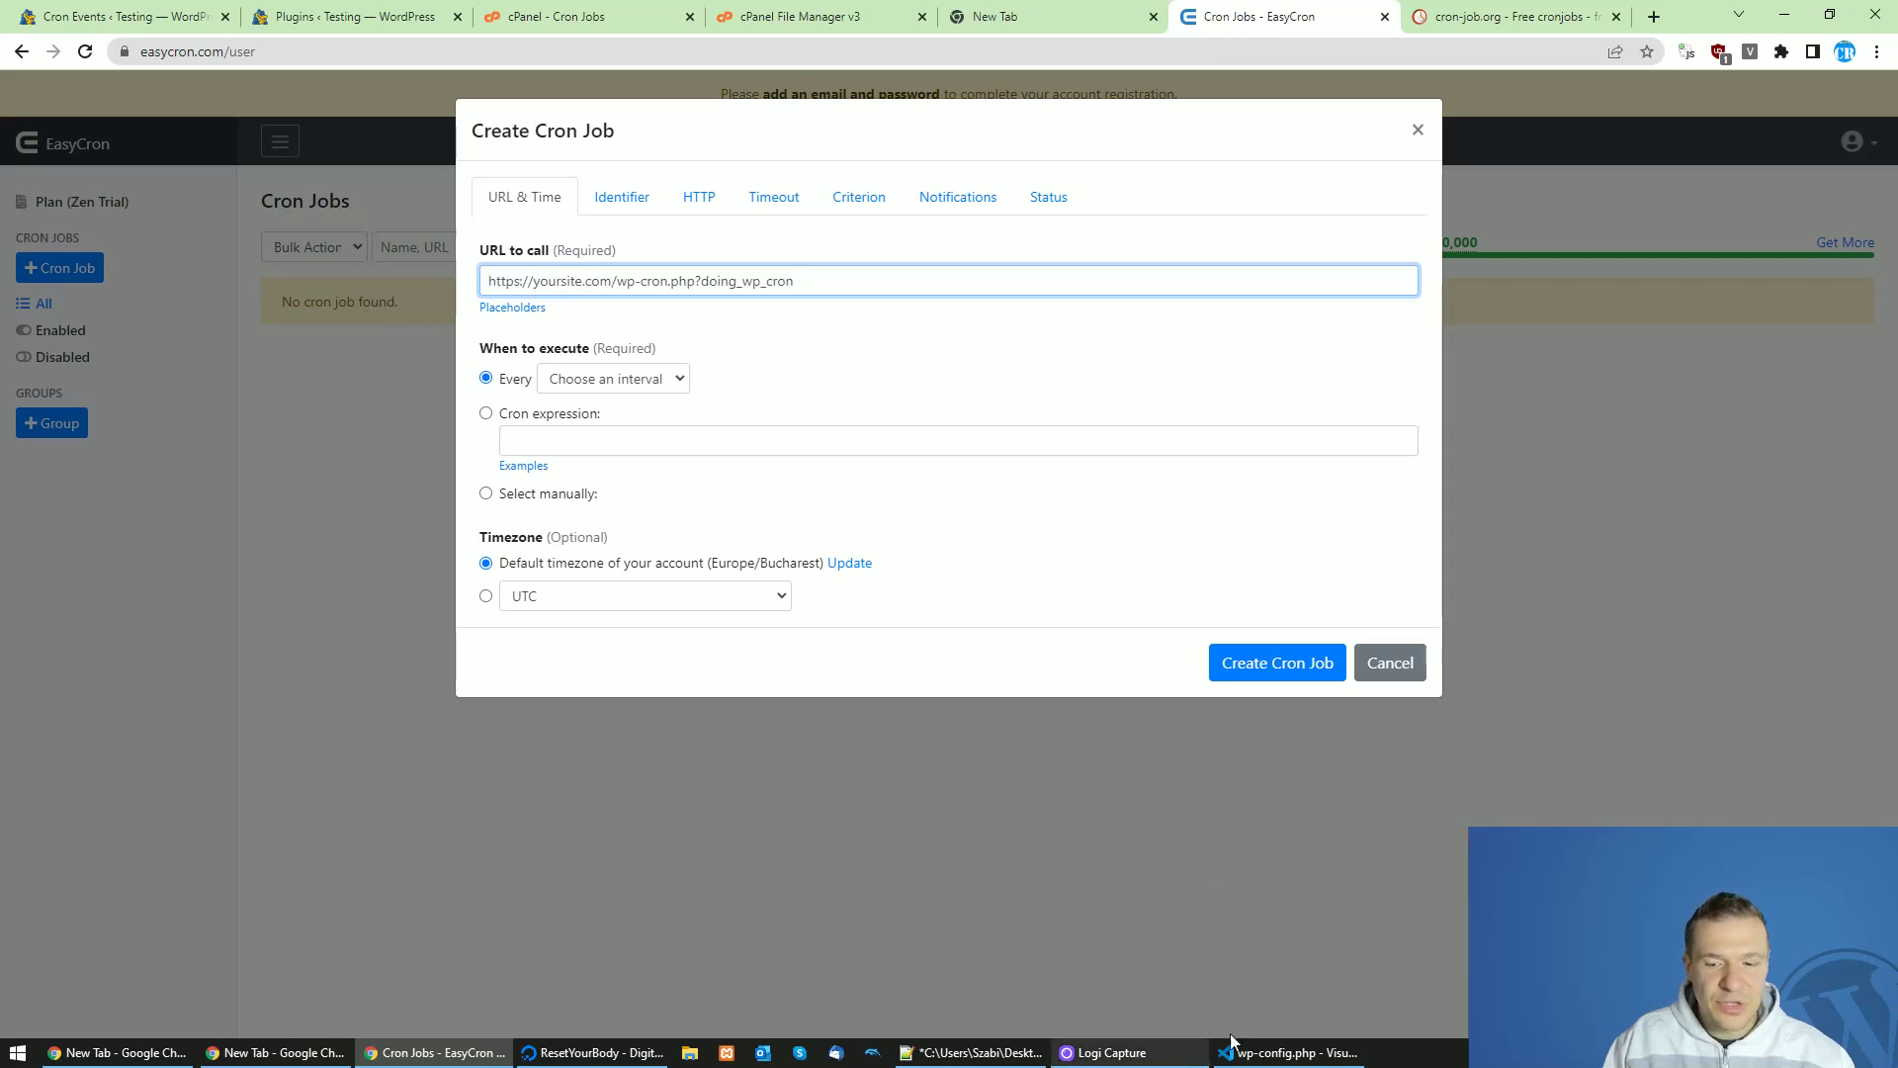
{"action": "left_click", "coordinate": [973, 1054]}
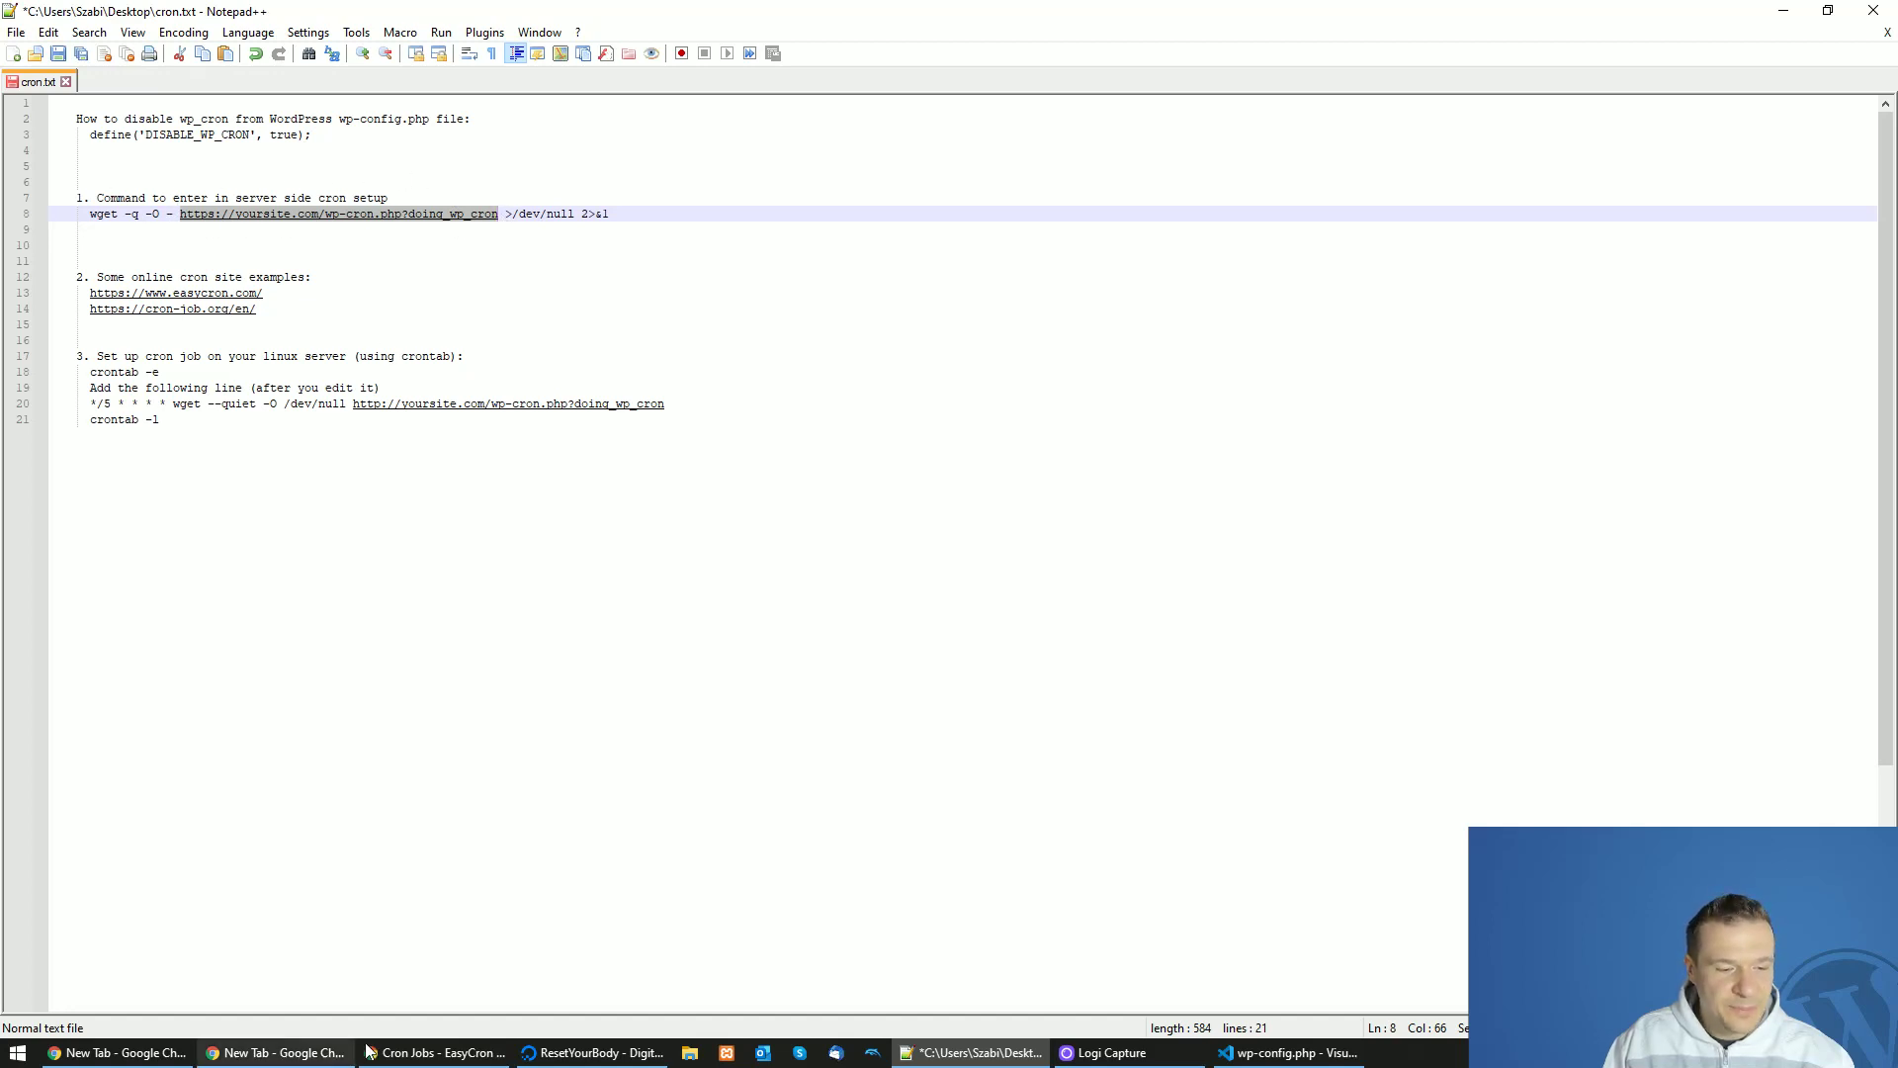
{"action": "left_click", "coordinate": [435, 1053]}
{"action": "left_click_drag", "start_coordinate": [537, 284], "coordinate": [611, 284]}
{"action": "left_click", "coordinate": [358, 17]}
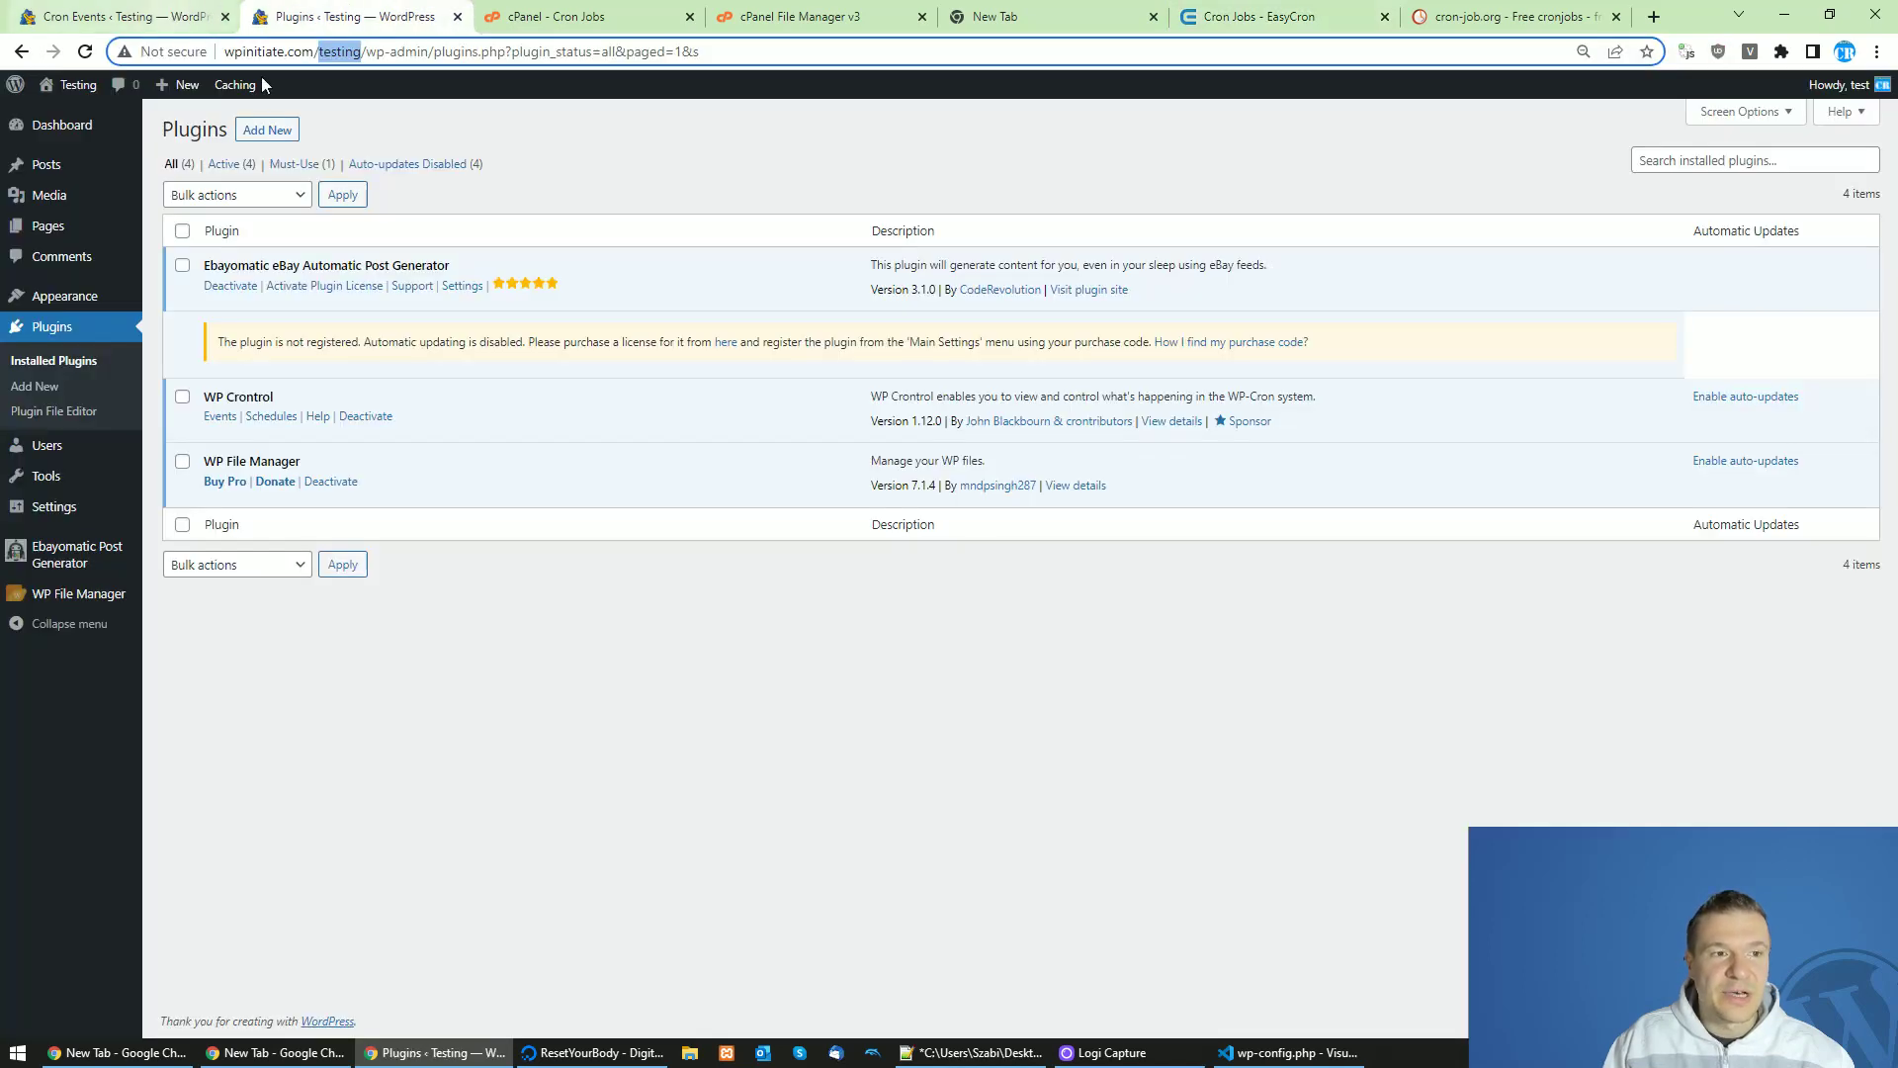
{"action": "left_click_drag", "start_coordinate": [226, 52], "coordinate": [362, 51]}
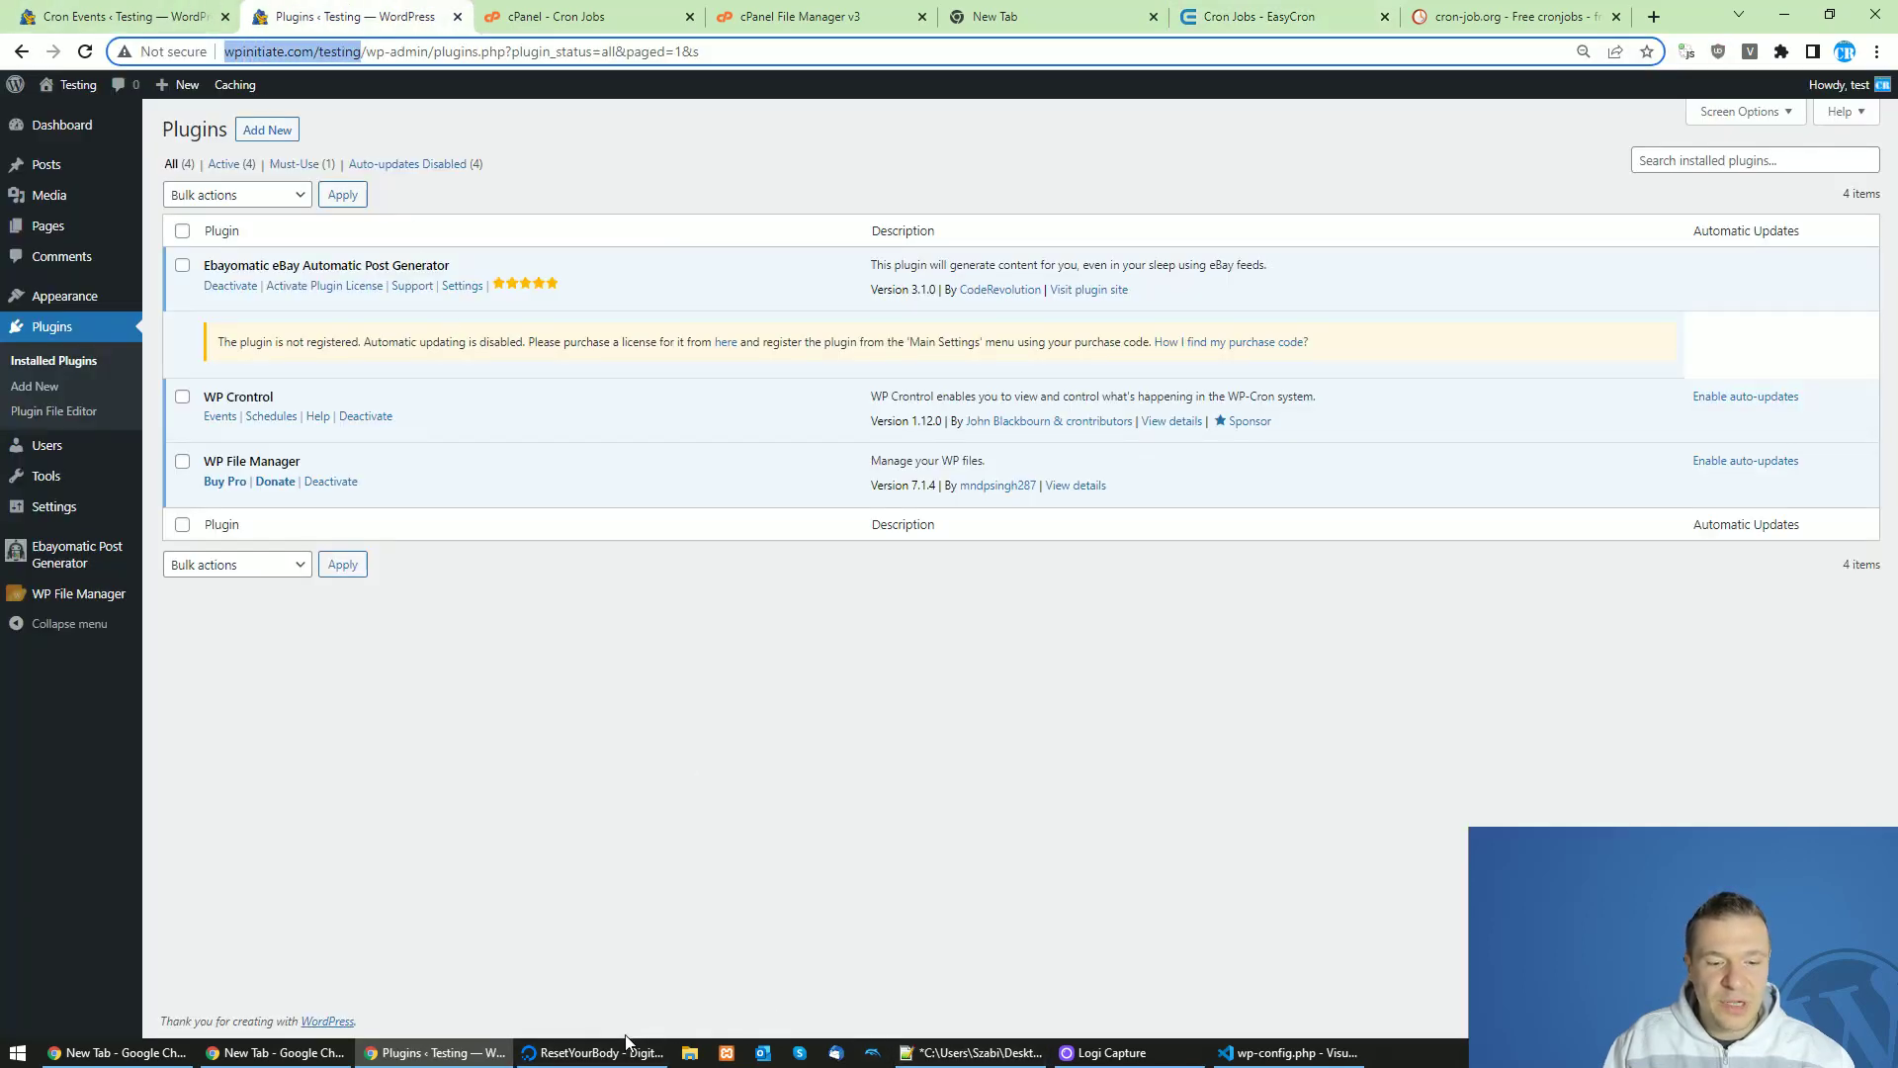
{"action": "left_click", "coordinate": [1454, 16]}
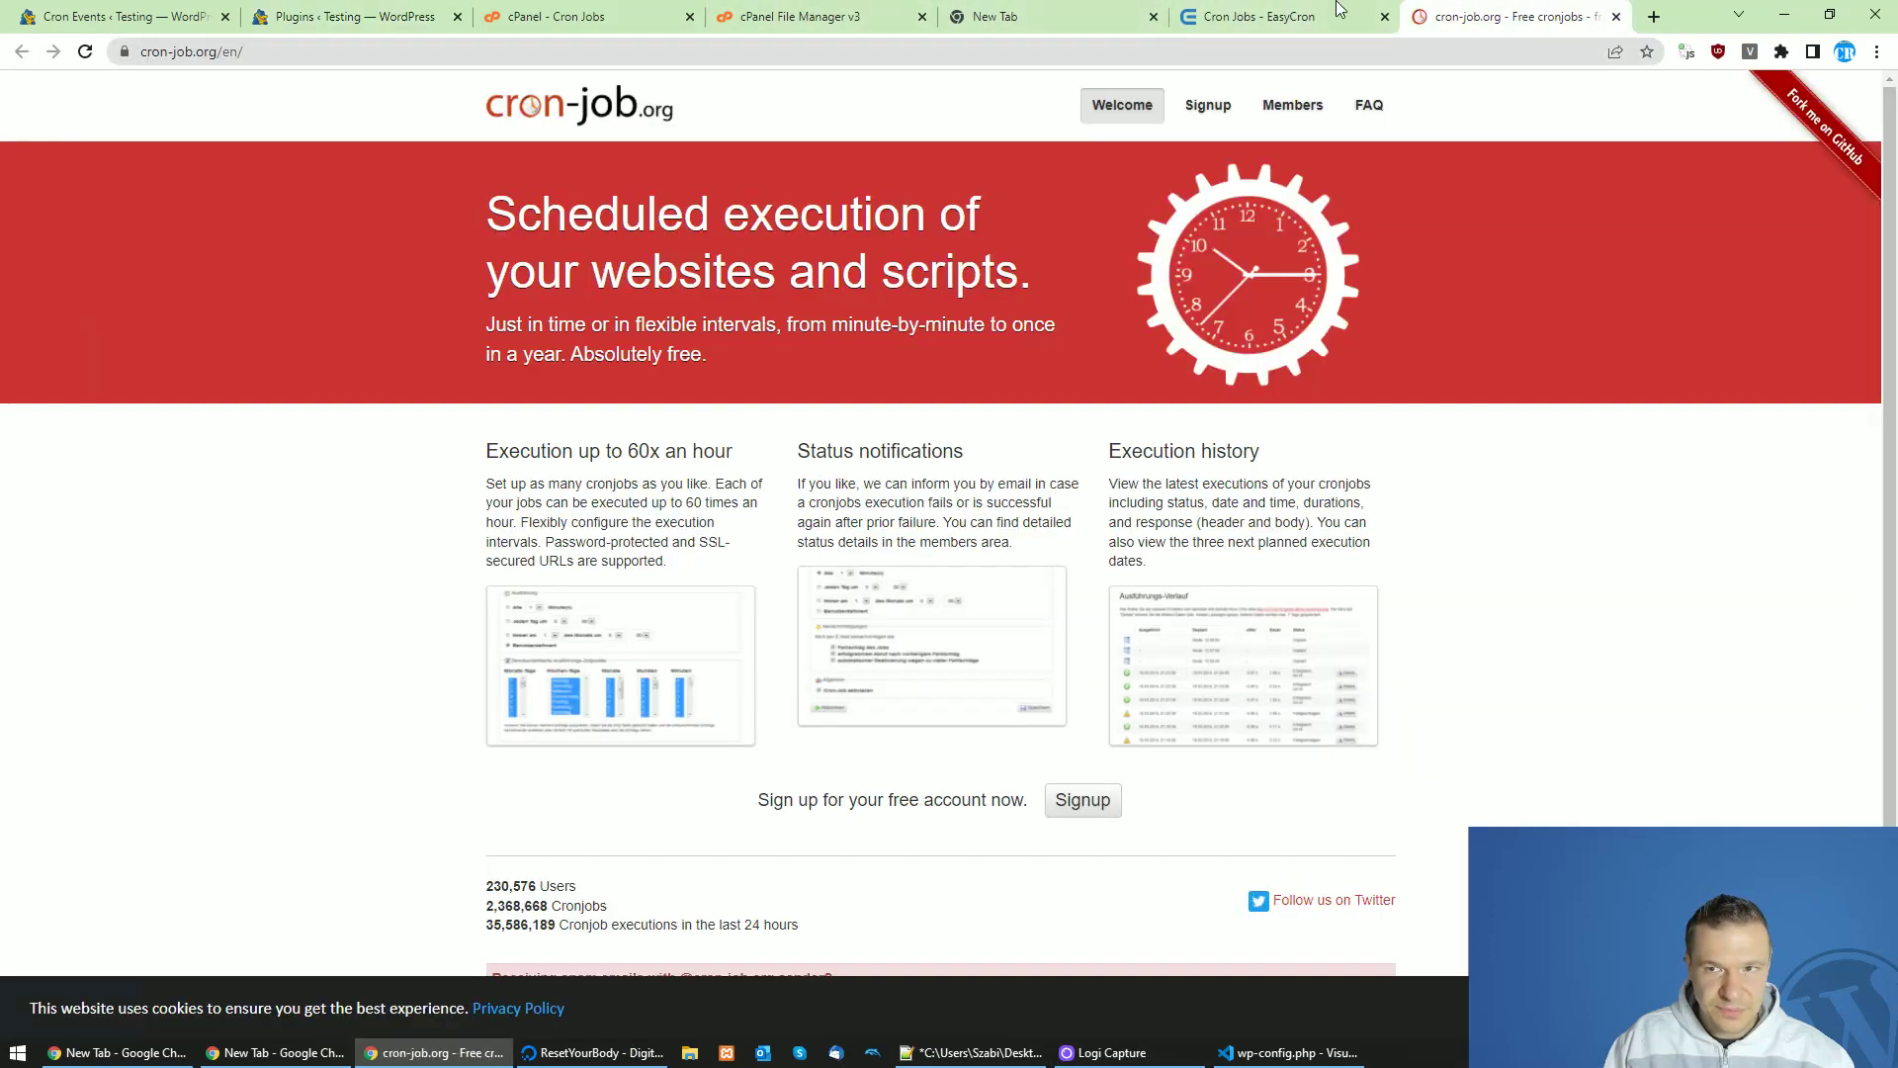
{"action": "left_click", "coordinate": [1256, 15]}
{"action": "key", "text": "ctrl+v"}
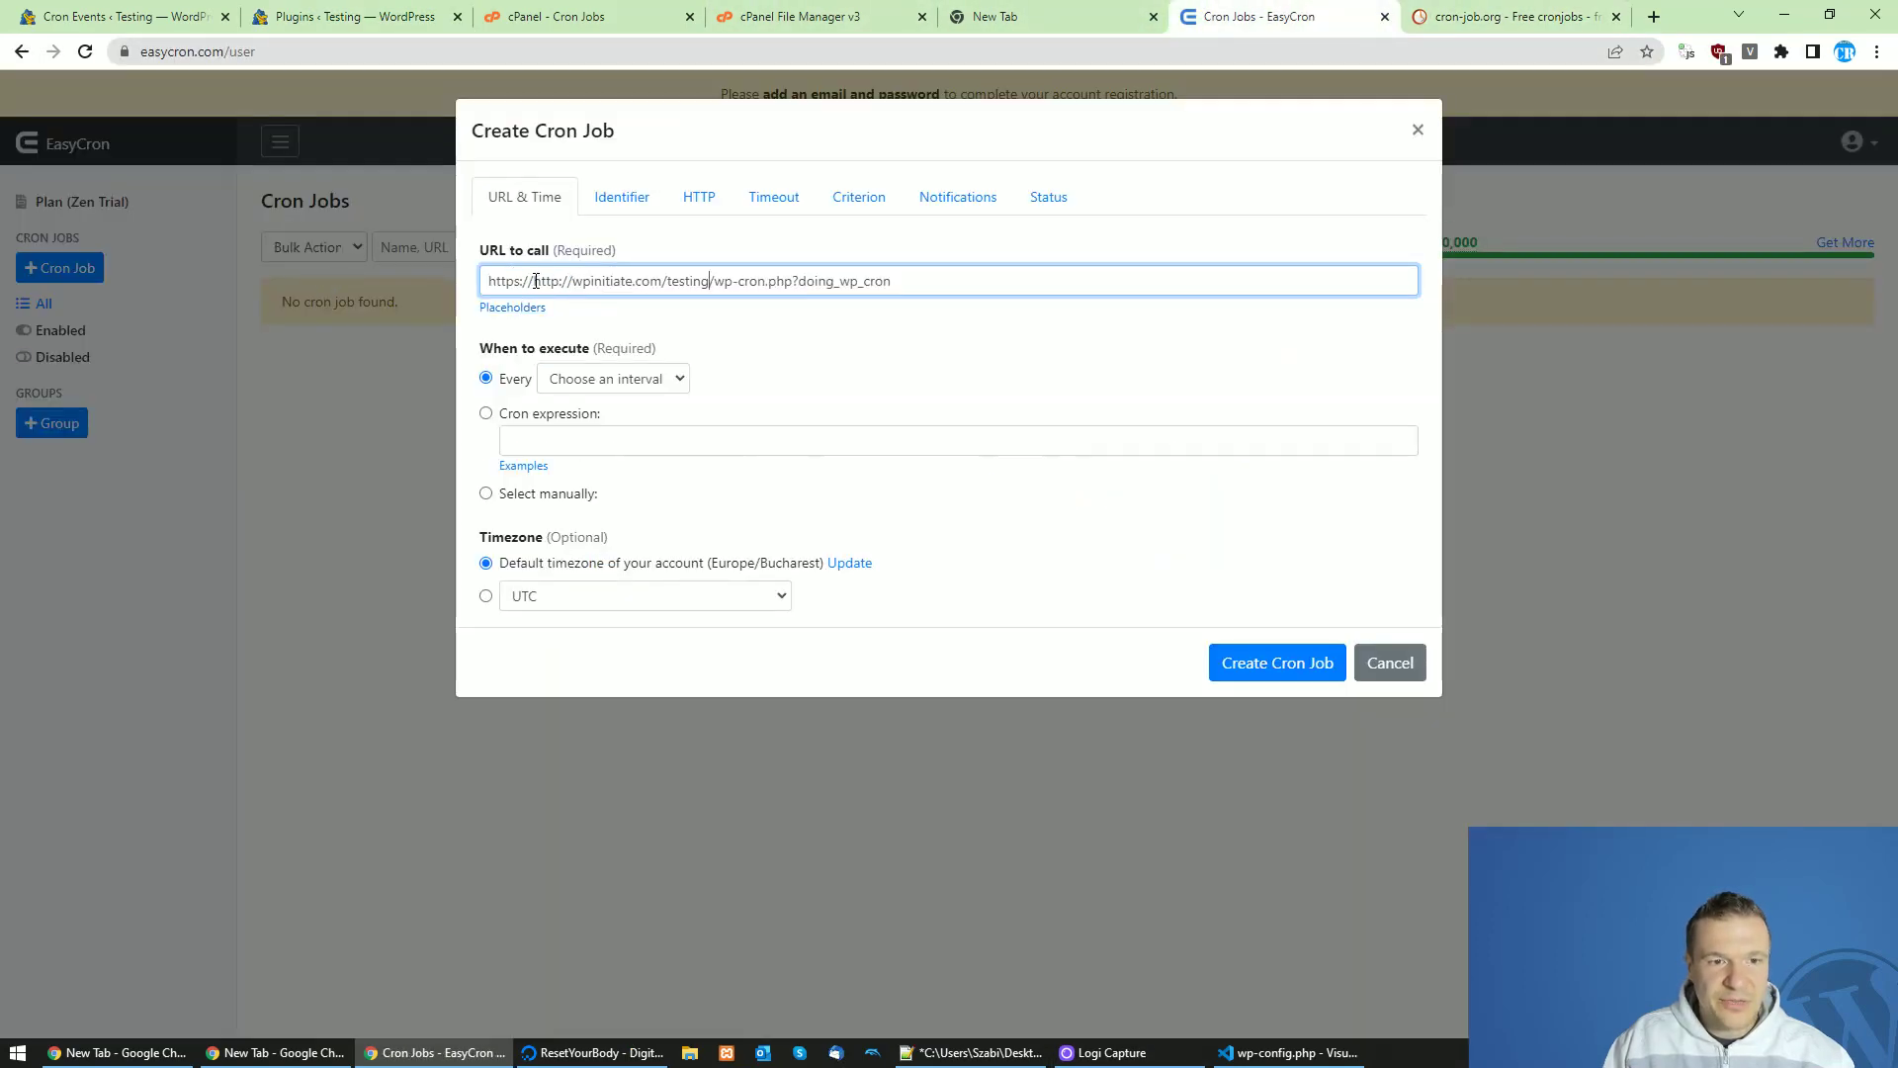
{"action": "left_click_drag", "start_coordinate": [534, 280], "coordinate": [572, 281]}
{"action": "key", "text": "BackSpace"}
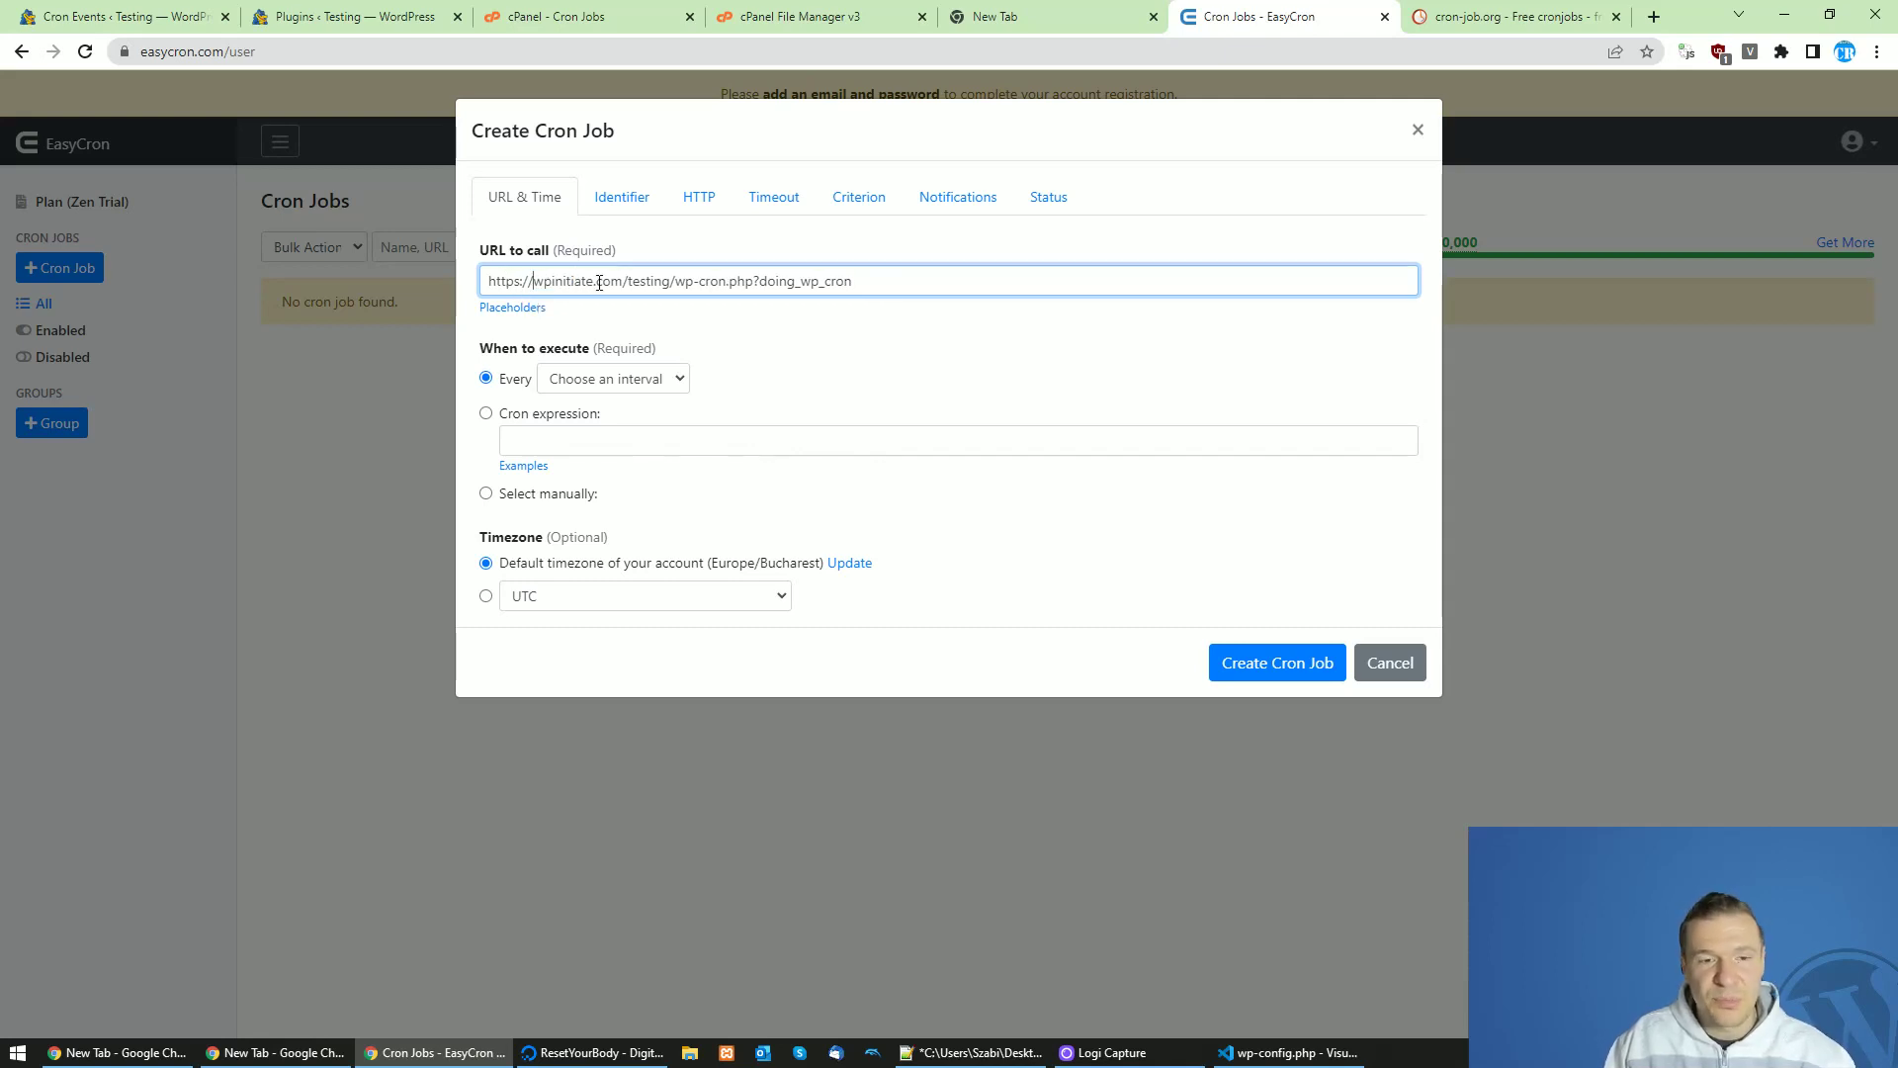
Create the job with an hourly interval, then delete it via the trash icon.
{"action": "left_click", "coordinate": [591, 380]}
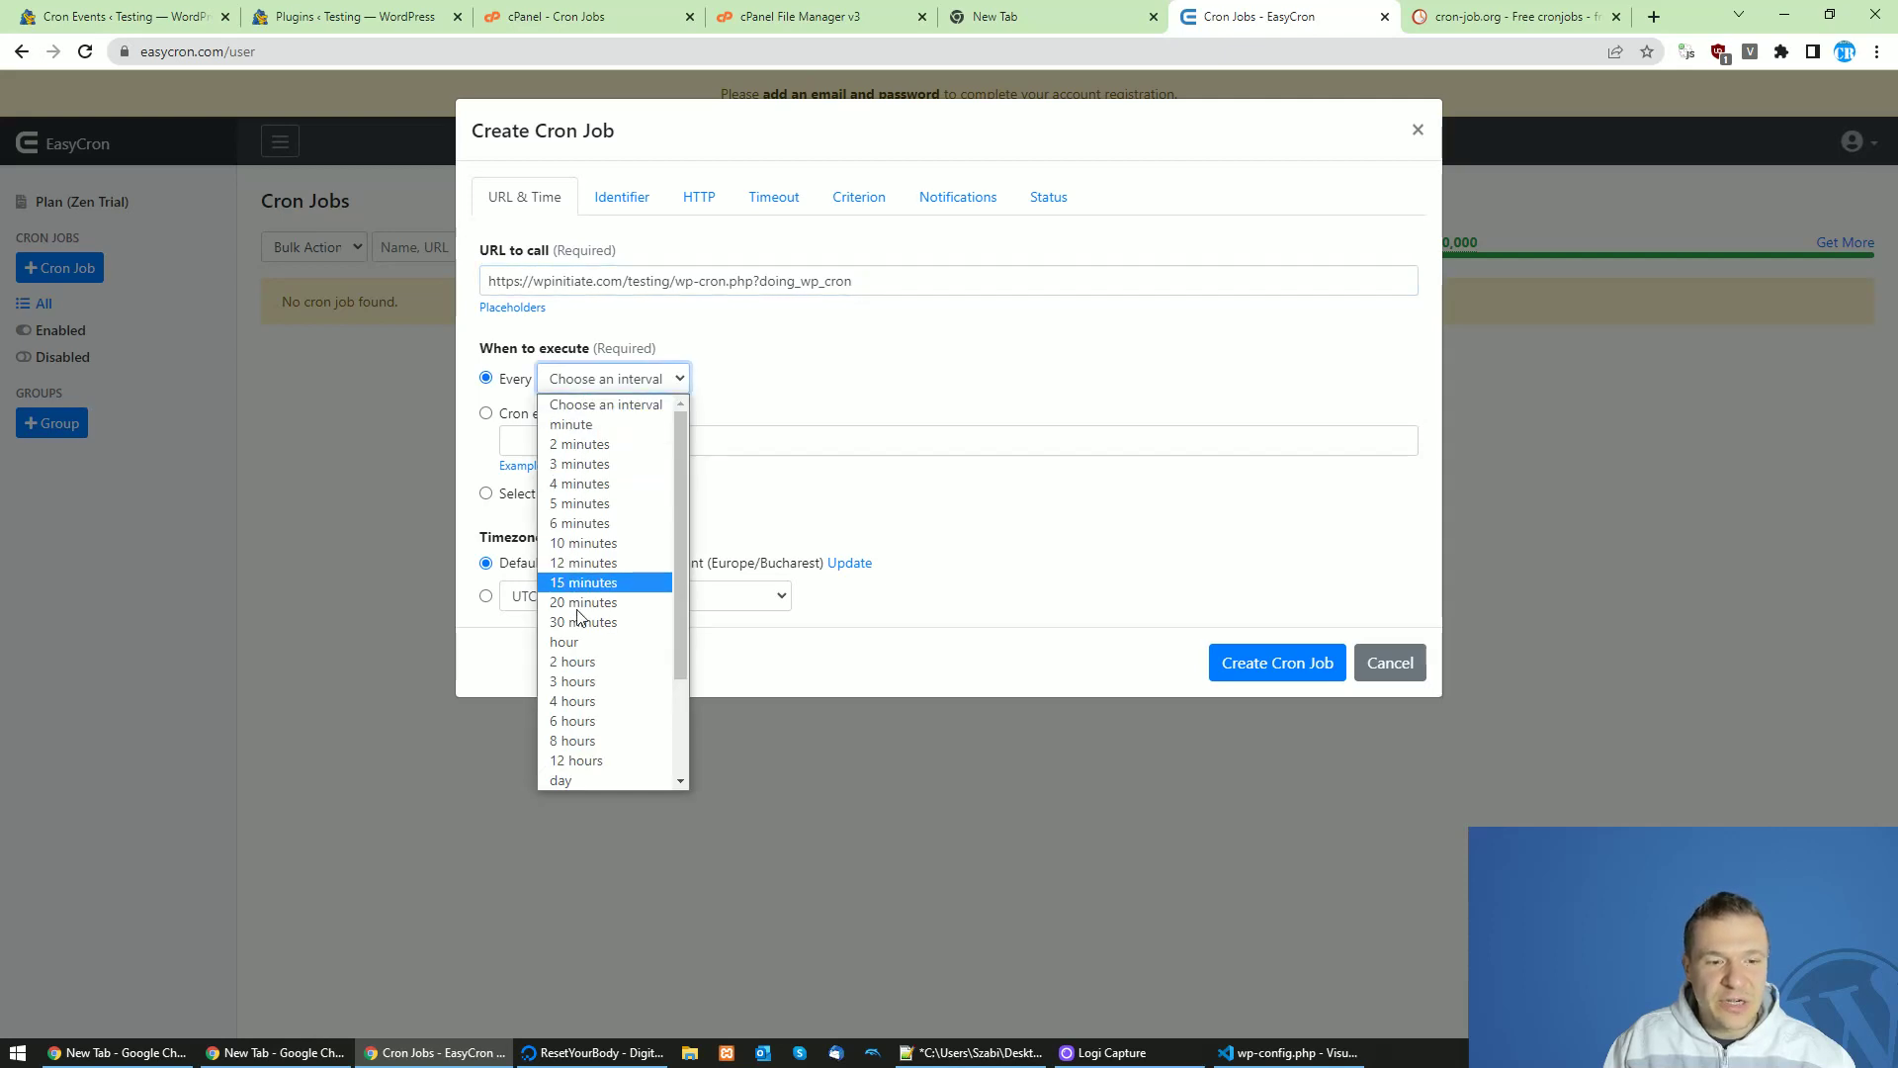
{"action": "left_click", "coordinate": [579, 642]}
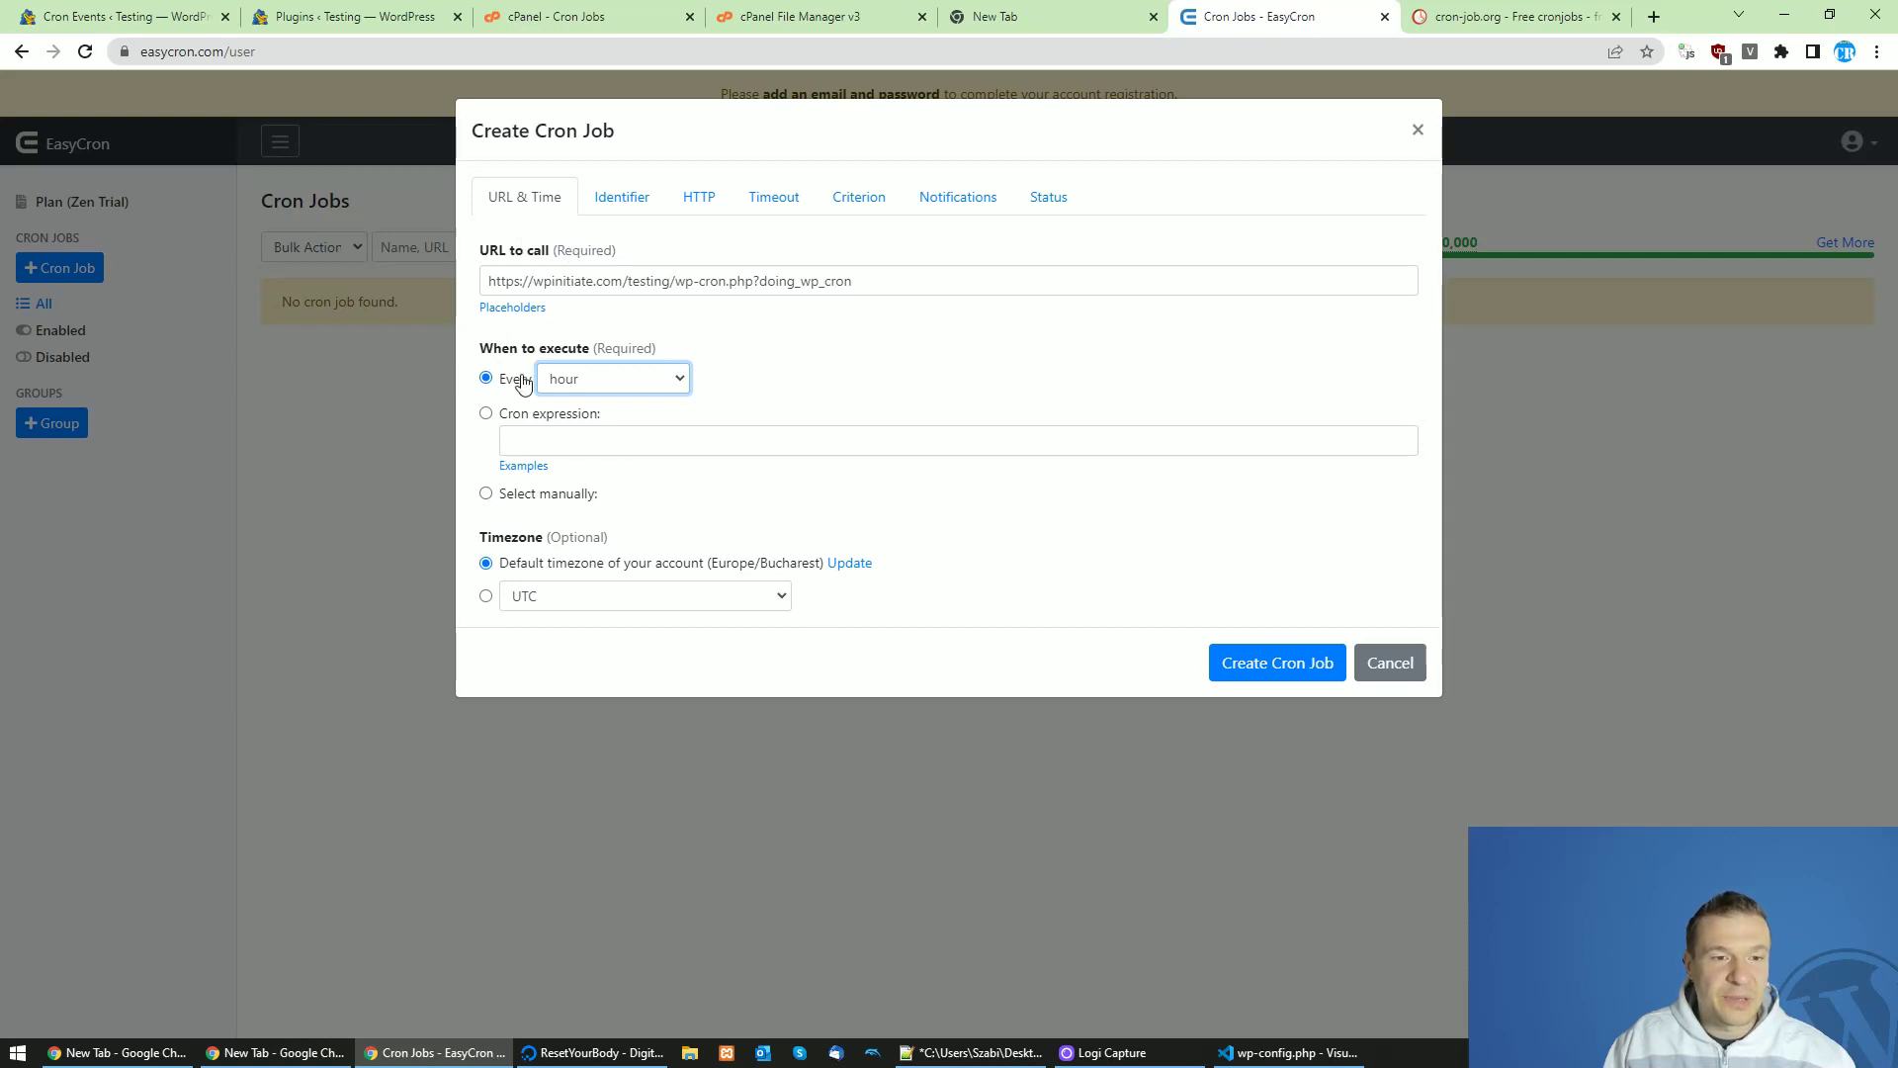
{"action": "left_click", "coordinate": [1249, 668]}
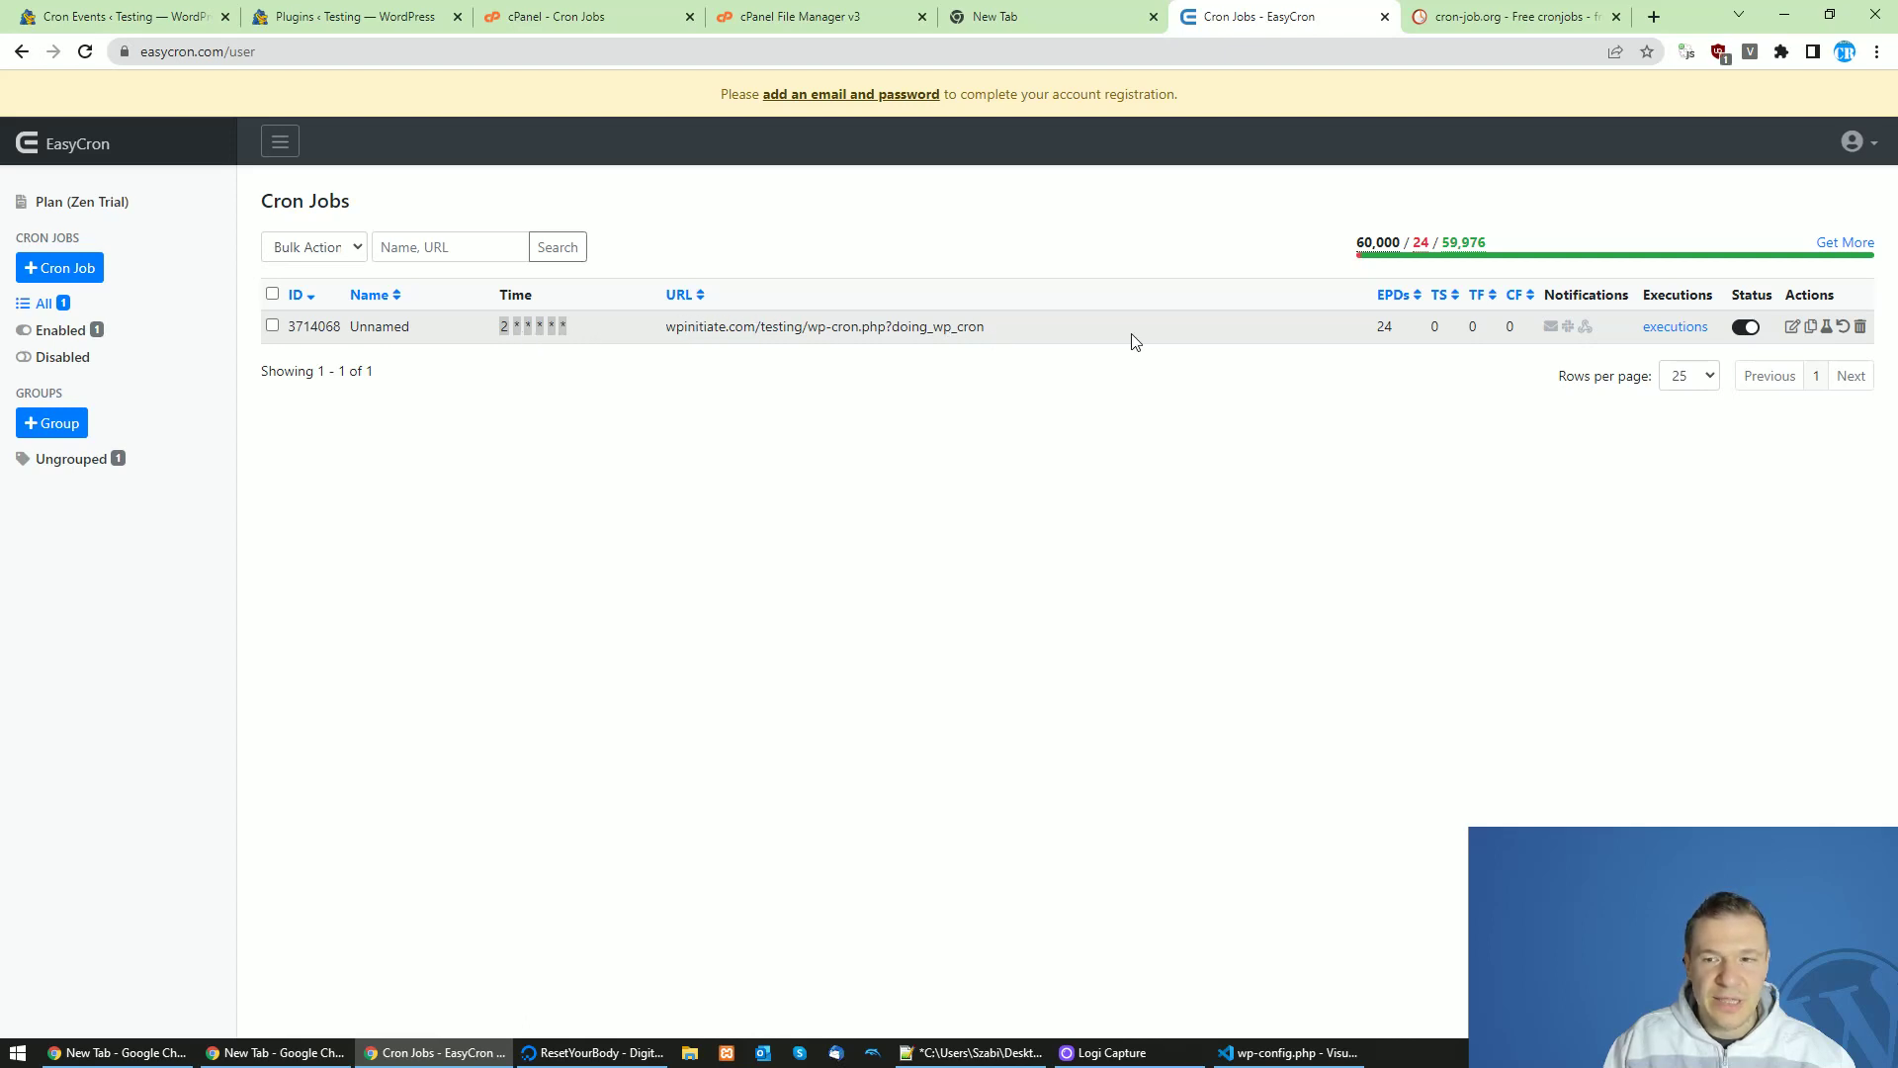
{"action": "left_click", "coordinate": [1863, 328]}
{"action": "left_click", "coordinate": [1044, 165]}
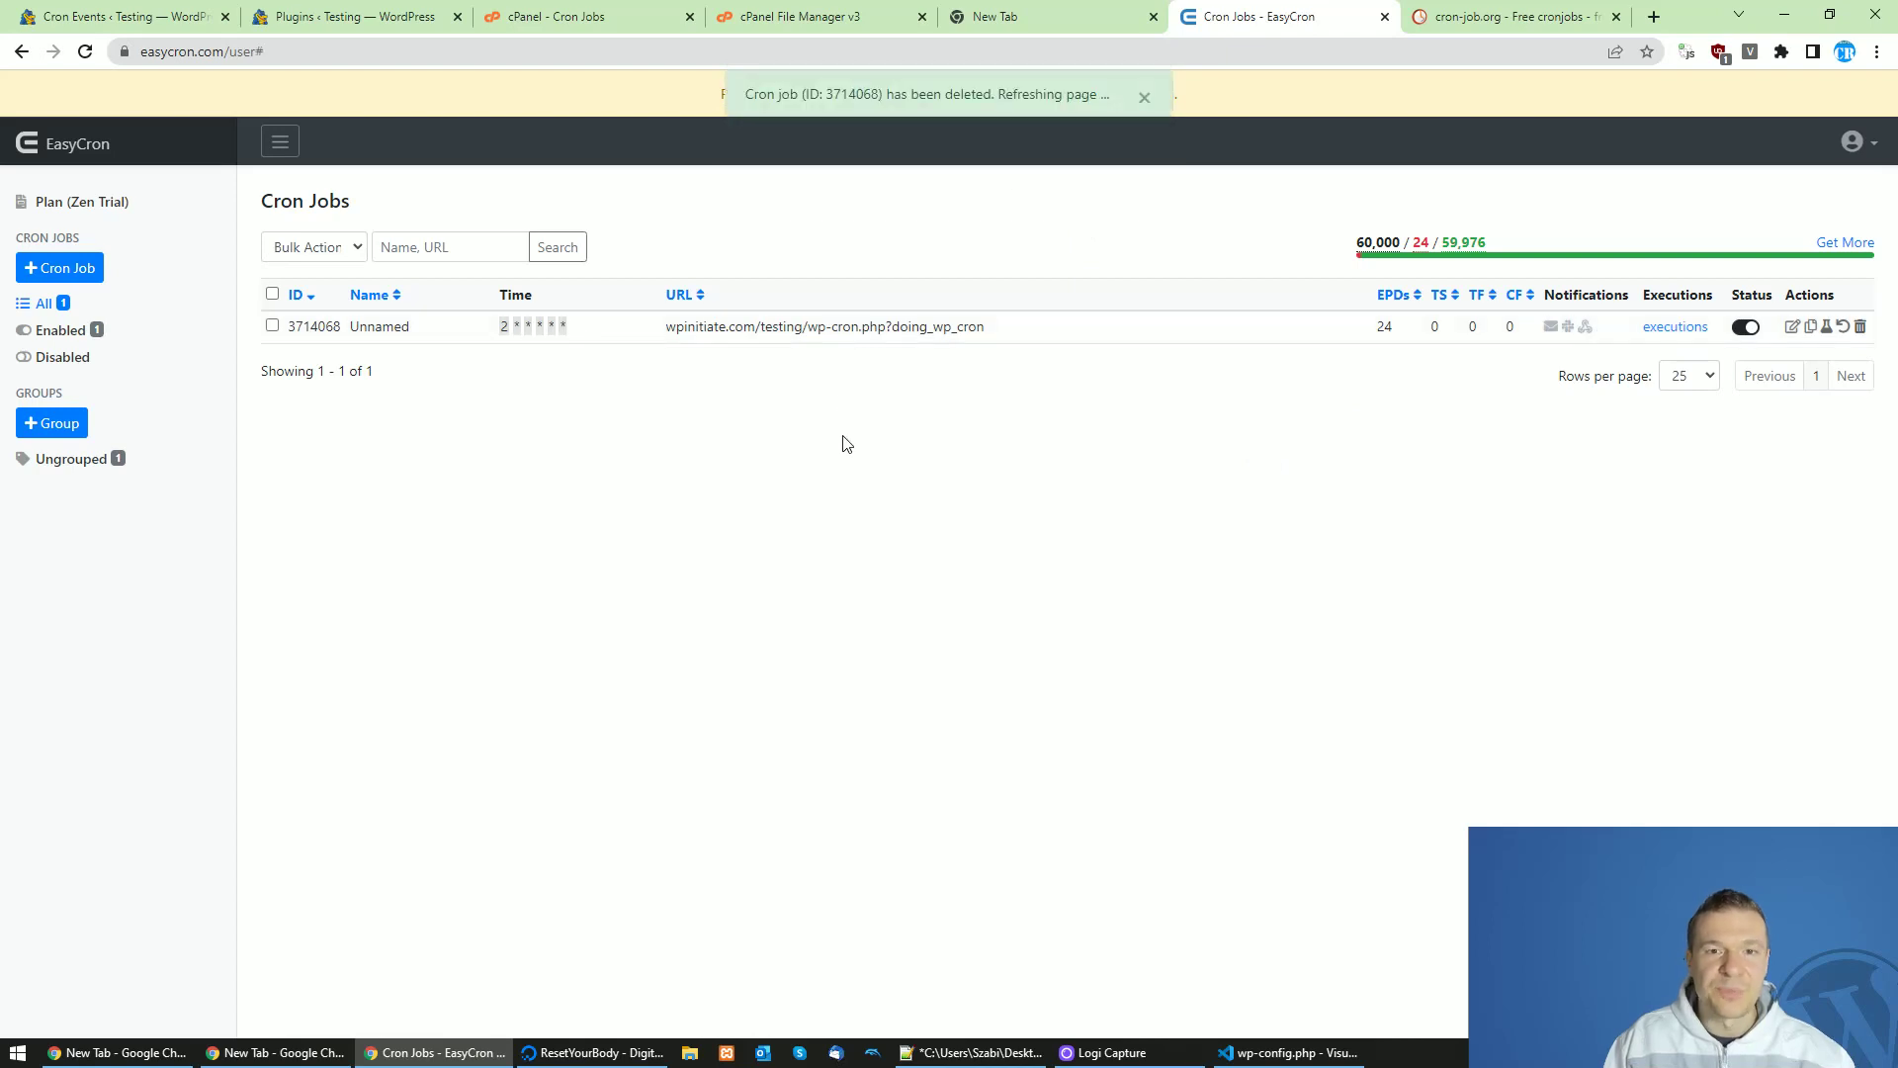
{"action": "left_click", "coordinate": [986, 1056]}
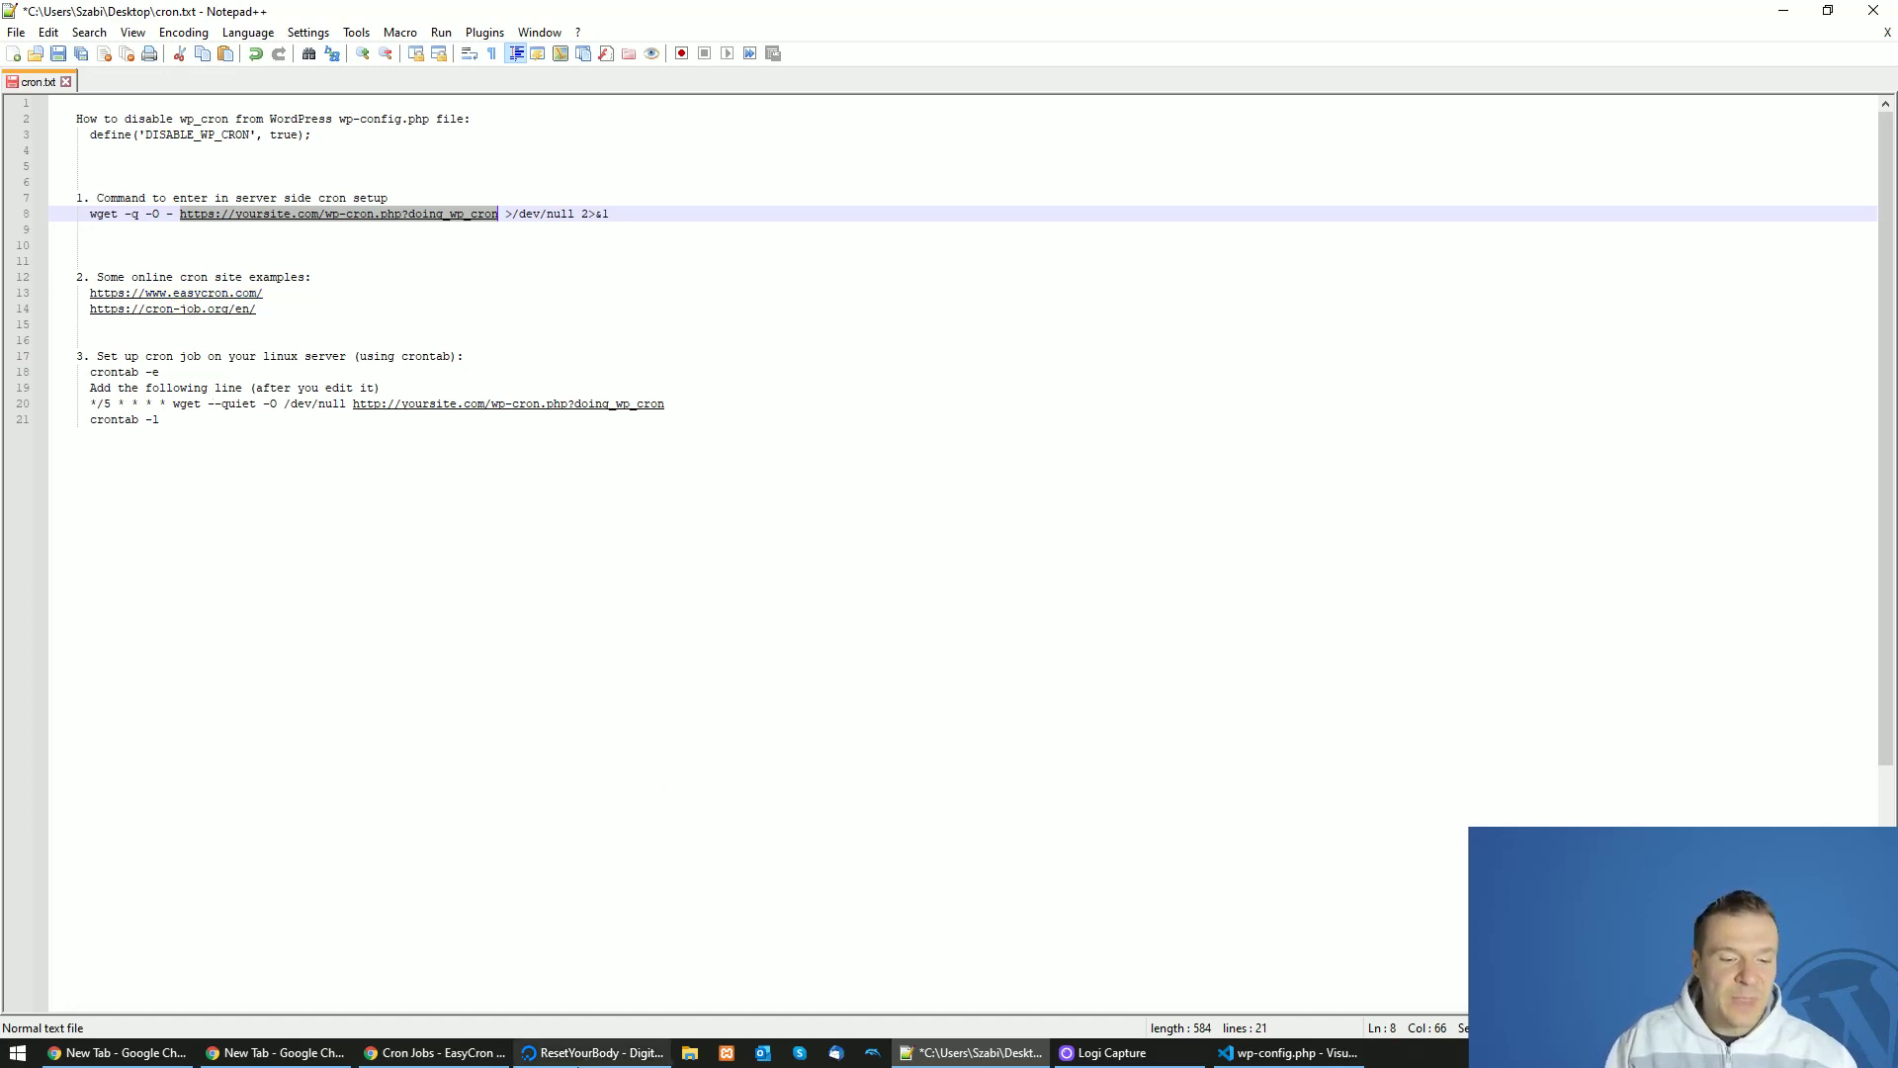
Run crontab -e in the droplet console to open the crontab in nano.
{"action": "left_click", "coordinate": [581, 1056]}
{"action": "left_click_drag", "start_coordinate": [621, 12], "coordinate": [757, 44]}
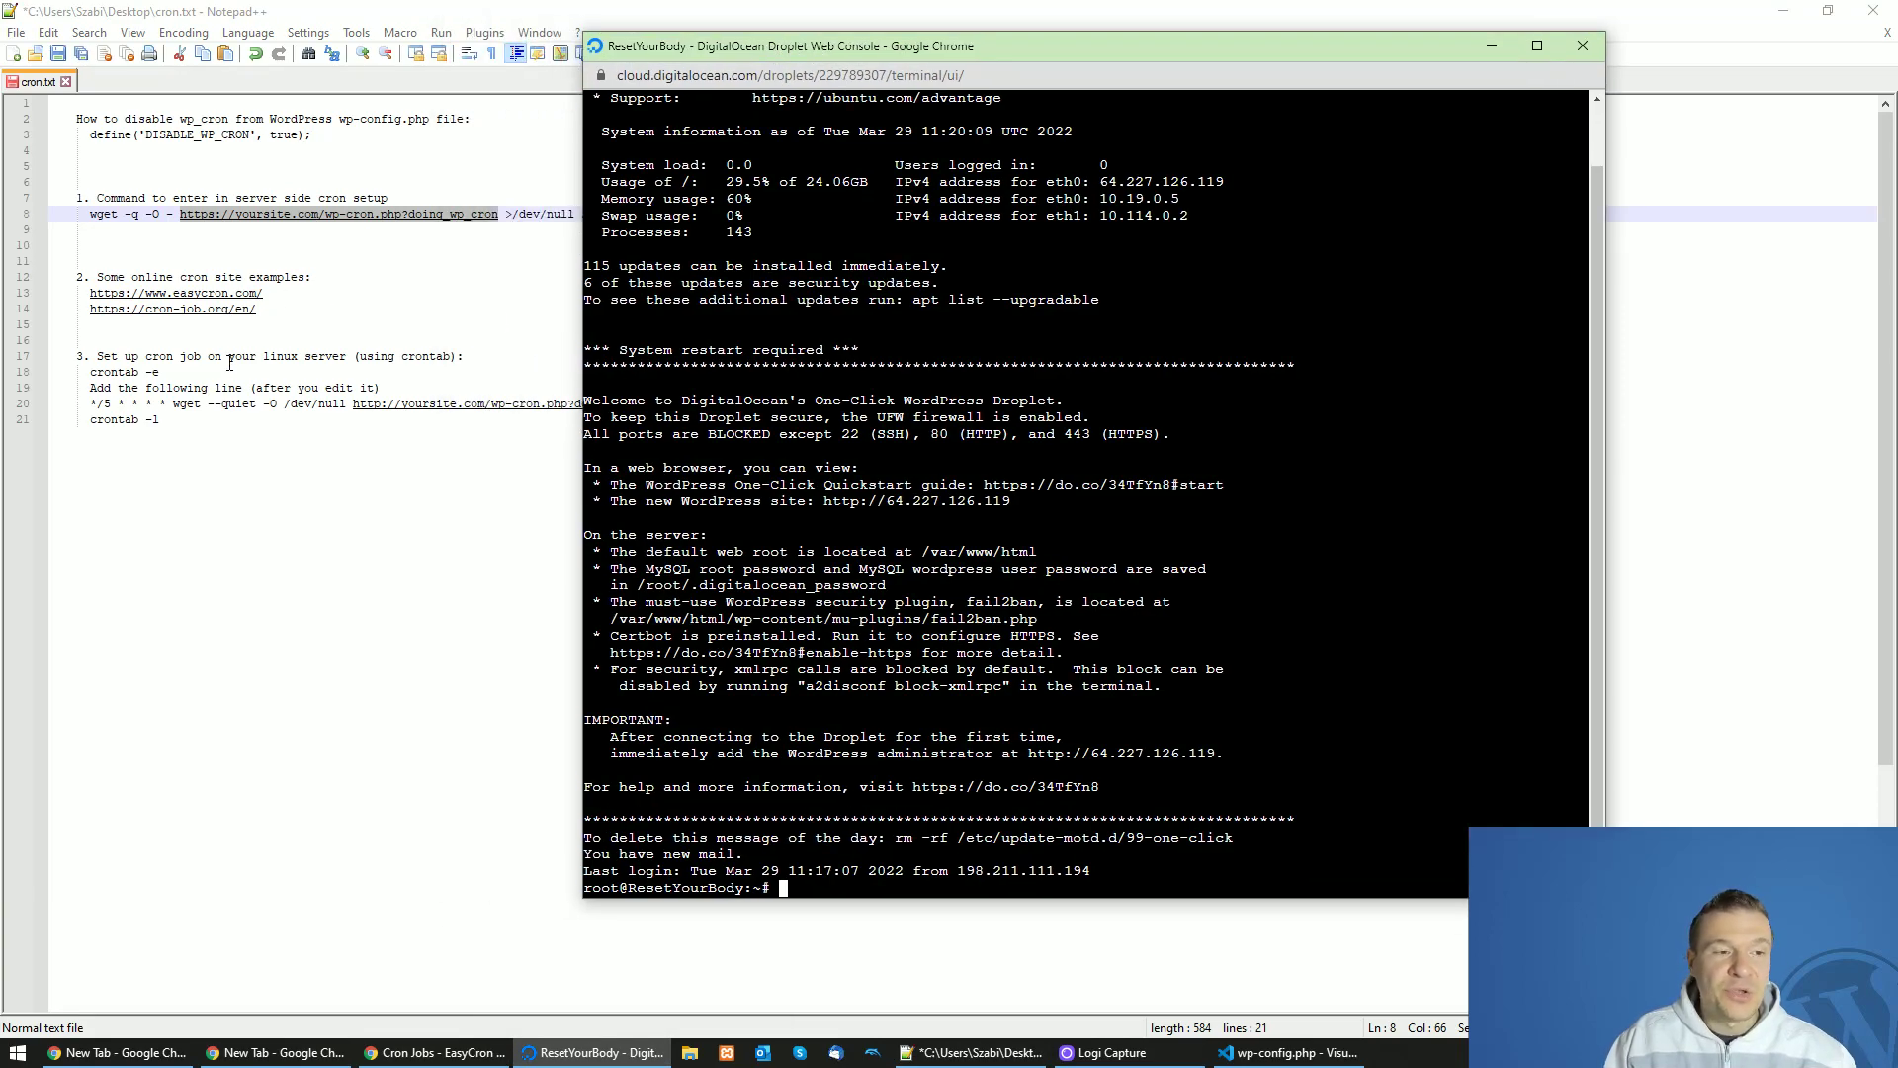
{"action": "left_click_drag", "start_coordinate": [91, 373], "coordinate": [159, 373]}
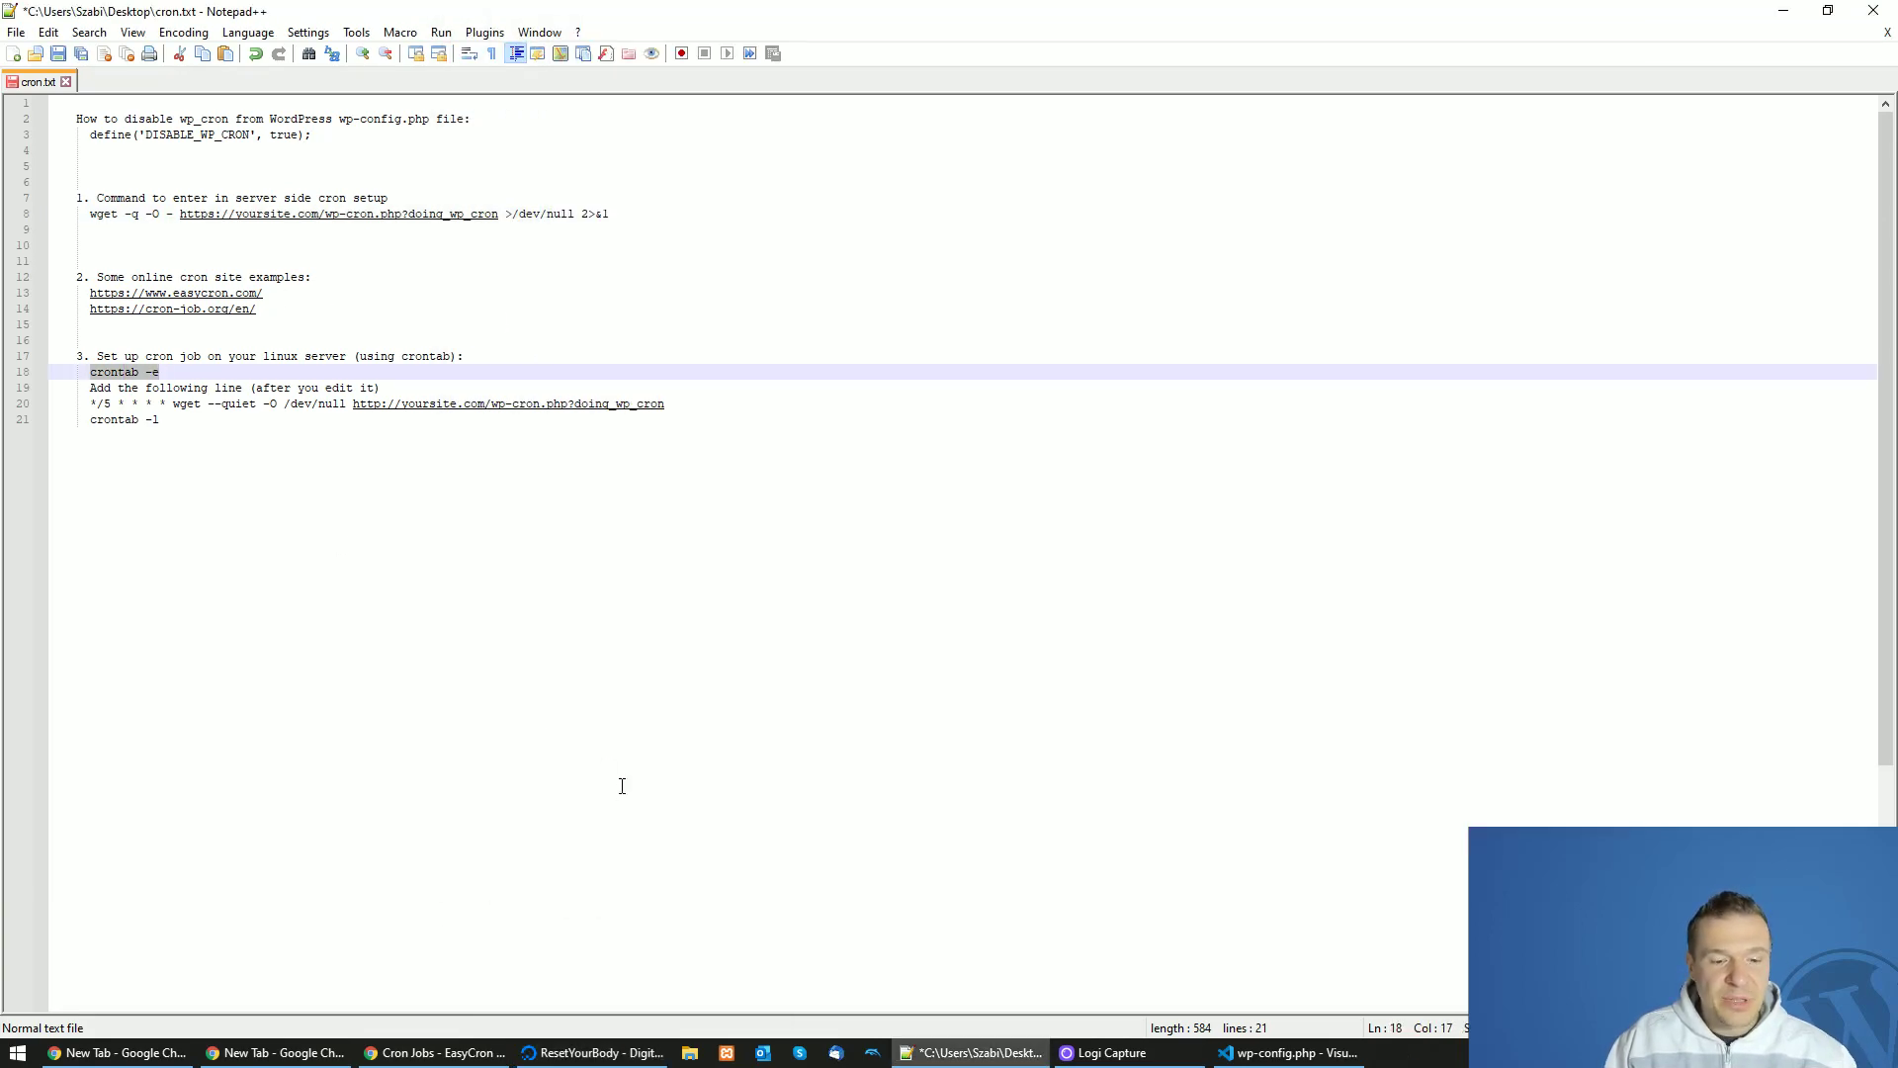
{"action": "left_click", "coordinate": [591, 1053]}
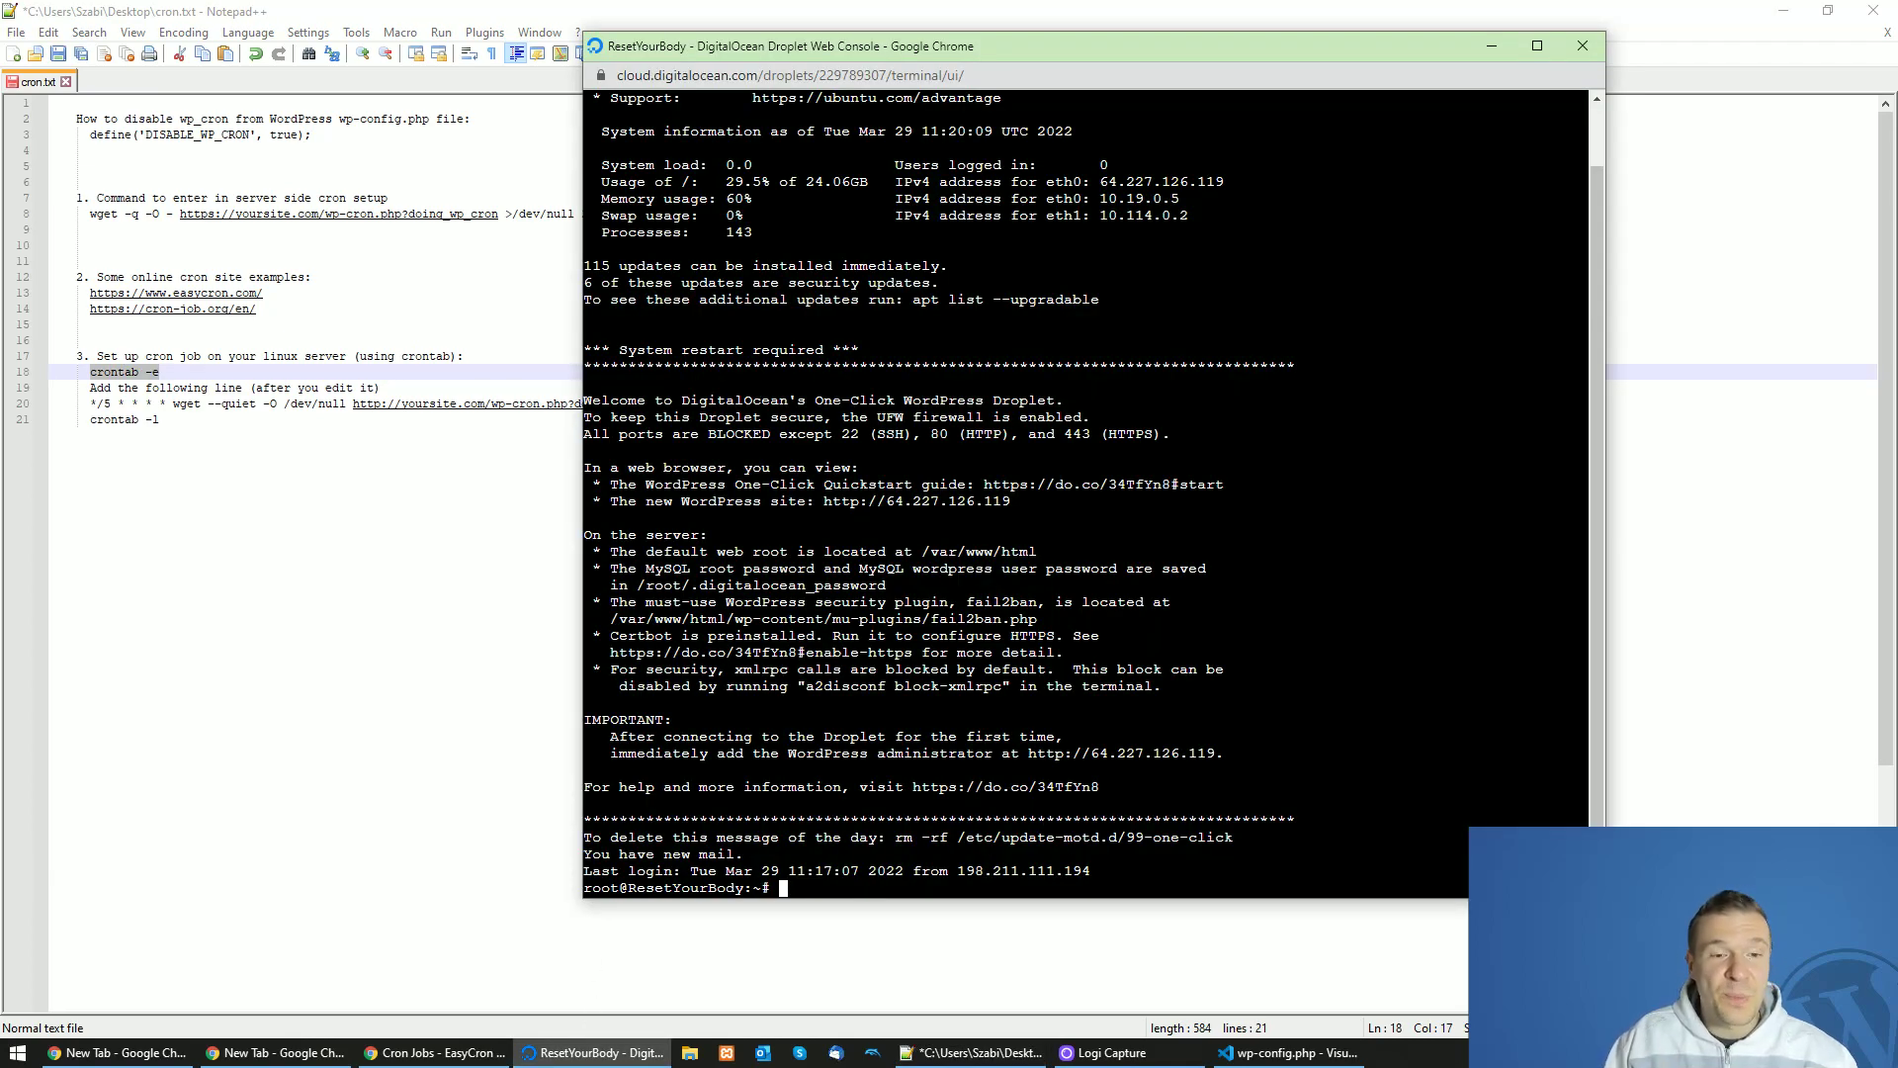
{"action": "left_click_drag", "start_coordinate": [704, 57], "coordinate": [829, 59]}
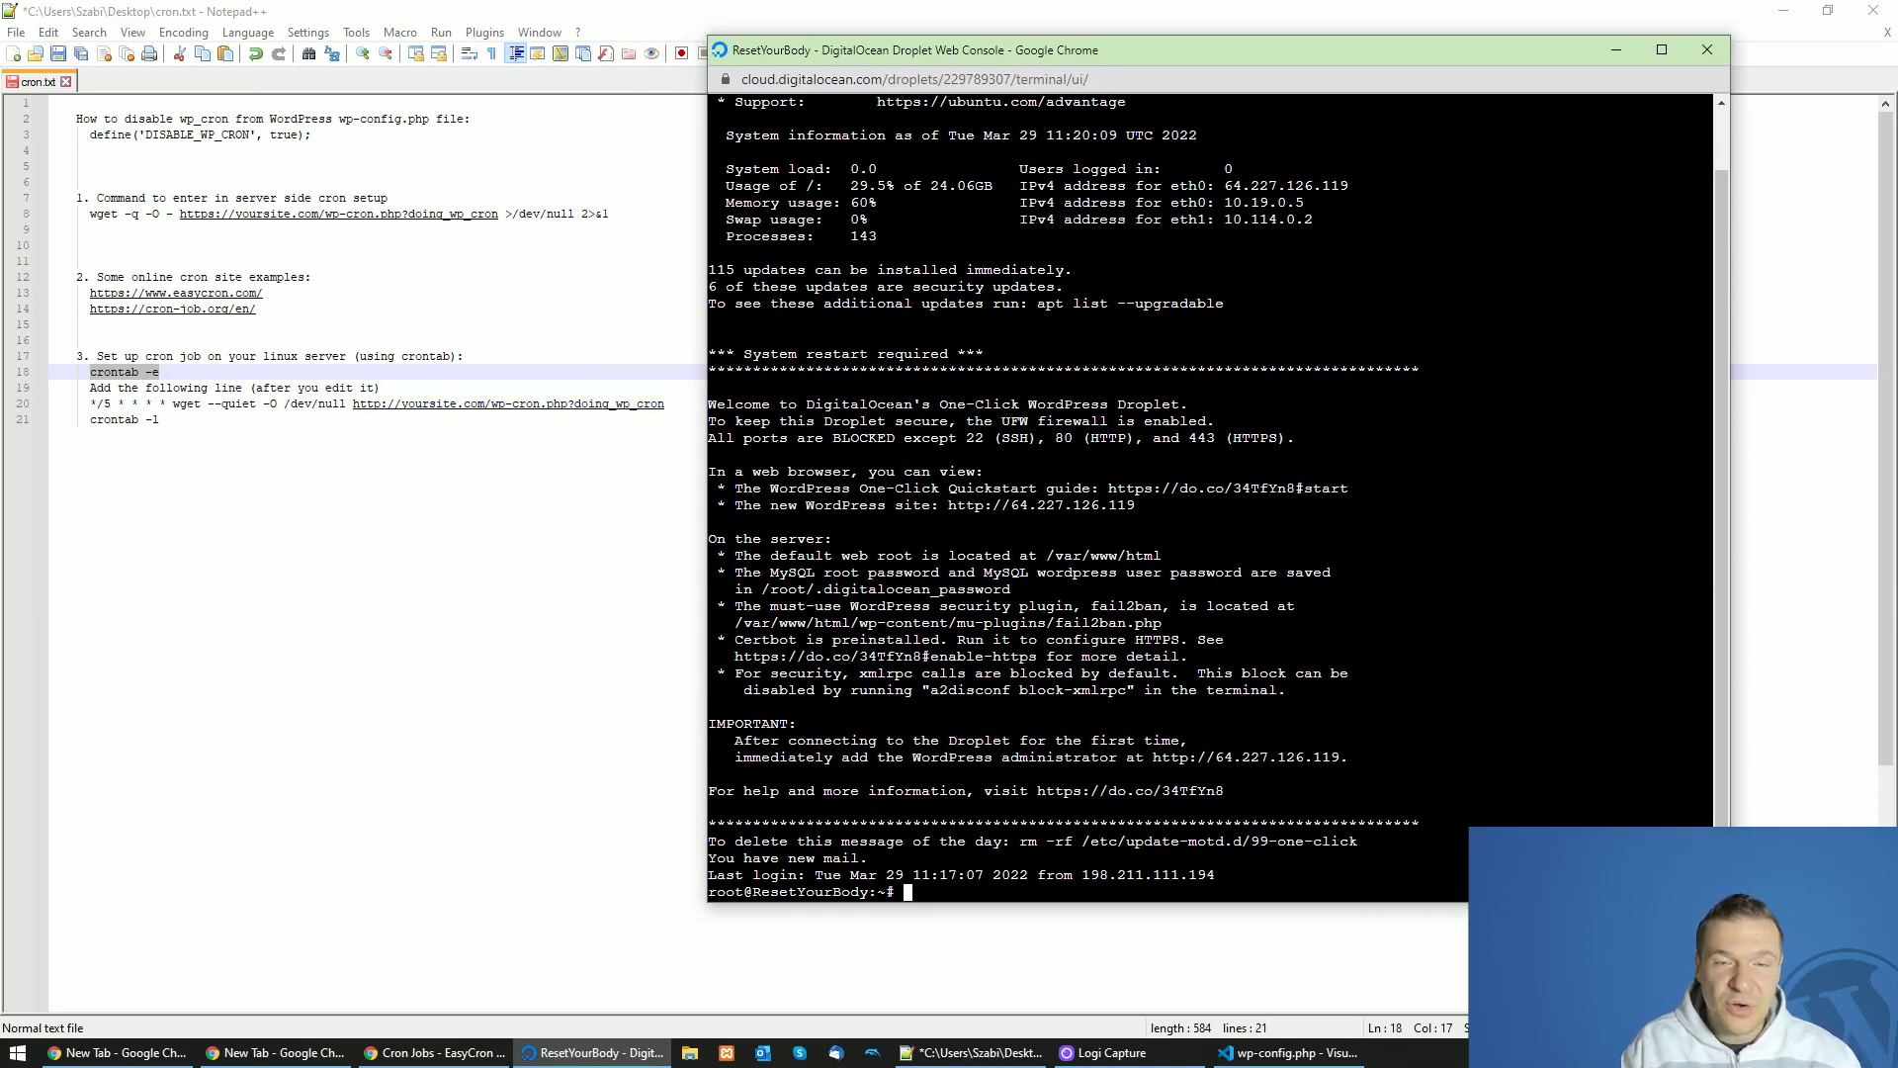
{"action": "type", "text": "ctro"}
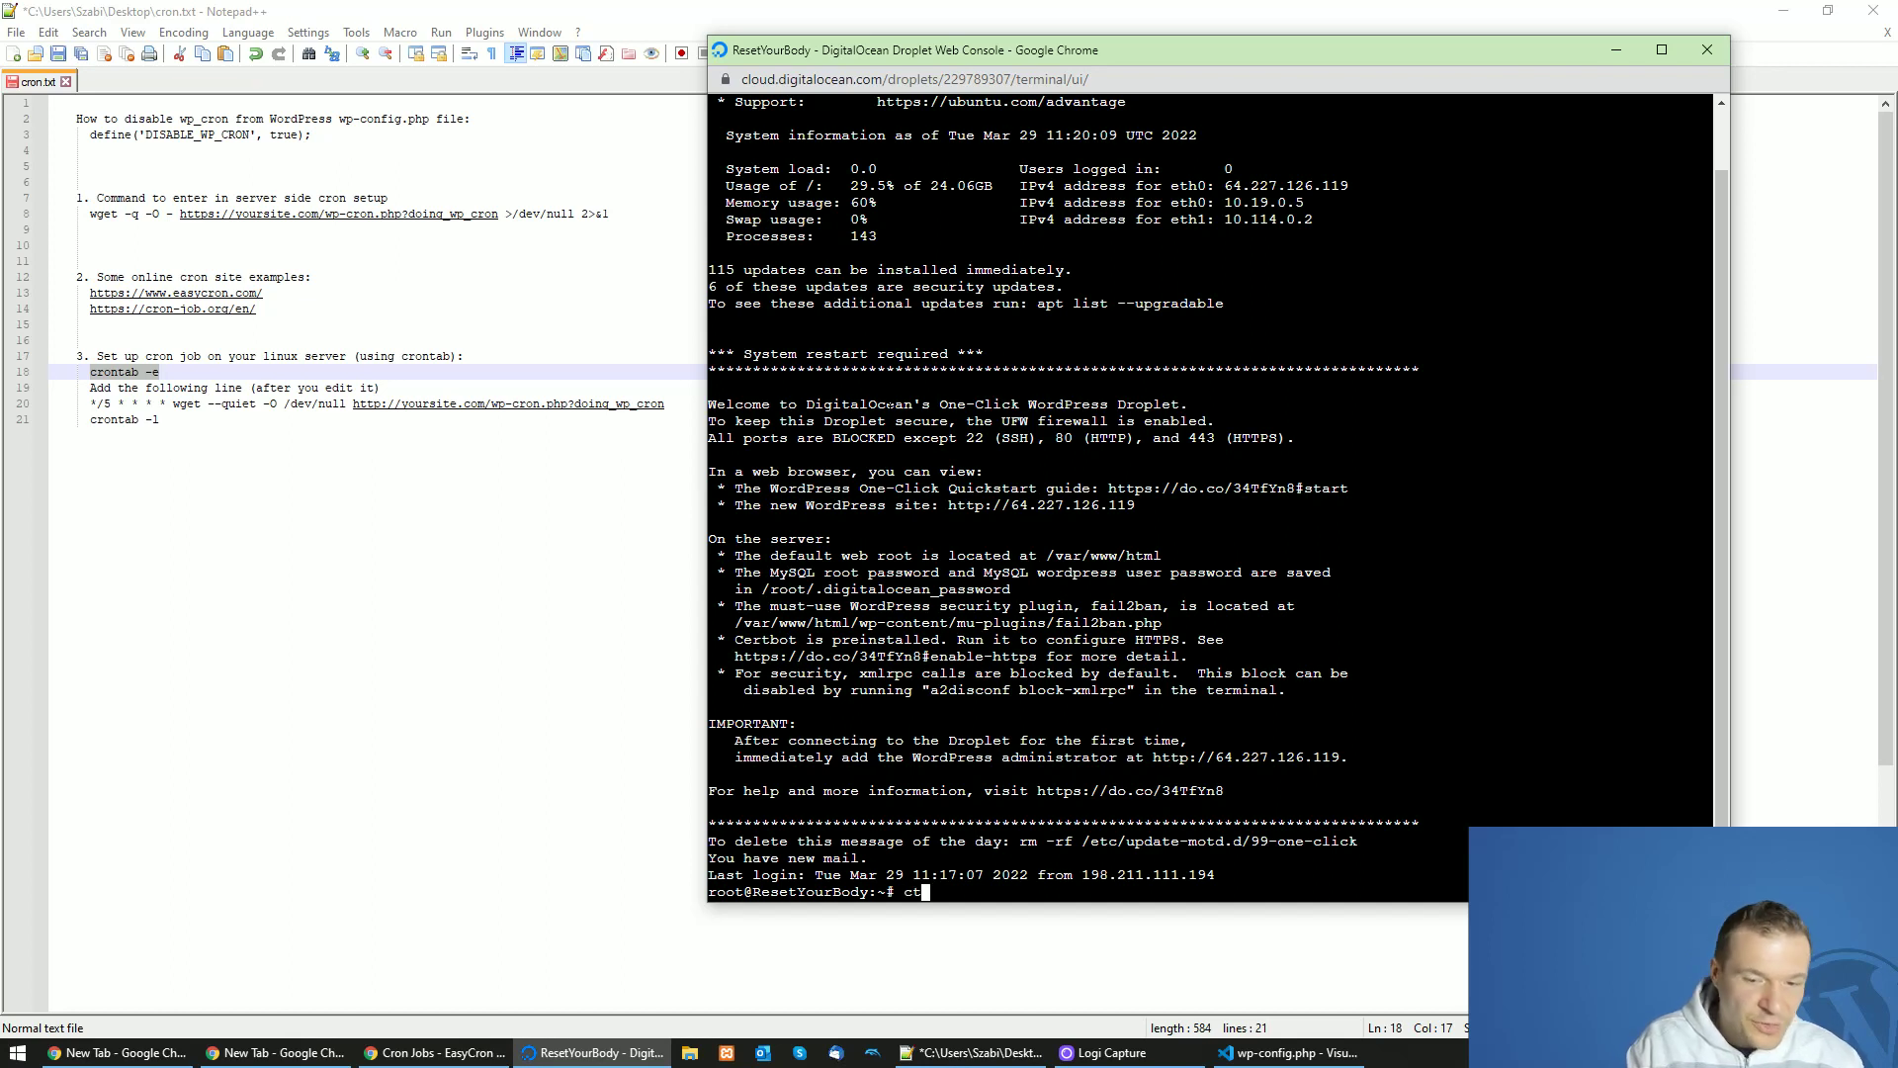
{"action": "key", "text": "BackSpace"}
{"action": "key", "text": "BackSpace"}
{"action": "key", "text": "BackSpace"}
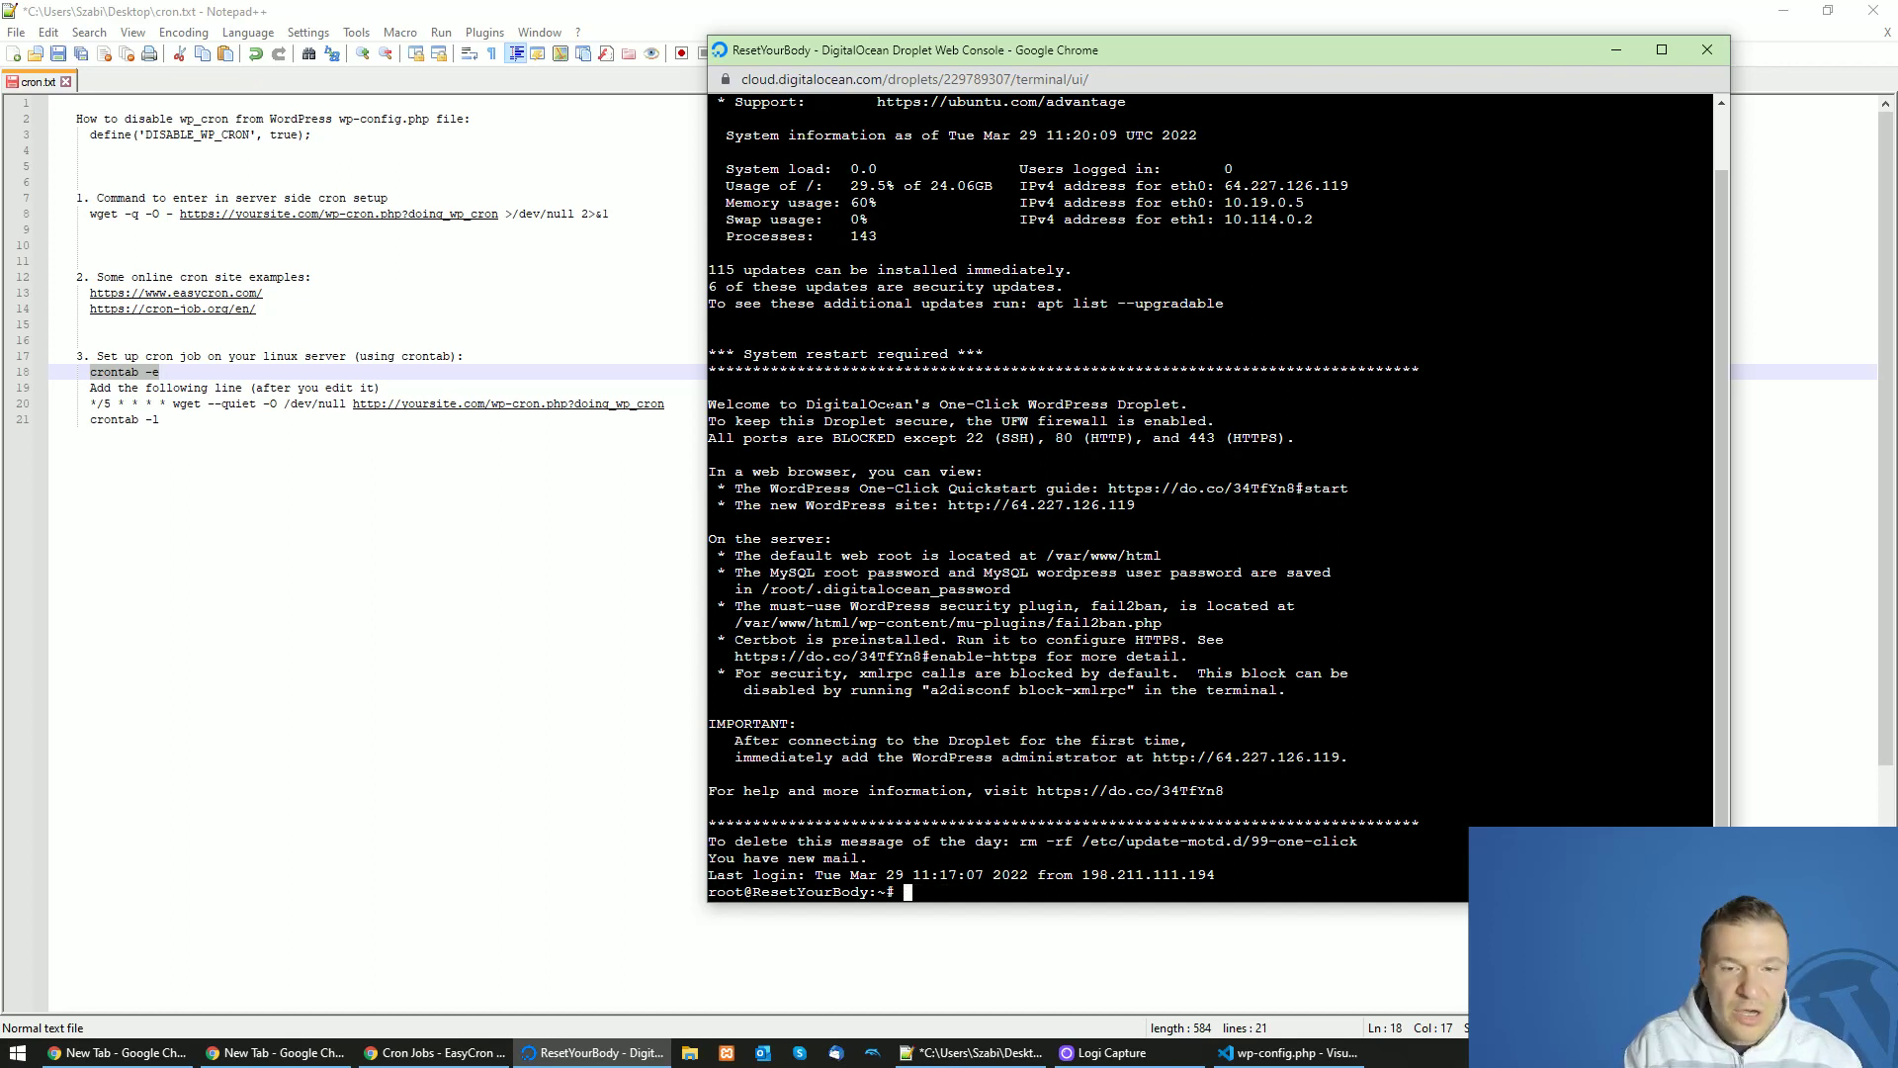
{"action": "type", "text": "ron"}
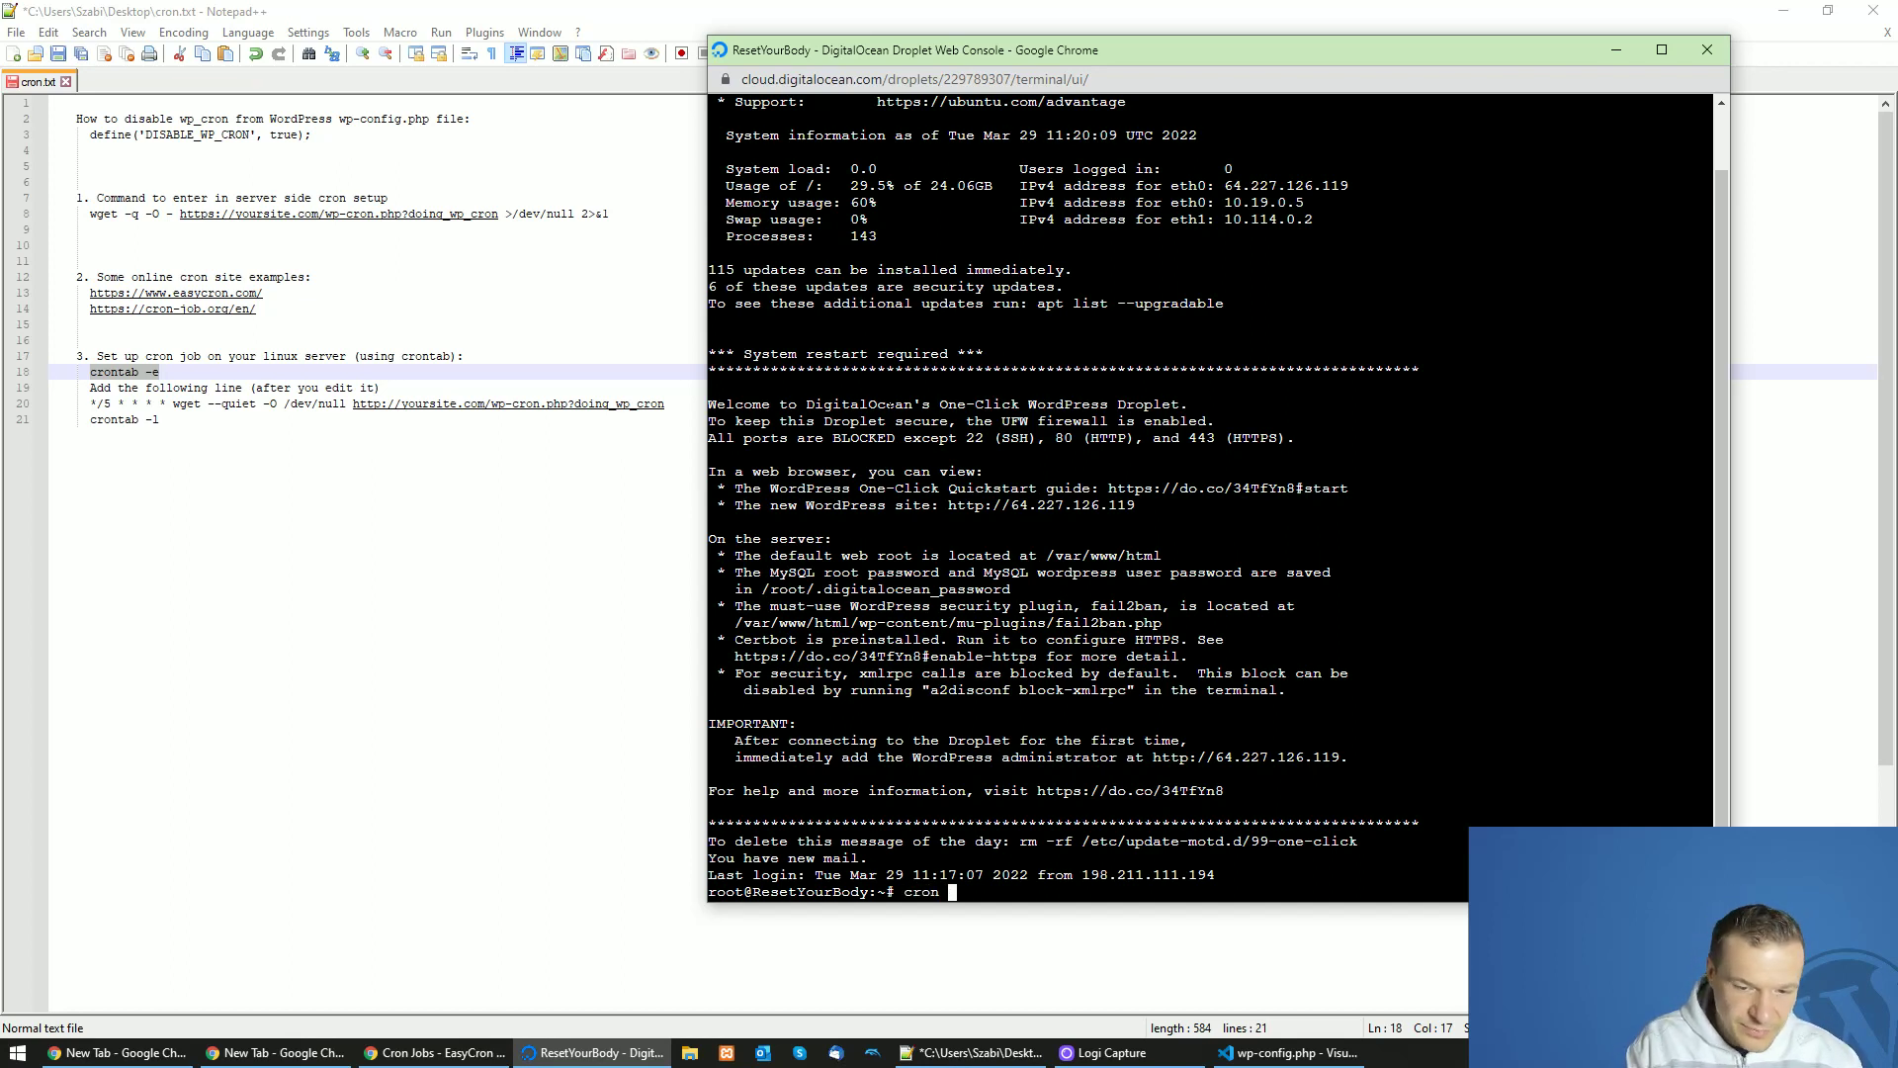
{"action": "key", "text": "BackSpace"}
{"action": "type", "text": "tab -"}
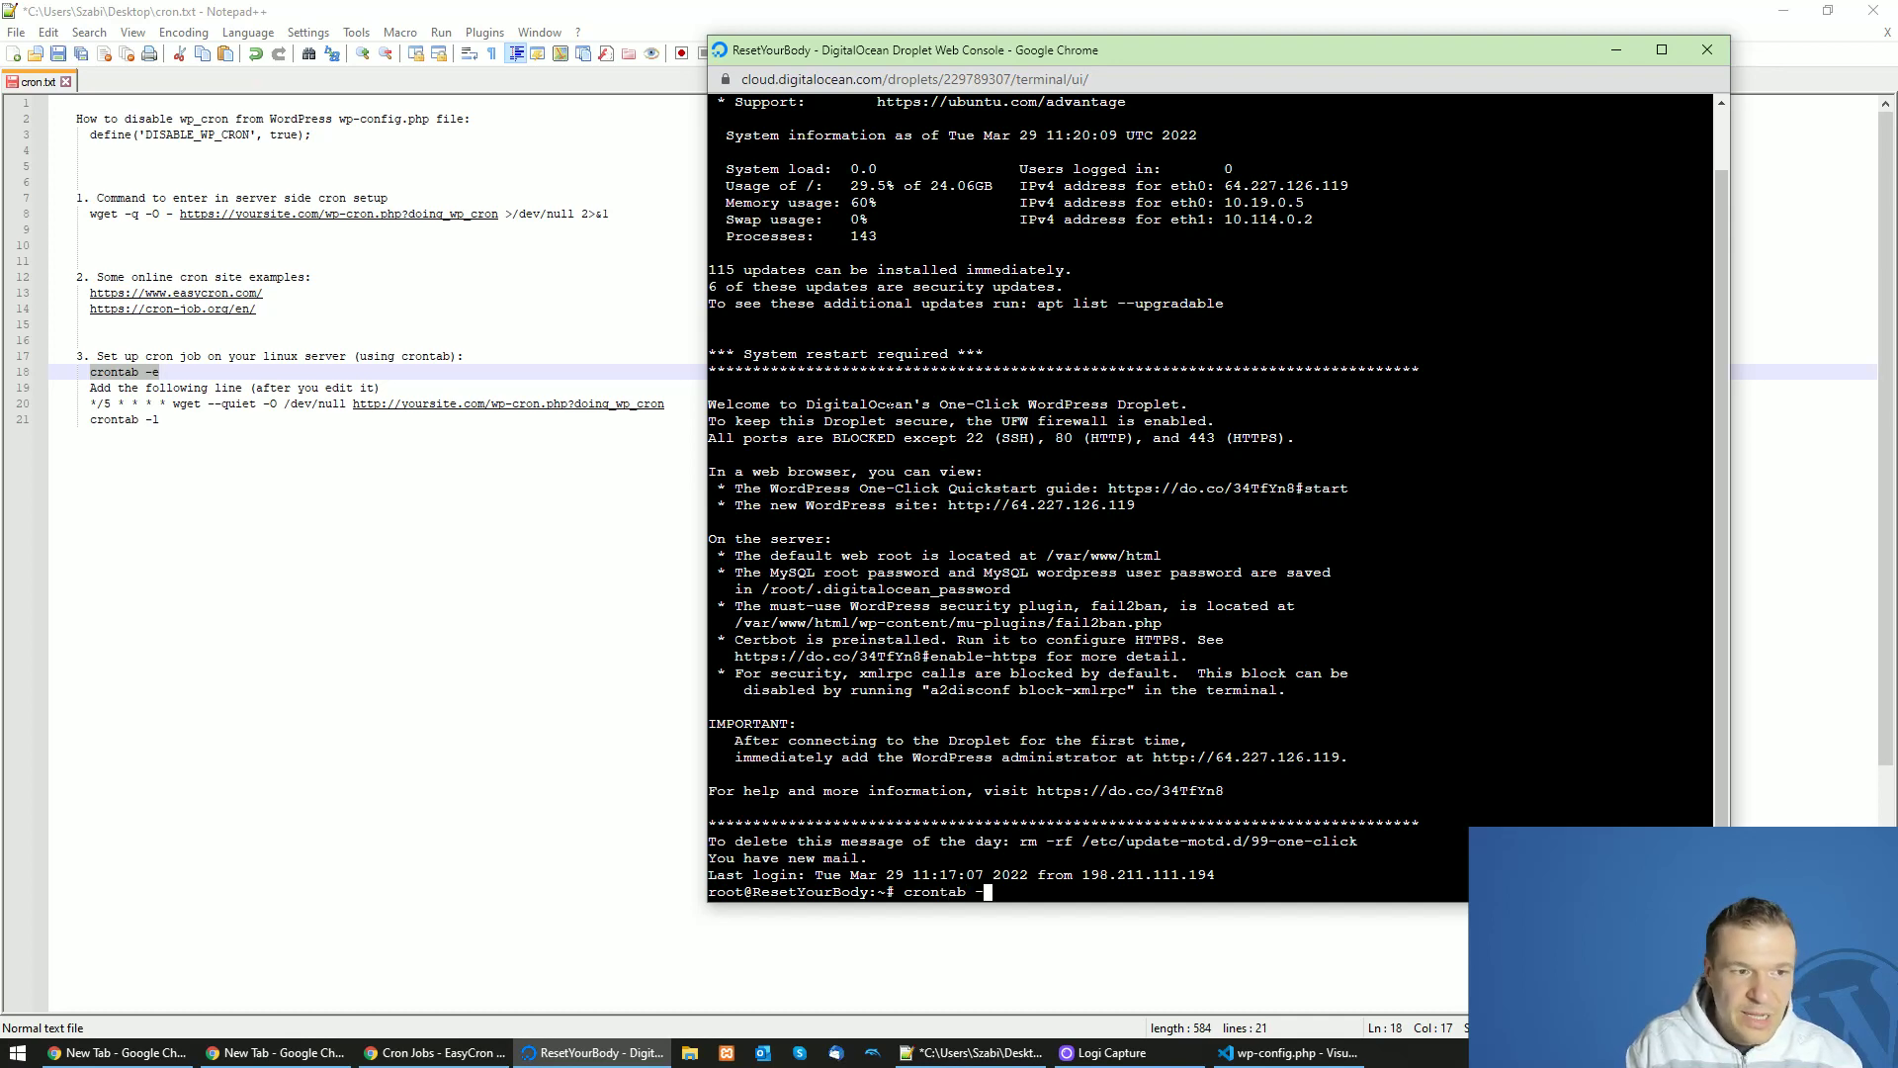
{"action": "type", "text": "e"}
{"action": "key", "text": "Return"}
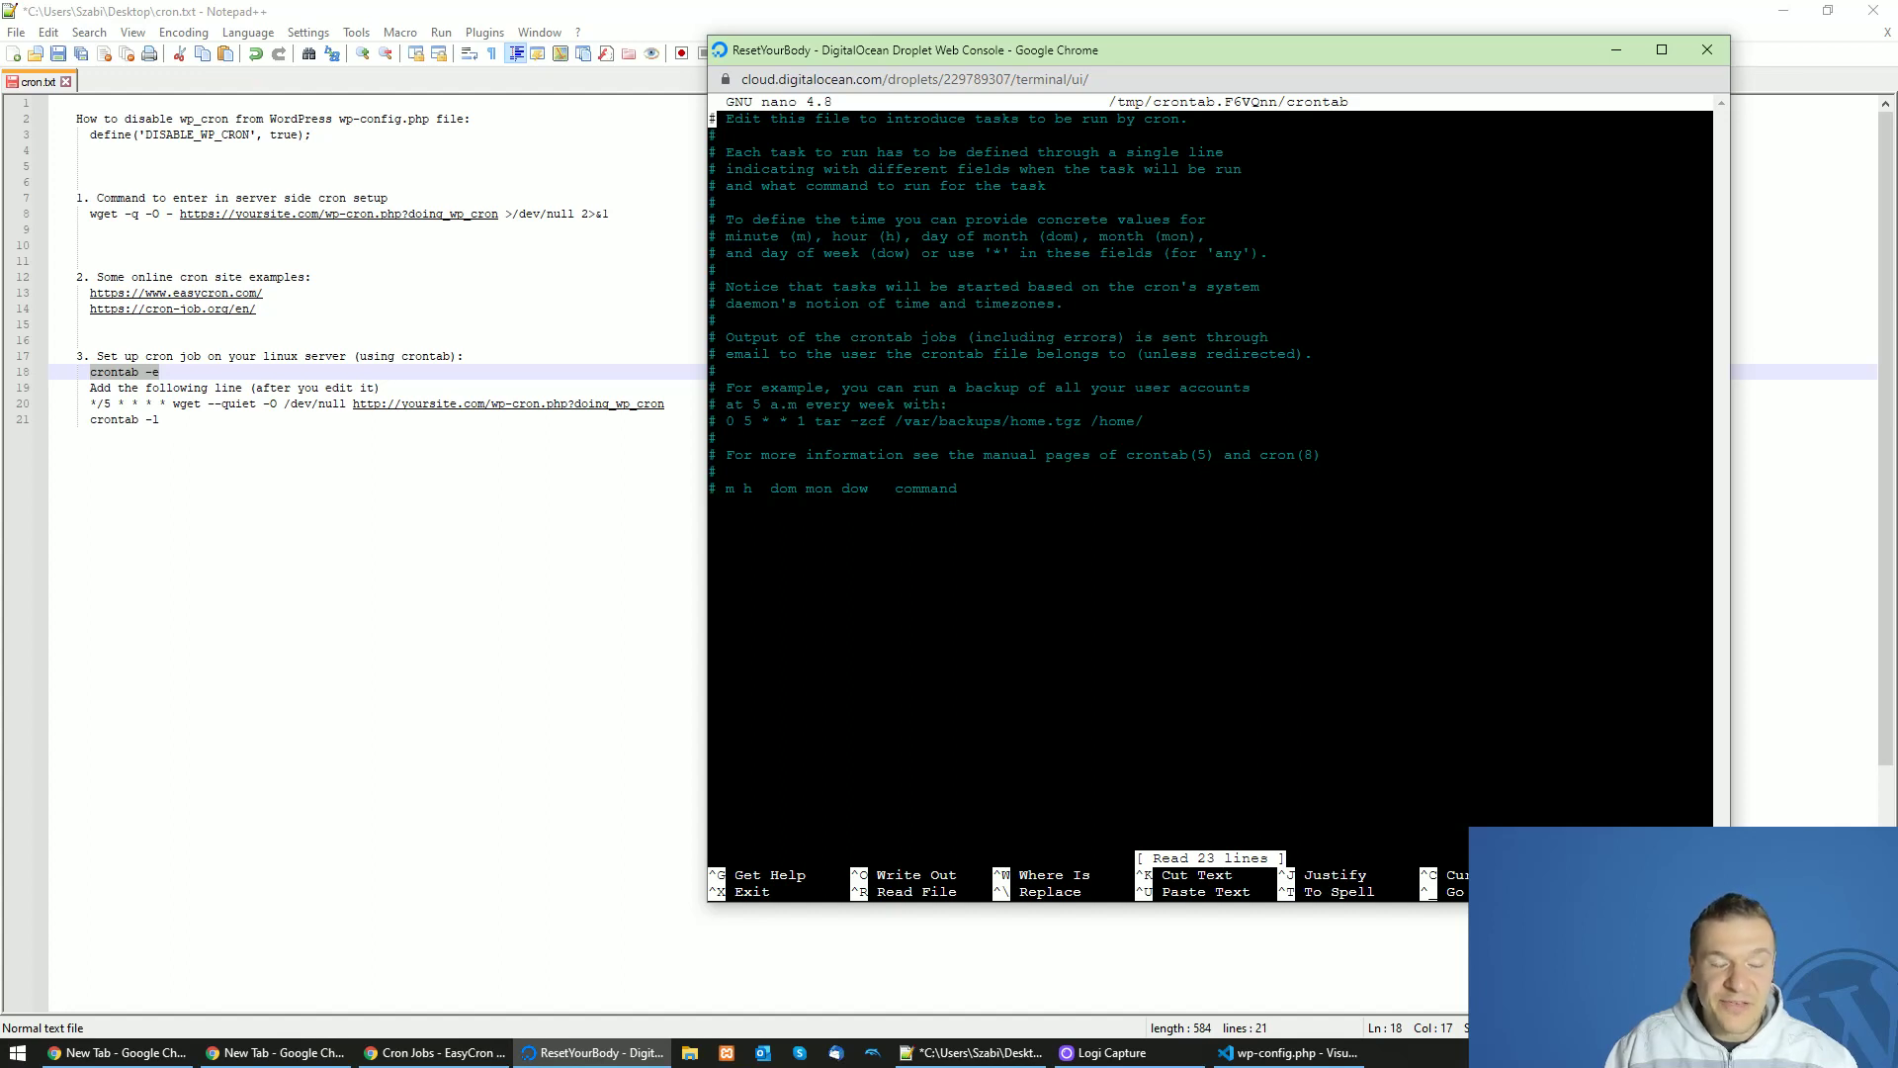
Paste the */5 wget wp-cron.php line from the notes into the crontab.
{"action": "key", "text": "Down"}
{"action": "key", "text": "Down"}
{"action": "key", "text": "Down"}
{"action": "key", "text": "Down"}
{"action": "key", "text": "Down"}
{"action": "key", "text": "Down"}
{"action": "key", "text": "Down"}
{"action": "key", "text": "Down"}
{"action": "key", "text": "Down"}
{"action": "key", "text": "Down"}
{"action": "key", "text": "Down"}
{"action": "key", "text": "Down"}
{"action": "key", "text": "Down"}
{"action": "key", "text": "Down"}
{"action": "key", "text": "Down"}
{"action": "key", "text": "Down"}
{"action": "key", "text": "Down"}
{"action": "key", "text": "Down"}
{"action": "key", "text": "Down"}
{"action": "key", "text": "Down"}
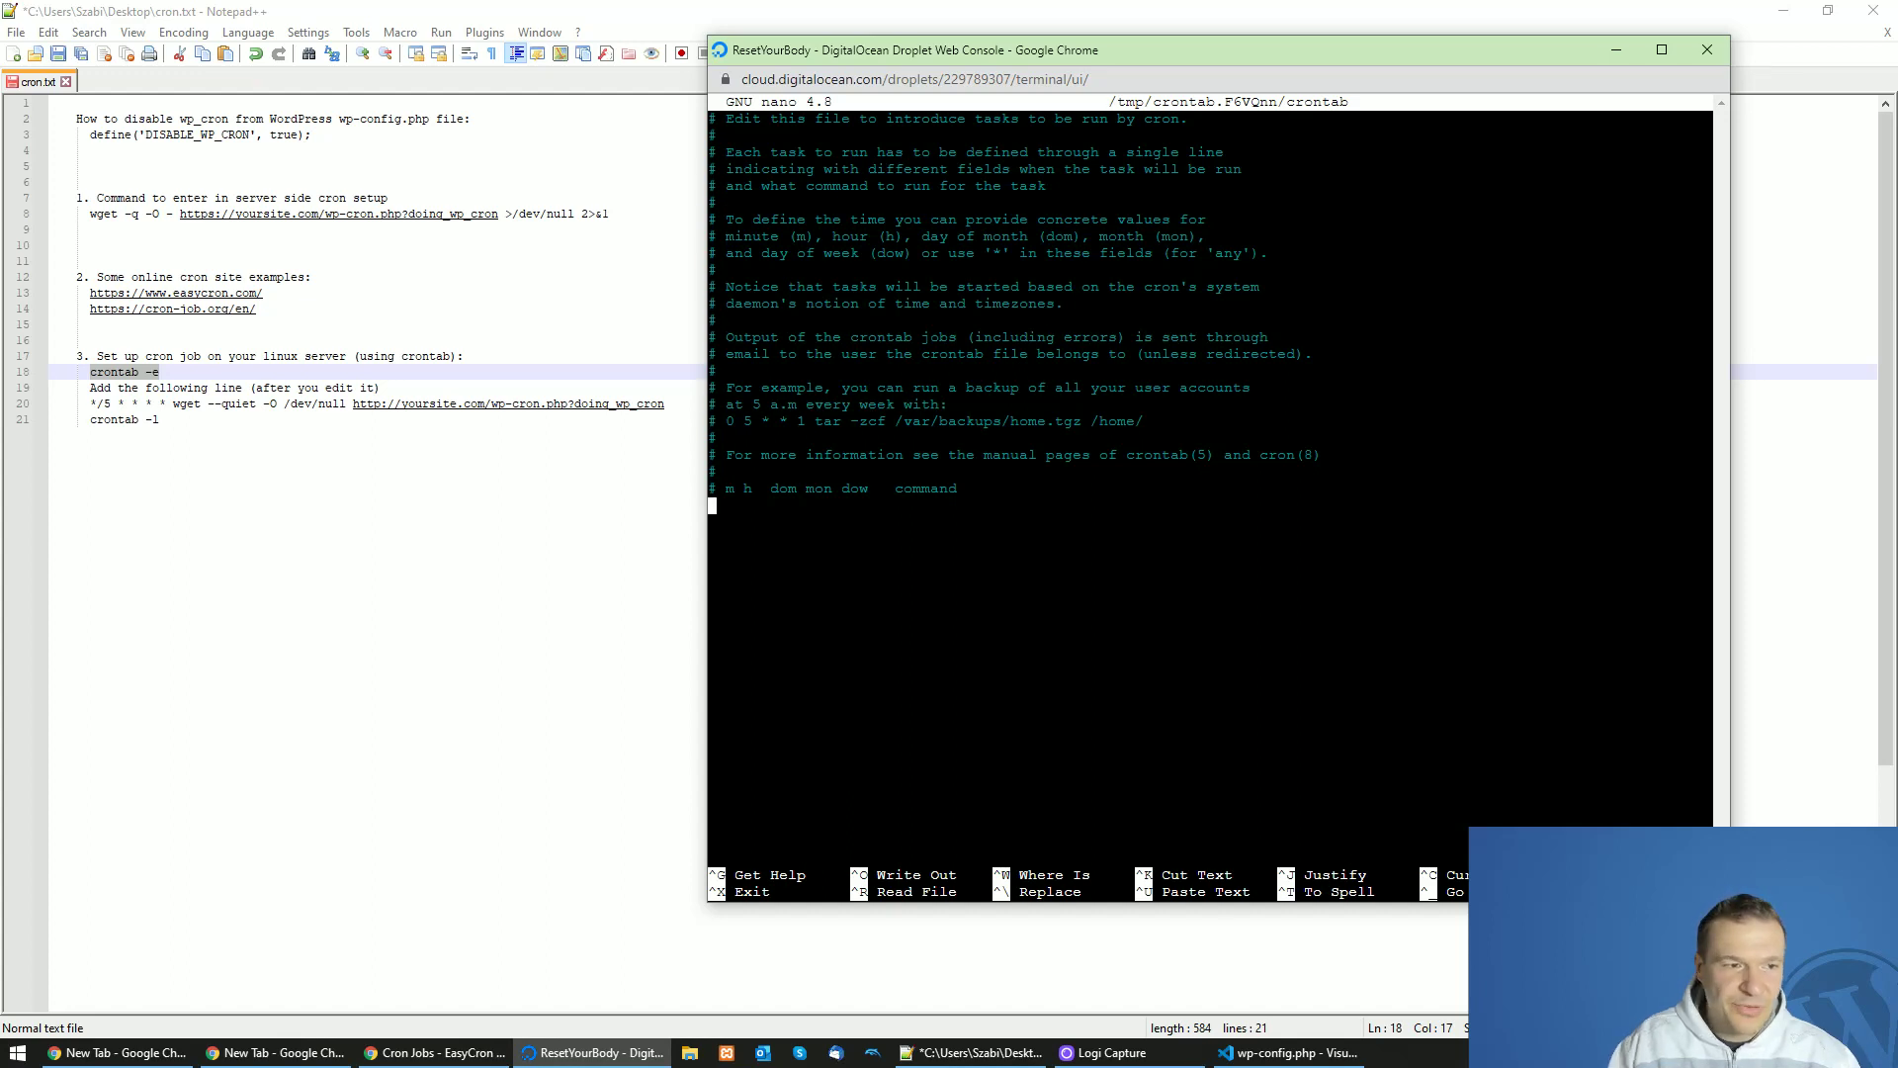
{"action": "left_click_drag", "start_coordinate": [92, 403], "coordinate": [665, 404]}
{"action": "key", "text": "ctrl+c"}
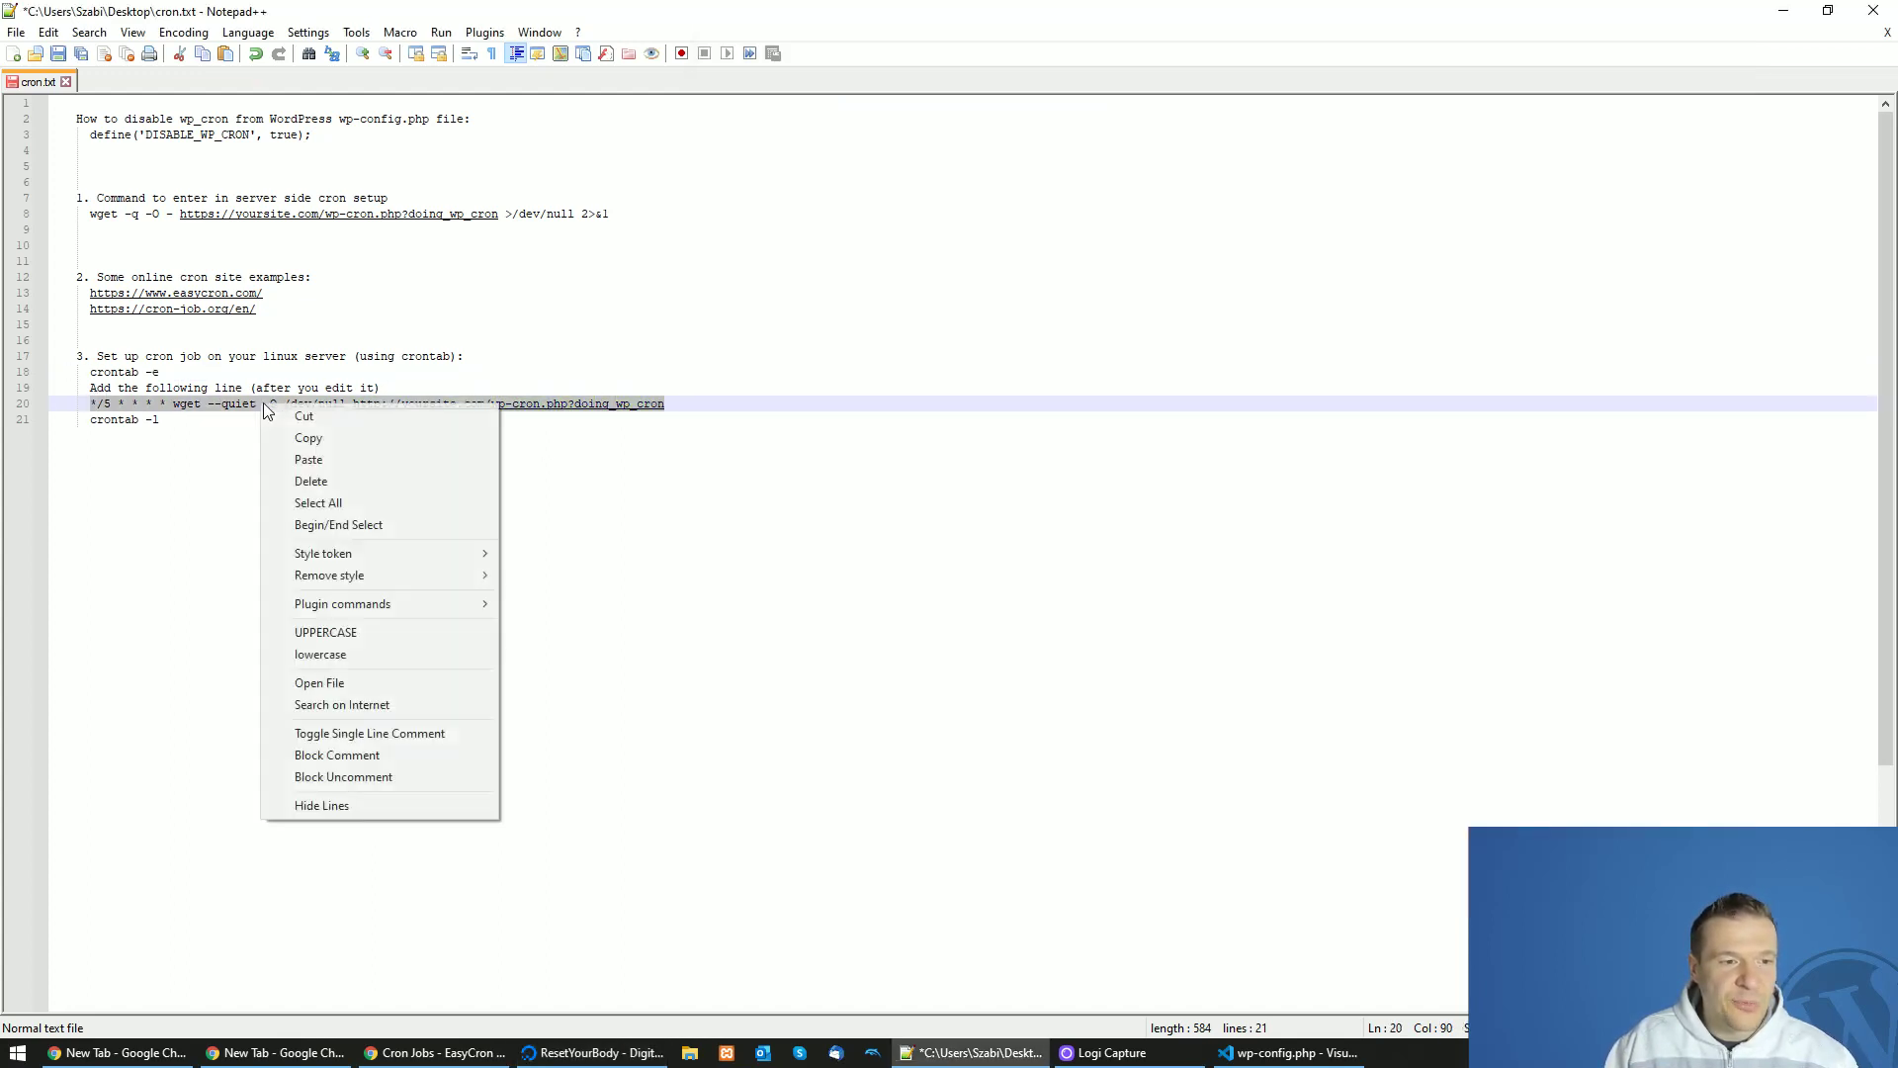
{"action": "left_click", "coordinate": [308, 438]}
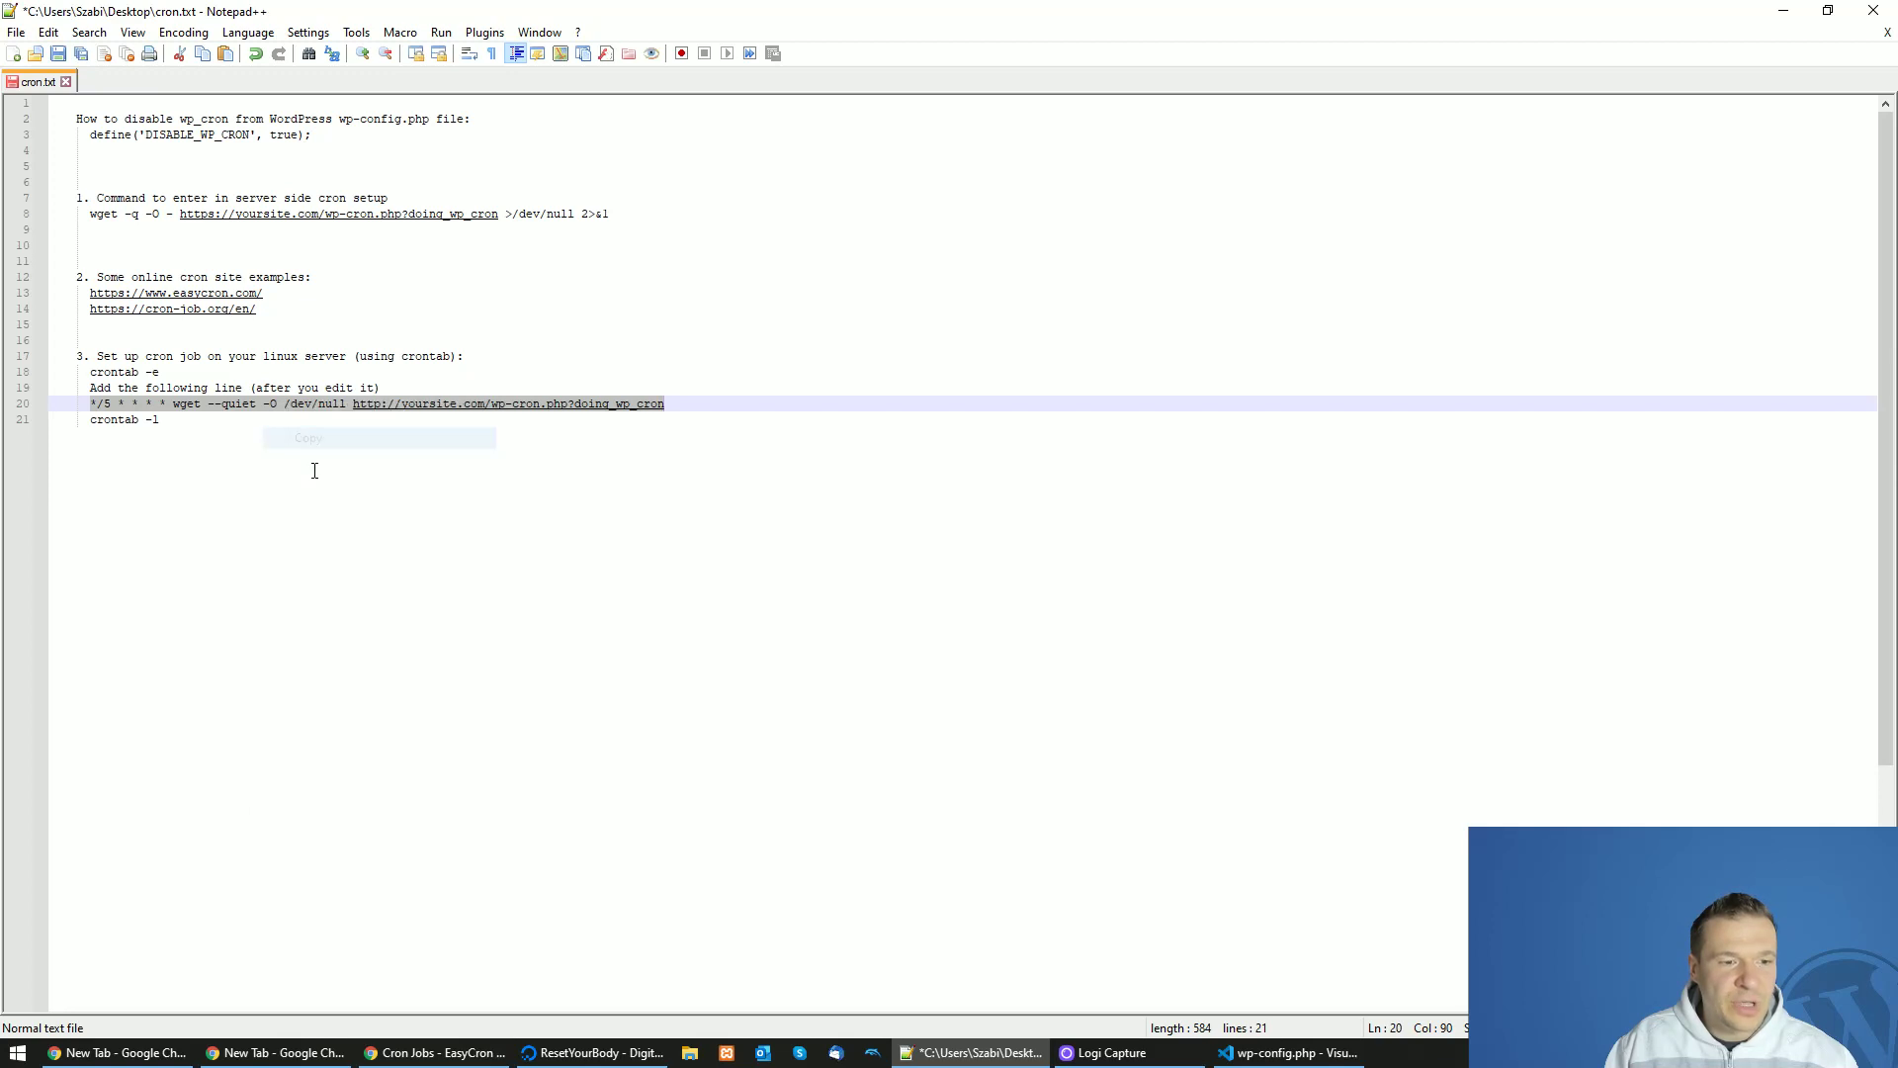
{"action": "left_click", "coordinate": [568, 1056]}
{"action": "right_click", "coordinate": [790, 532]}
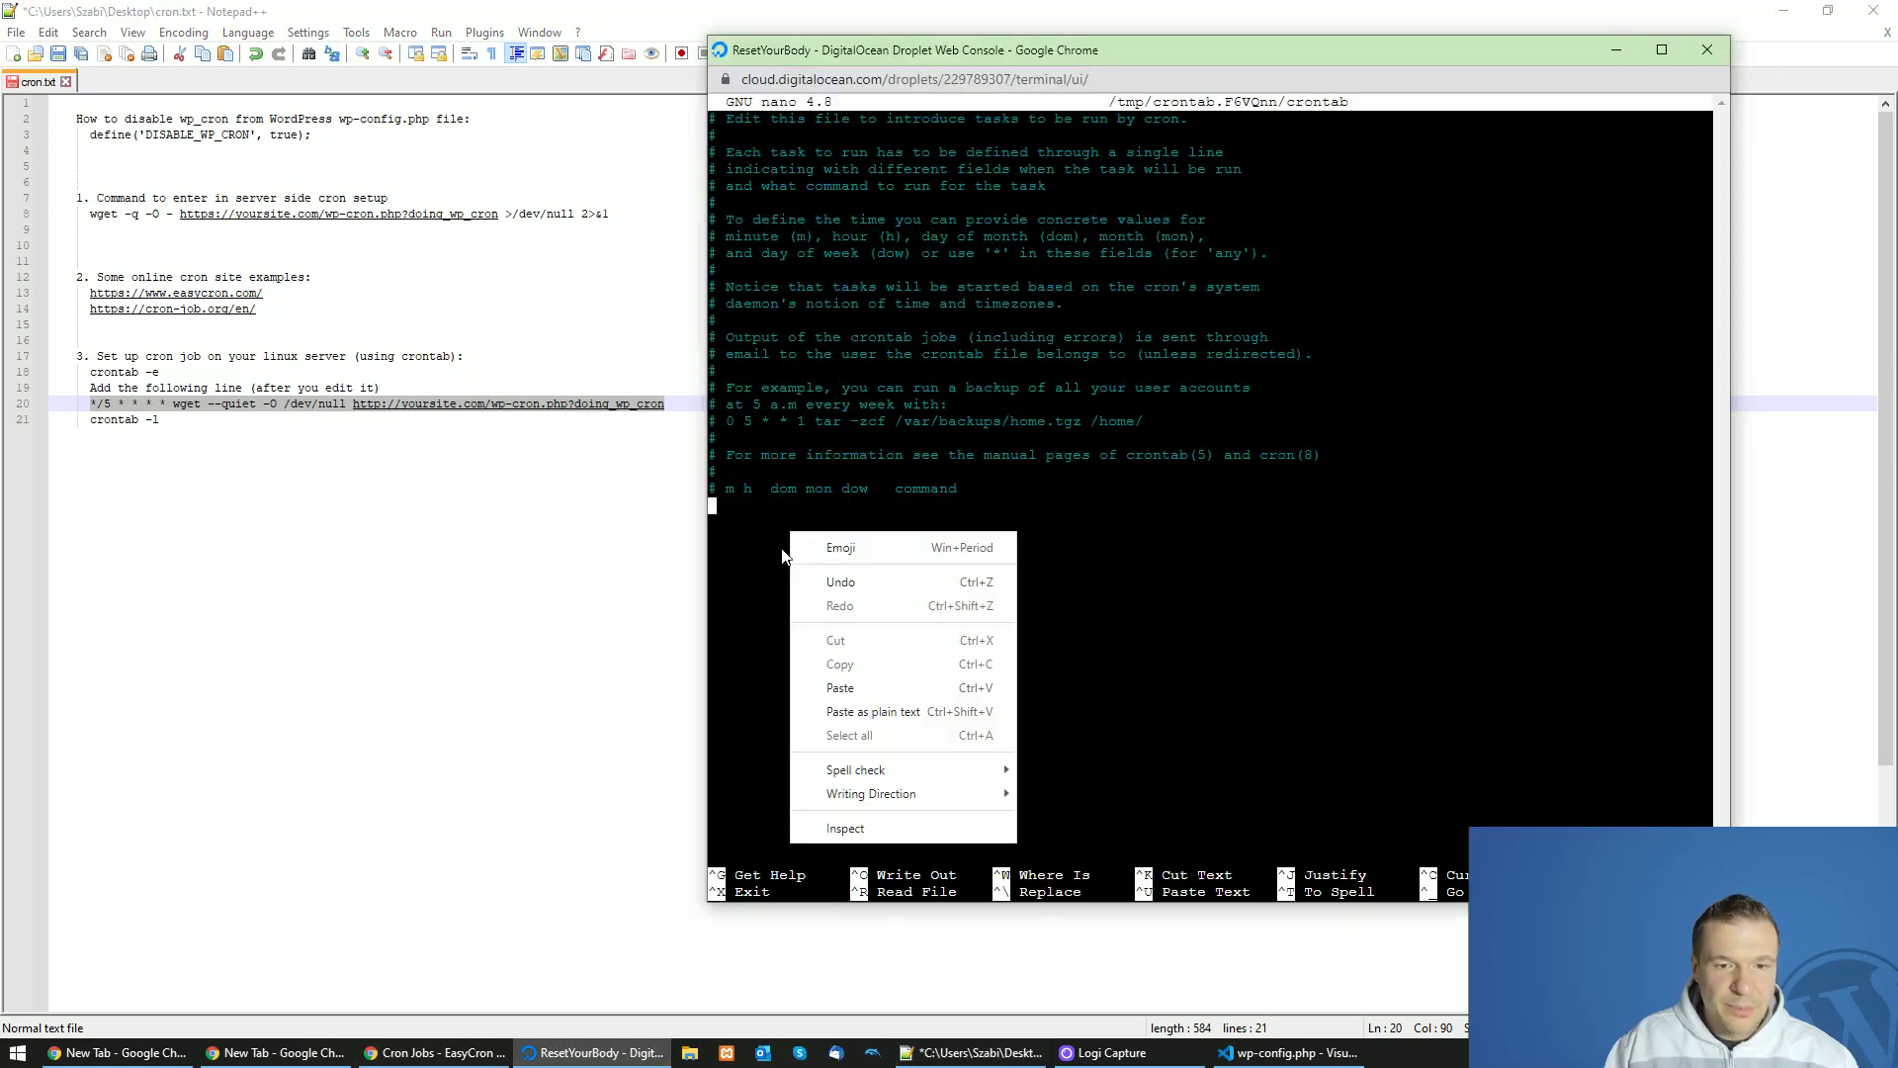
{"action": "left_click", "coordinate": [838, 689]}
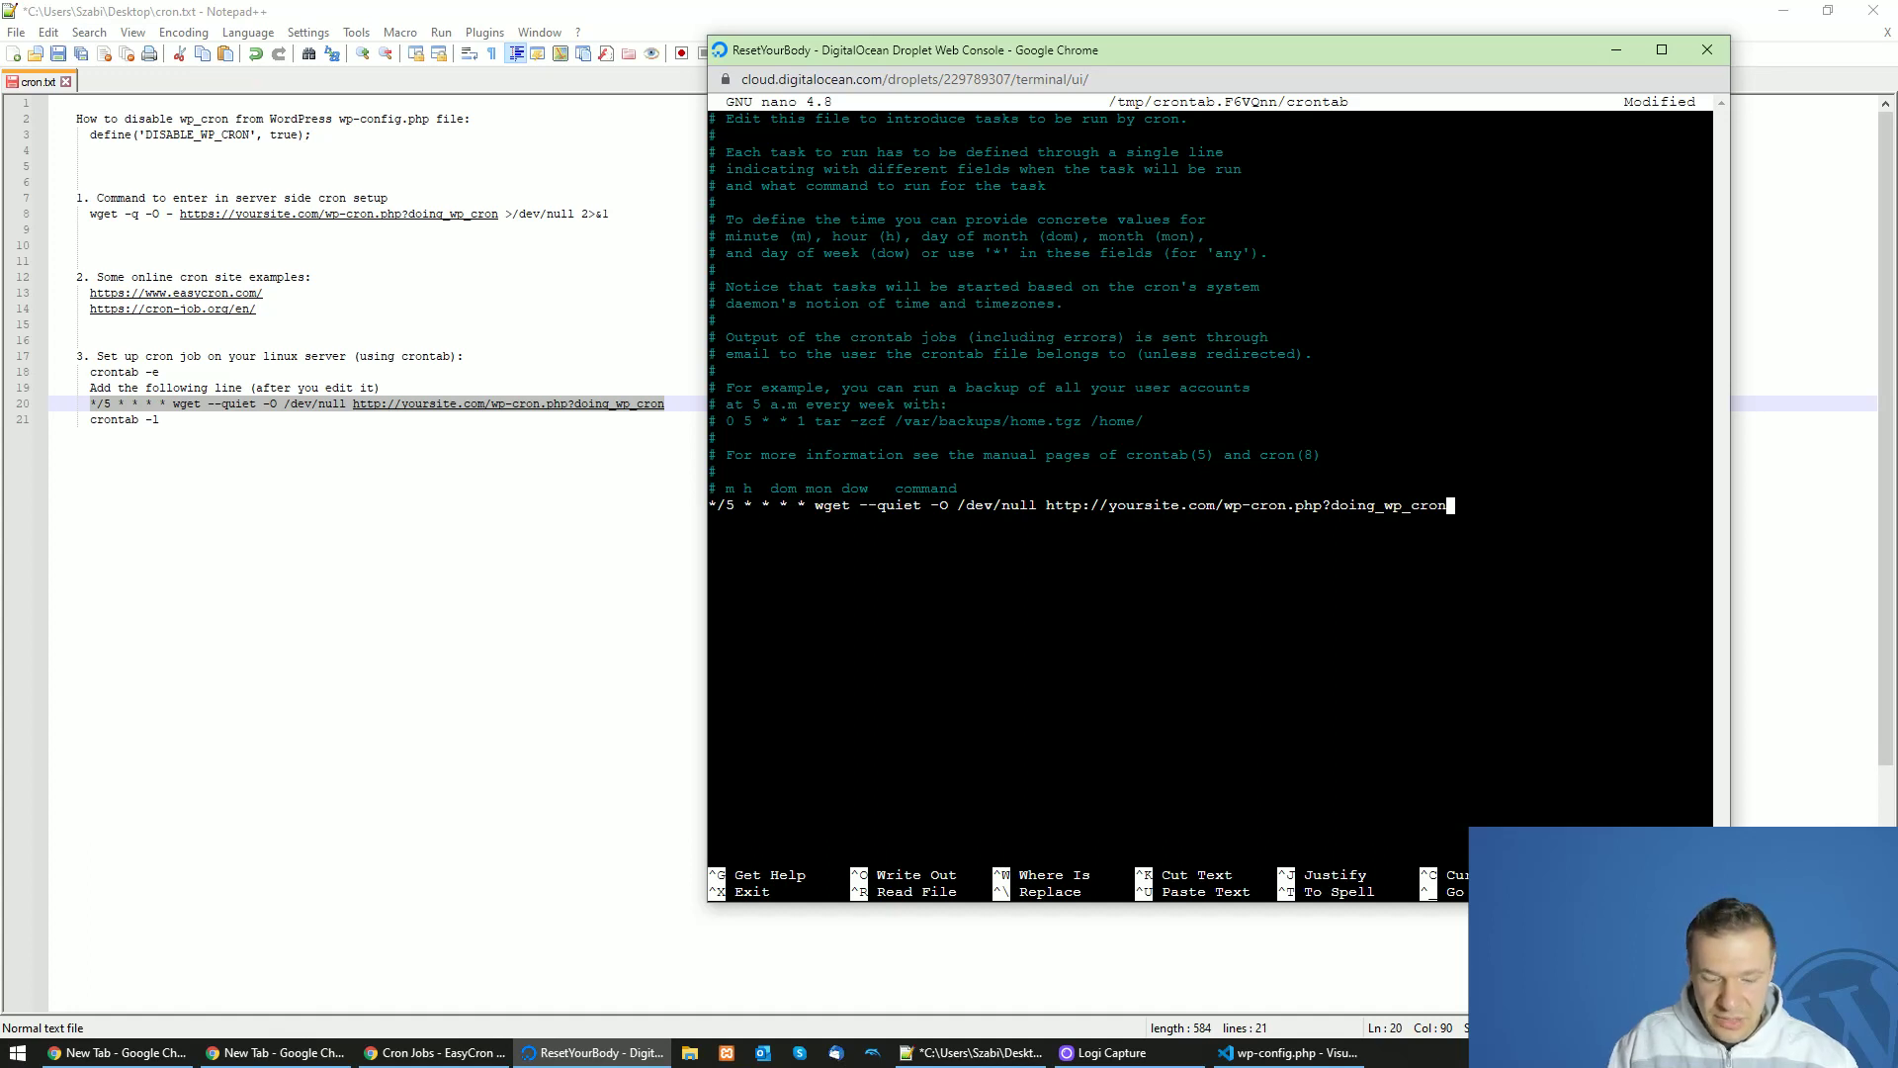
Write the crontab with Ctrl+O and exit nano to install it.
{"action": "key", "text": "Left"}
{"action": "key", "text": "Left"}
{"action": "key", "text": "Left"}
{"action": "key", "text": "Left"}
{"action": "key", "text": "Left"}
{"action": "key", "text": "Left"}
{"action": "key", "text": "Left"}
{"action": "key", "text": "Left"}
{"action": "key", "text": "Left"}
{"action": "key", "text": "Left"}
{"action": "key", "text": "Left"}
{"action": "key", "text": "Left"}
{"action": "key", "text": "Left"}
{"action": "key", "text": "Left"}
{"action": "key", "text": "Left"}
{"action": "key", "text": "Left"}
{"action": "key", "text": "Left"}
{"action": "key", "text": "Left"}
{"action": "key", "text": "Left"}
{"action": "key", "text": "Left"}
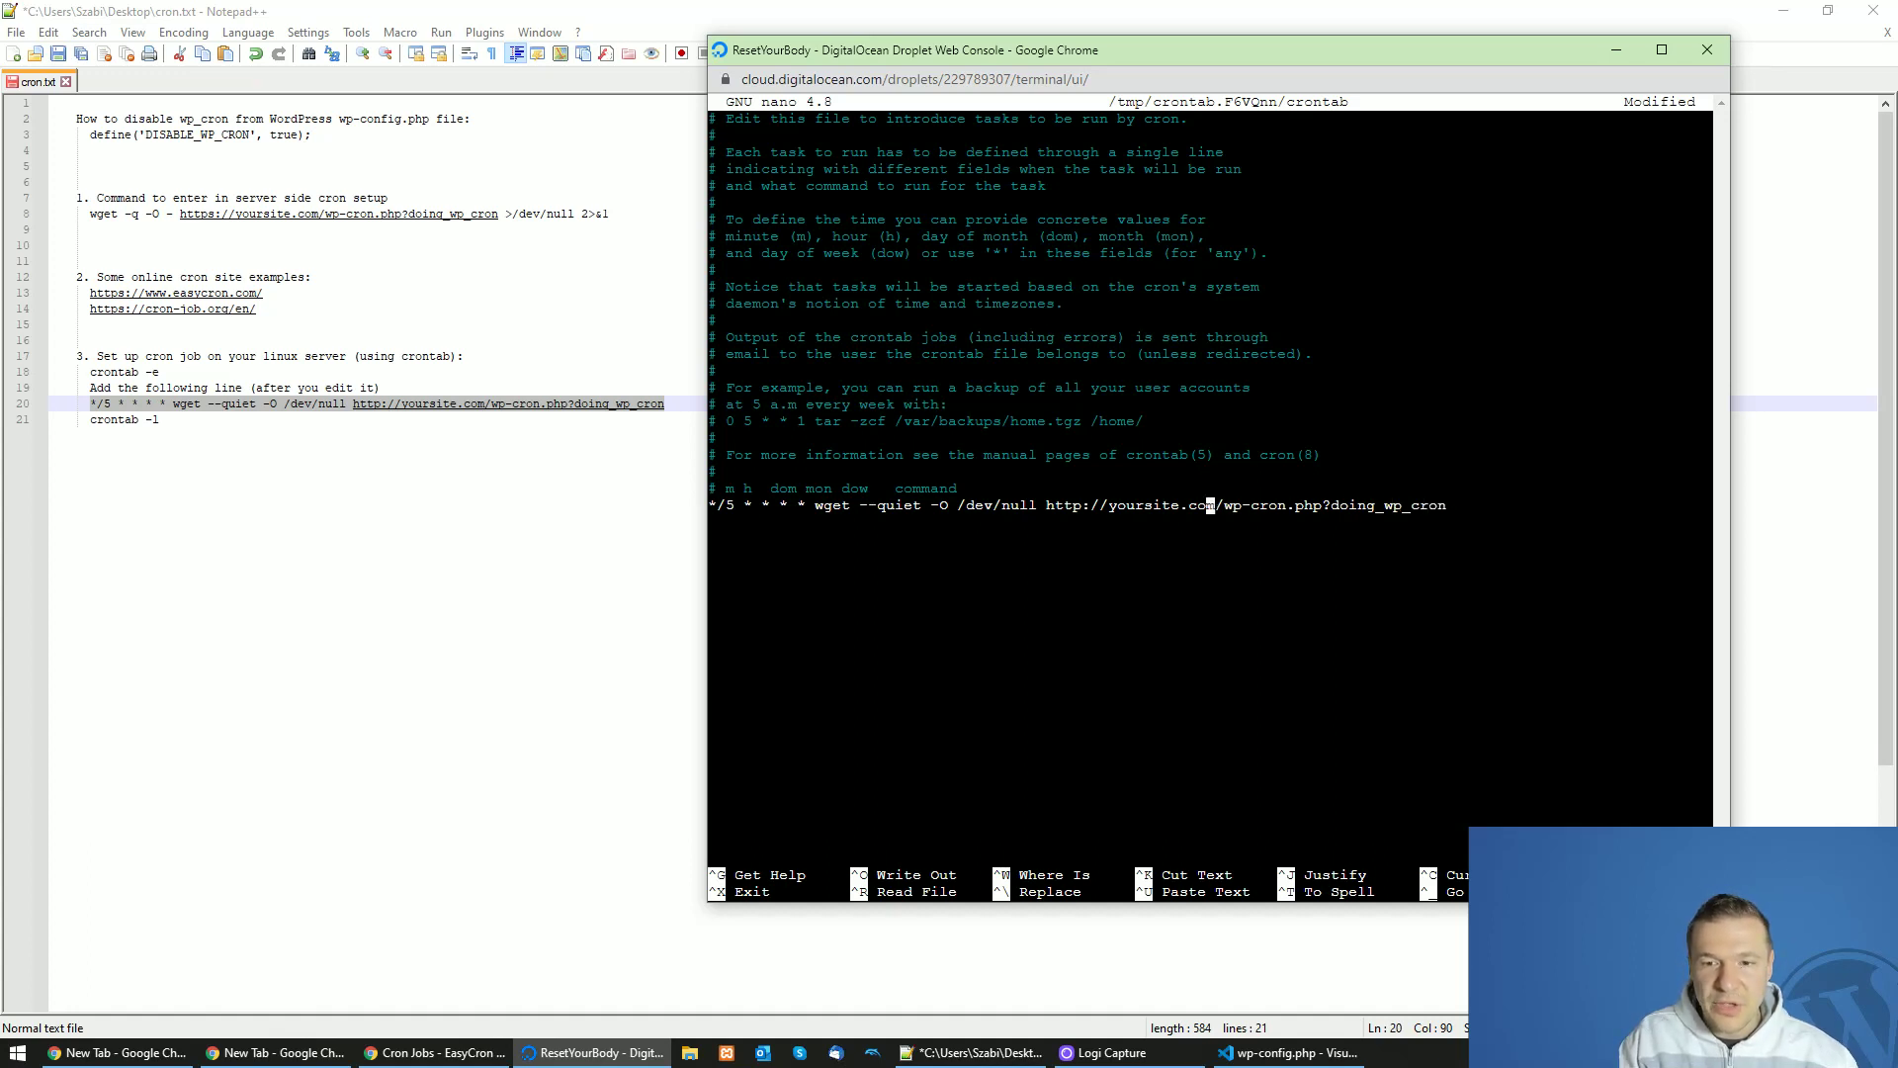
{"action": "key", "text": "Right"}
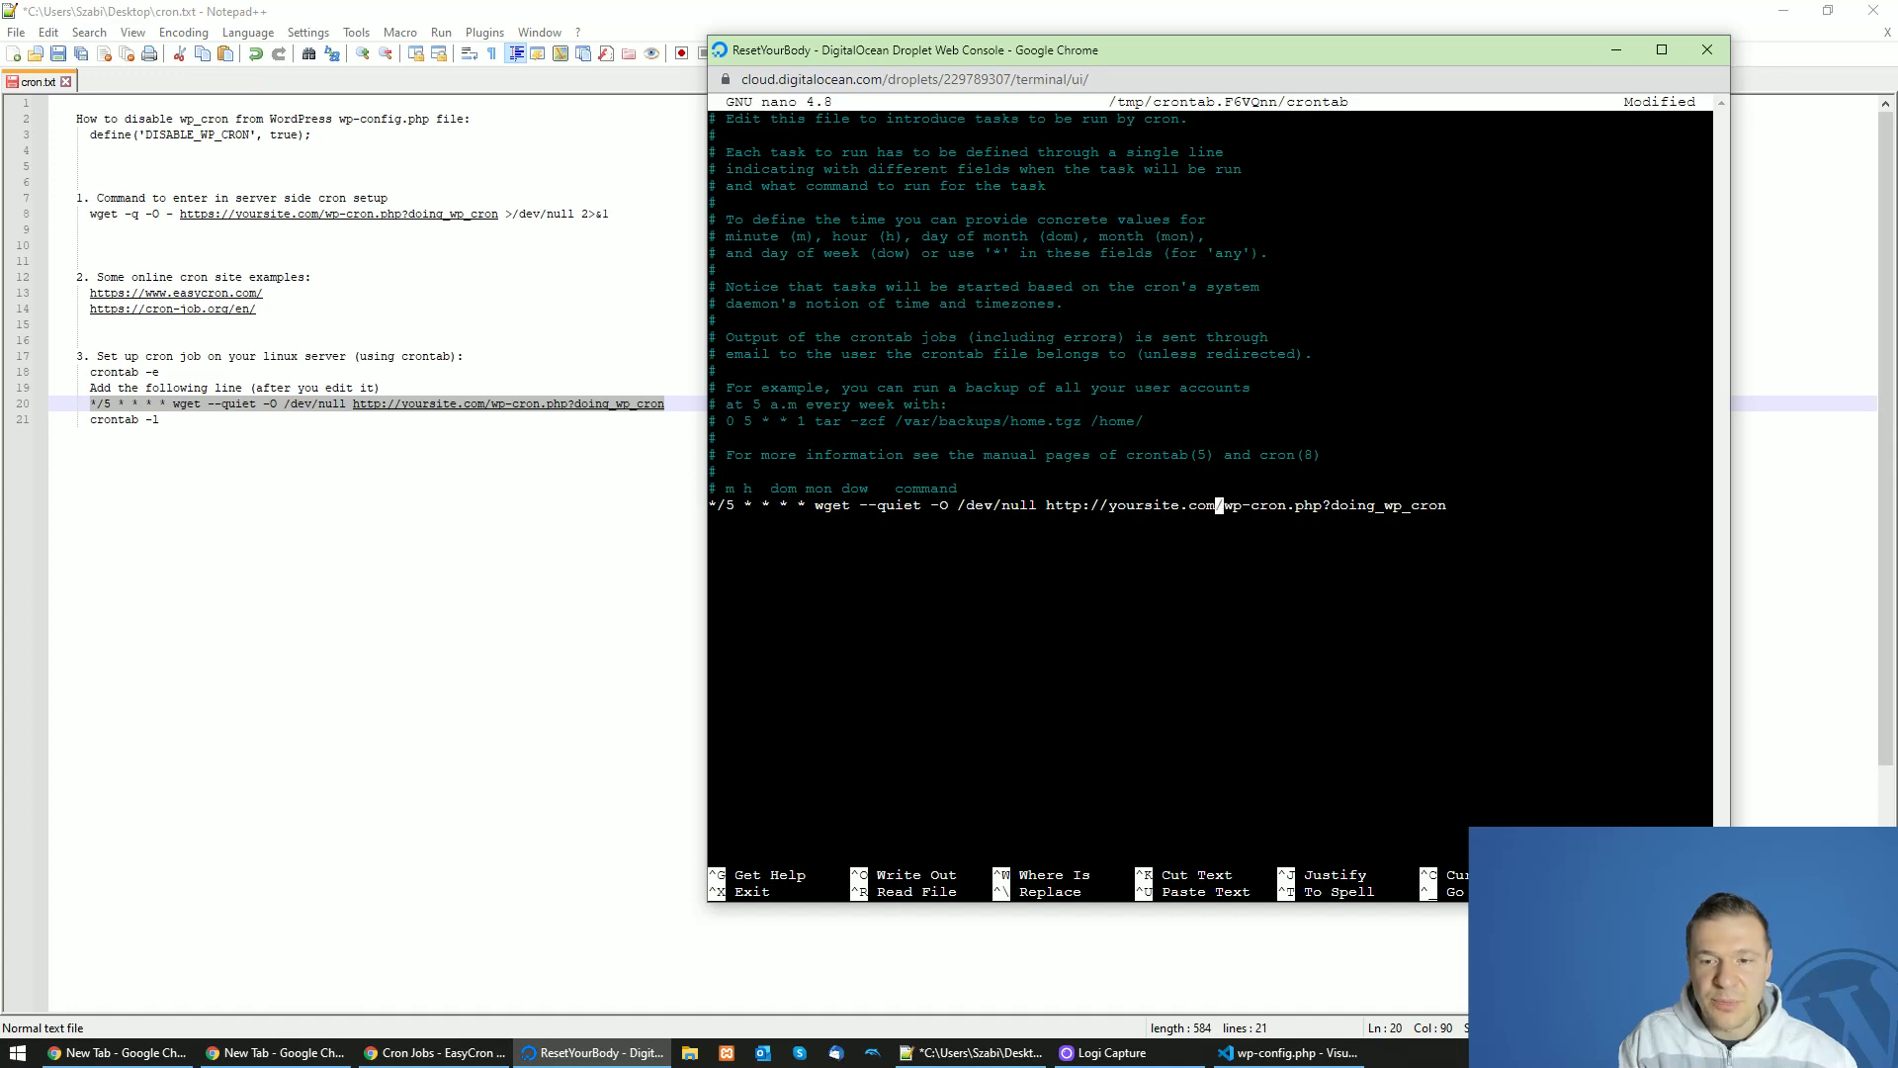
{"action": "key", "text": "Left"}
{"action": "key", "text": "Left"}
{"action": "key", "text": "Left"}
{"action": "key", "text": "Left"}
{"action": "key", "text": "Left"}
{"action": "key", "text": "Left"}
{"action": "key", "text": "Left"}
{"action": "key", "text": "Left"}
{"action": "key", "text": "Left"}
{"action": "key", "text": "Left"}
{"action": "key", "text": "Left"}
{"action": "key", "text": "Right"}
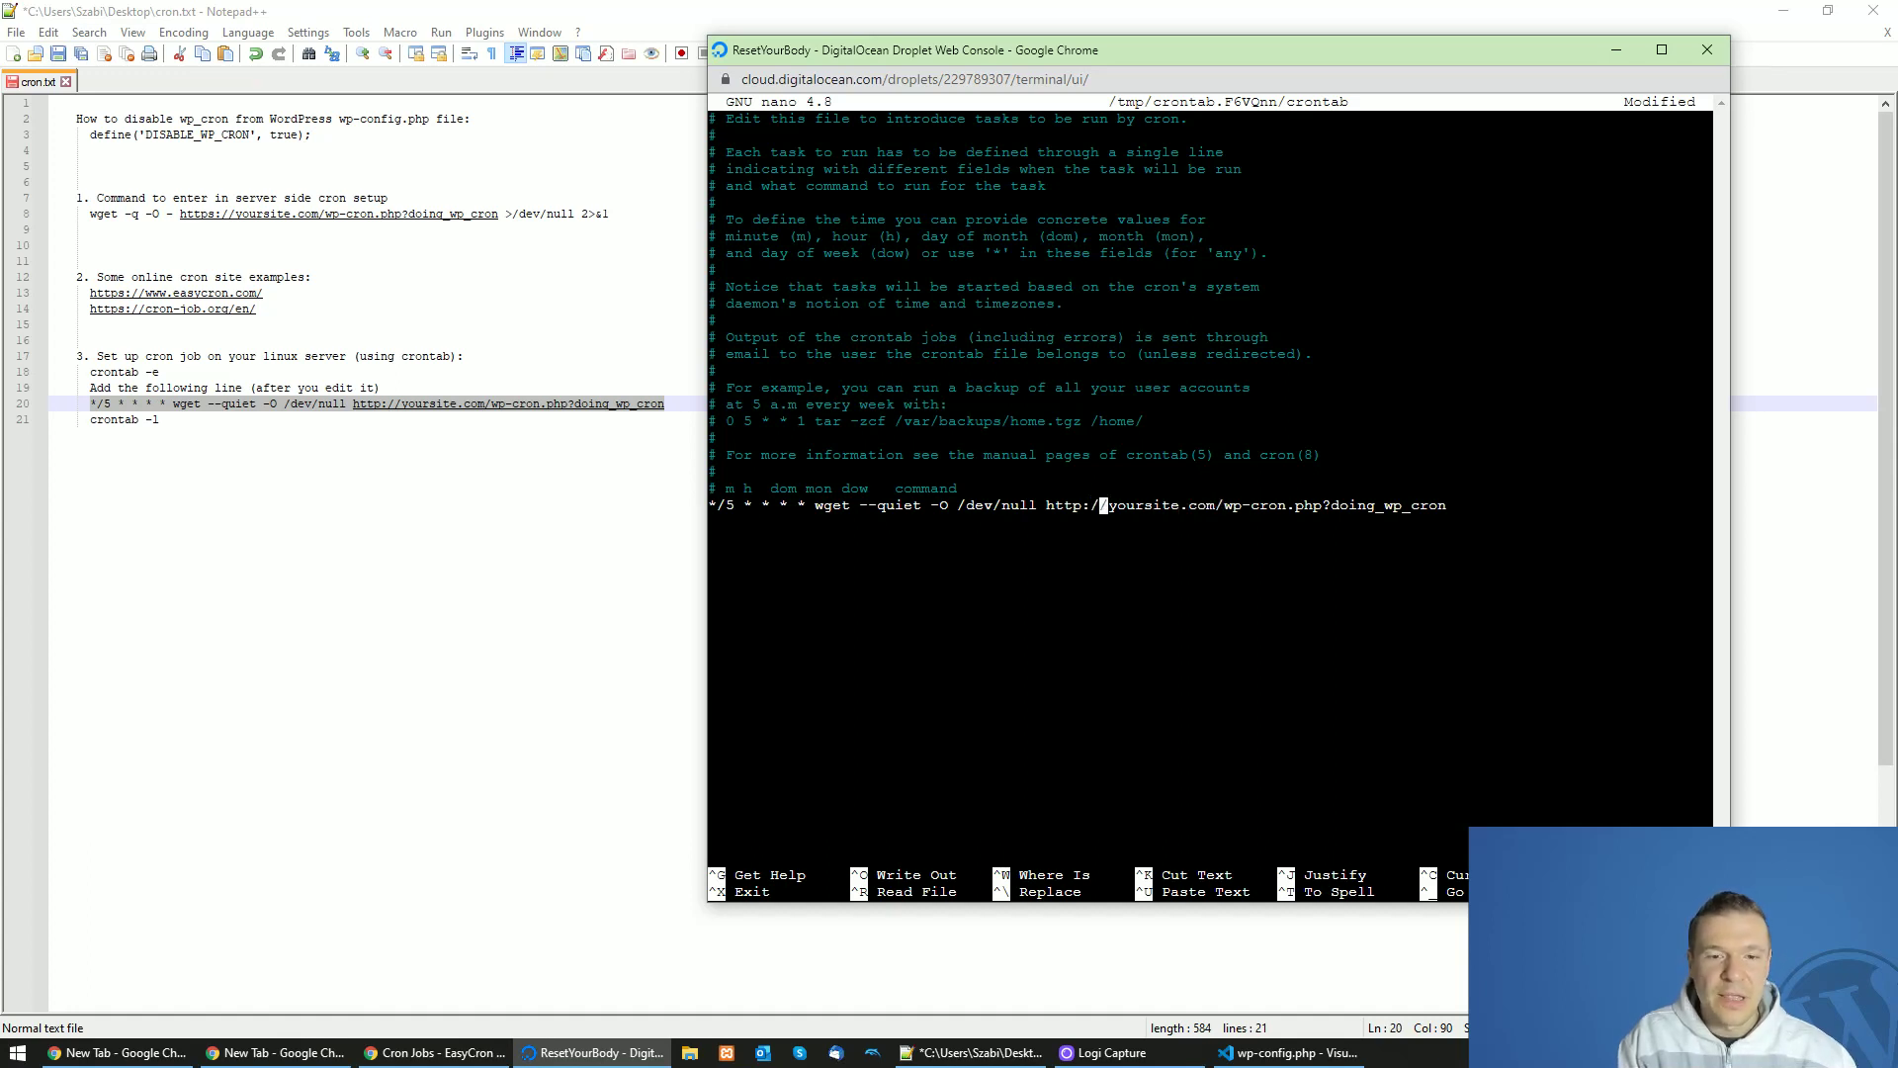
{"action": "key", "text": "ctrl+o"}
{"action": "key", "text": "Return"}
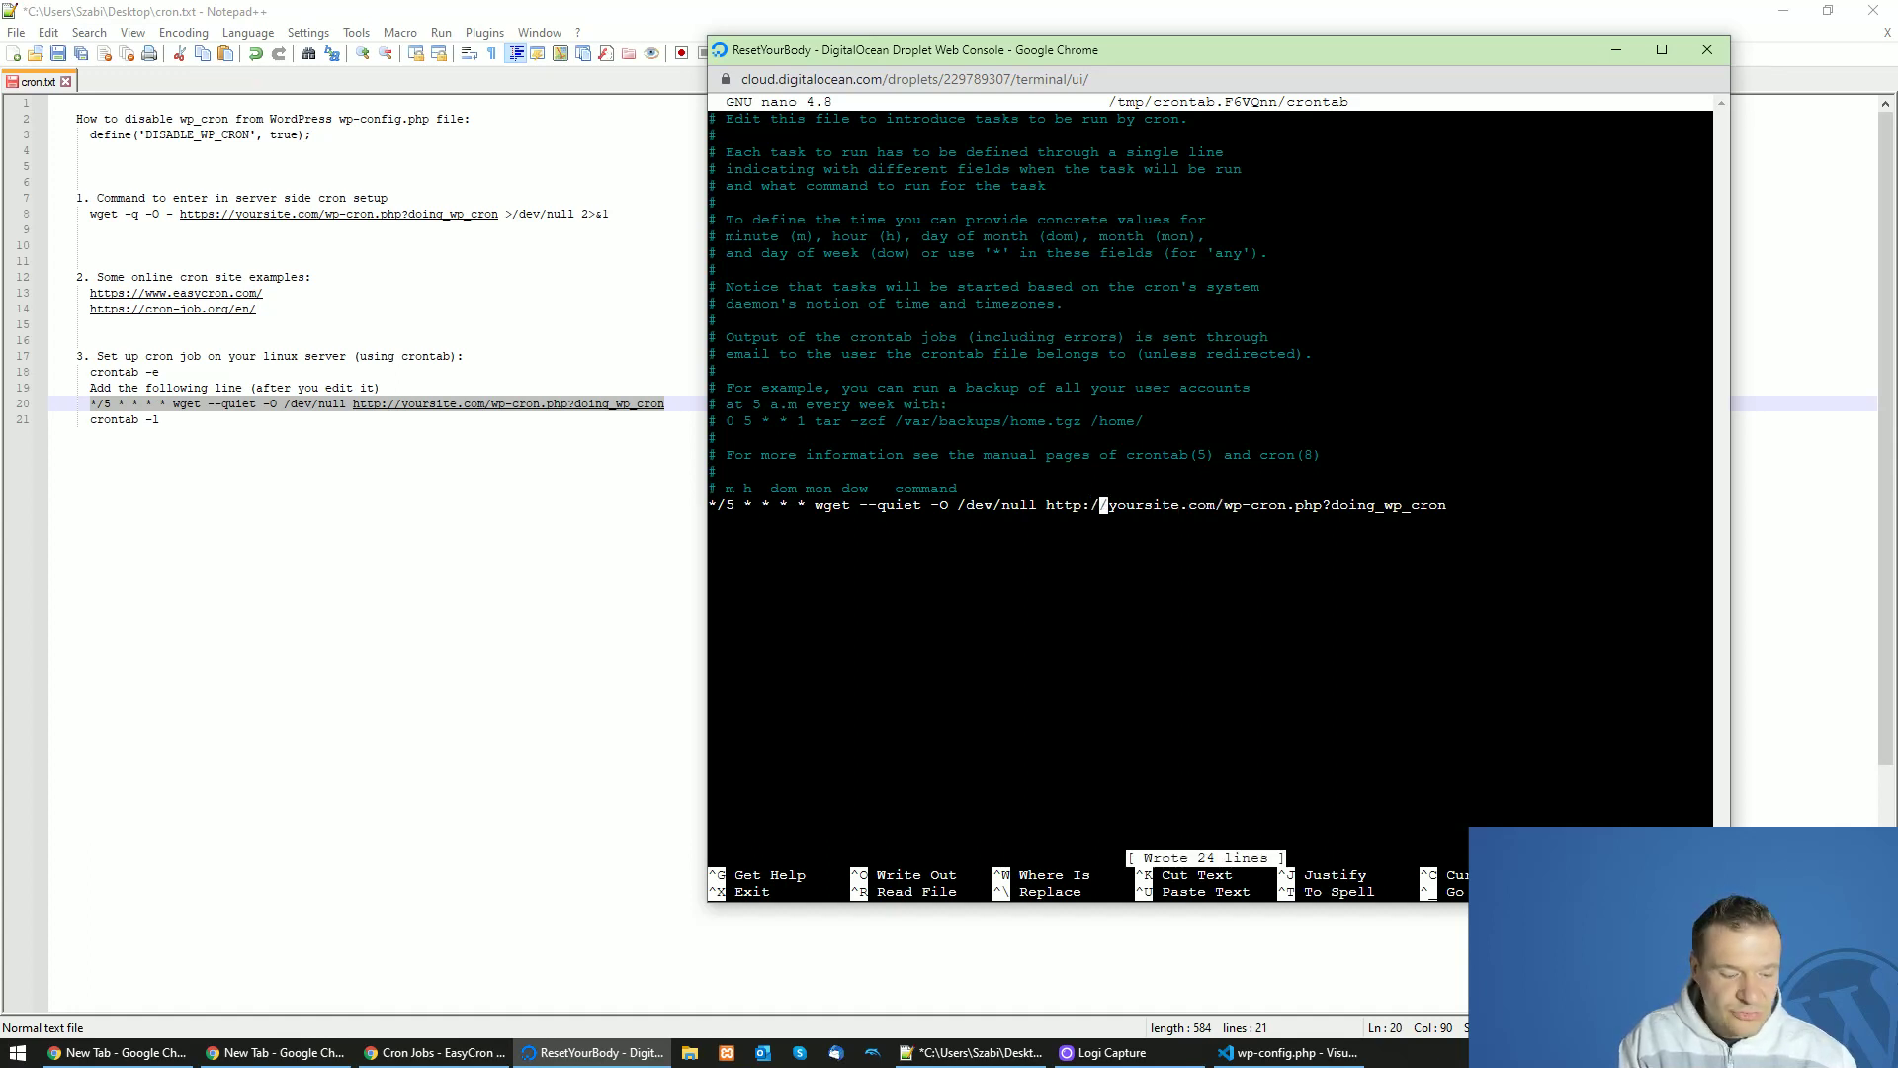
{"action": "key", "text": "ctrl+x"}
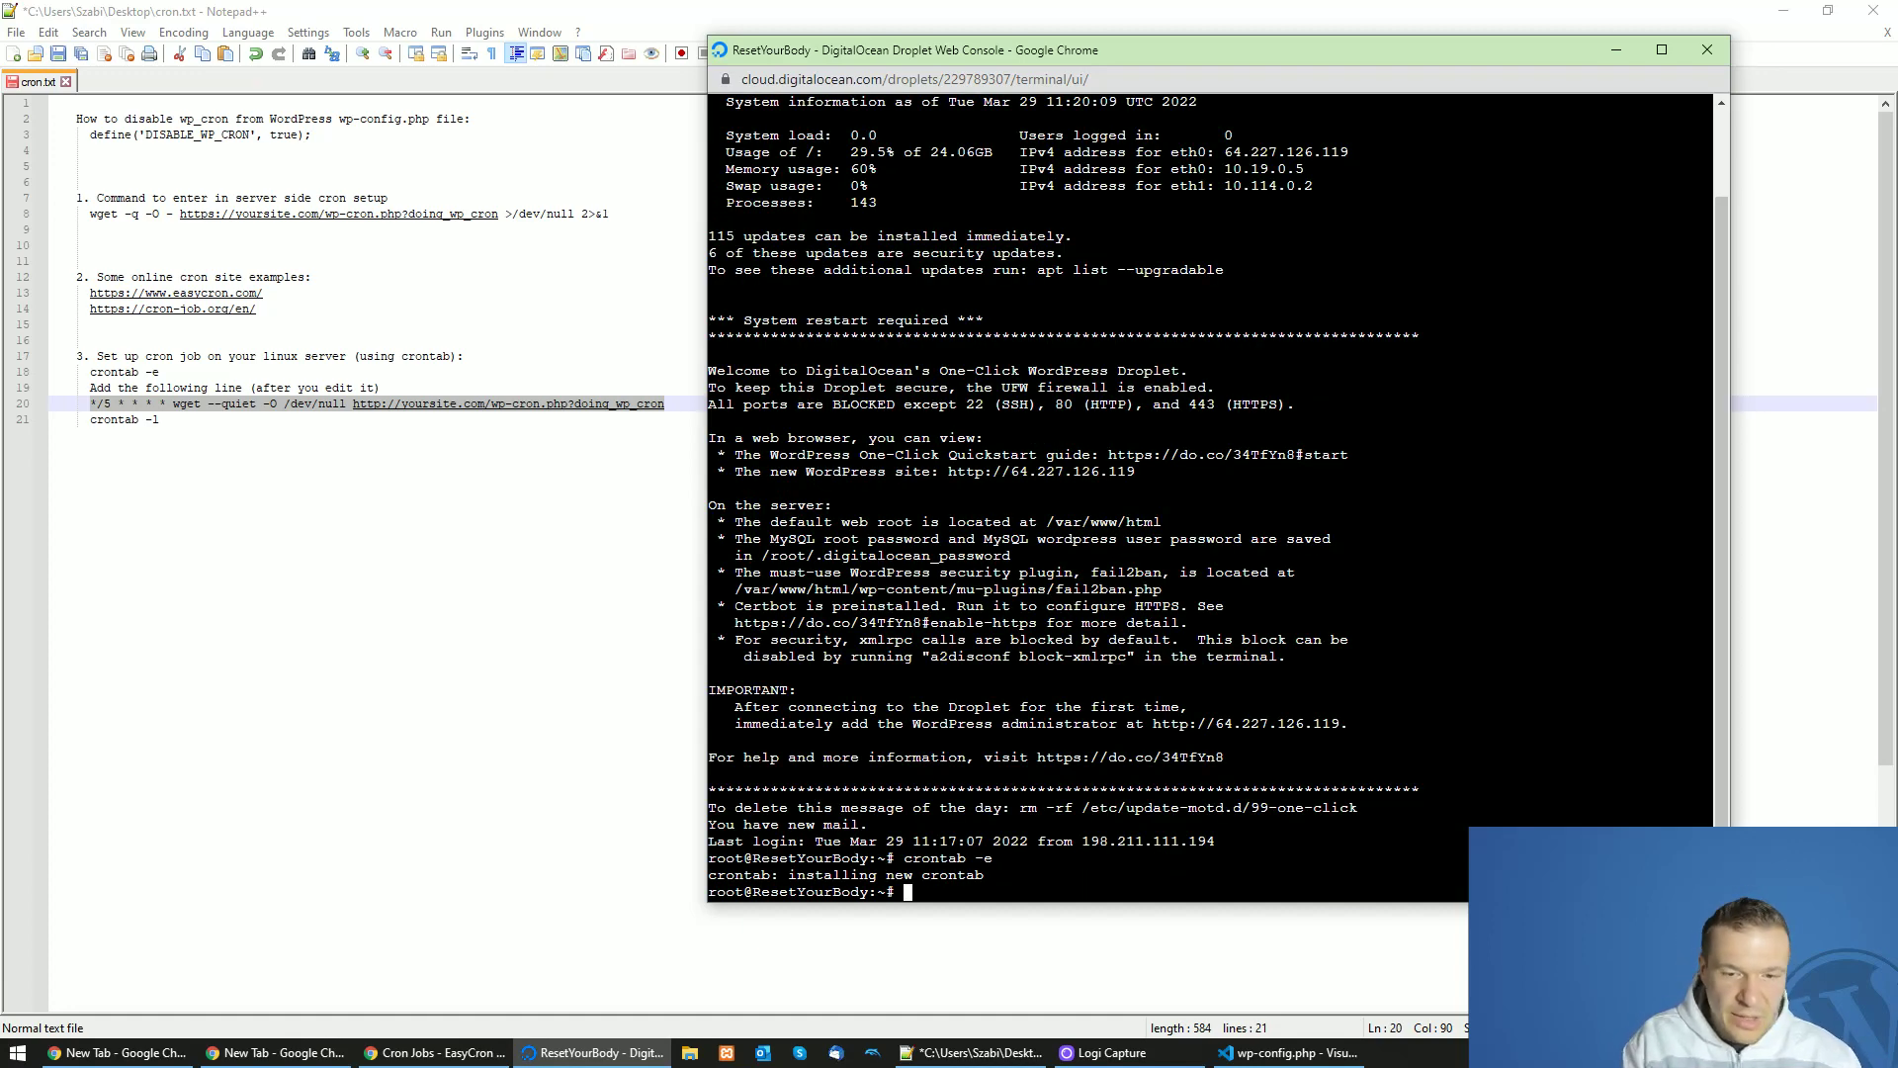
List the cron jobs with crontab -l, then reopen the crontab and delete the wget entry.
{"action": "type", "text": "crontab"}
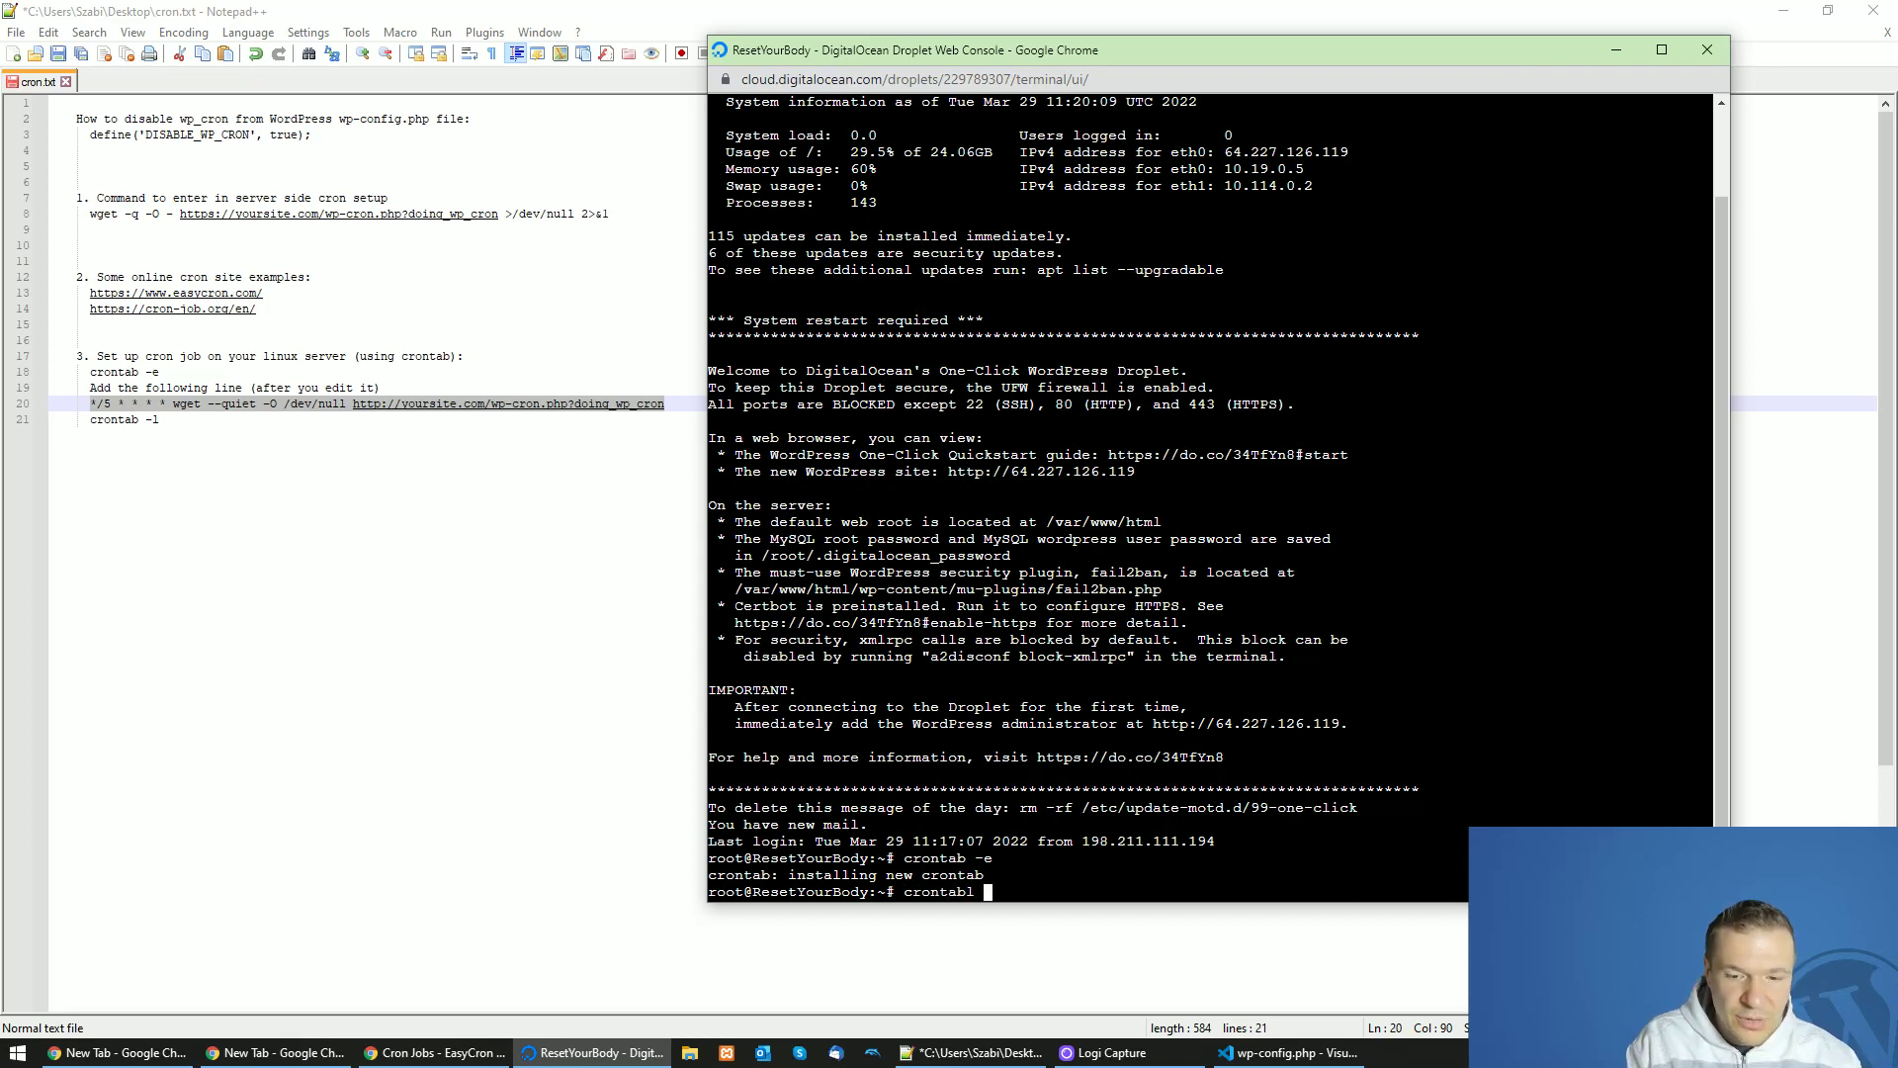
{"action": "type", "text": " -l"}
{"action": "key", "text": "Return"}
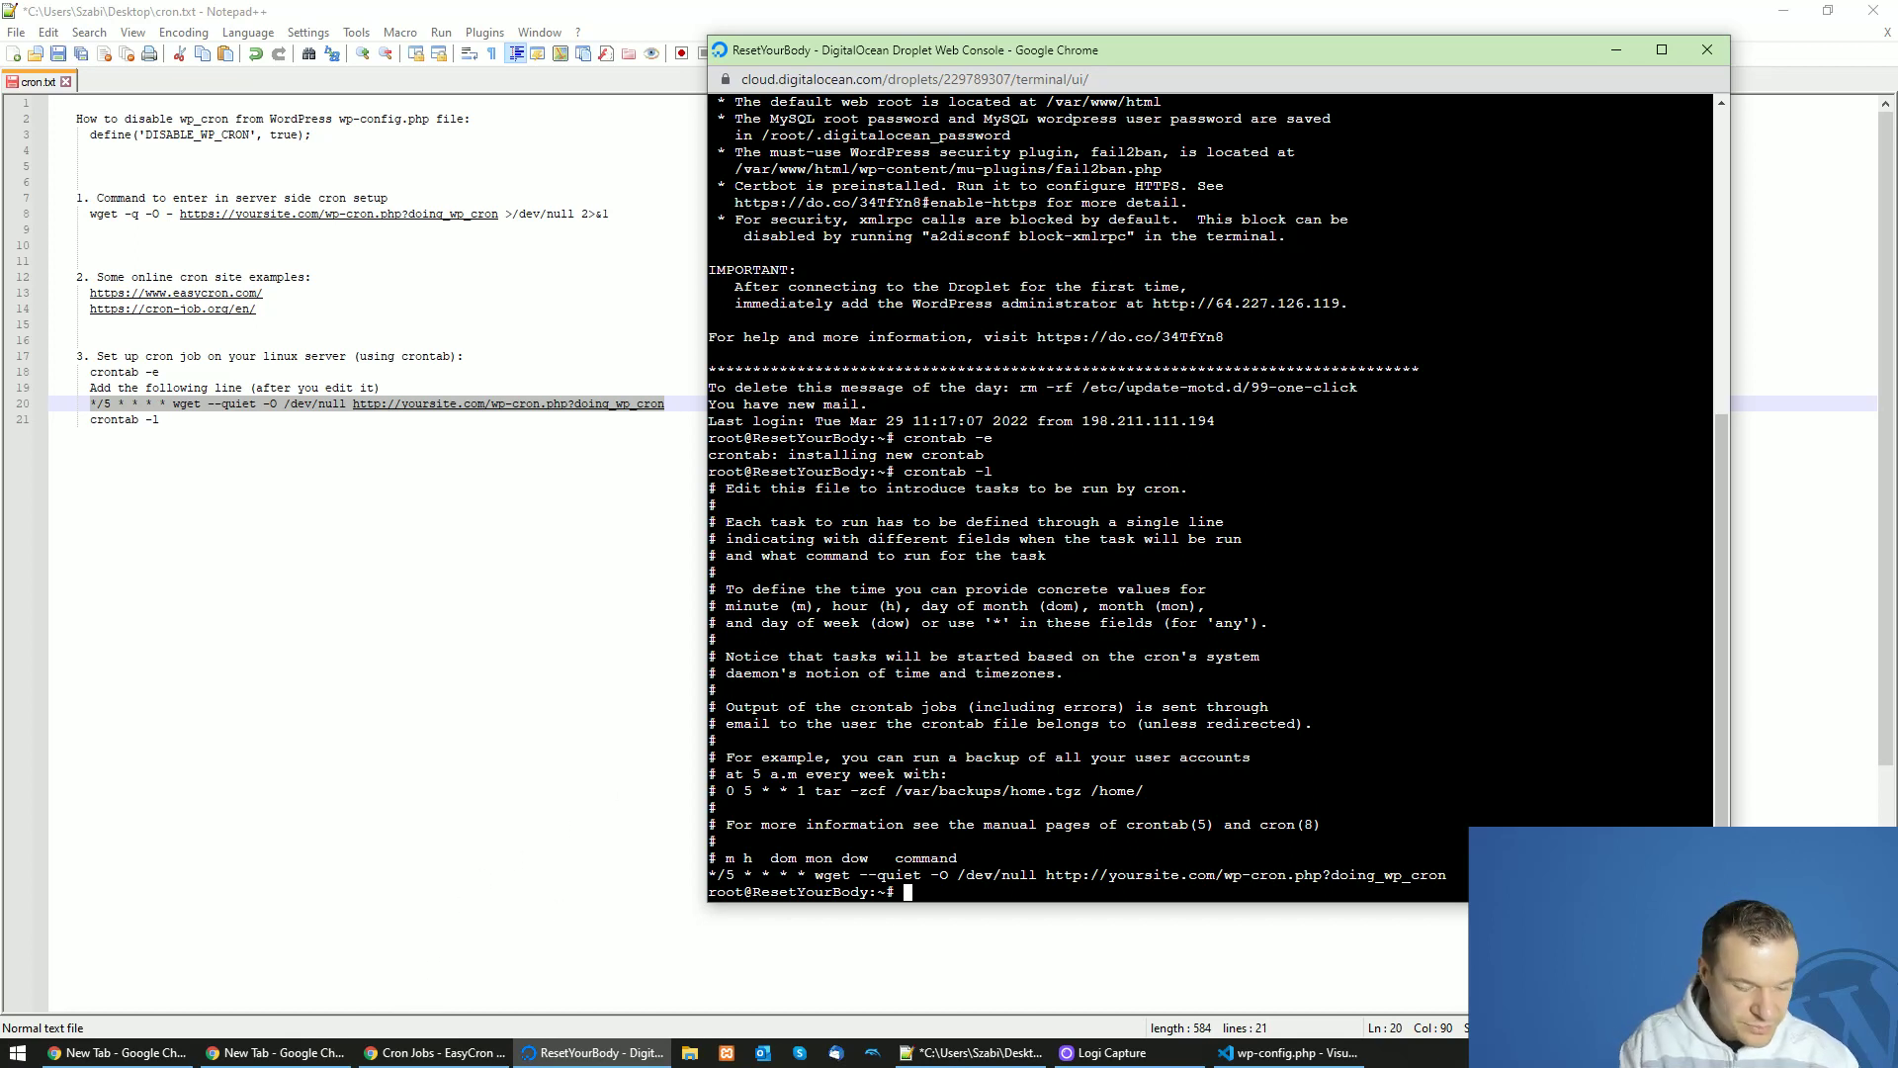
{"action": "key", "text": "Up"}
{"action": "key", "text": "Return"}
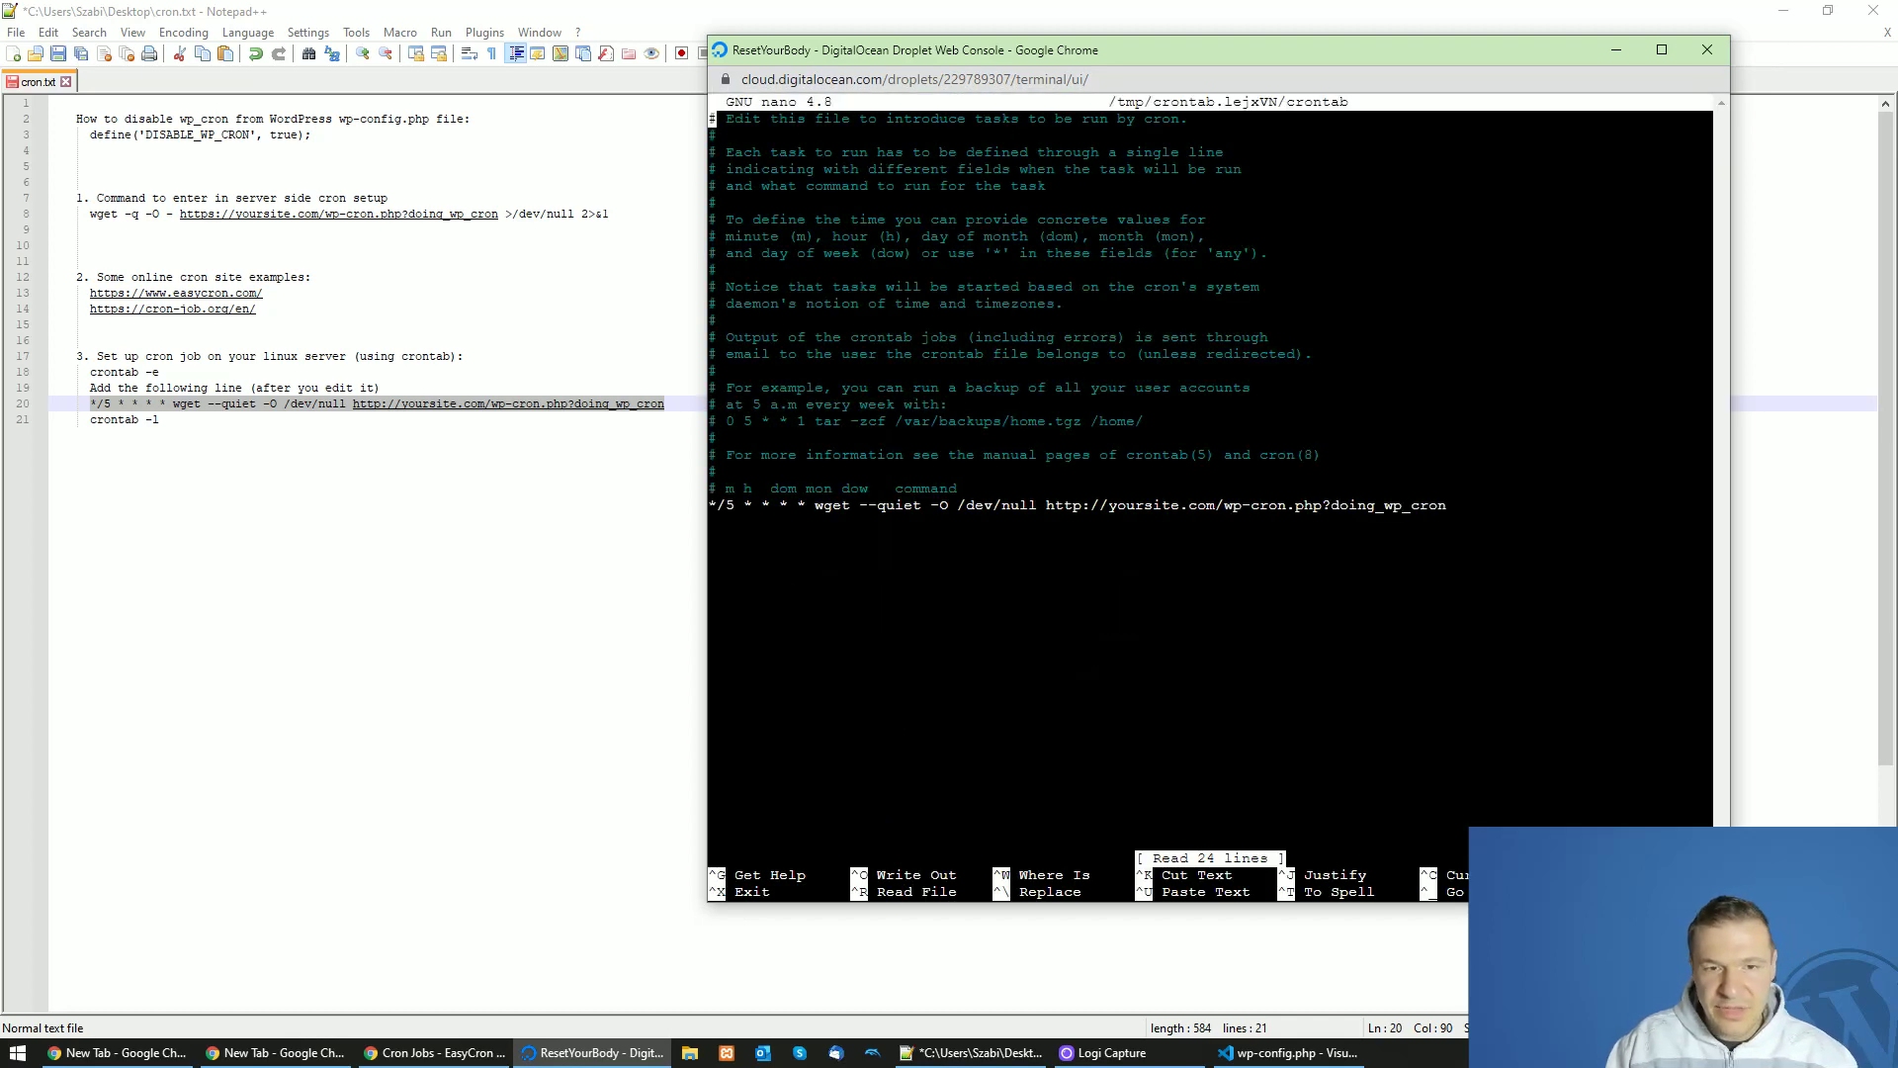
{"action": "key", "text": "Down"}
{"action": "key", "text": "Down"}
{"action": "key", "text": "Down"}
{"action": "key", "text": "Down"}
{"action": "key", "text": "Down"}
{"action": "key", "text": "Down"}
{"action": "key", "text": "Down"}
{"action": "key", "text": "Down"}
{"action": "key", "text": "Down"}
{"action": "key", "text": "Down"}
{"action": "key", "text": "Down"}
{"action": "key", "text": "Down"}
{"action": "key", "text": "Down"}
{"action": "key", "text": "Down"}
{"action": "key", "text": "Down"}
{"action": "key", "text": "Down"}
{"action": "key", "text": "Down"}
{"action": "key", "text": "Down"}
{"action": "key", "text": "Down"}
{"action": "key", "text": "Down"}
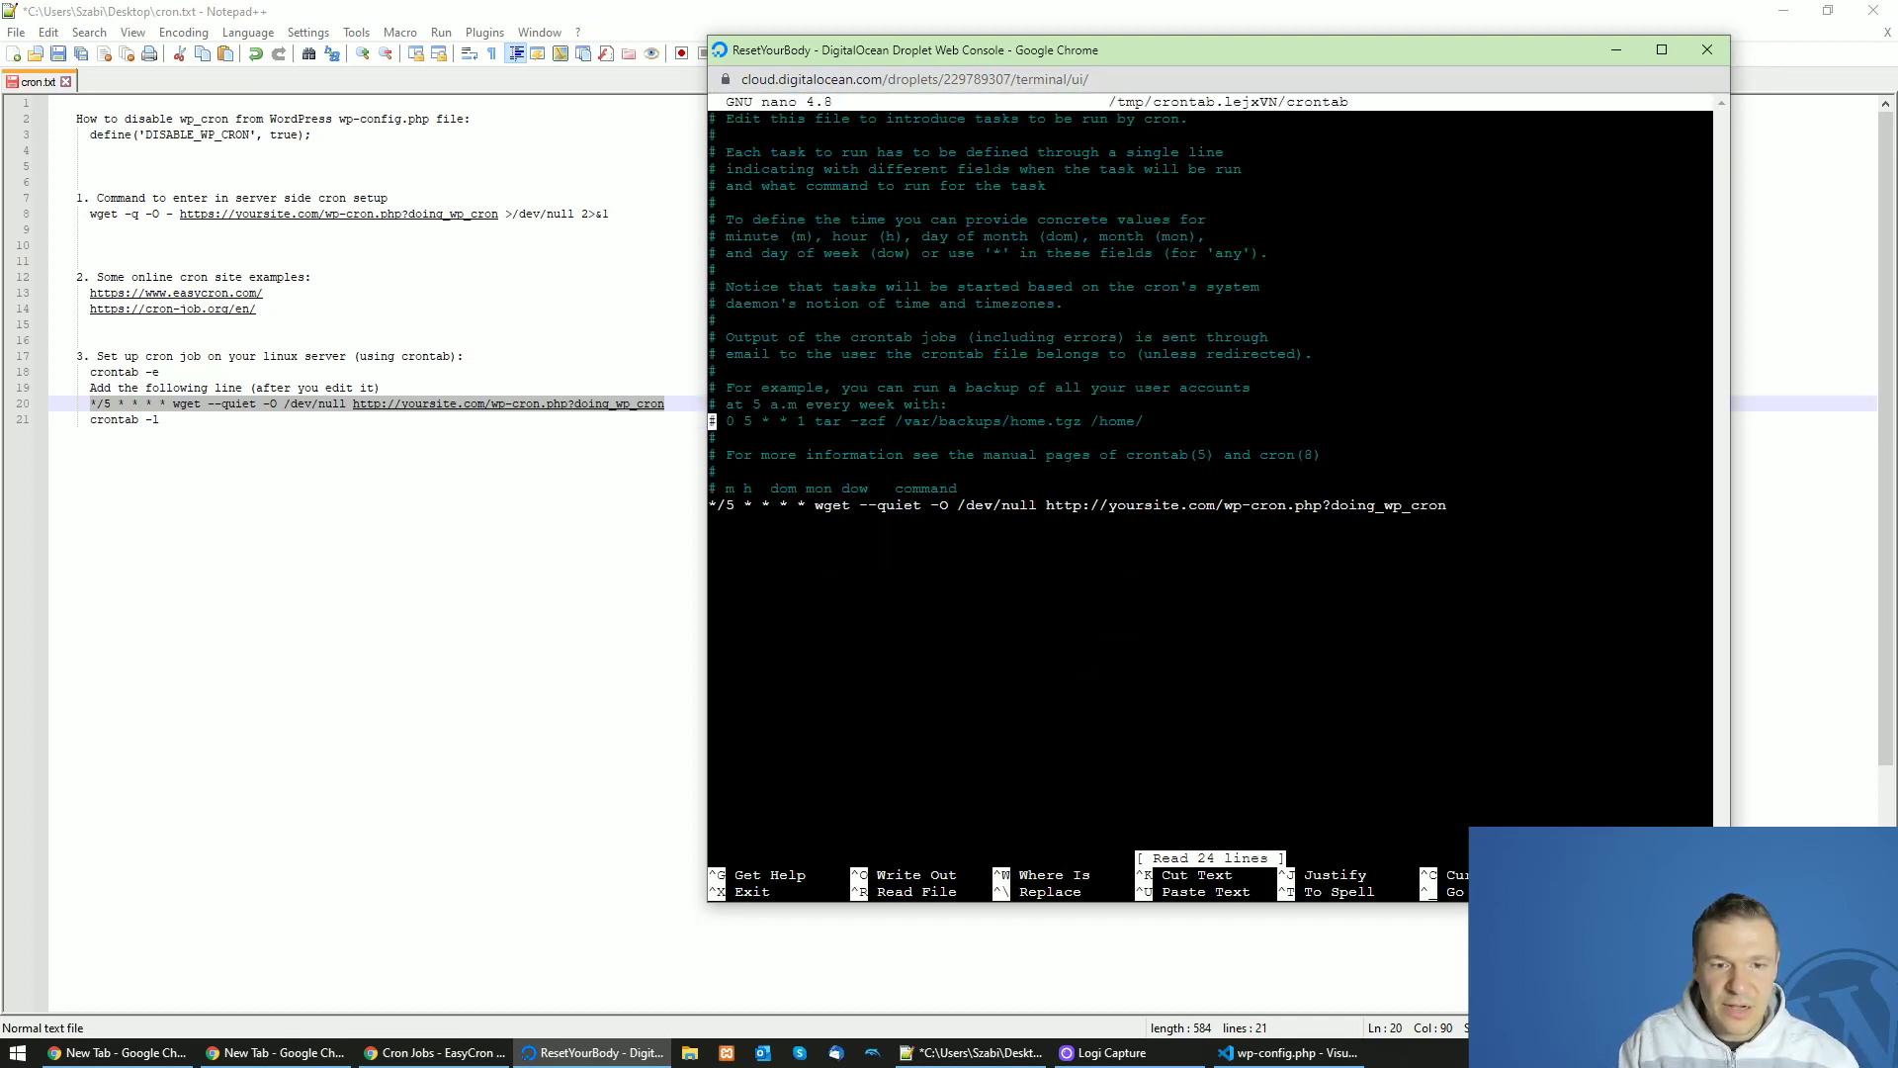
{"action": "key", "text": "Up"}
{"action": "key", "text": "Delete"}
{"action": "key", "text": "Delete"}
{"action": "key", "text": "Delete"}
{"action": "key", "text": "Delete"}
{"action": "key", "text": "Delete"}
{"action": "key", "text": "Delete"}
{"action": "key", "text": "Delete"}
{"action": "key", "text": "Delete"}
{"action": "key", "text": "Delete"}
{"action": "key", "text": "Delete"}
{"action": "key", "text": "Delete"}
{"action": "key", "text": "Delete"}
{"action": "key", "text": "Delete"}
{"action": "key", "text": "Delete"}
{"action": "key", "text": "Delete"}
{"action": "key", "text": "Delete"}
{"action": "key", "text": "Delete"}
{"action": "key", "text": "Delete"}
{"action": "key", "text": "Delete"}
{"action": "key", "text": "Delete"}
{"action": "key", "text": "Delete"}
{"action": "key", "text": "Delete"}
{"action": "key", "text": "Delete"}
{"action": "key", "text": "Delete"}
{"action": "key", "text": "Delete"}
{"action": "key", "text": "Delete"}
{"action": "key", "text": "Delete"}
{"action": "key", "text": "Delete"}
{"action": "key", "text": "Delete"}
{"action": "key", "text": "Delete"}
{"action": "key", "text": "Delete"}
{"action": "key", "text": "Delete"}
{"action": "key", "text": "Delete"}
{"action": "key", "text": "Delete"}
{"action": "key", "text": "Delete"}
{"action": "key", "text": "Delete"}
{"action": "key", "text": "Delete"}
{"action": "key", "text": "Delete"}
{"action": "key", "text": "Delete"}
{"action": "key", "text": "Delete"}
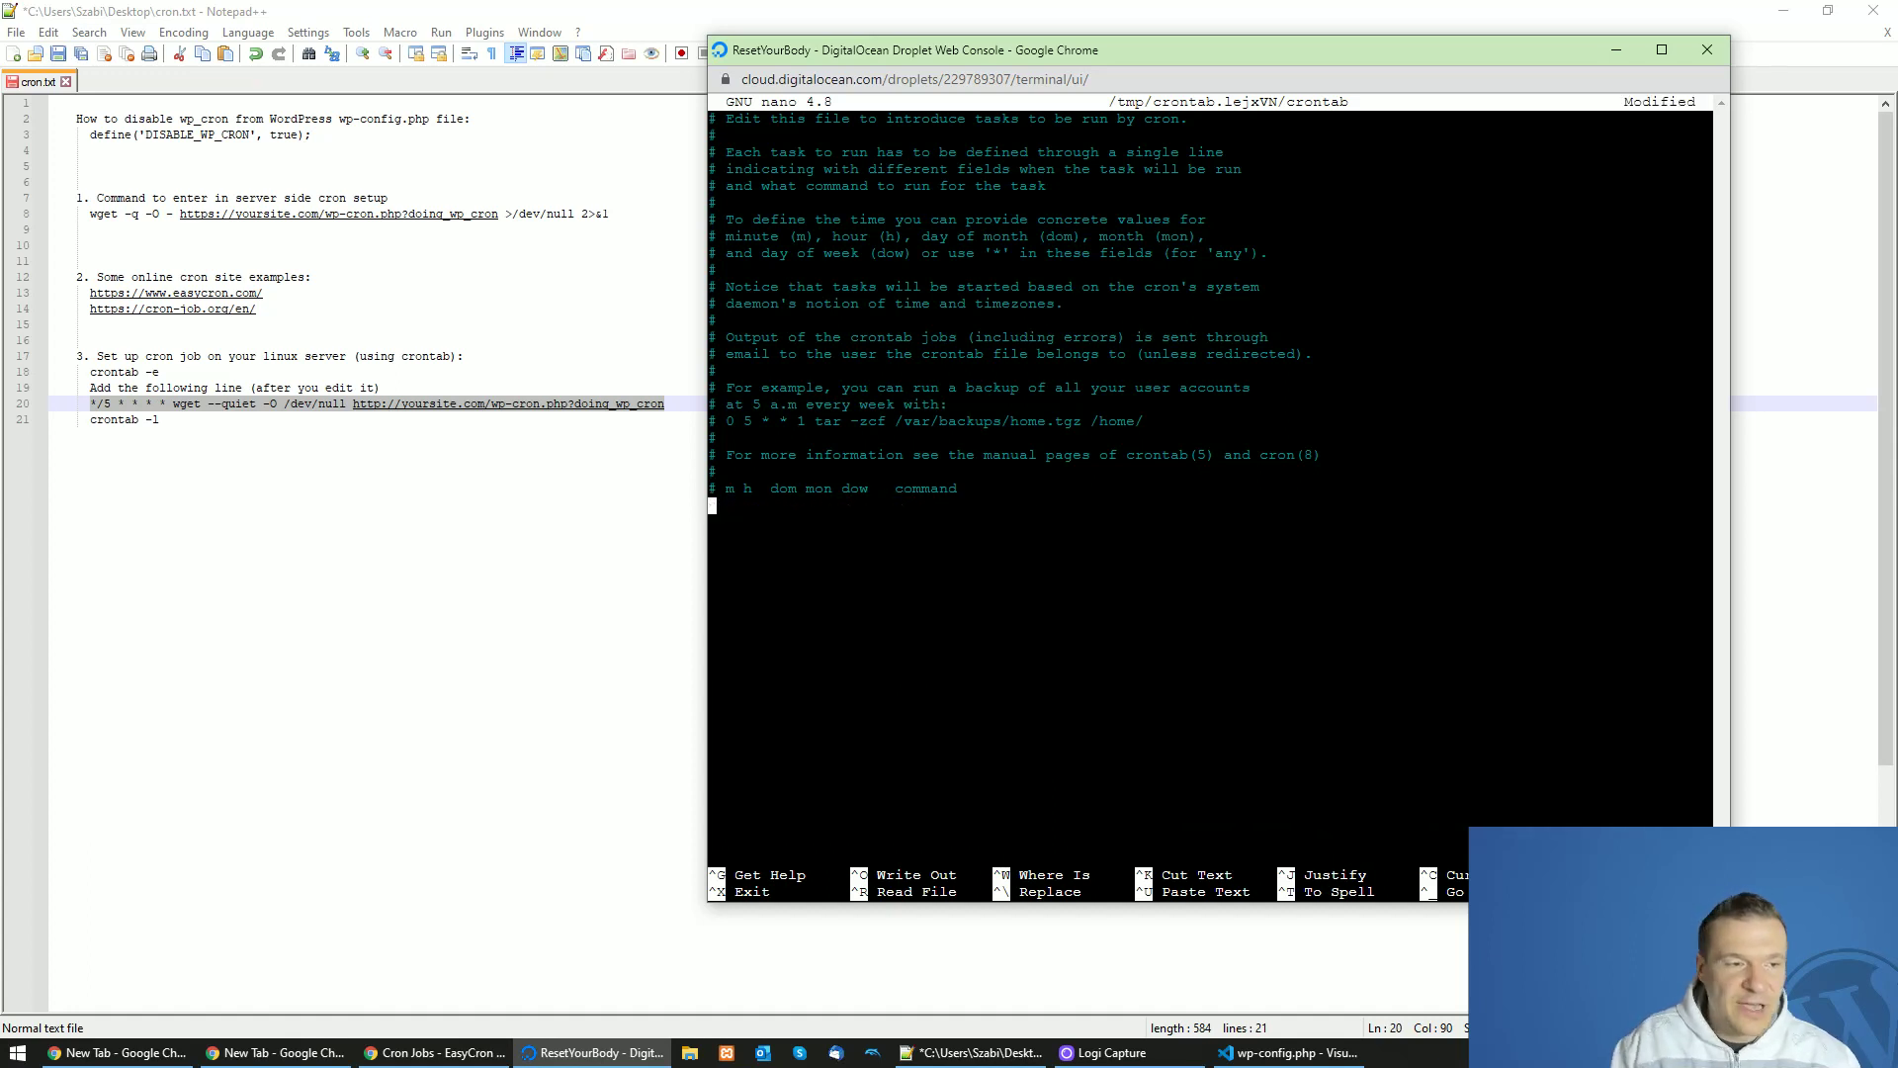
Paste the cron line from the notes back in, save and install the crontab, and close the console.
{"action": "left_click", "coordinate": [99, 403]}
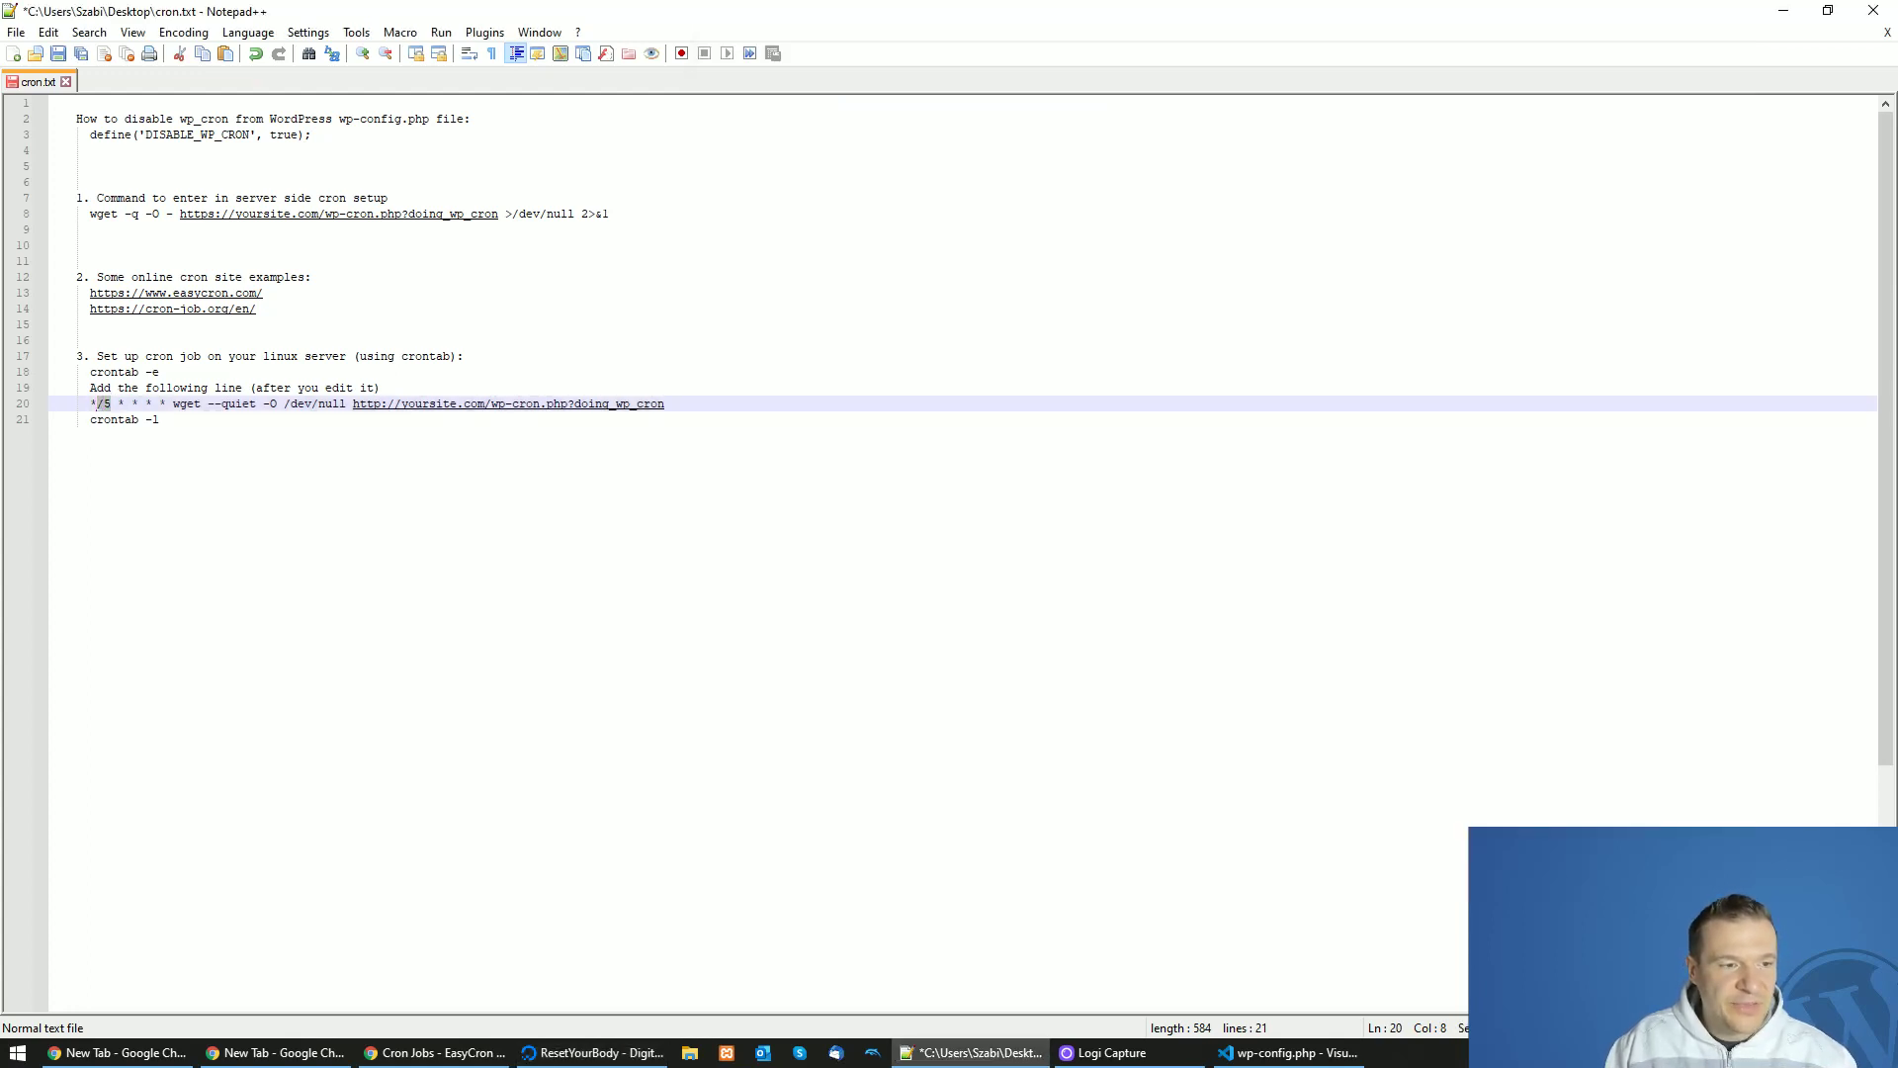
{"action": "left_click_drag", "start_coordinate": [111, 403], "coordinate": [90, 403]}
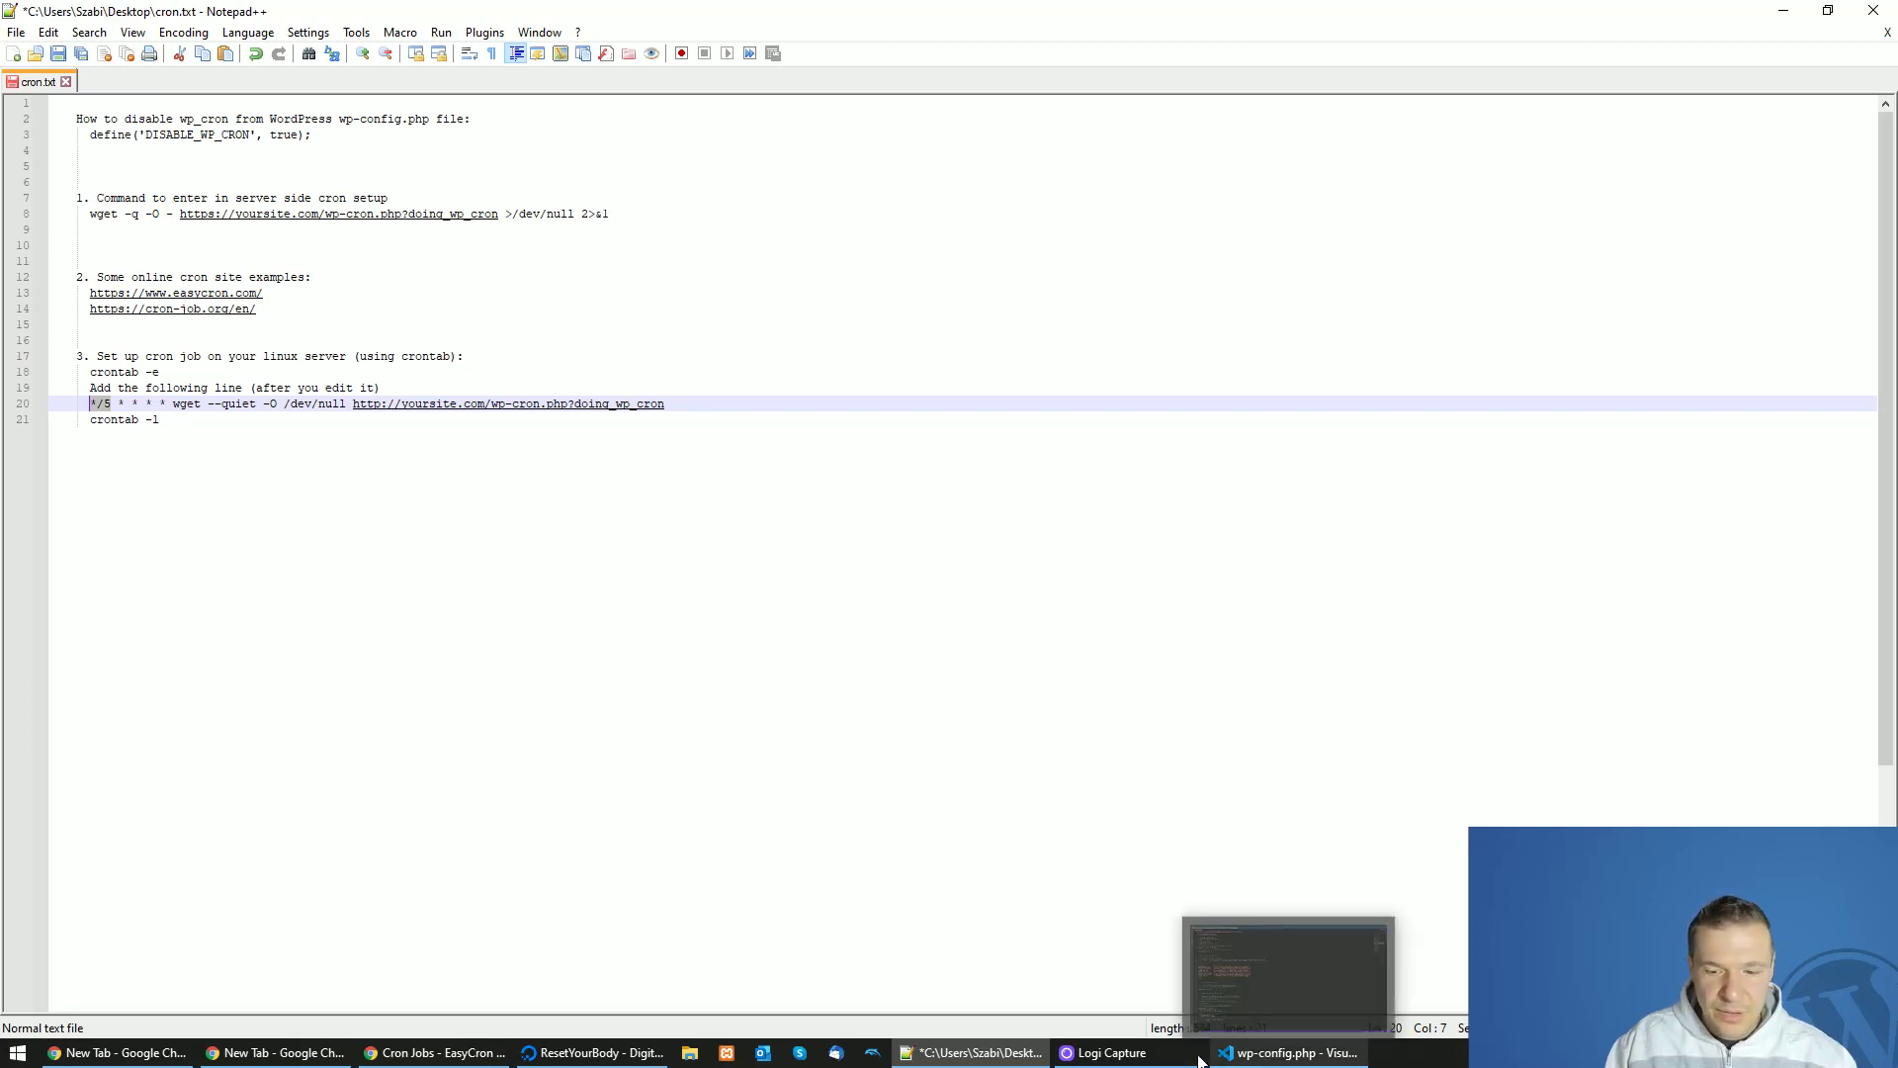
{"action": "left_click", "coordinate": [594, 1052]}
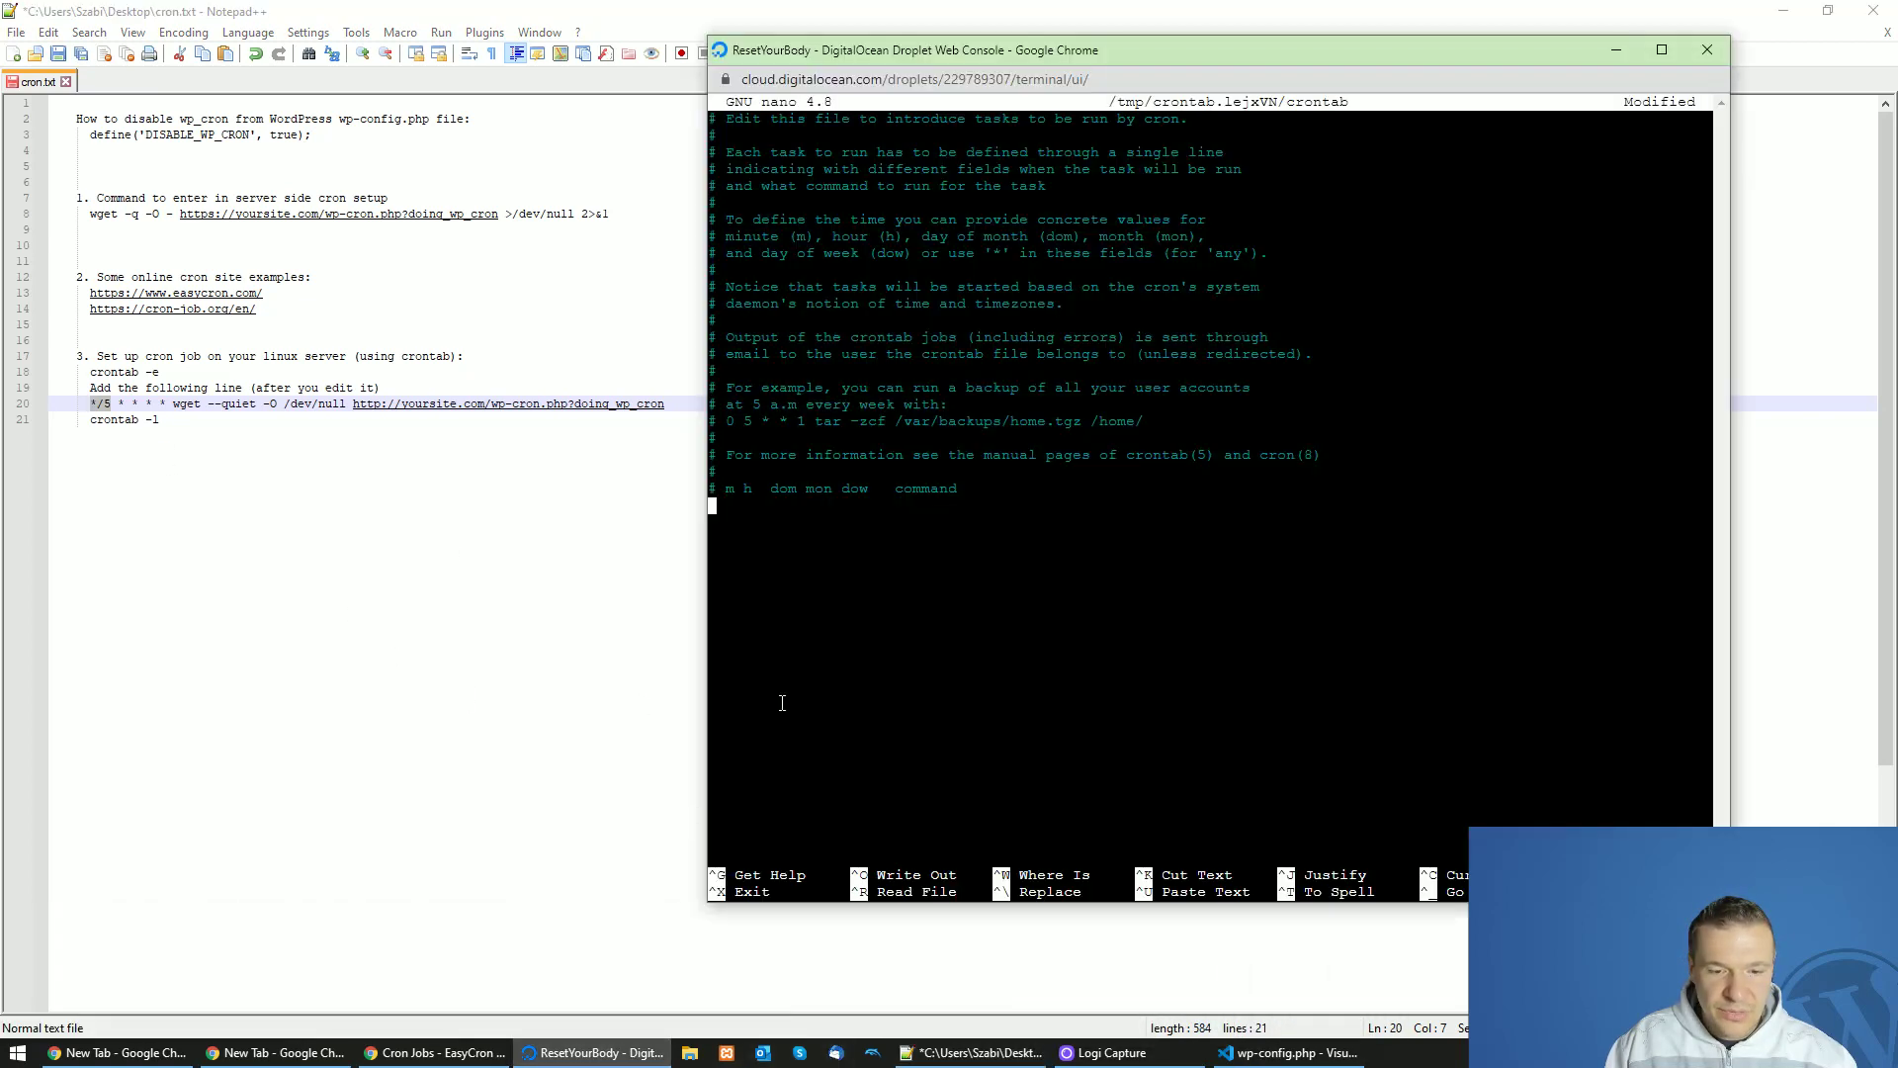
{"action": "type", "text": "*/5 * * * * wget --quiet -O /dev/null http://yoursite.com/wp-cron.php?doing_wp_cron"}
{"action": "key", "text": "ctrl+o"}
{"action": "key", "text": "Return"}
{"action": "key", "text": "ctrl+x"}
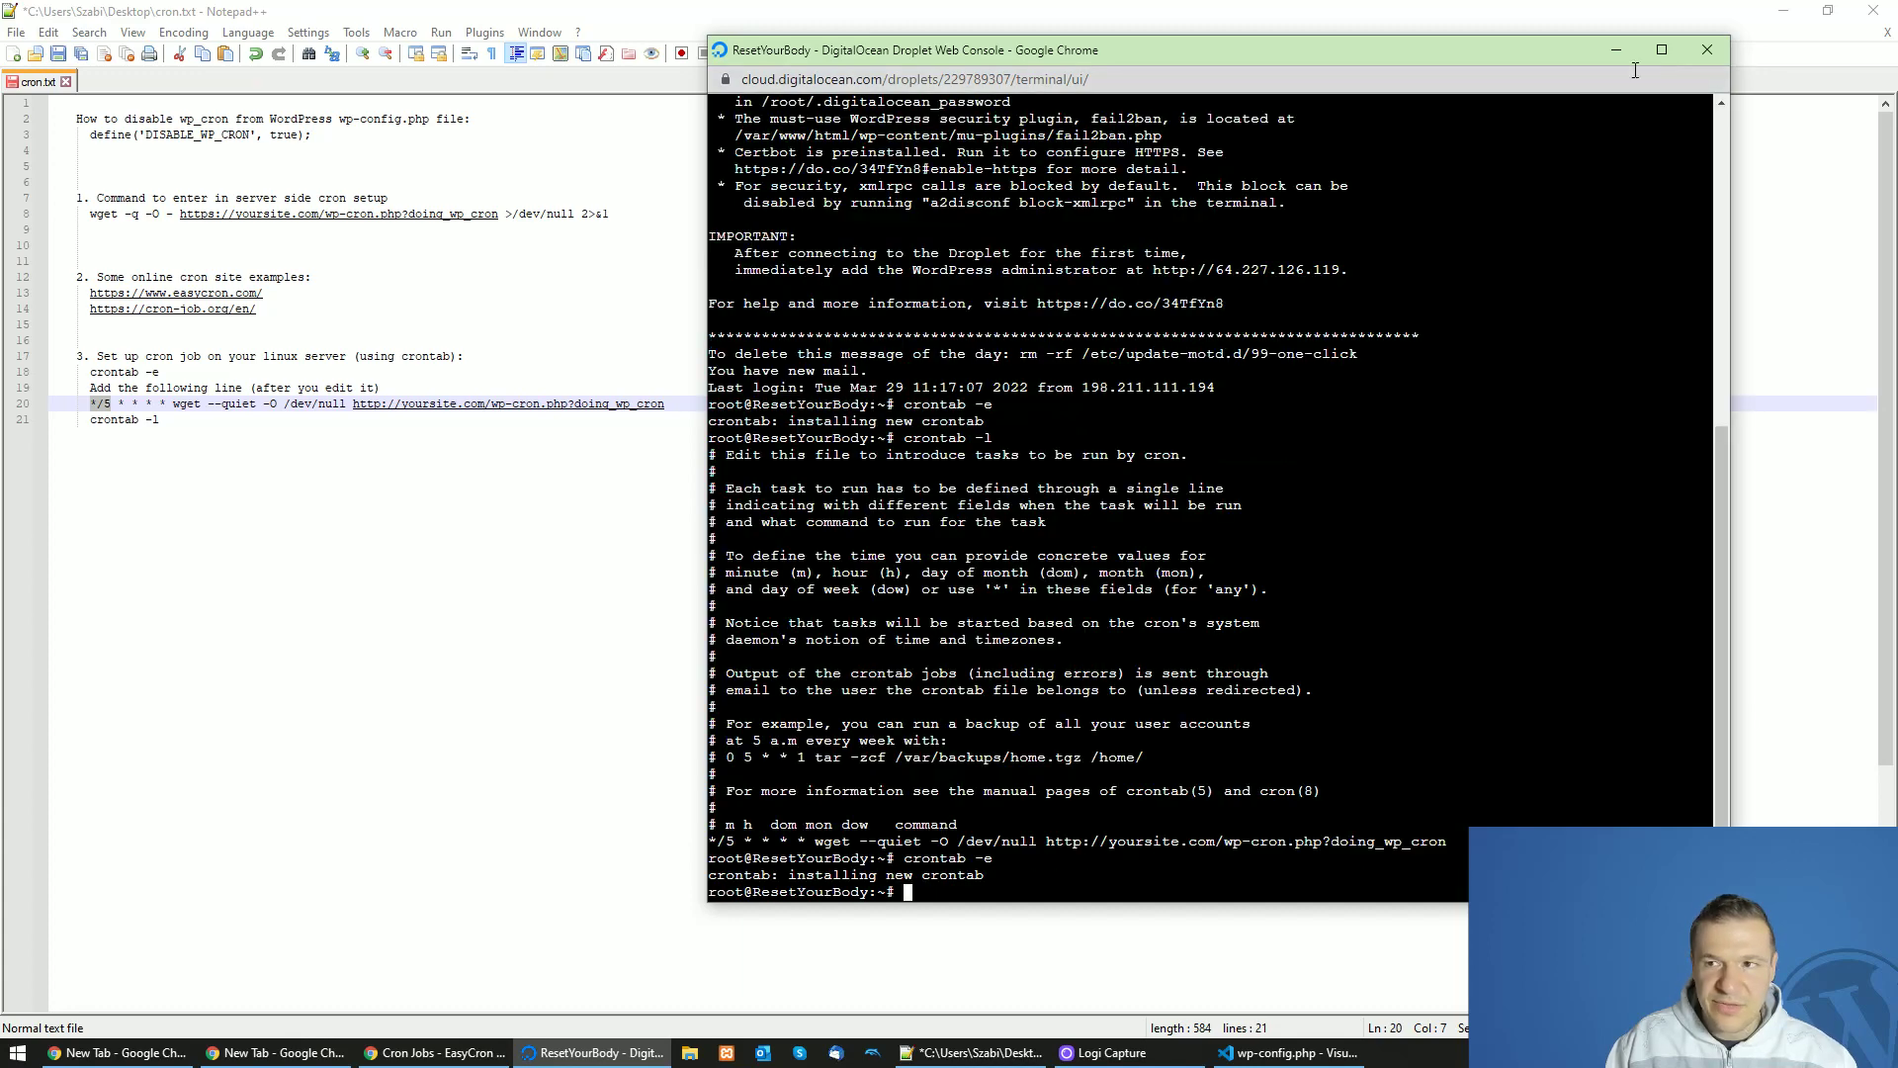
{"action": "left_click", "coordinate": [1700, 53]}
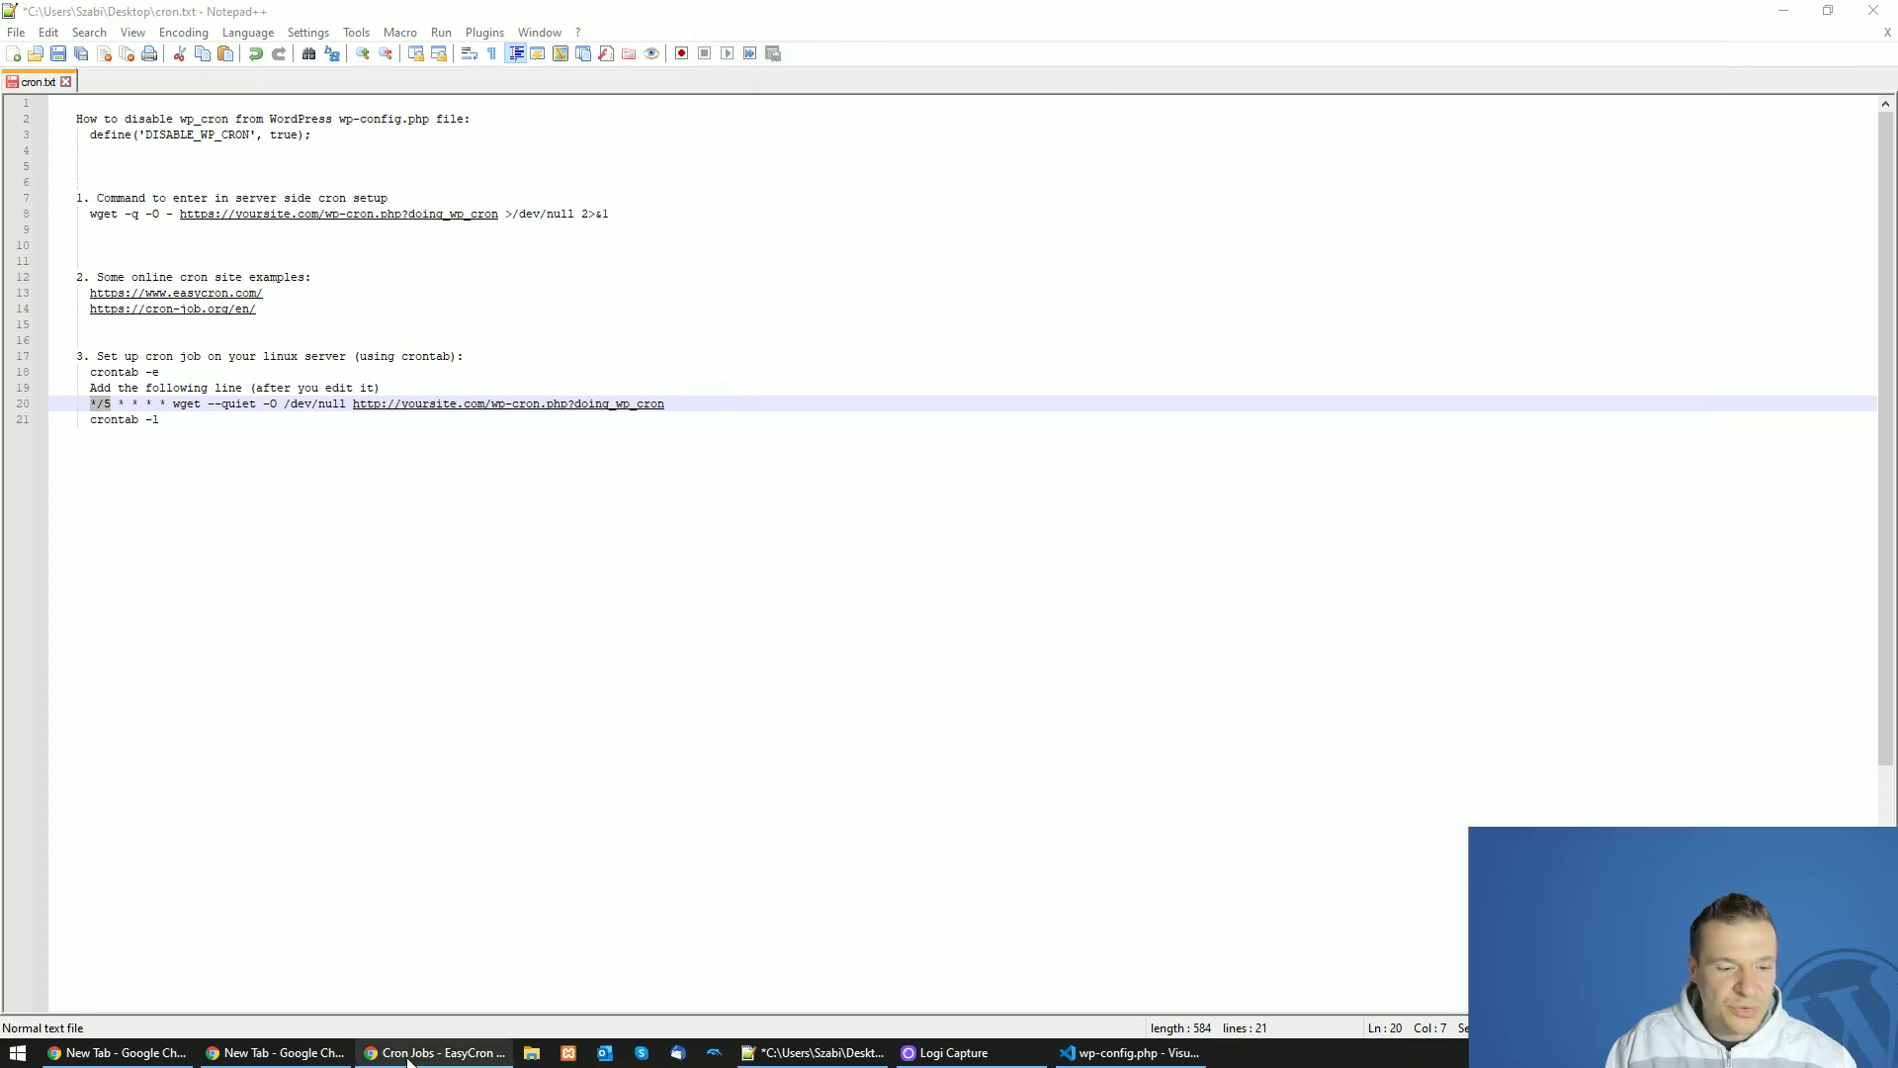
{"action": "left_click", "coordinate": [435, 1052]}
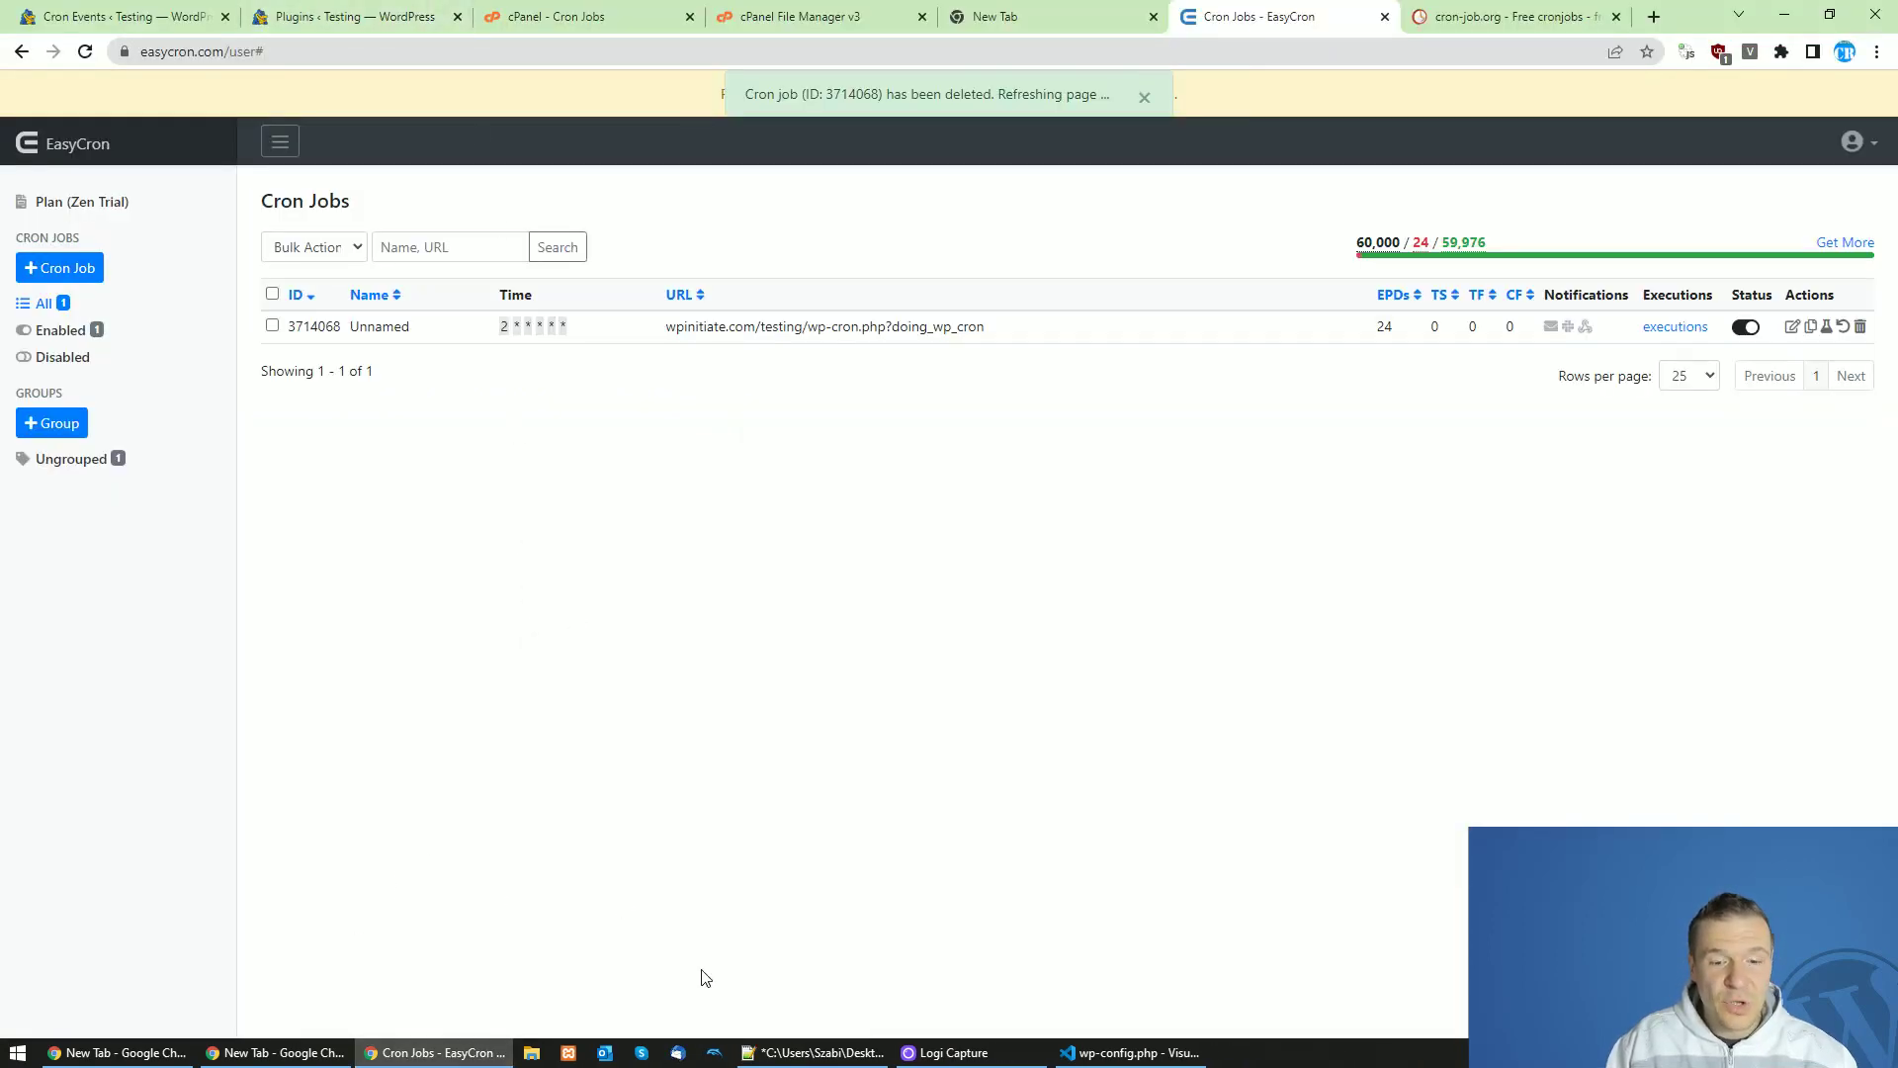
{"action": "left_click", "coordinate": [871, 1054]}
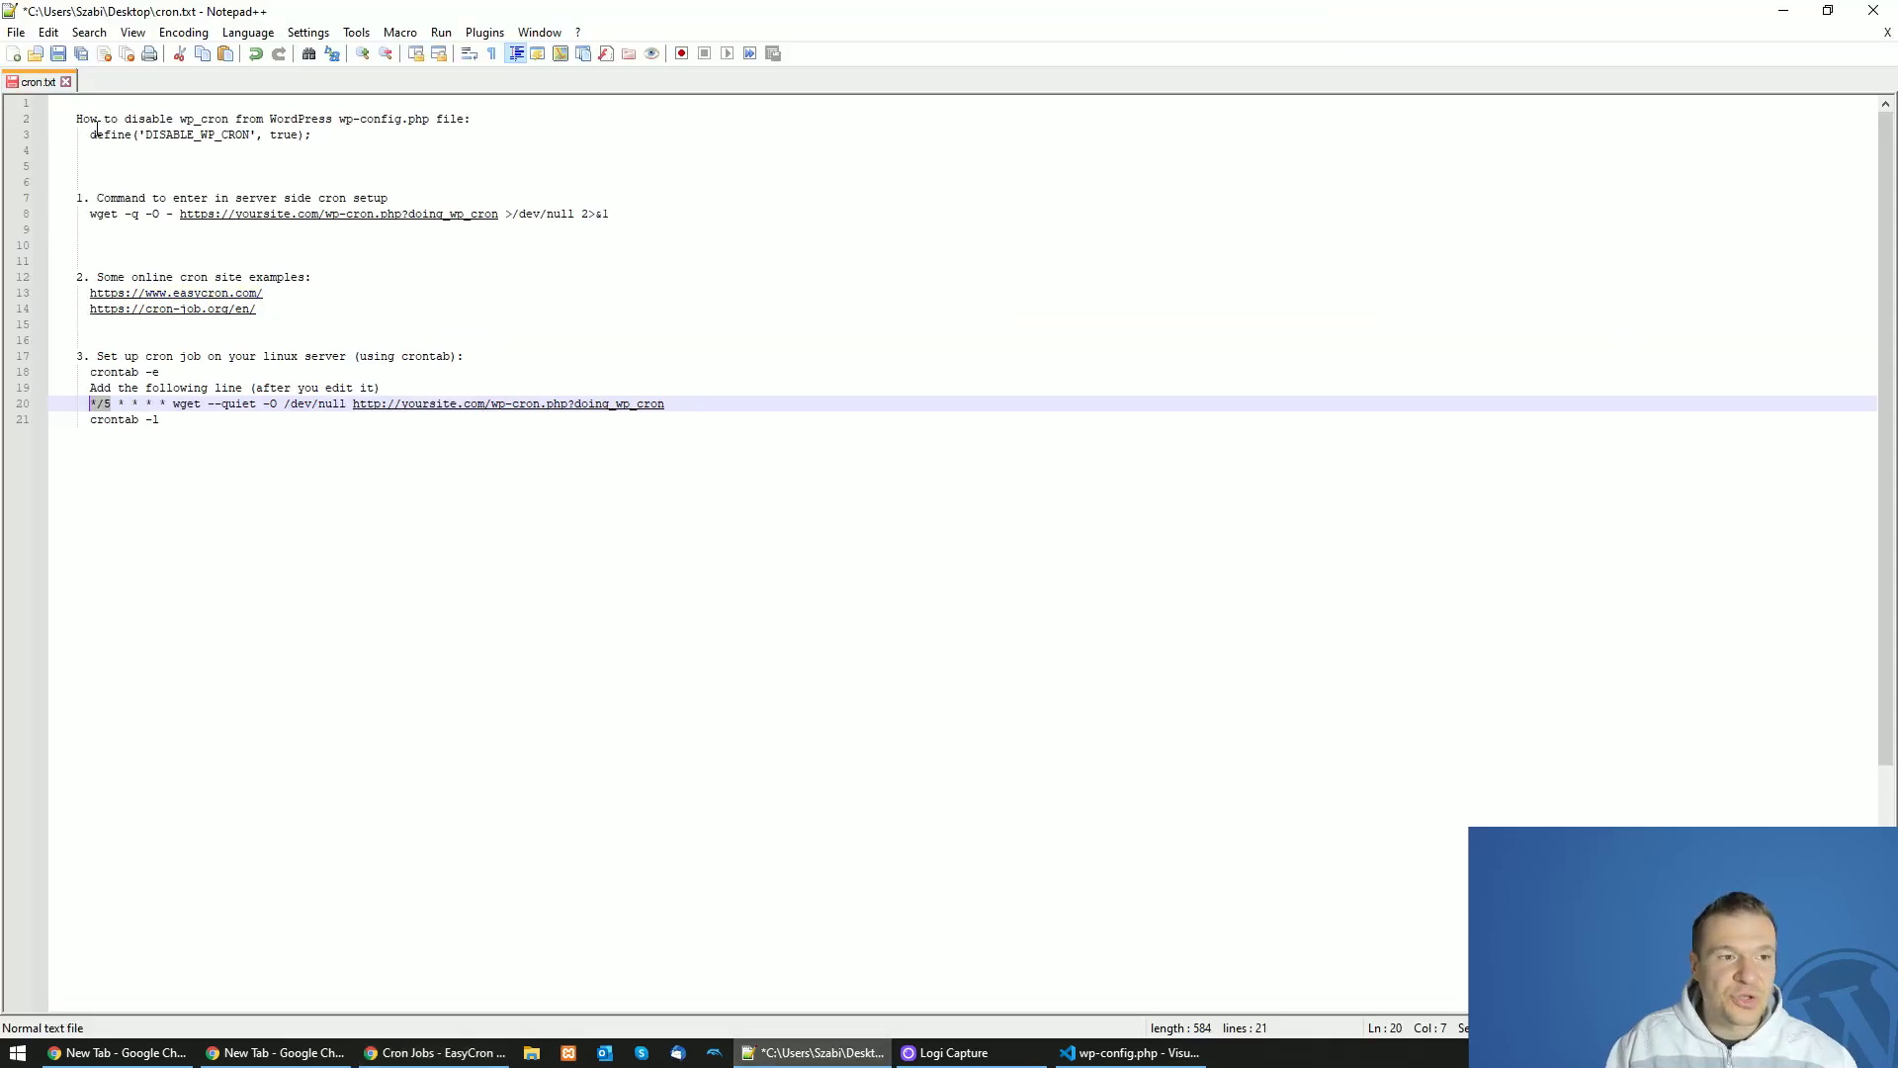
{"action": "left_click_drag", "start_coordinate": [91, 134], "coordinate": [319, 127]}
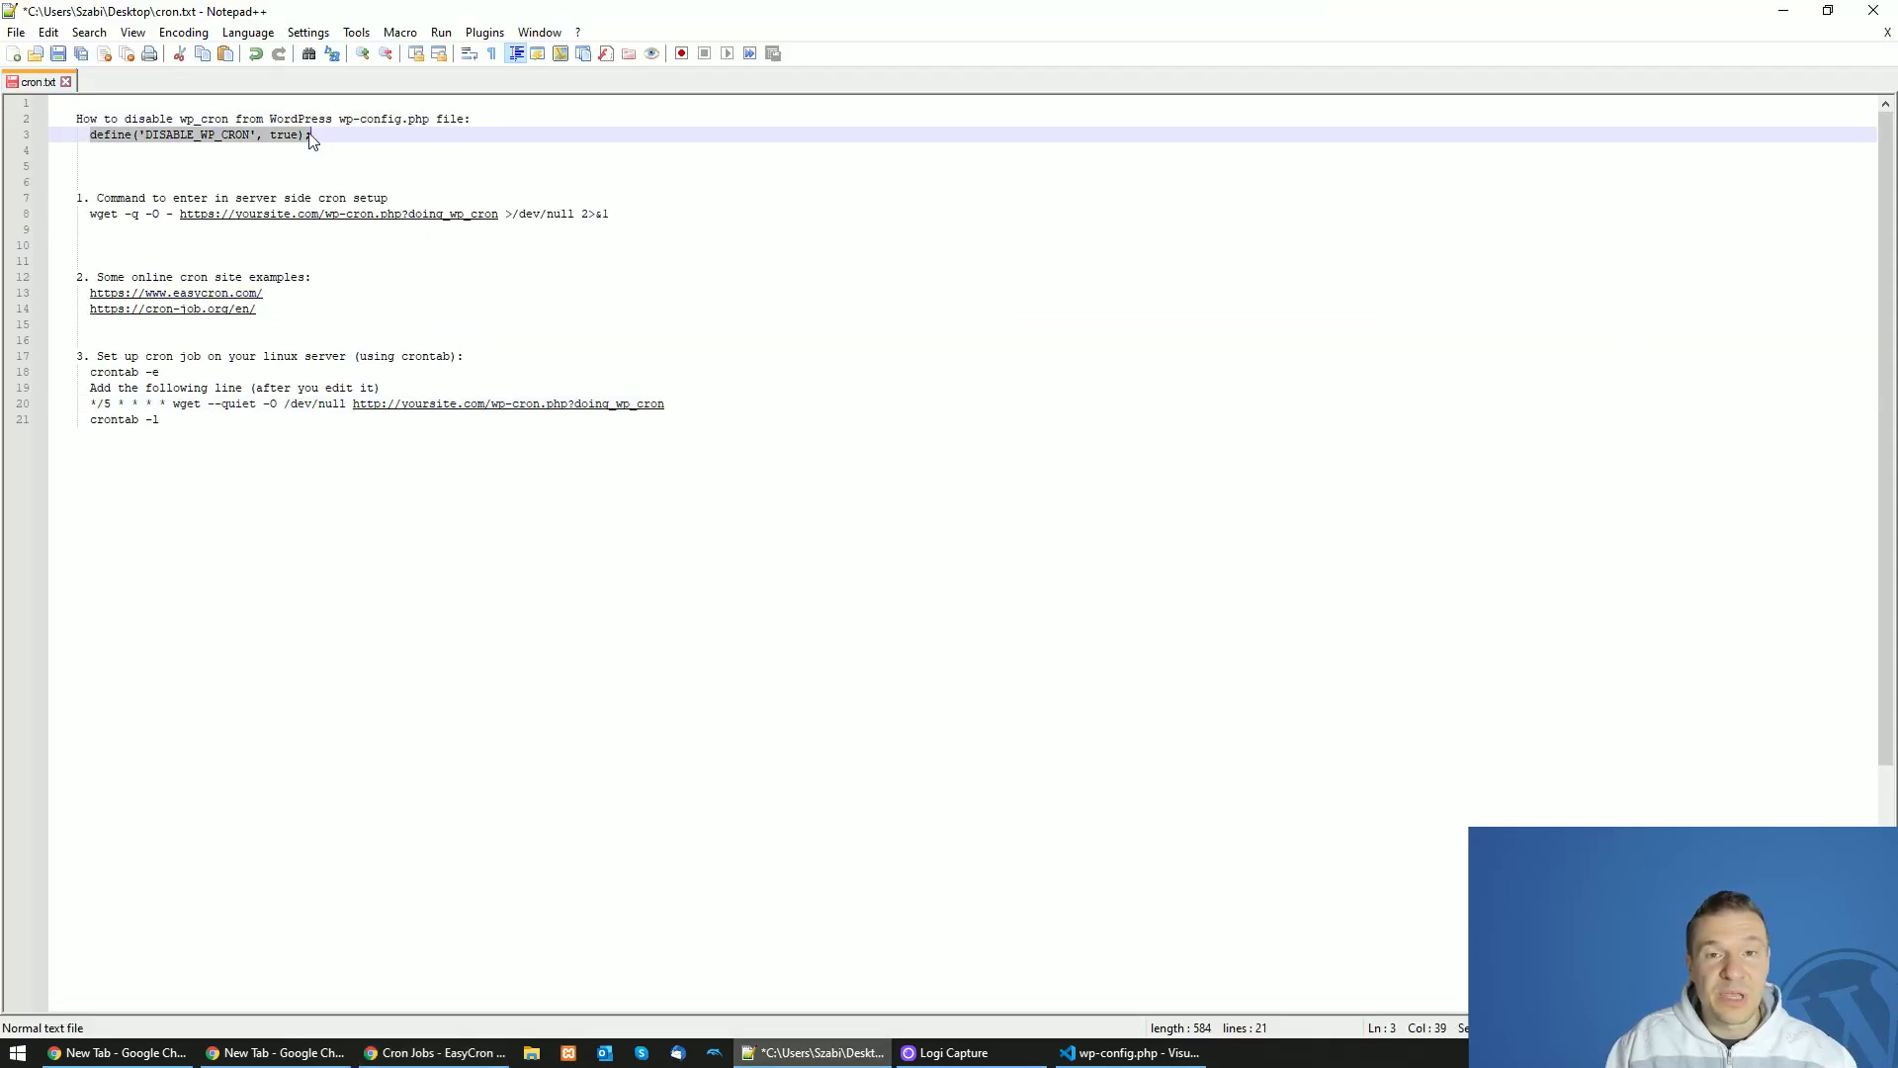
{"action": "left_click_drag", "start_coordinate": [78, 199], "coordinate": [125, 215]}
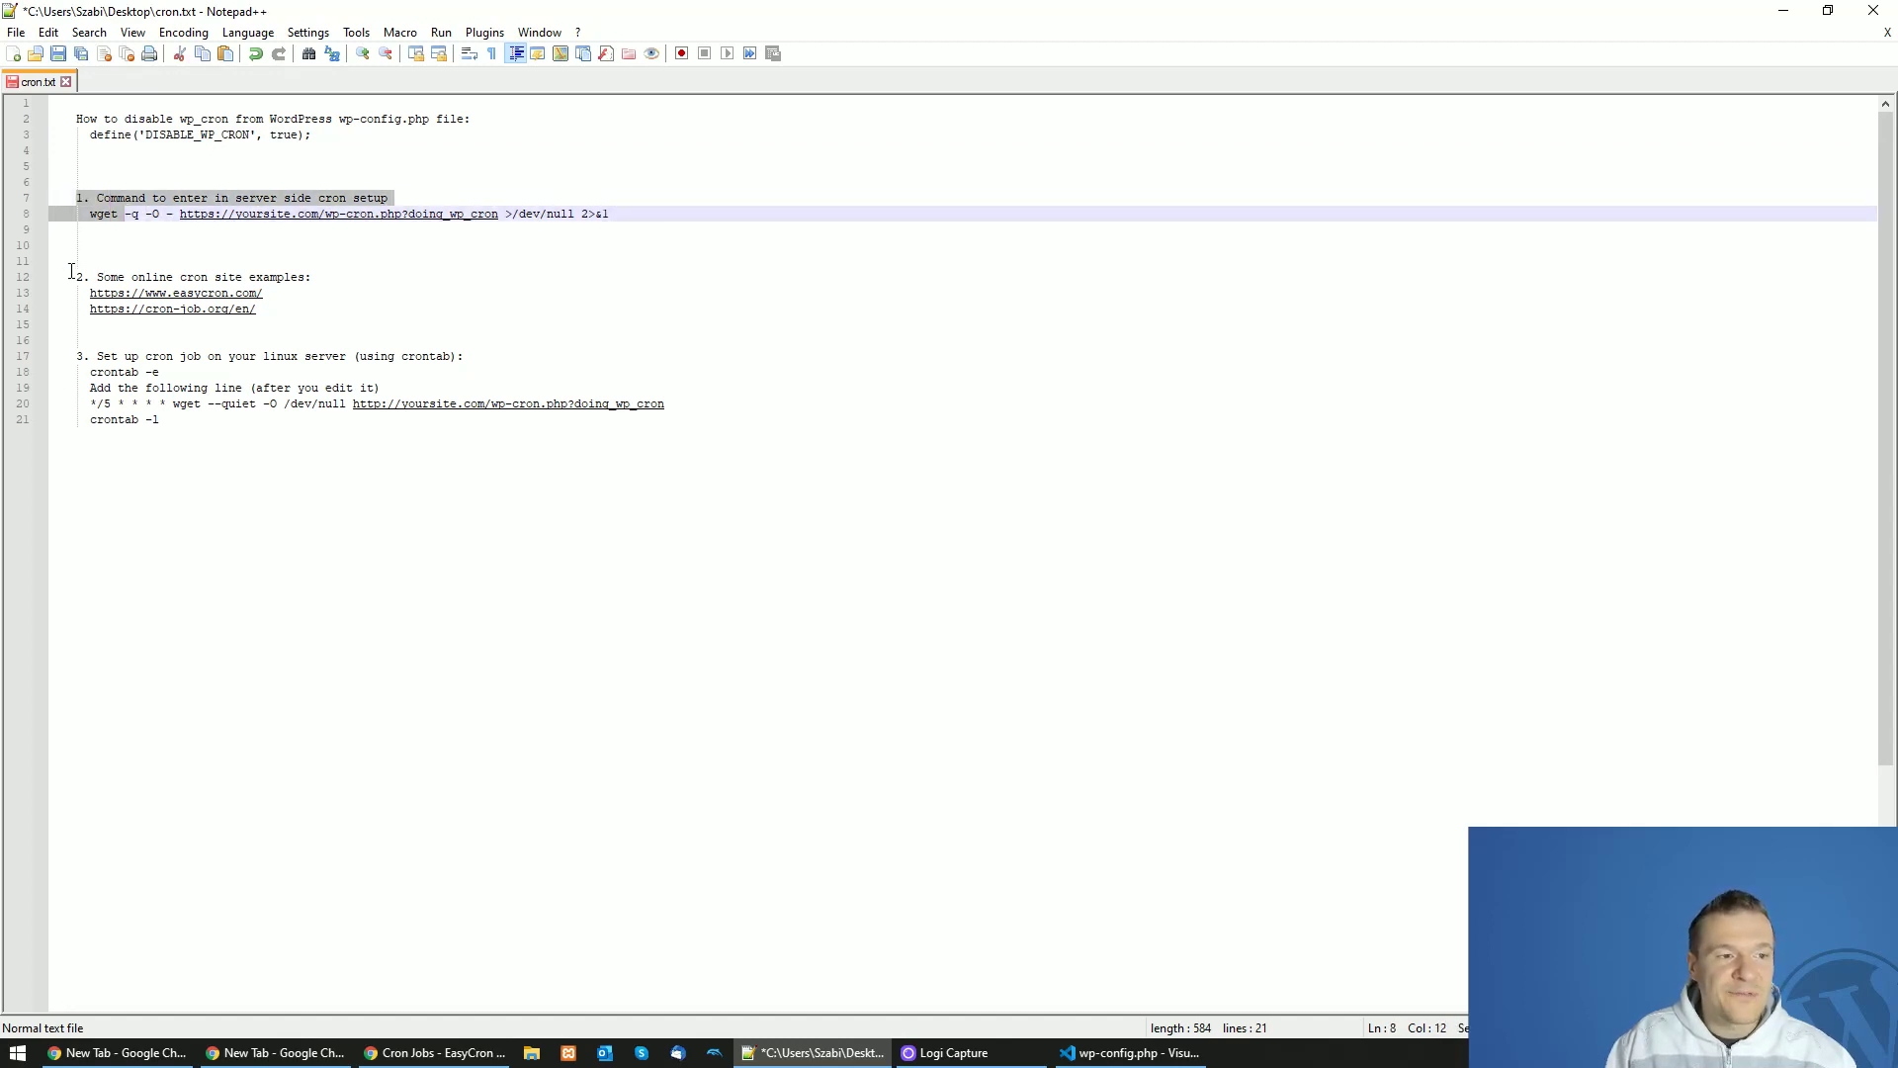
{"action": "left_click_drag", "start_coordinate": [76, 277], "coordinate": [258, 310]}
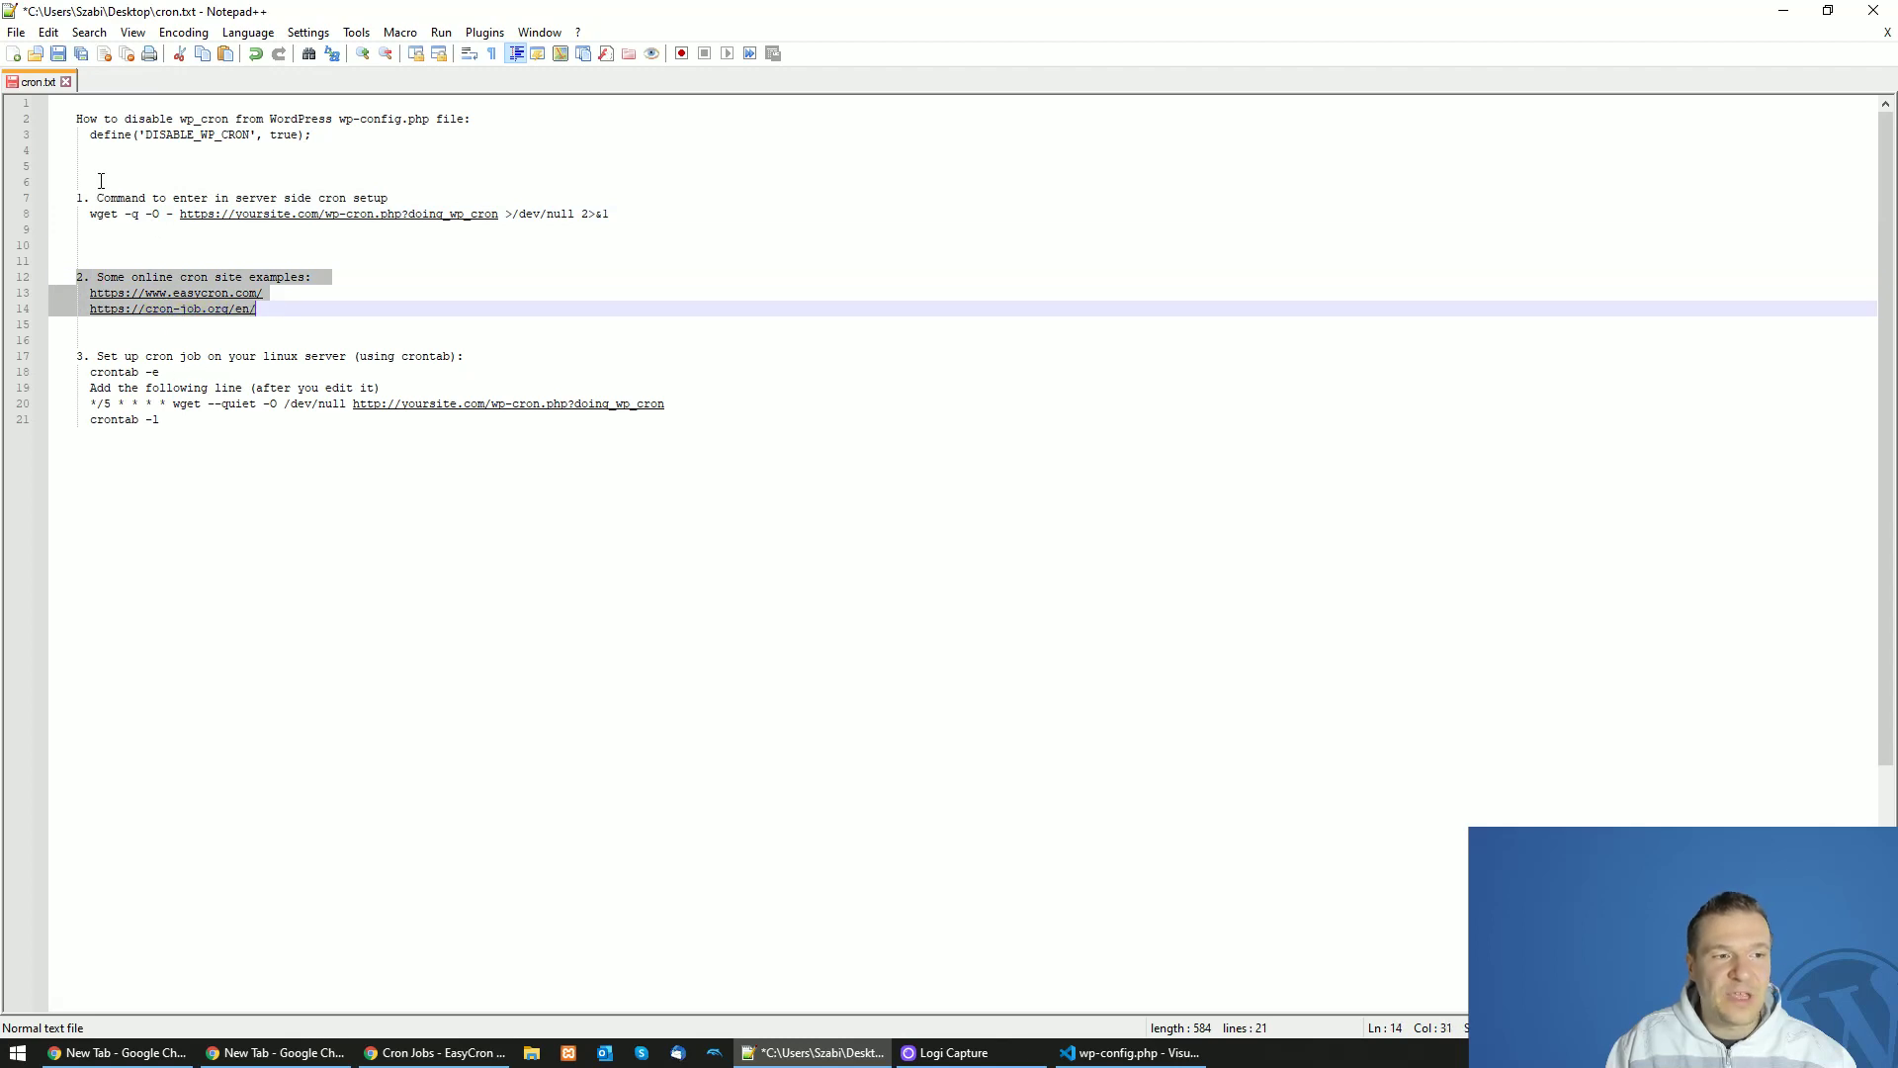
{"action": "left_click_drag", "start_coordinate": [89, 214], "coordinate": [623, 214]}
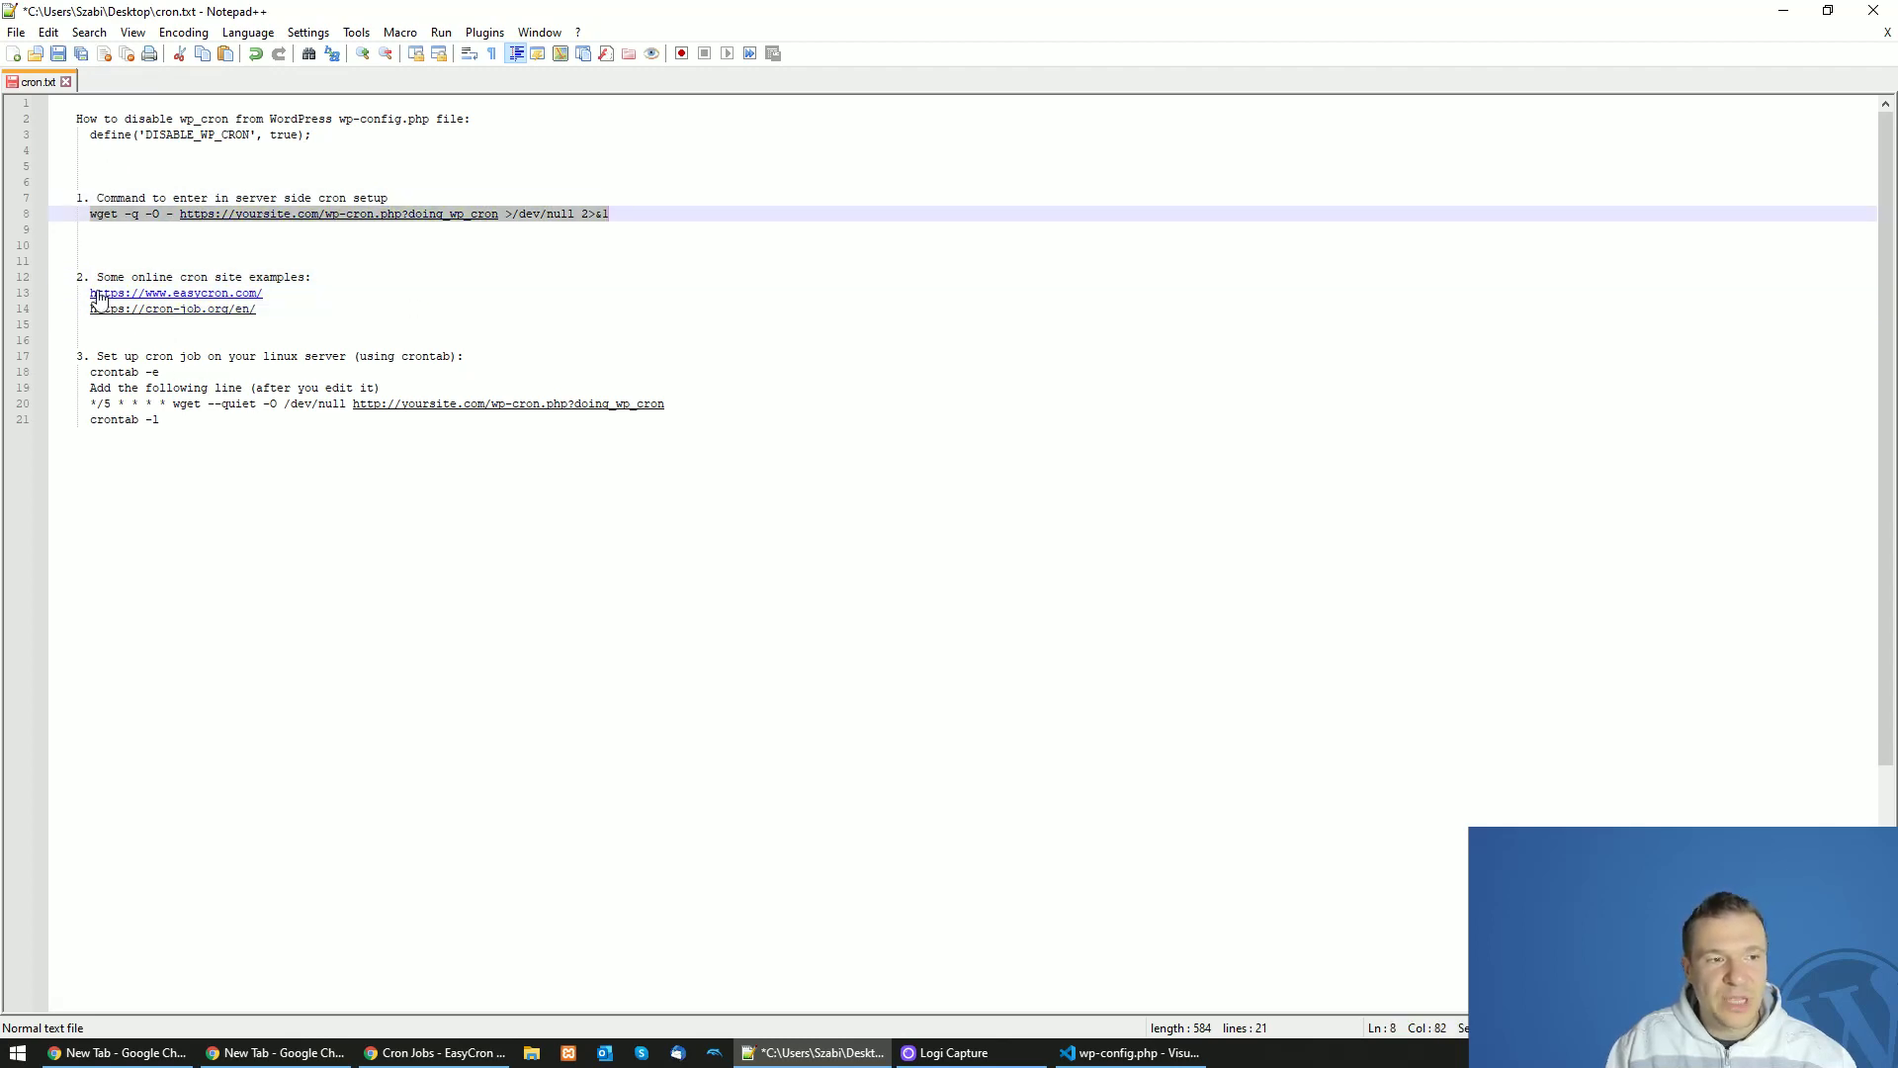
{"action": "left_click_drag", "start_coordinate": [90, 293], "coordinate": [259, 309]}
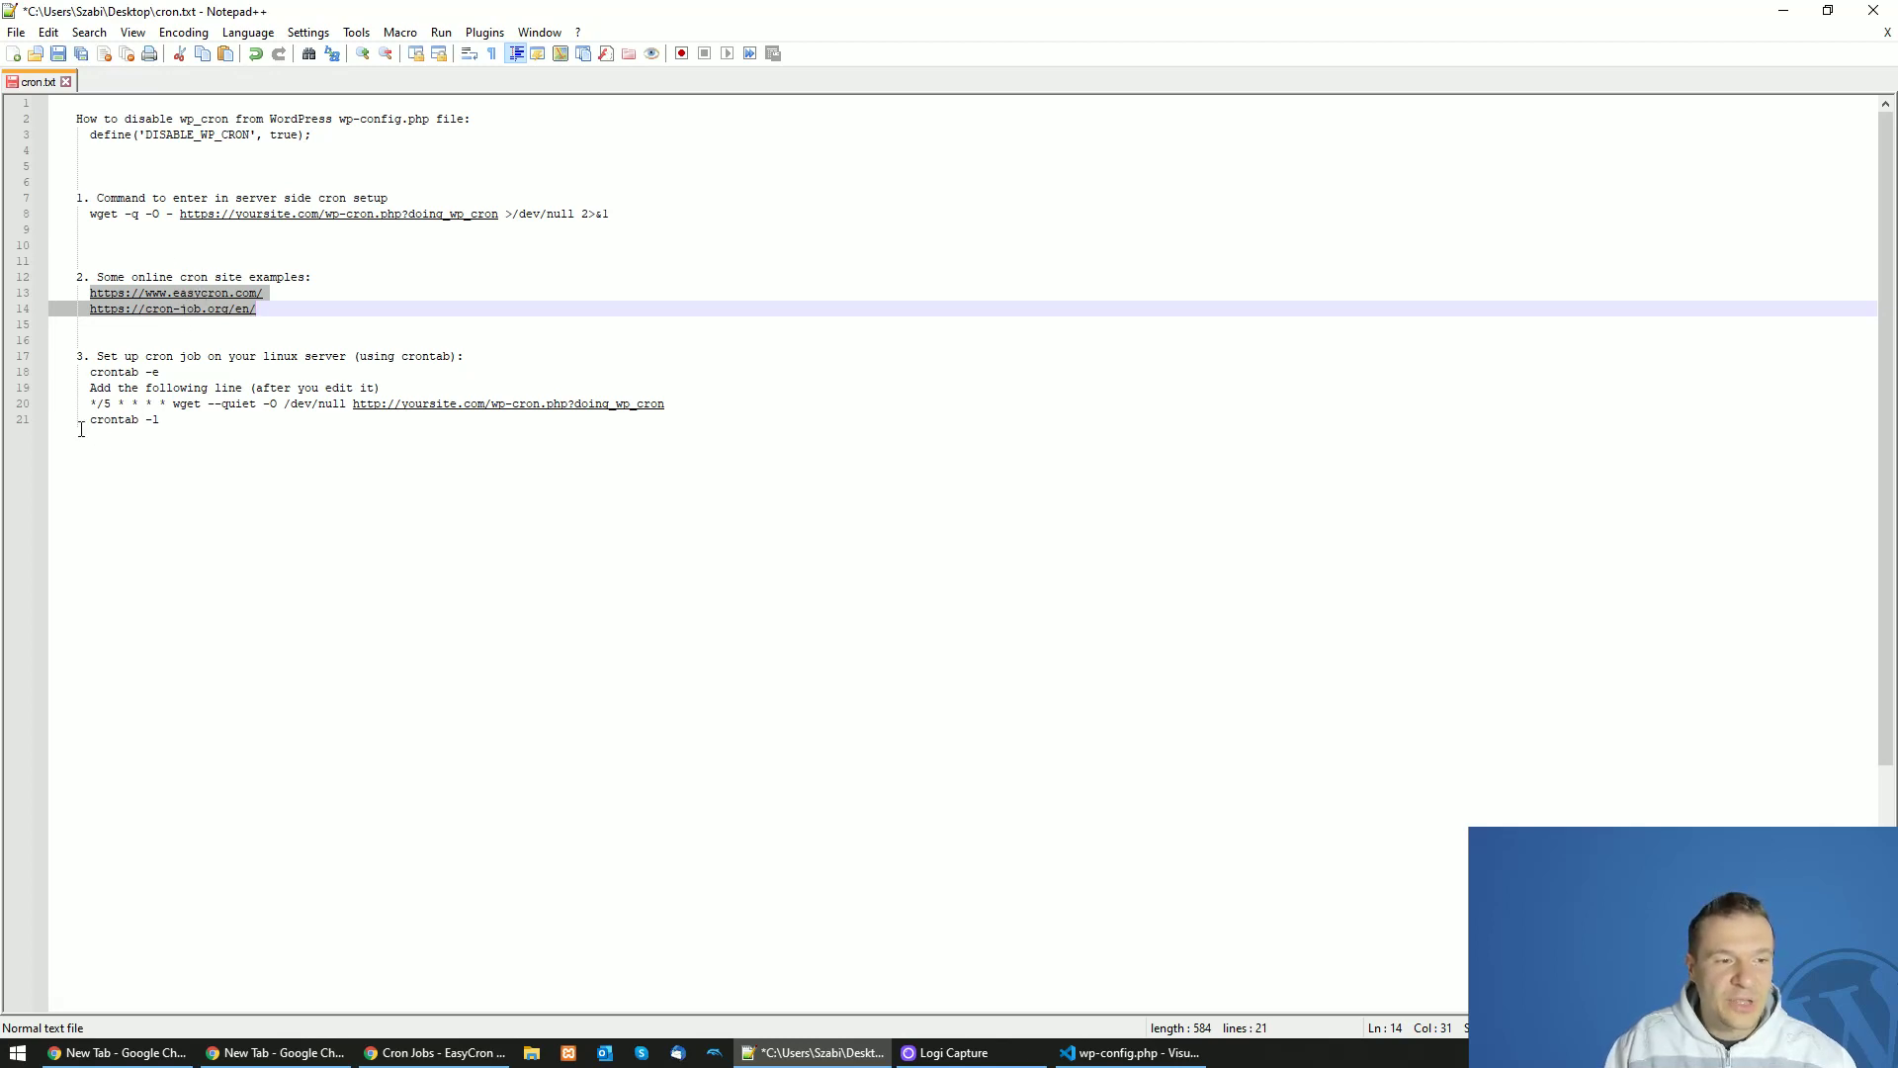
{"action": "left_click_drag", "start_coordinate": [97, 356], "coordinate": [204, 417]}
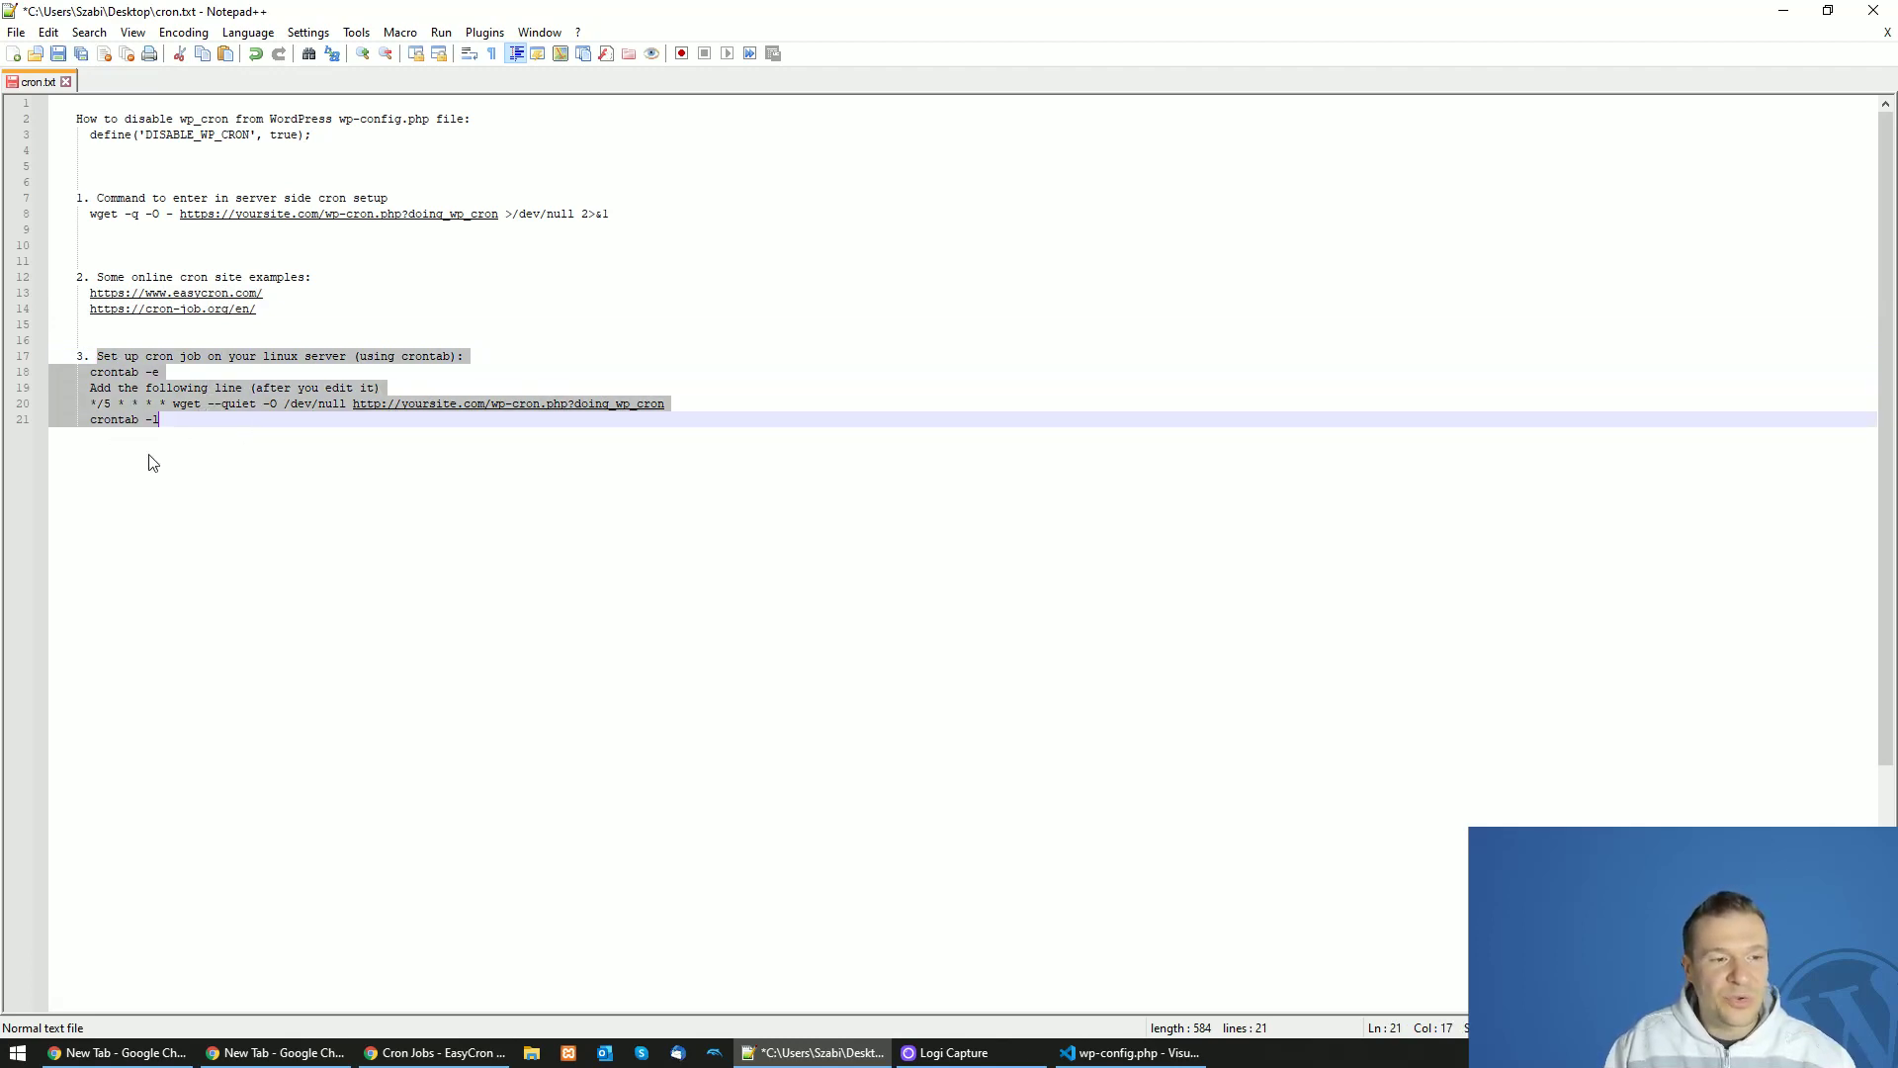
{"action": "left_click", "coordinate": [169, 404]}
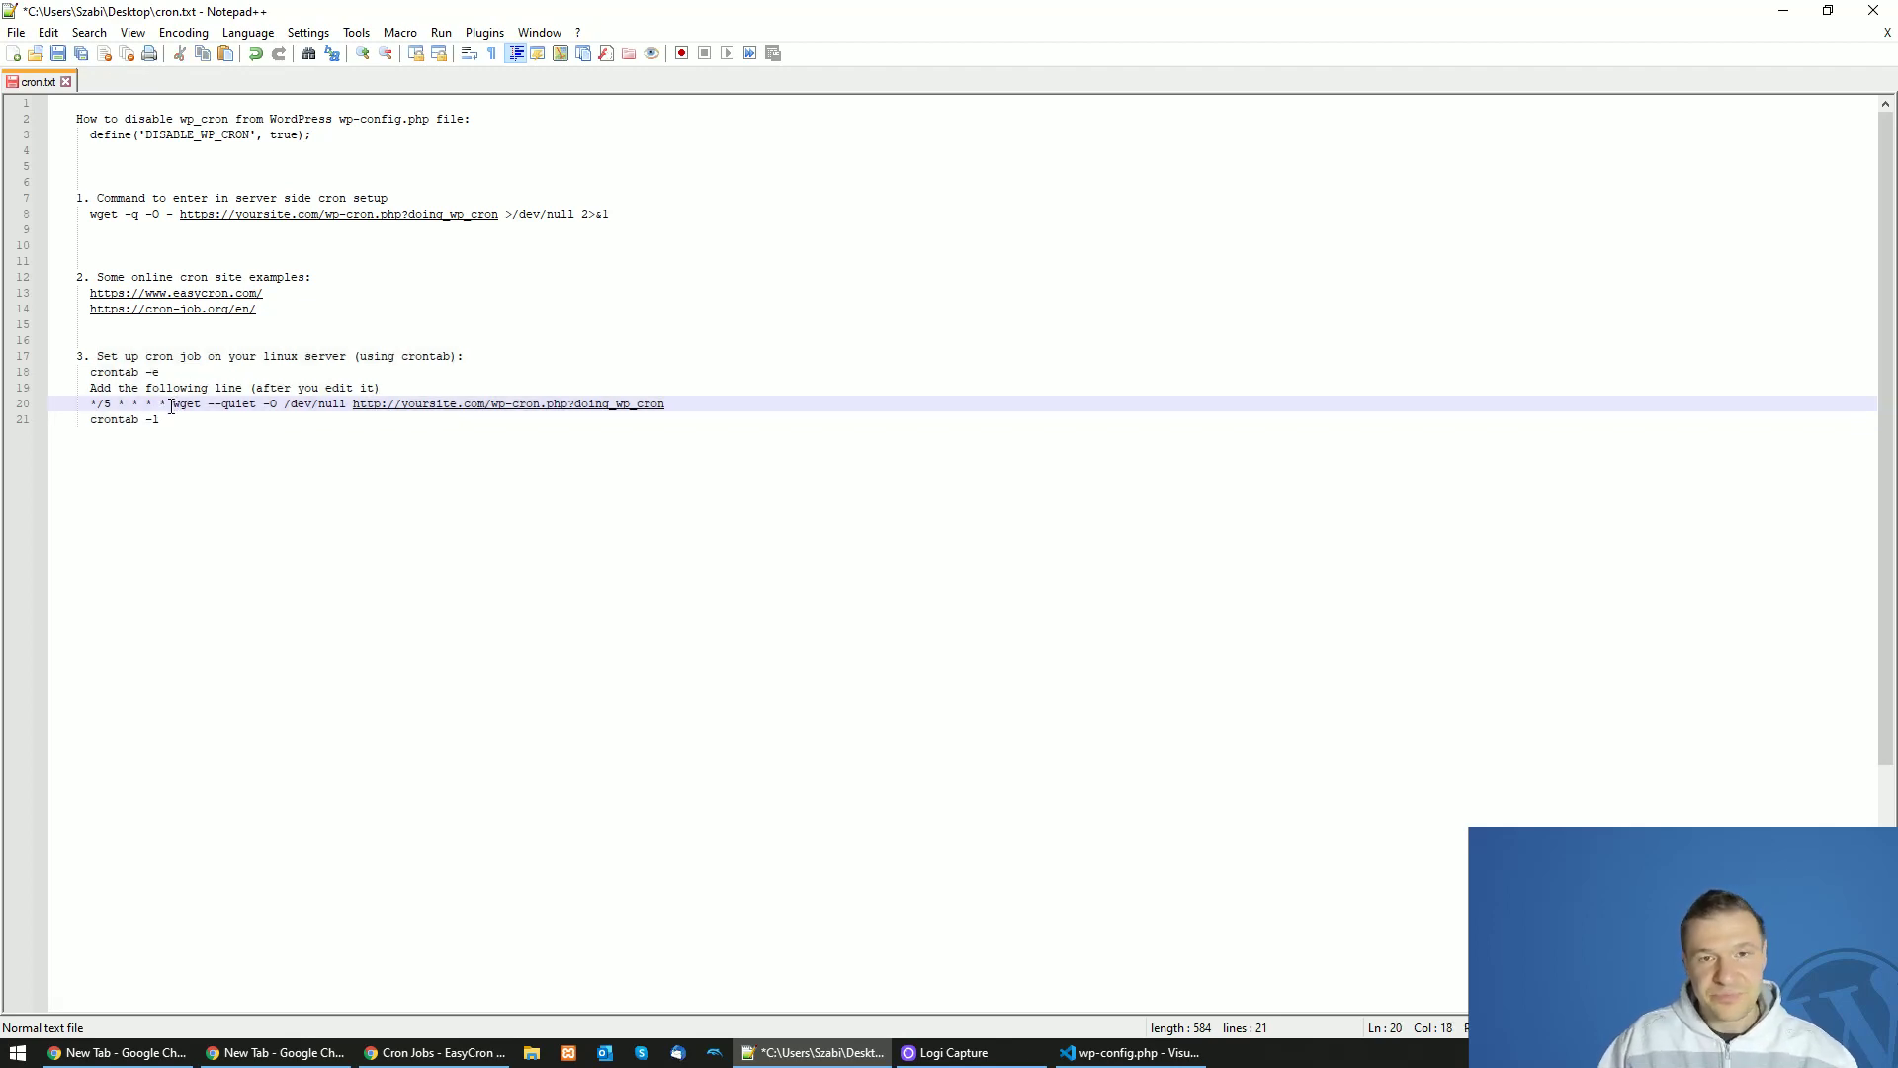